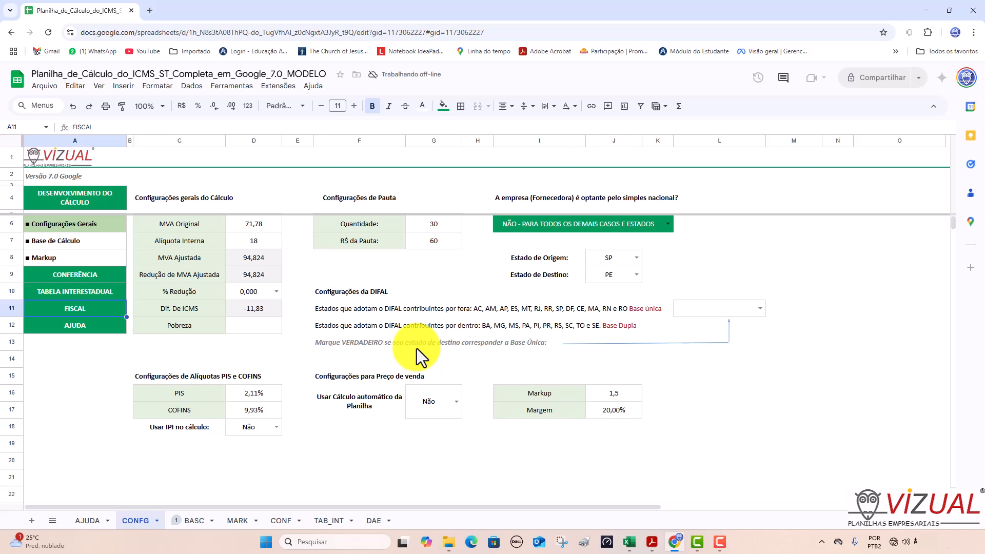
Switch to the Excel version of the ICMS ST workbook and show its general calculation settings.
click(629, 543)
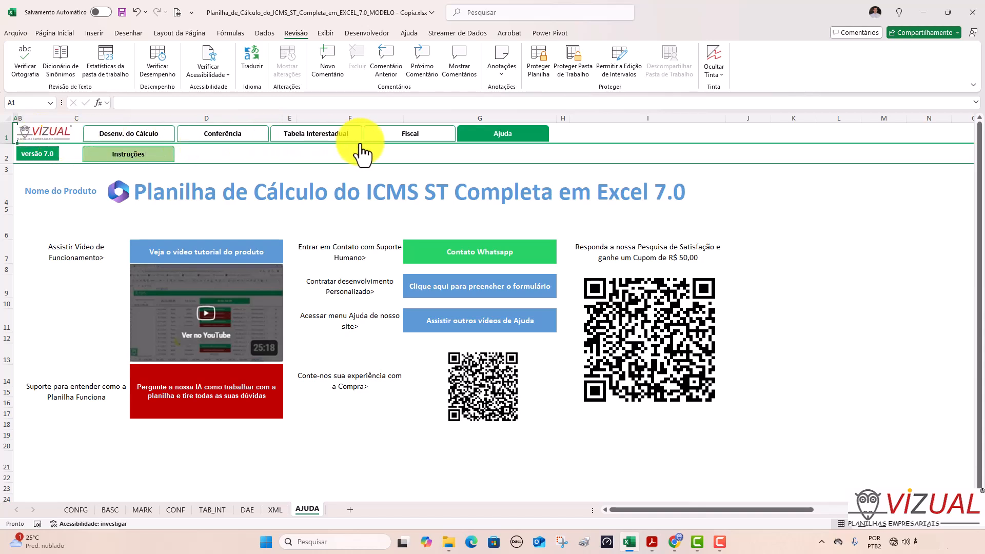
click(142, 134)
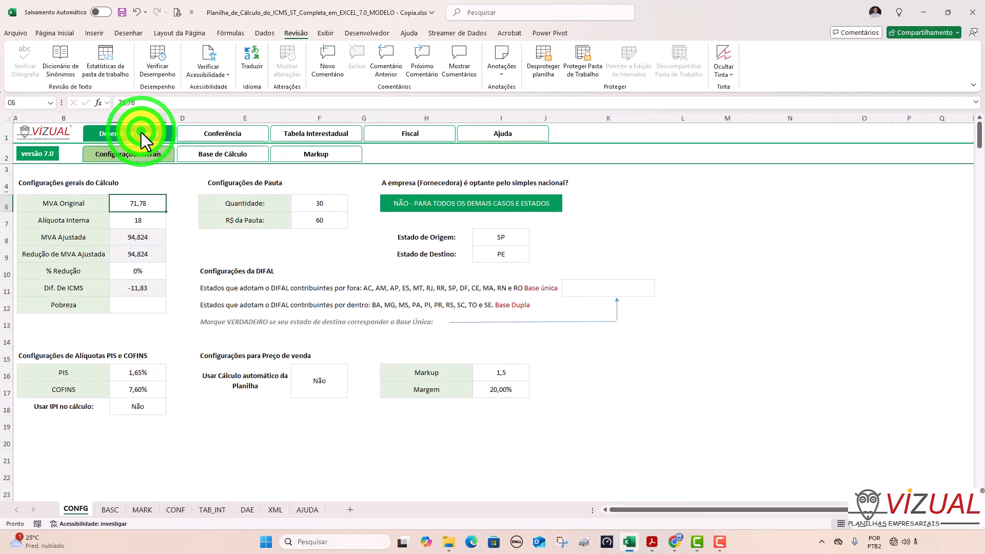
click(74, 72)
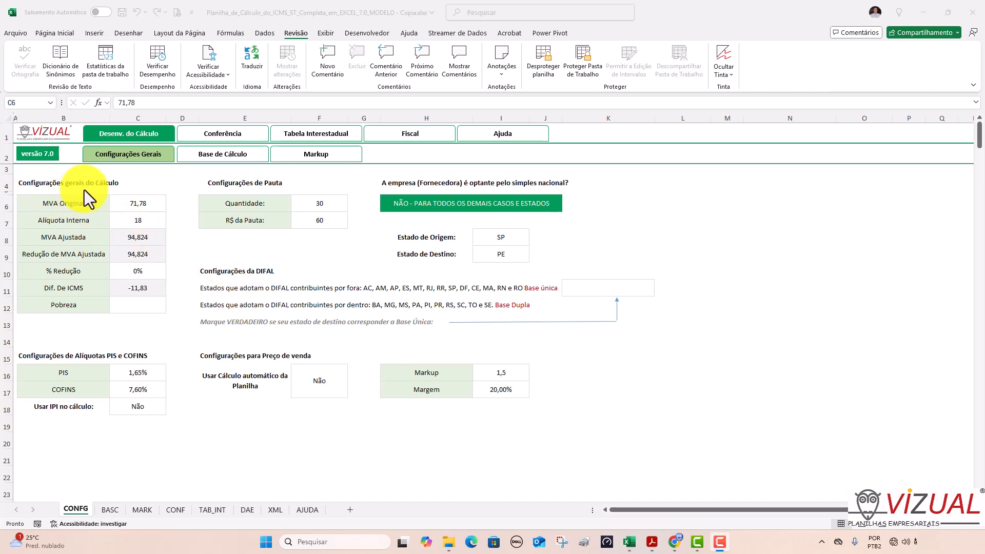
Examine the MVA Original and Alíquota Interna fields in the general settings, glancing at the Base de Cálculo sheet.
click(143, 201)
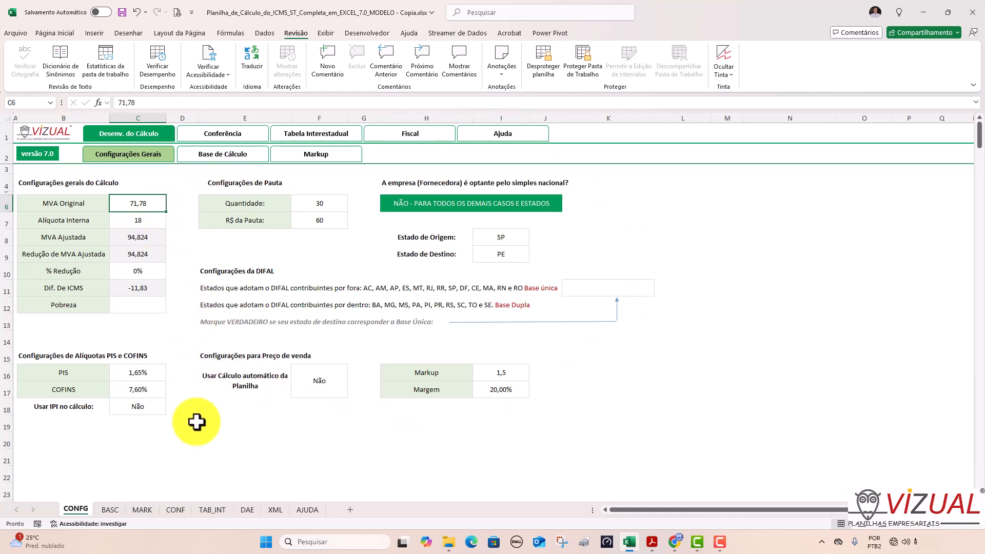
click(139, 204)
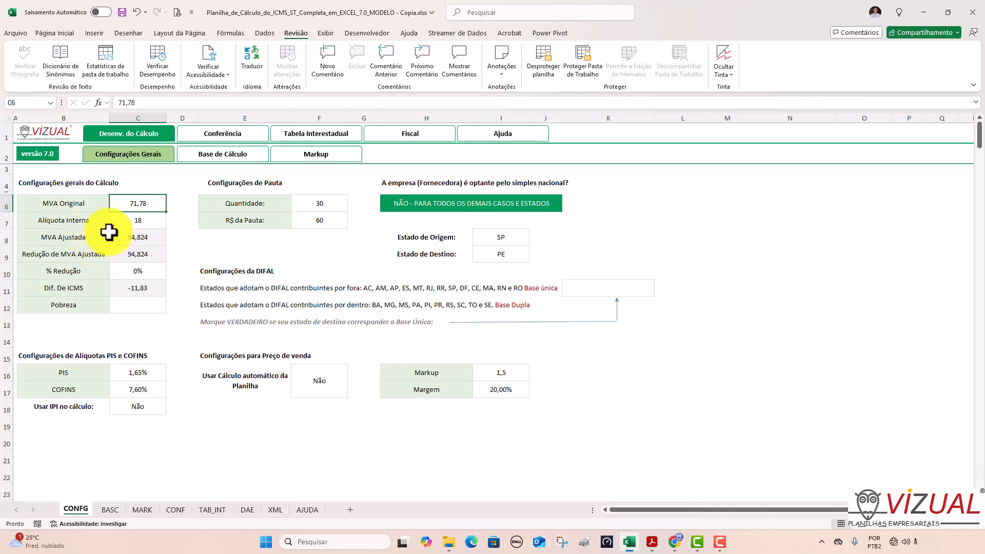
click(135, 207)
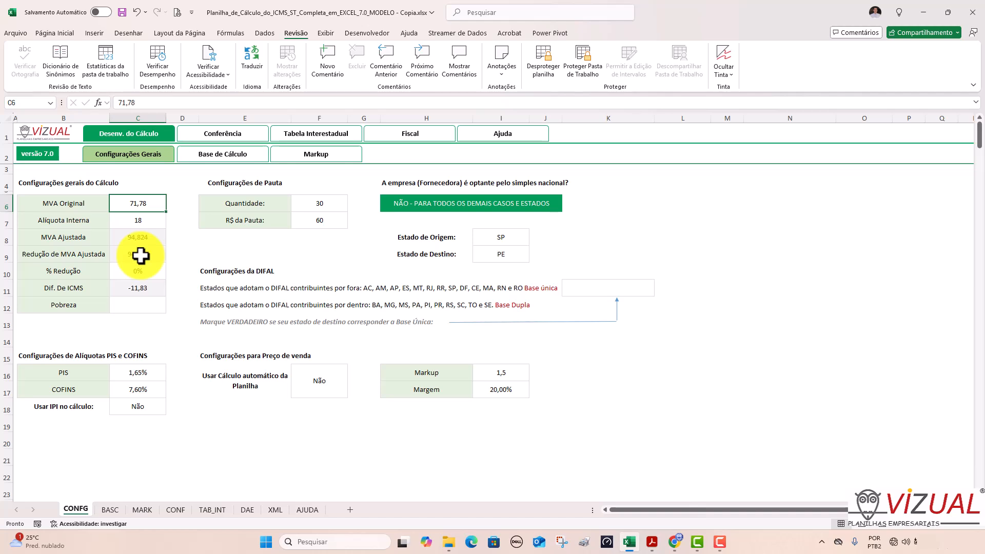
click(141, 208)
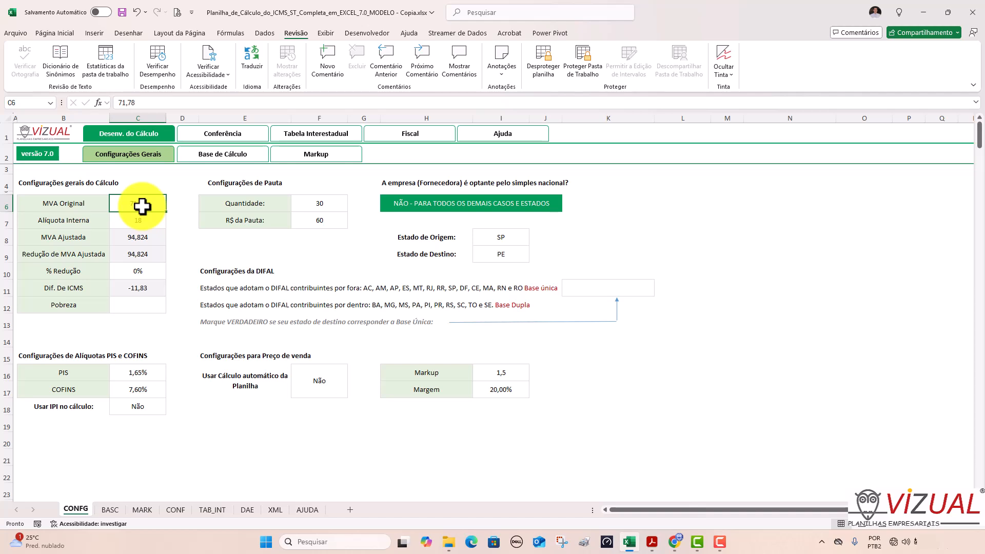
click(151, 221)
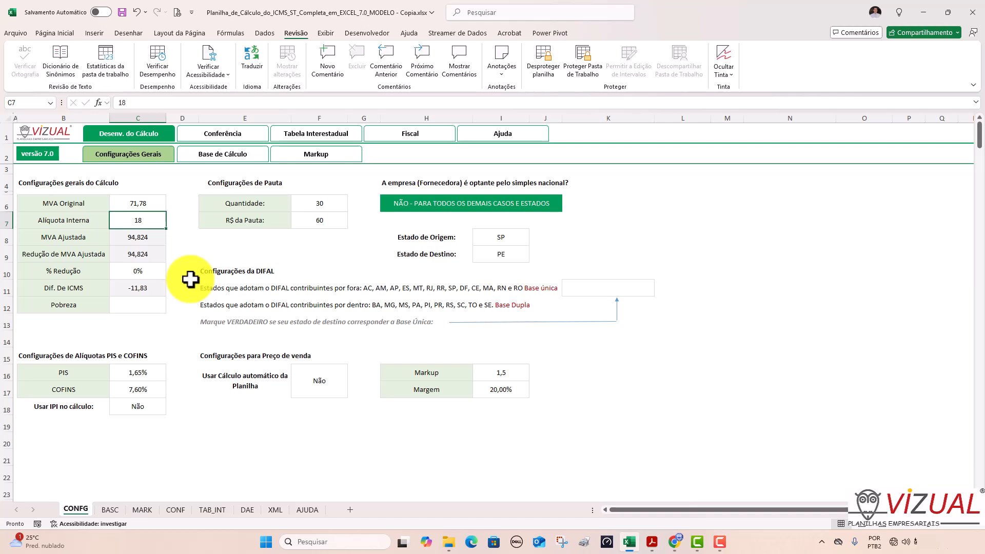
click(148, 214)
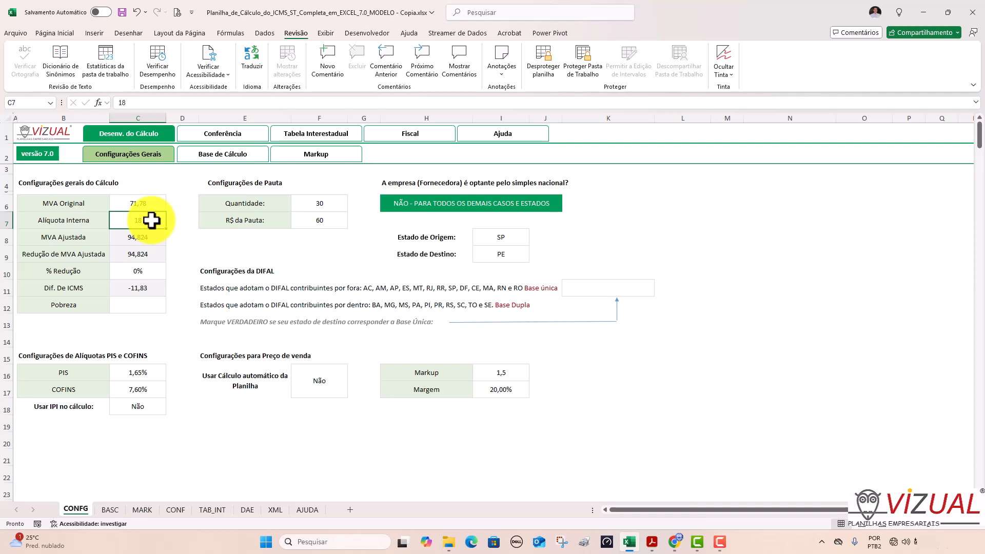
click(217, 154)
click(123, 153)
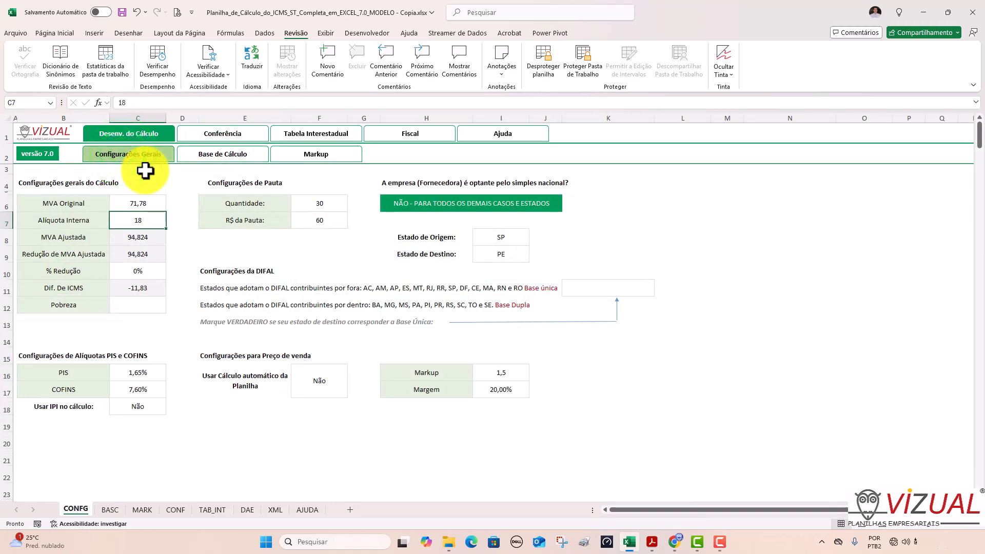
Go through the product fields on the Base de Cálculo sheet, from Valor do Produto(s) to Redução da Base de Cálculo.
click(227, 163)
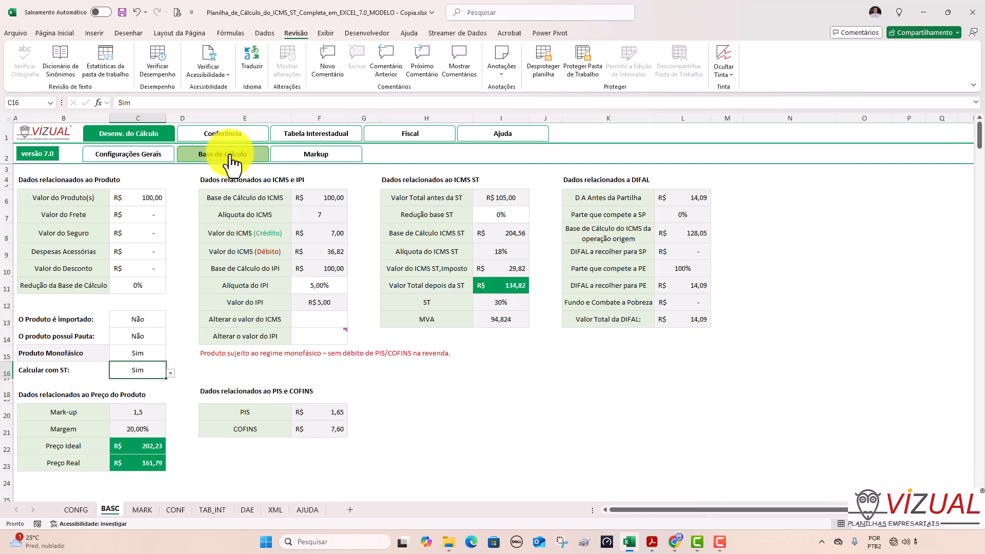
click(150, 201)
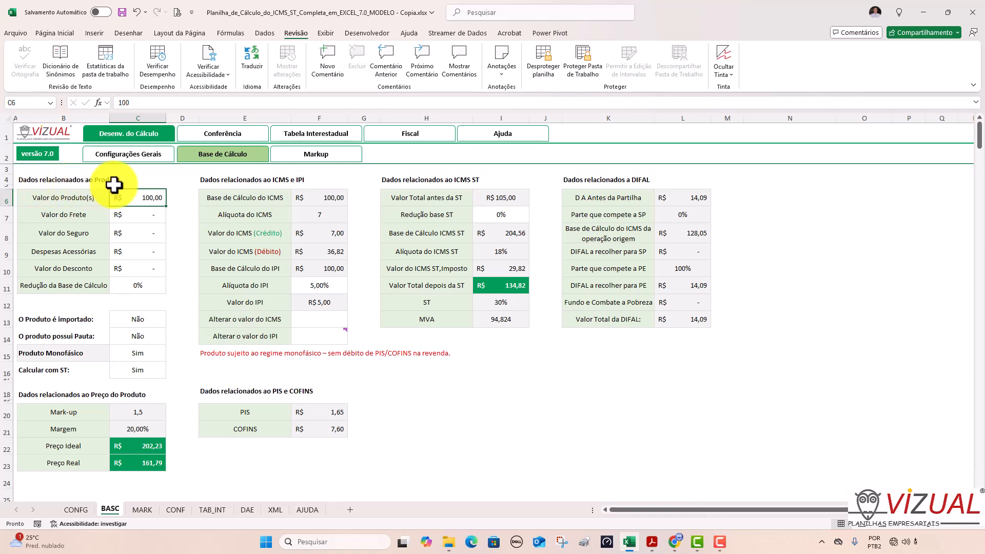
click(140, 201)
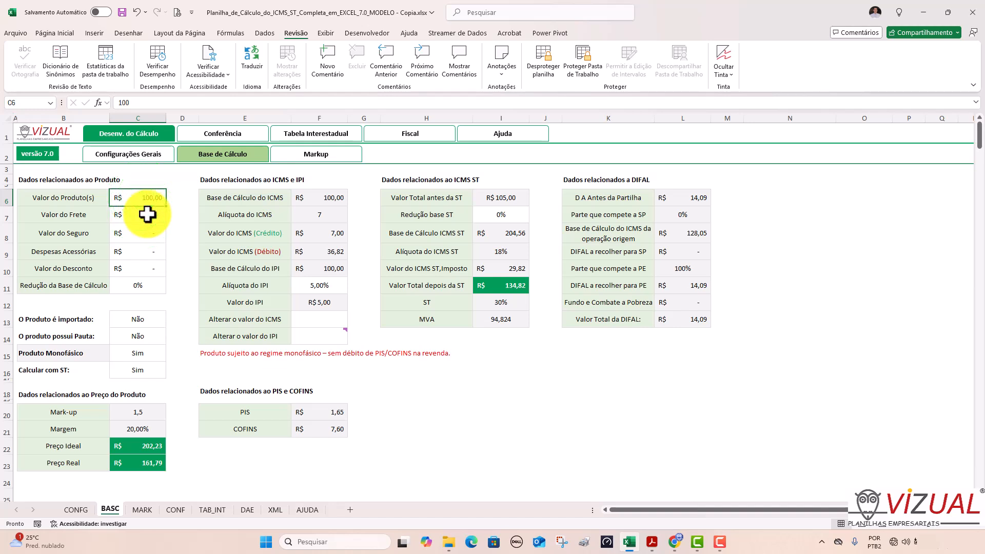
click(147, 214)
click(147, 234)
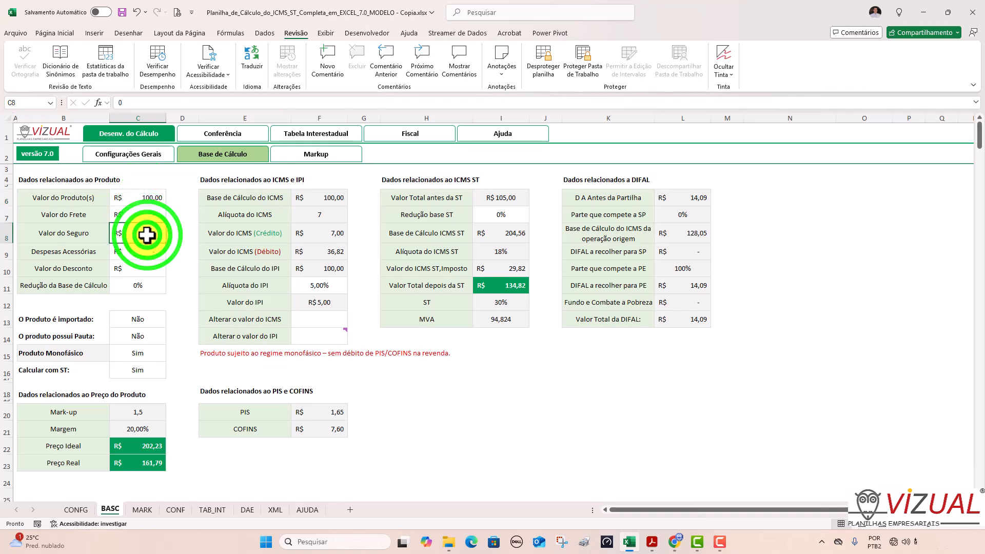
click(141, 252)
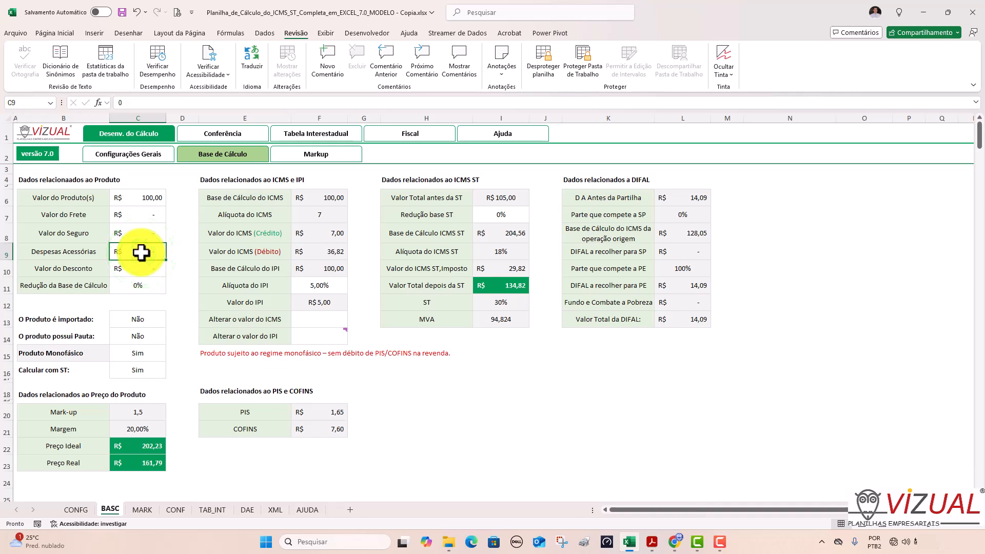
click(137, 270)
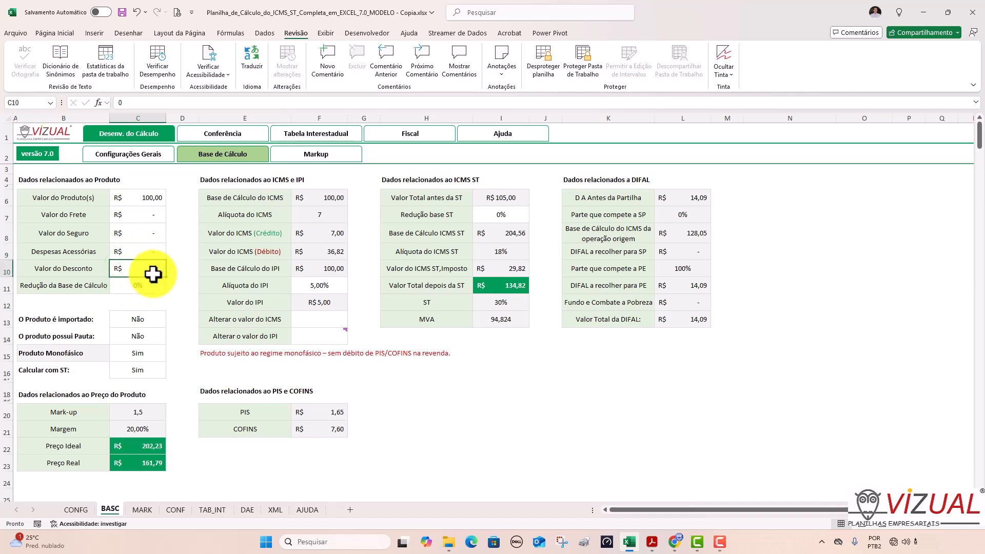
click(157, 284)
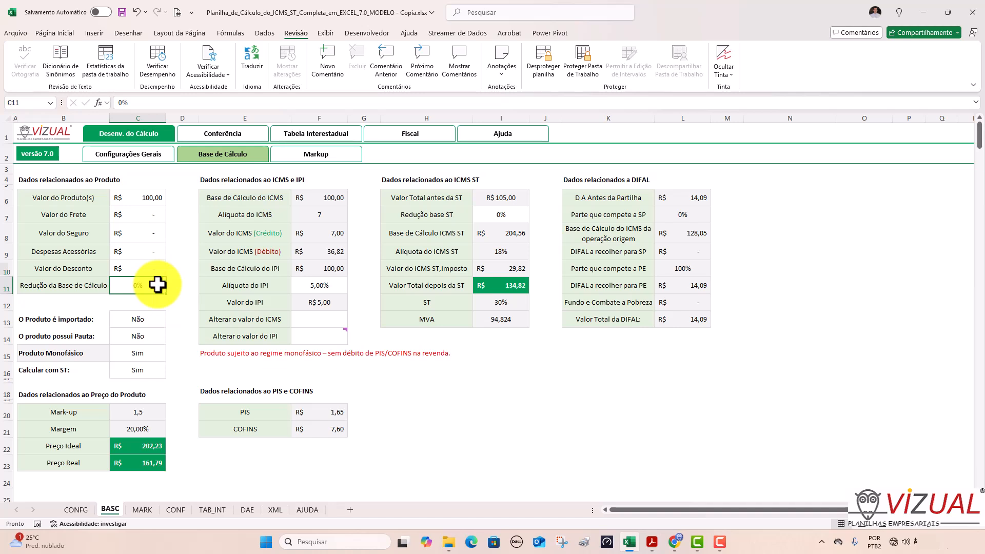
click(143, 199)
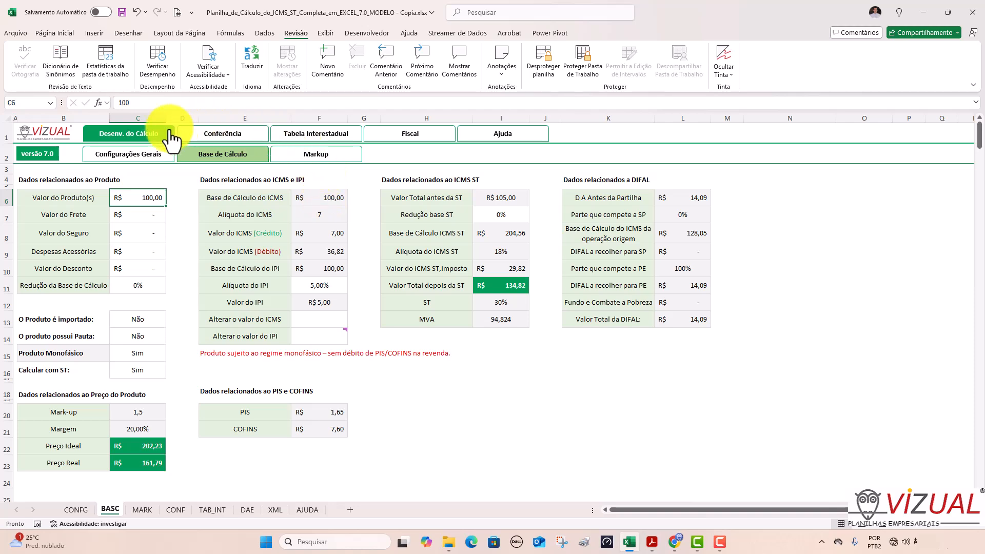
Return to Configurações Gerais and examine the state choices for Estado de Origem and Estado de Destino.
click(144, 157)
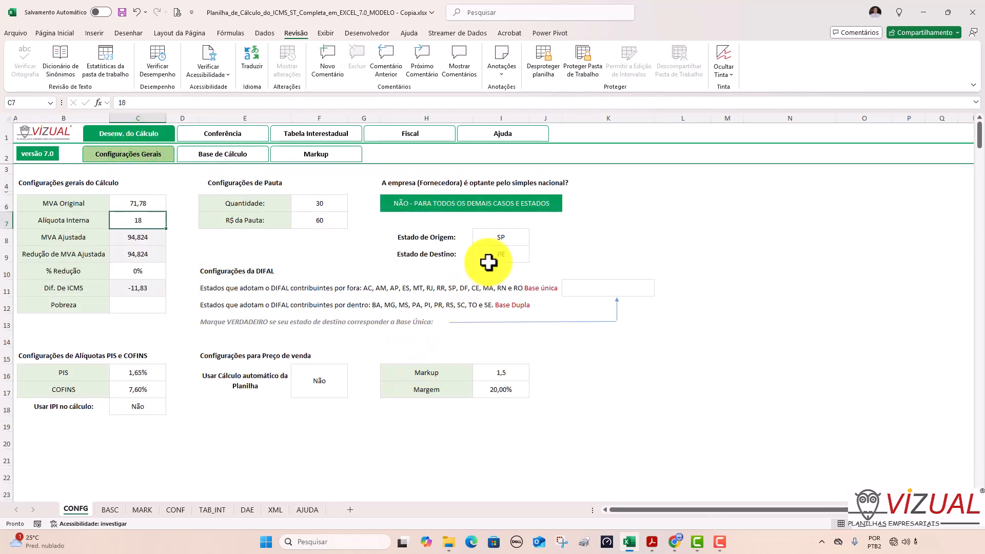
click(504, 241)
click(507, 253)
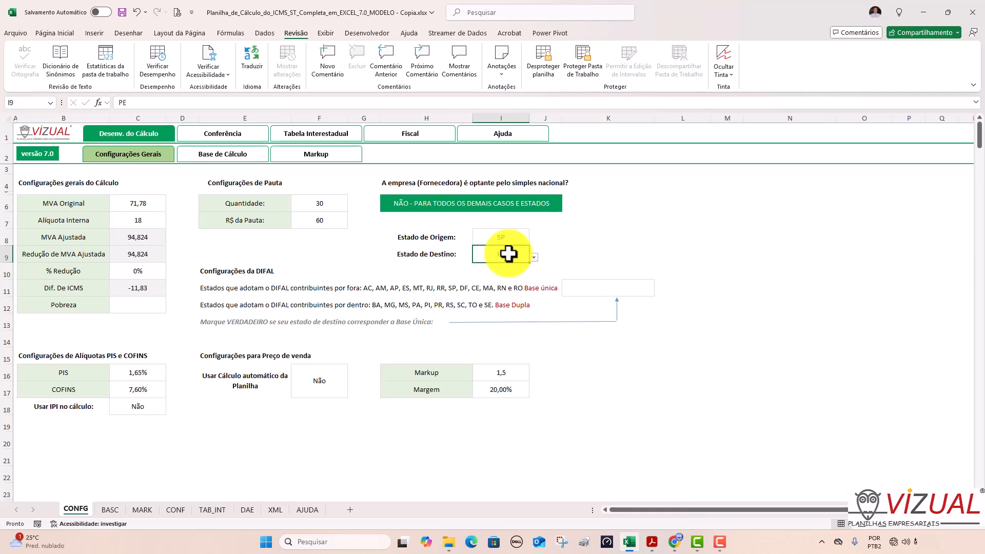
click(509, 238)
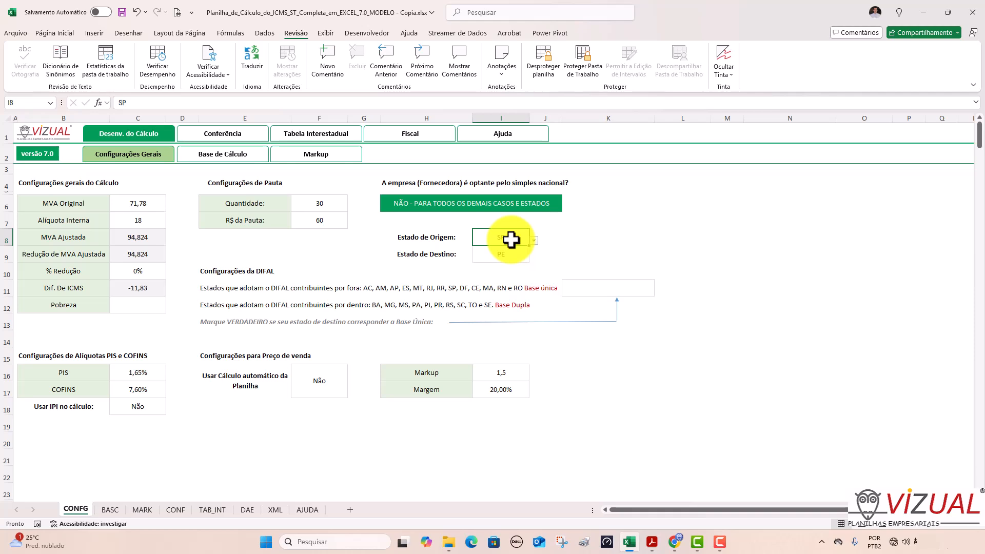
click(515, 257)
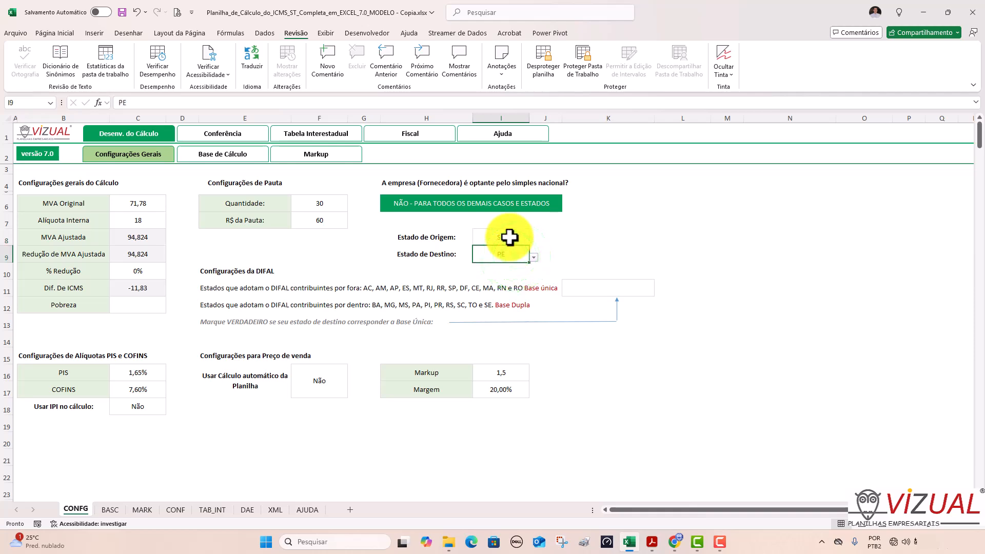
click(510, 237)
click(534, 239)
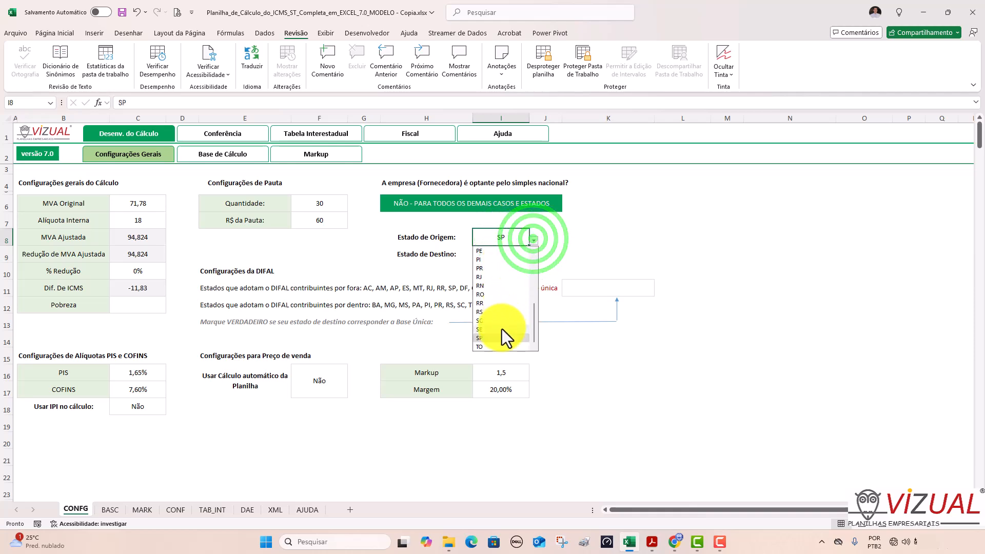
click(503, 233)
click(515, 255)
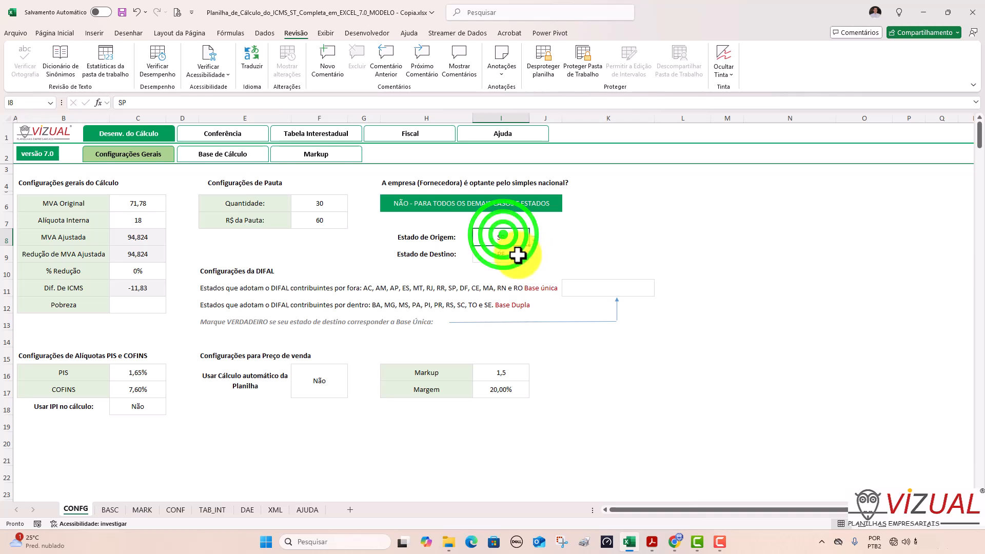
click(533, 256)
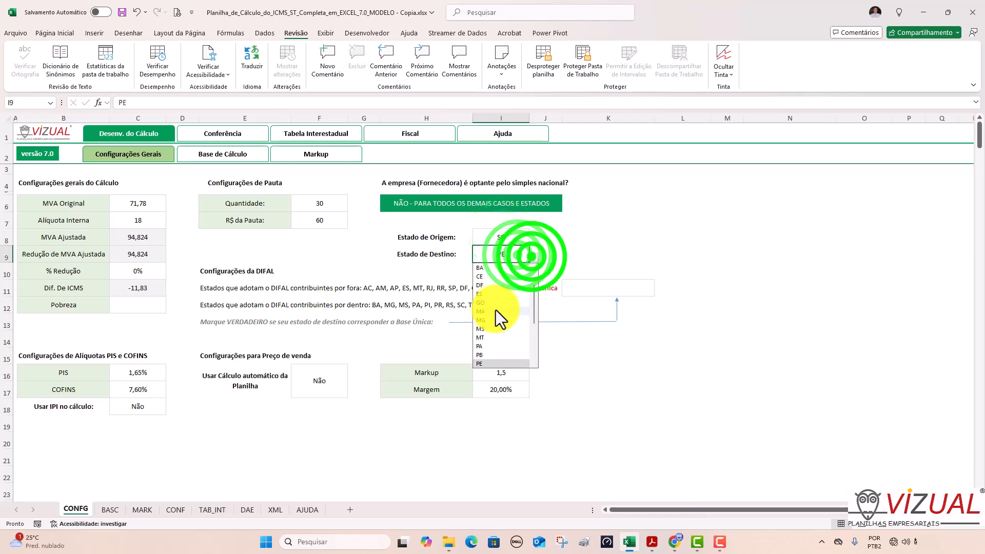
click(500, 243)
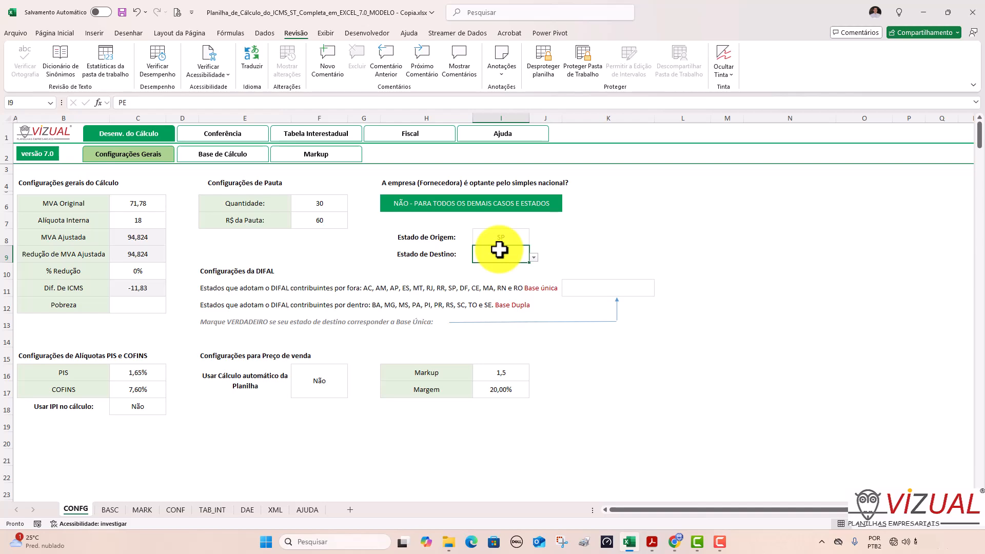
Examine the rates offered for Alíquota do IPI and the product value on the Base de Cálculo sheet.
click(211, 155)
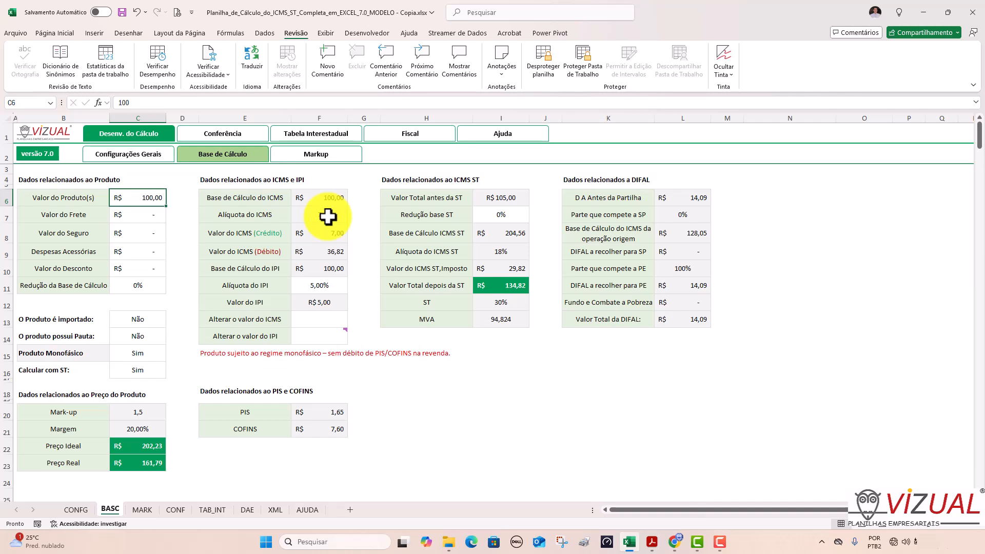
click(333, 287)
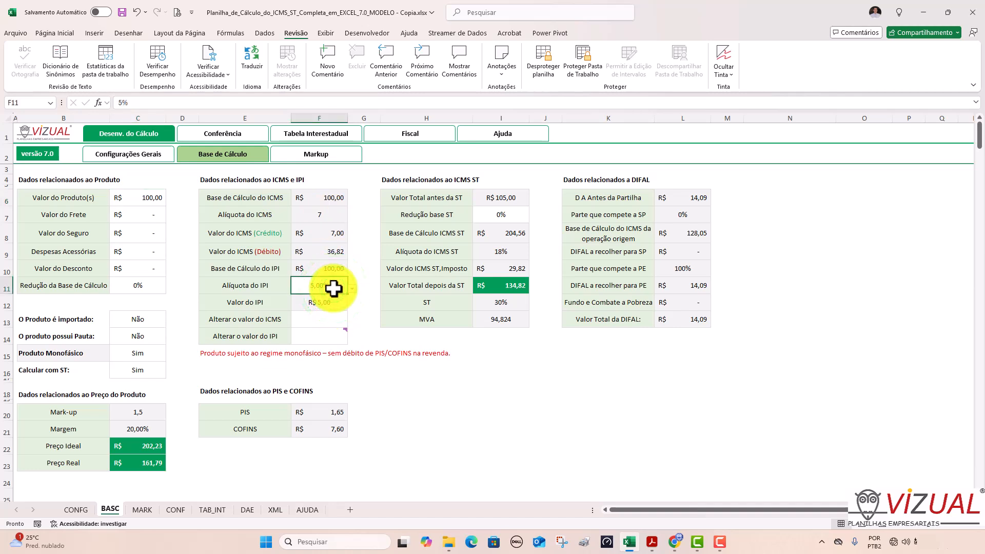
click(352, 289)
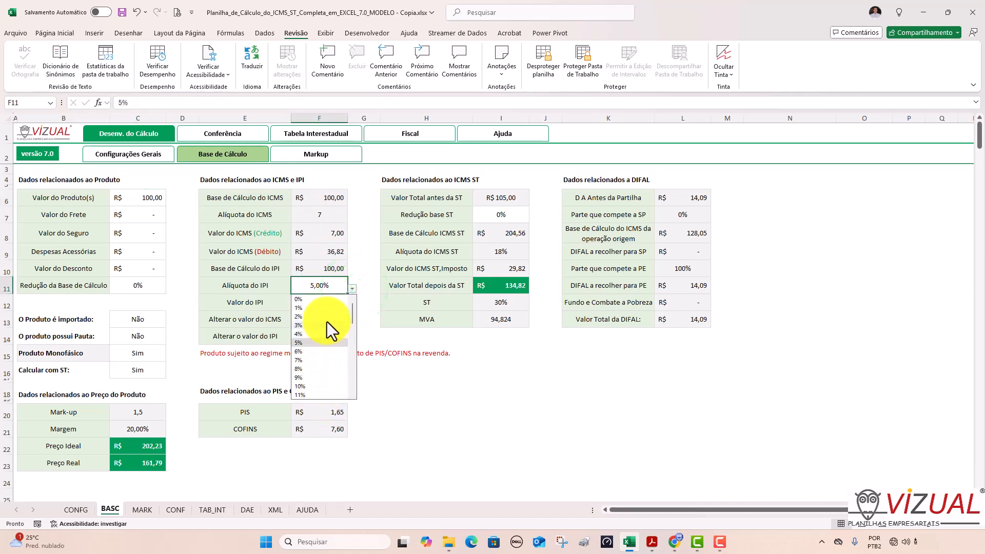
click(332, 285)
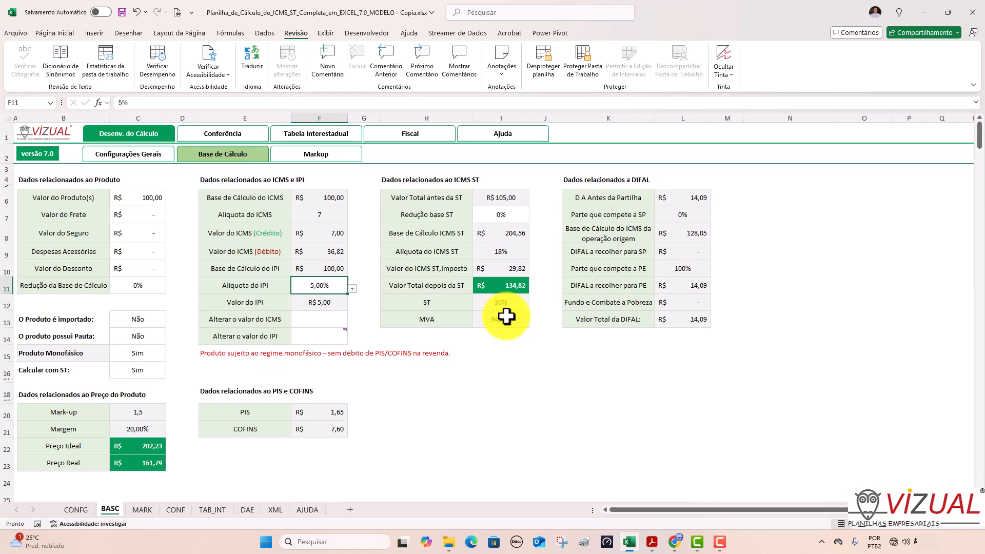
click(139, 199)
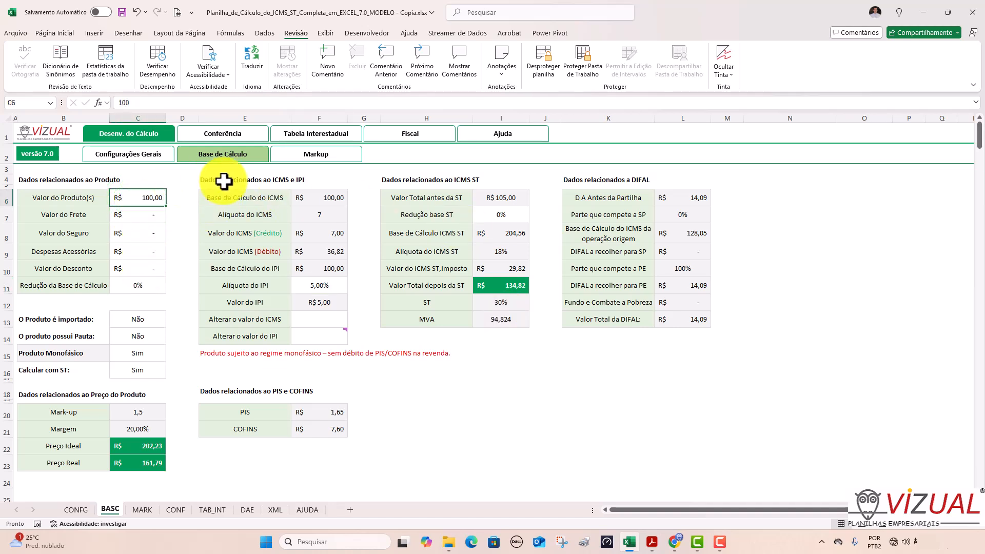
click(316, 284)
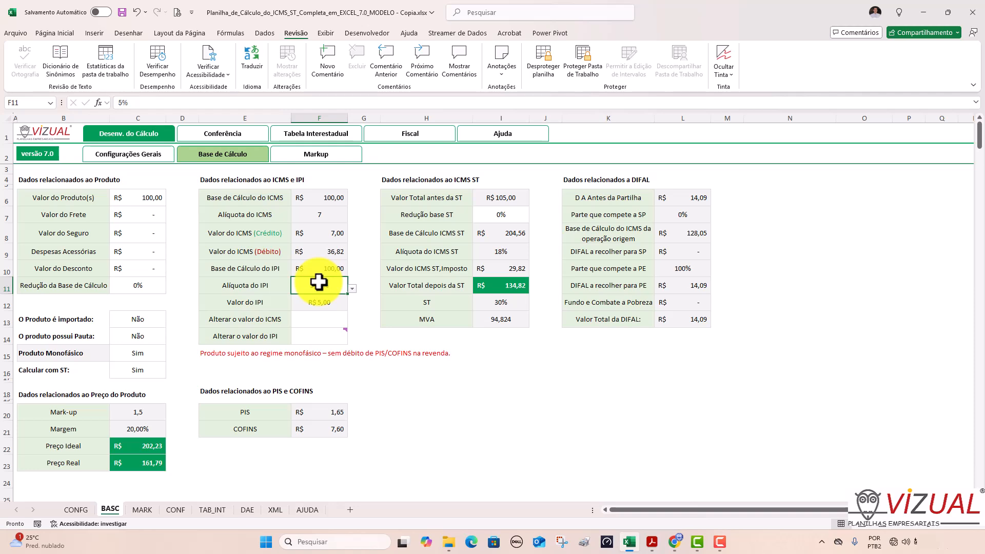
View the invoice NF Modelo_1.pdf in Adobe Acrobat and return to the workbook's Valor do Produto(s) cell in Excel.
click(651, 542)
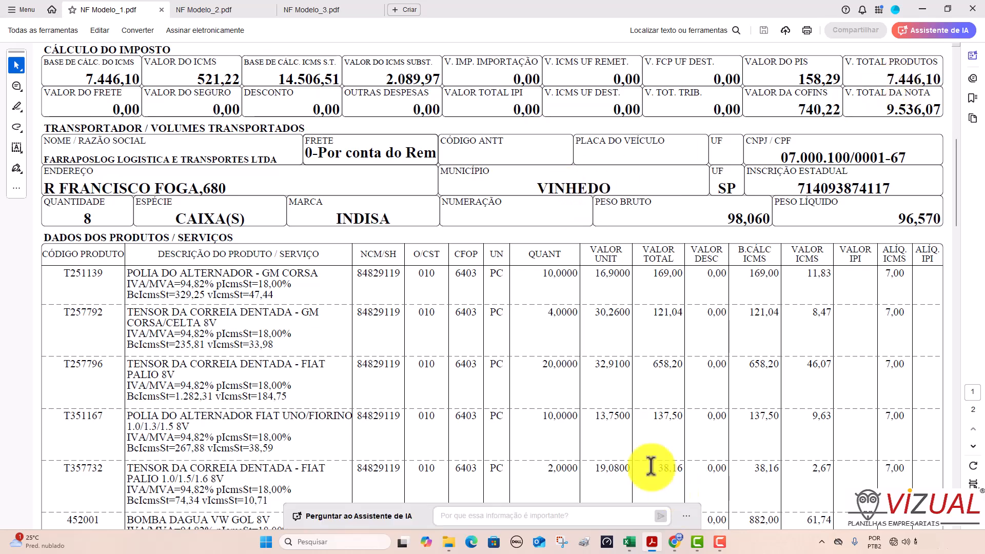
key(alt+Tab)
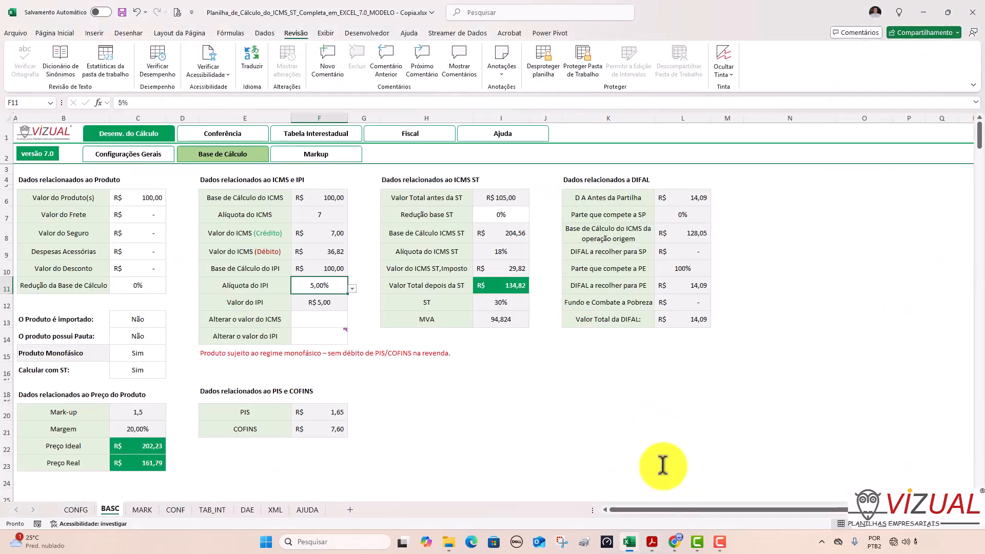
click(142, 197)
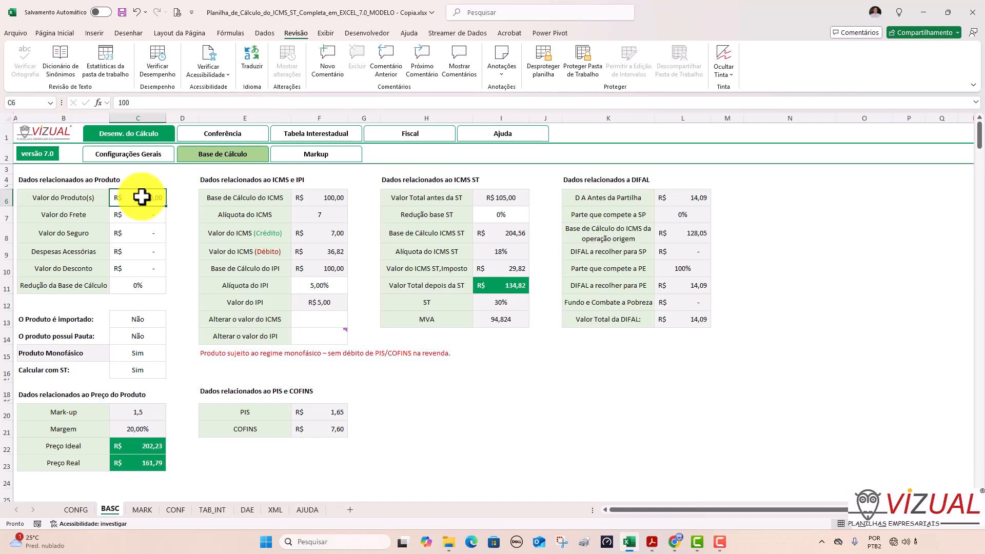
Set Valor do Produto(s) on the Base de Cálculo sheet to 7446,1.
text(7)
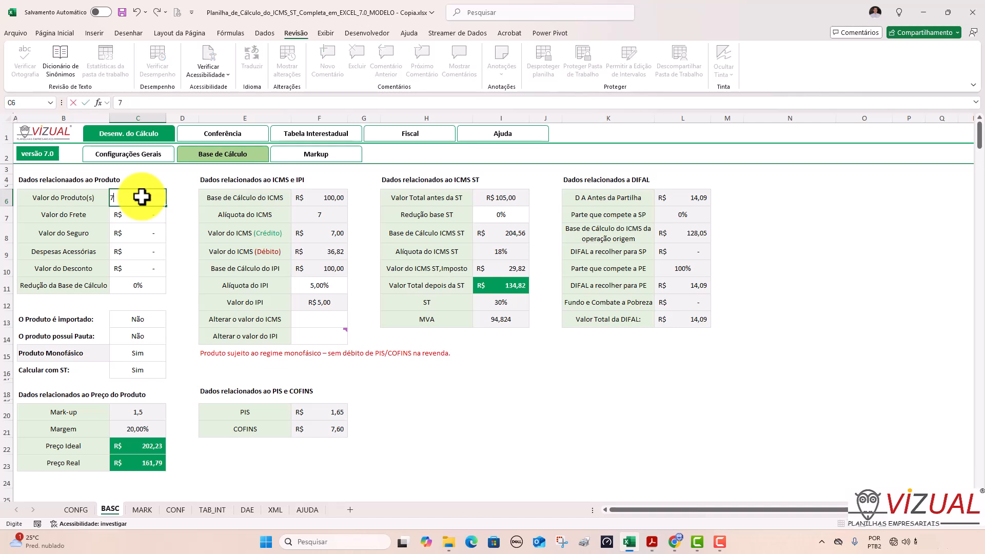
text(446,1)
key(Return)
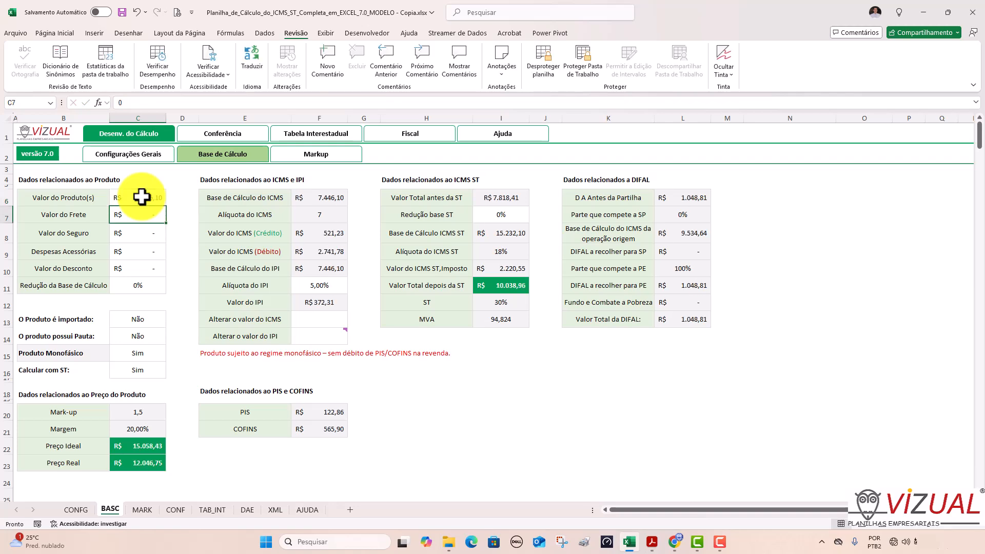
Check the IPI on the NF Modelo_1.pdf invoice in Adobe Acrobat and clear the Alíquota do IPI cell back in Excel.
key(alt+Tab)
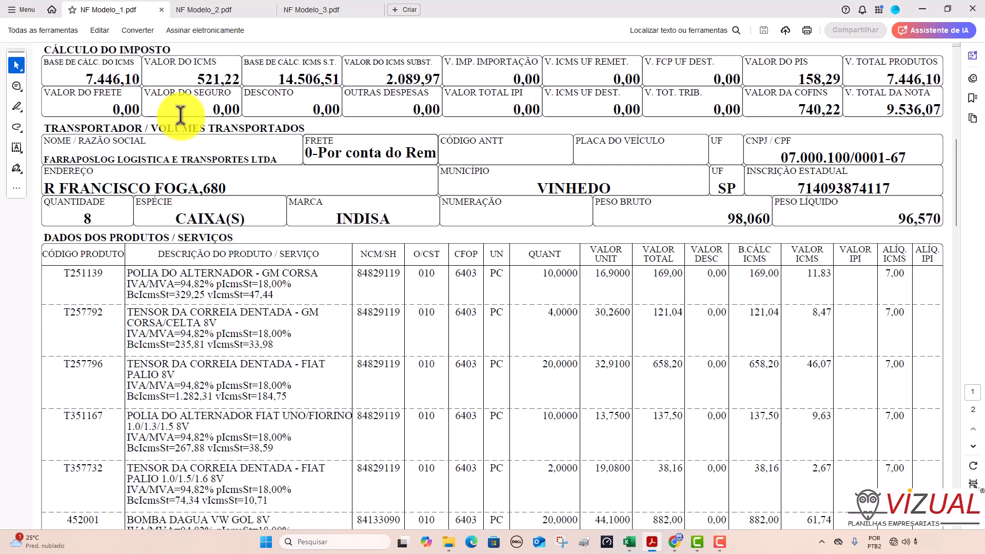
key(alt+Tab)
click(329, 286)
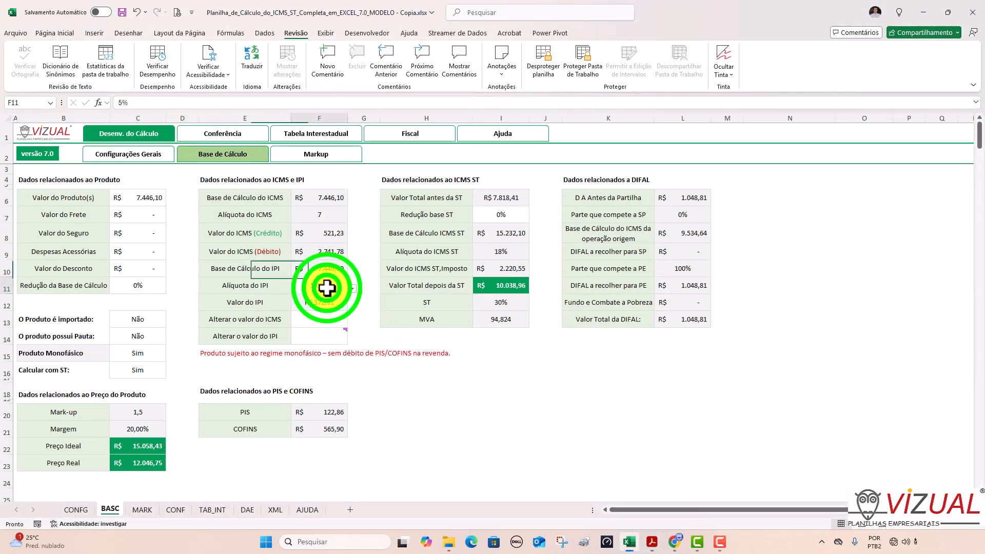
key(Delete)
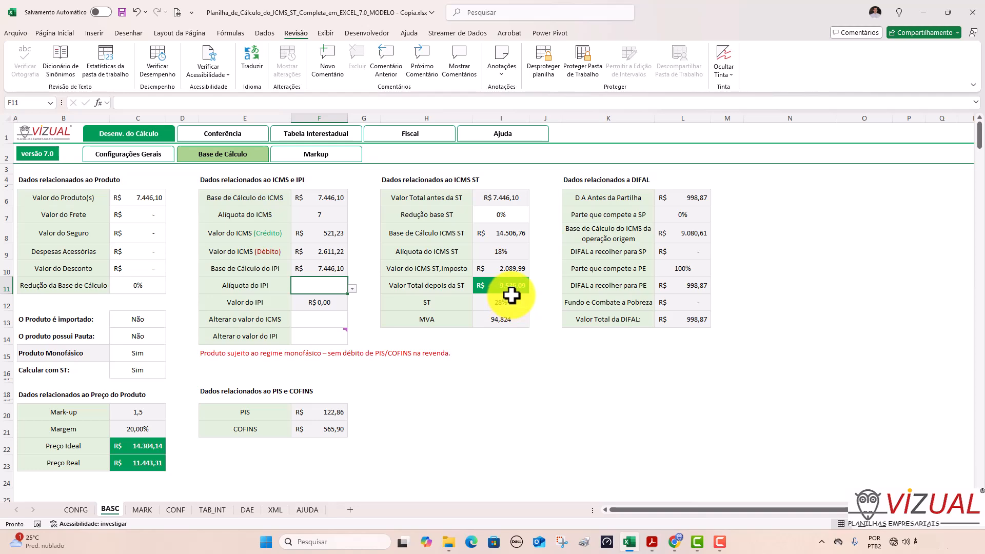
Compare the ICMS ST base, tax value and total on Base de Cálculo in Excel with the NF Modelo_1.pdf invoice in Acrobat.
key(alt+Tab)
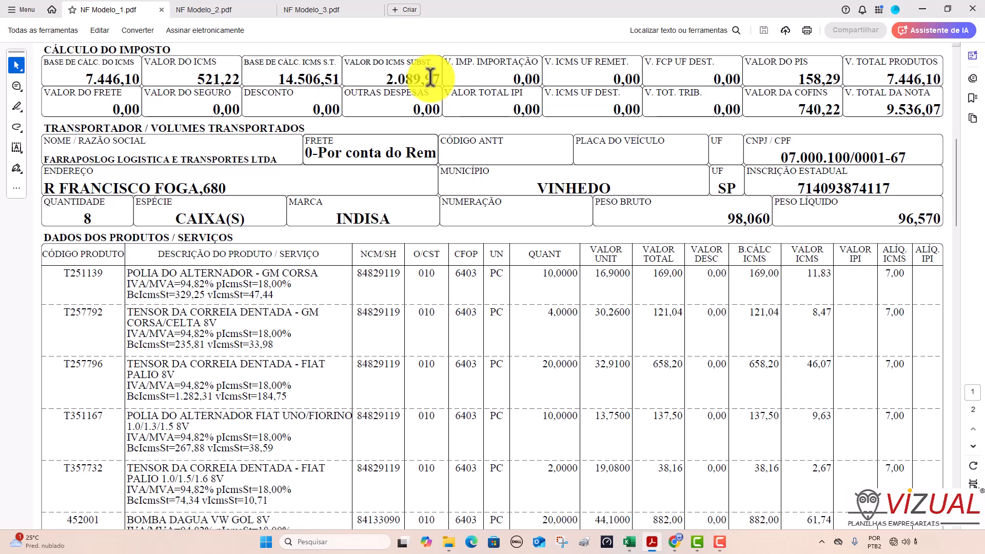
key(alt+Tab)
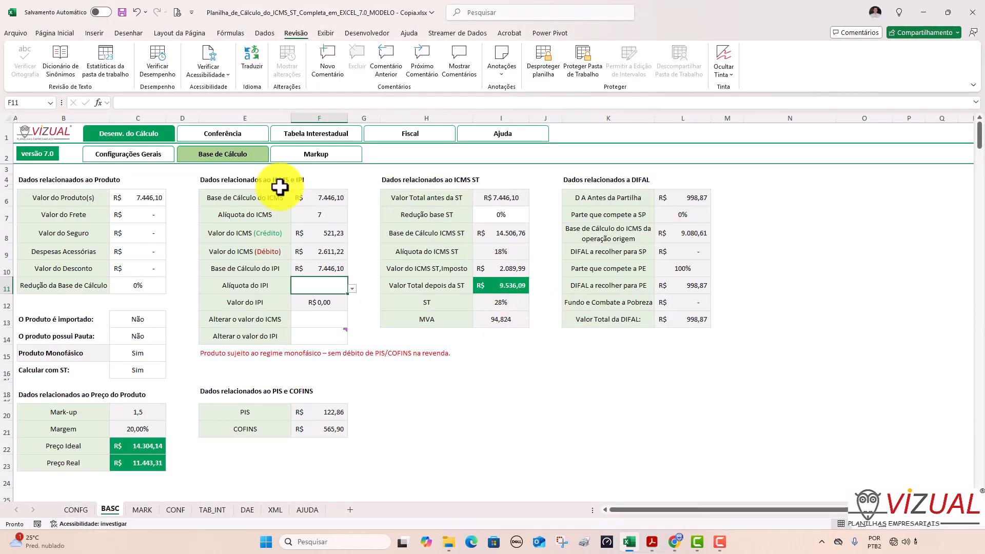
key(alt+Tab)
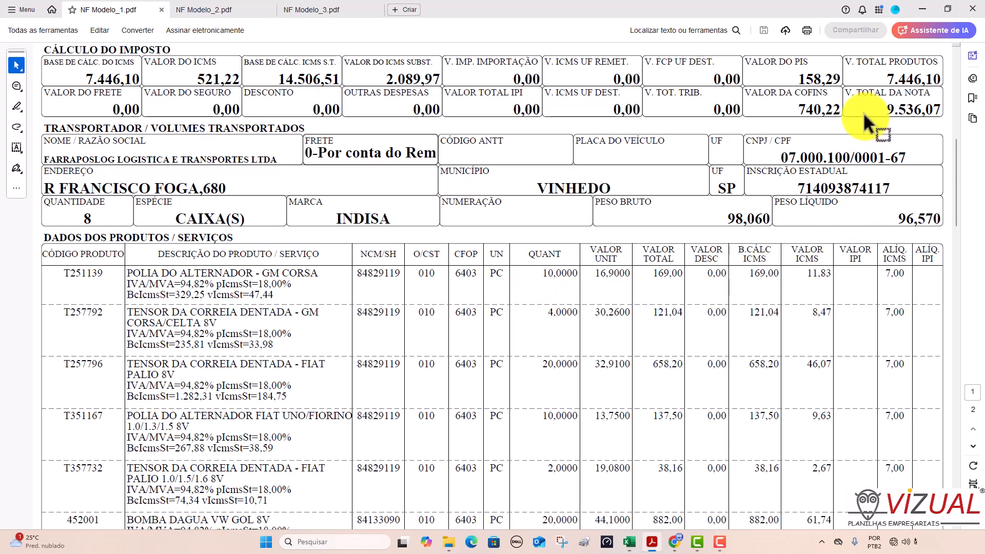
key(alt+Tab)
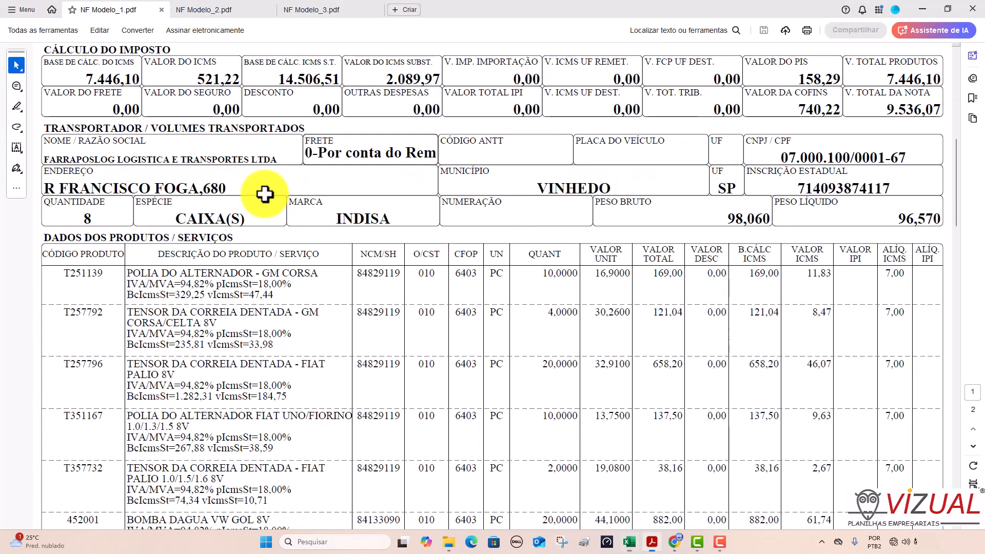
key(alt+Tab)
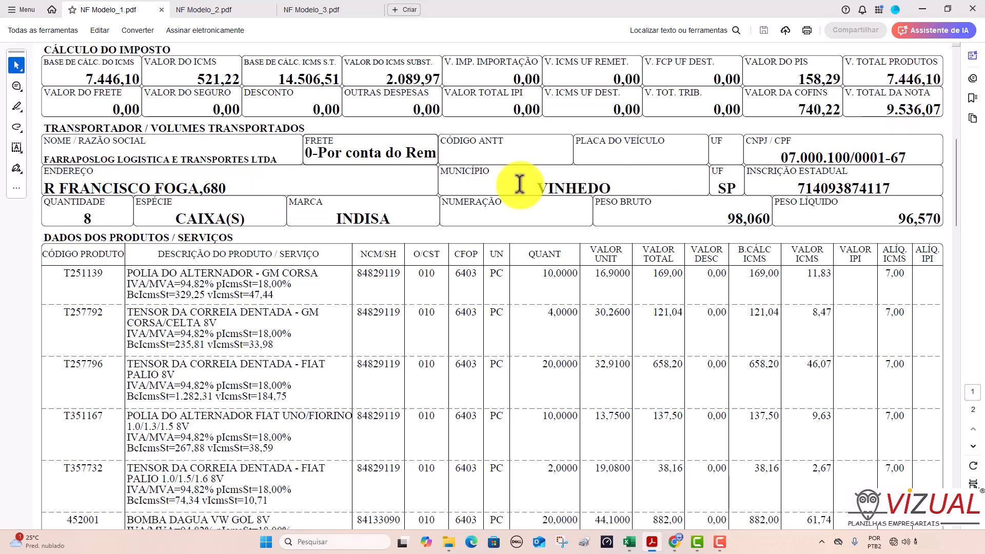
key(alt+Tab)
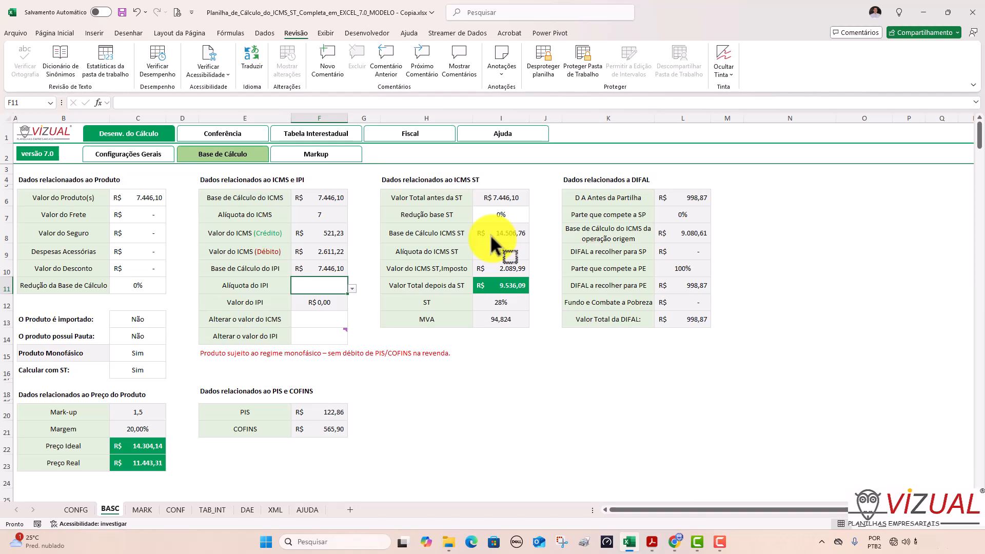
Open the NF Modelo_2.pdf invoice in Acrobat and set Valor do Produto(s) in the Excel workbook to its product total, 1414,70.
key(alt+Tab)
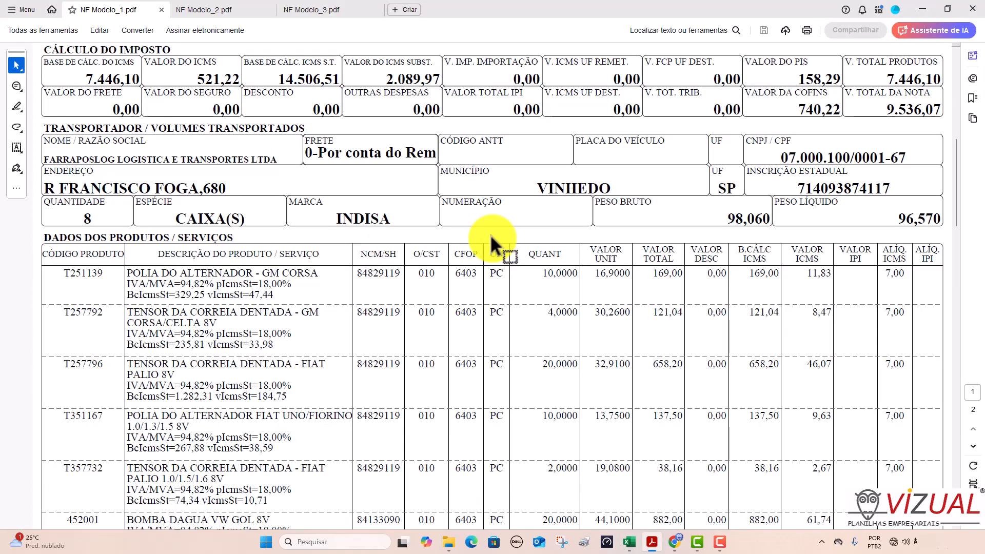
click(208, 12)
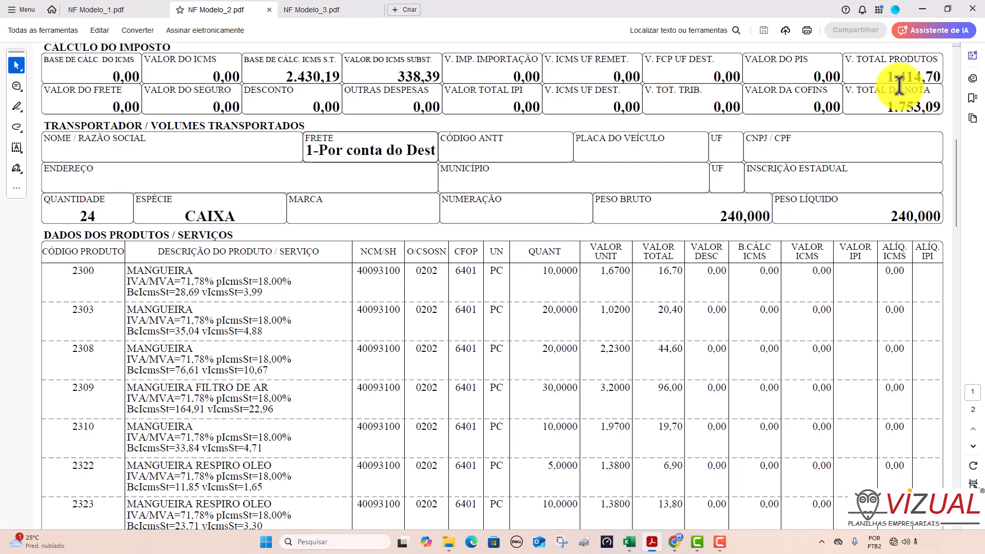
key(alt+Tab)
click(137, 201)
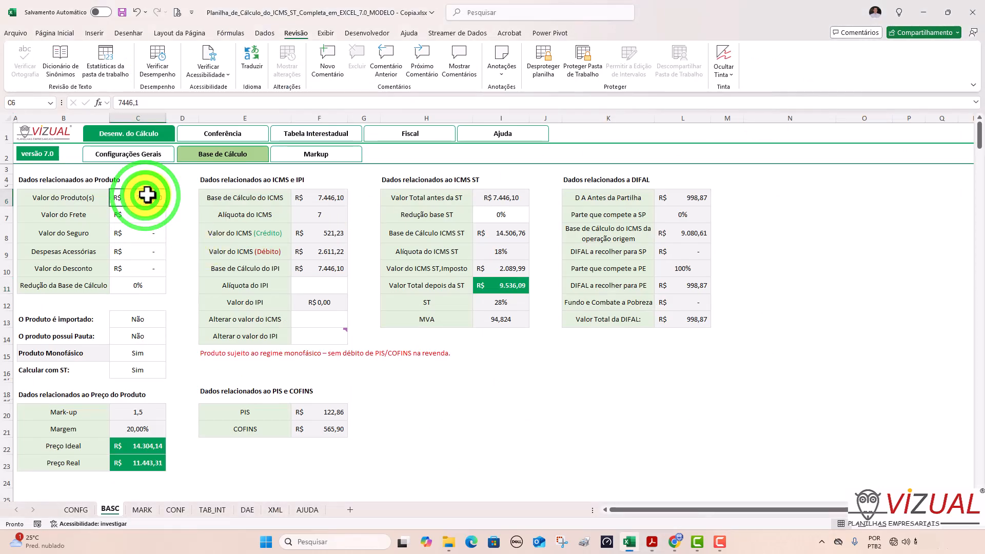
text(1414,70)
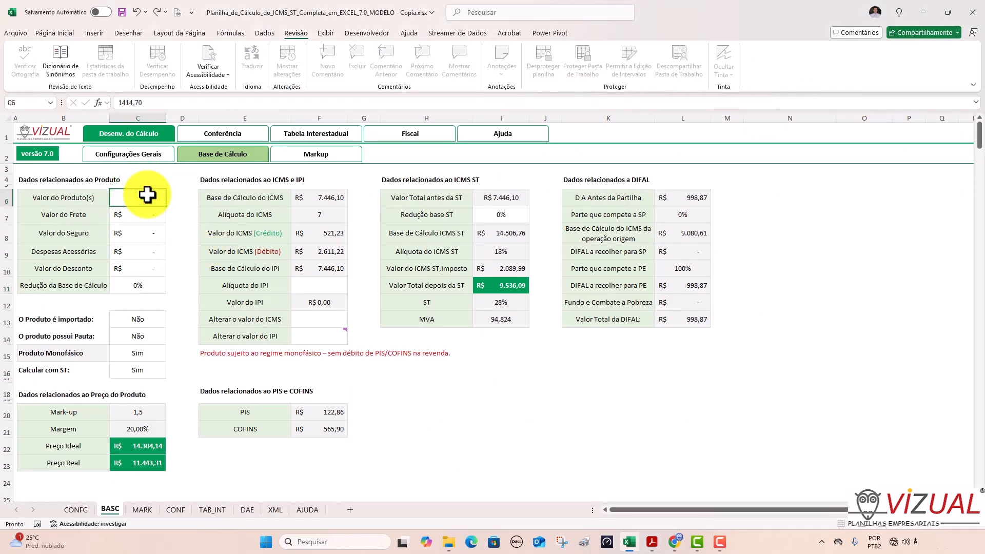
key(Return)
Compare the ICMS ST results in Excel with the tax values and invoice total of NF Modelo_2.pdf in Acrobat.
key(alt+Tab)
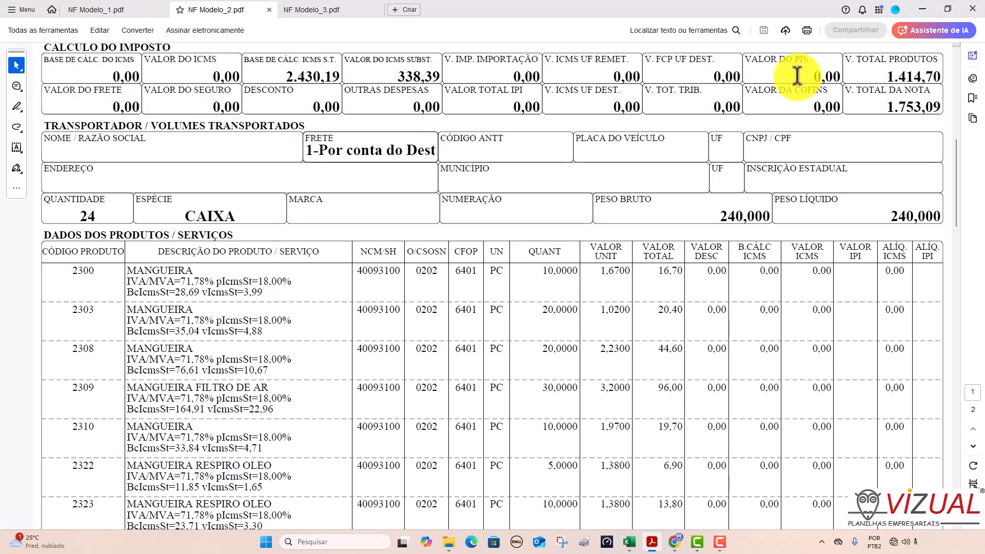
key(alt+Tab)
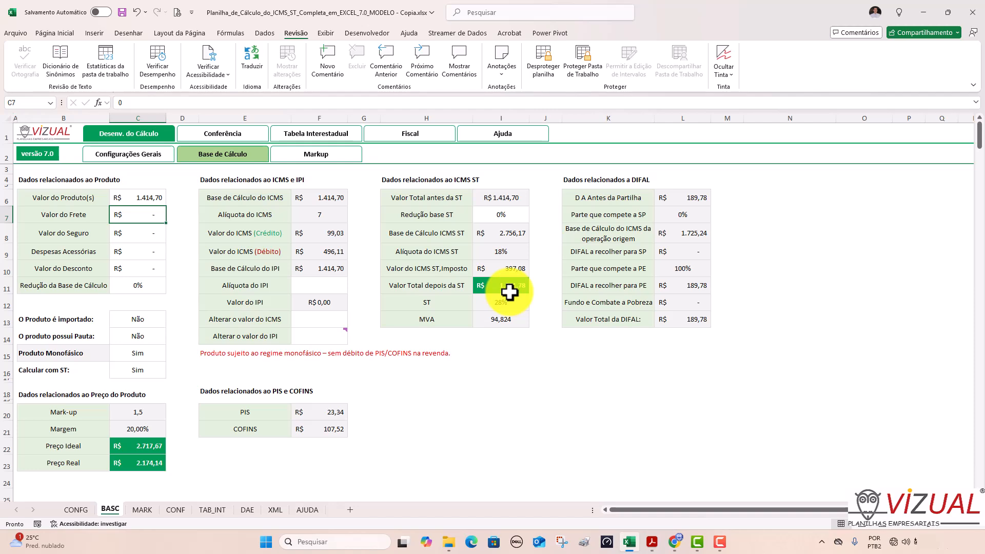
key(alt+Tab)
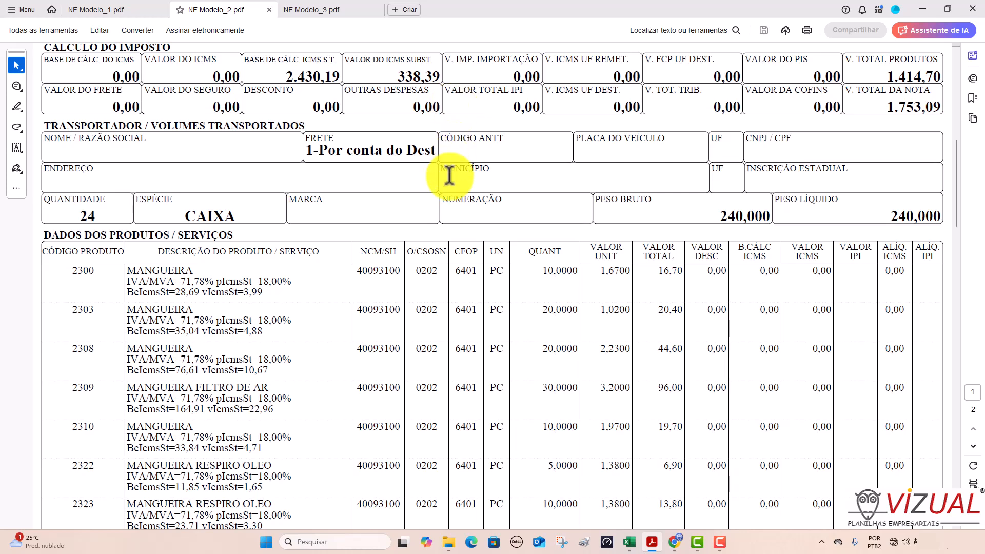
key(alt+Tab)
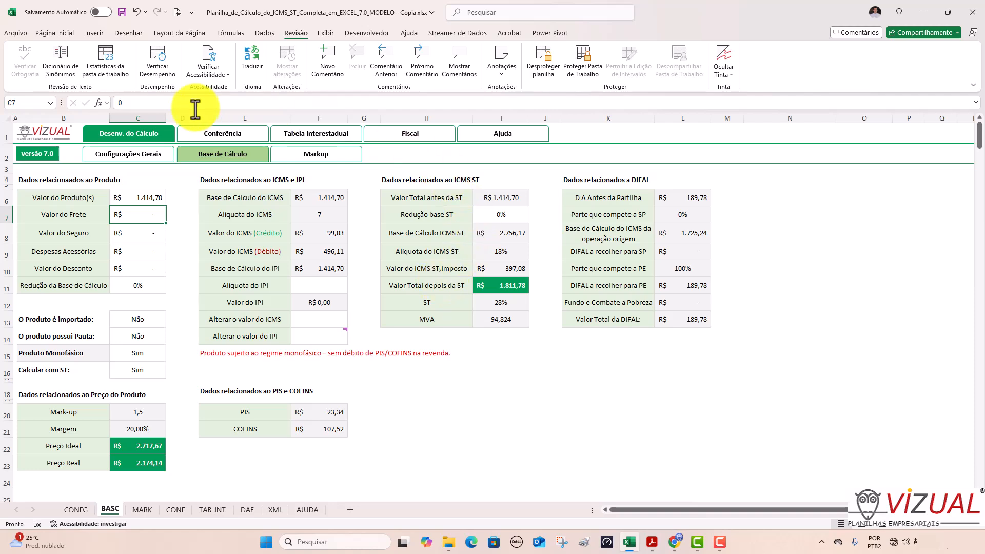
In Configurações Gerais, set the supplier's Simples Nacional option to "SIM - RECOLHE E PAGA O IMPOSTO ANTECIPADO" and return to Base de Cálculo.
click(132, 157)
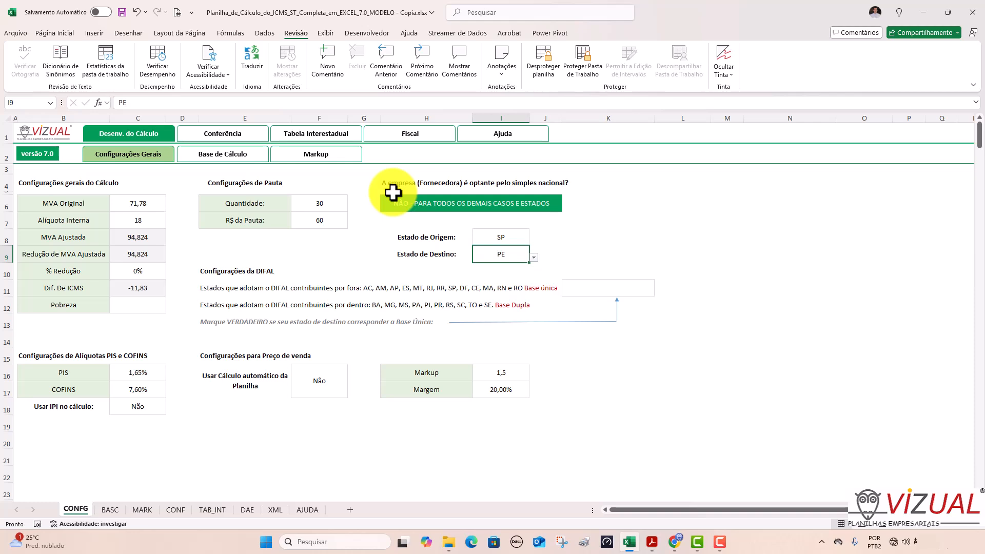
click(513, 203)
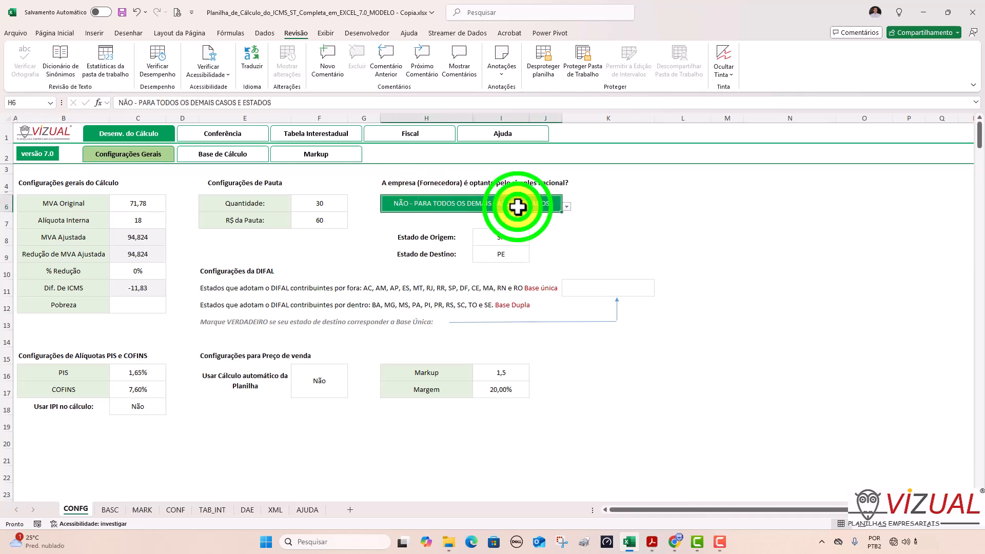
click(568, 206)
click(416, 237)
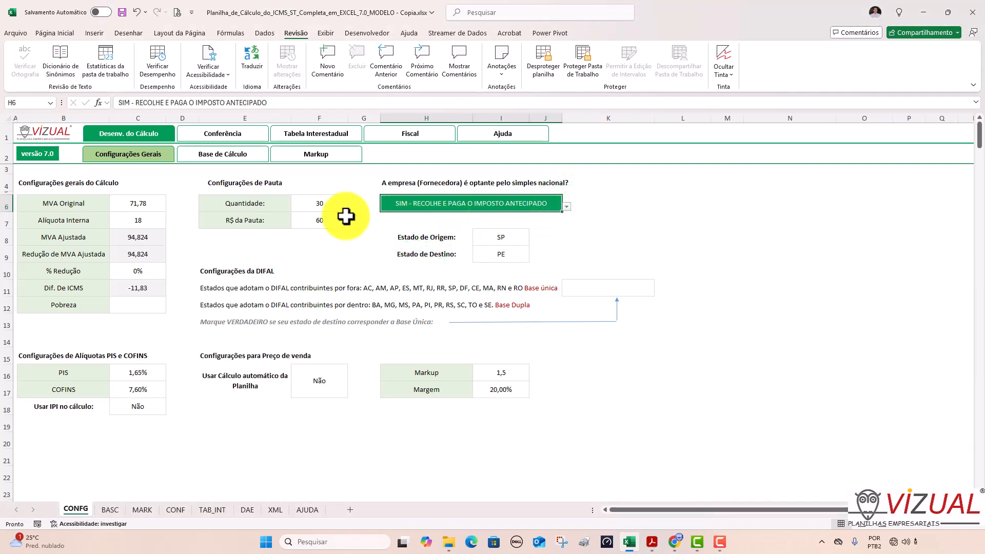
click(223, 162)
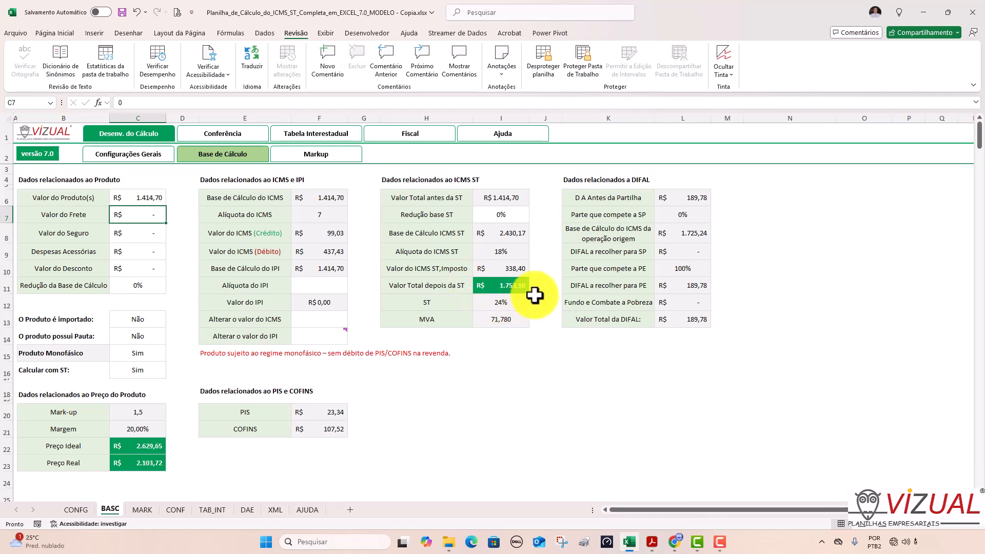
Check the recalculated ICMS ST value and total in Excel against NF Modelo_2.pdf in Acrobat.
key(alt+Tab)
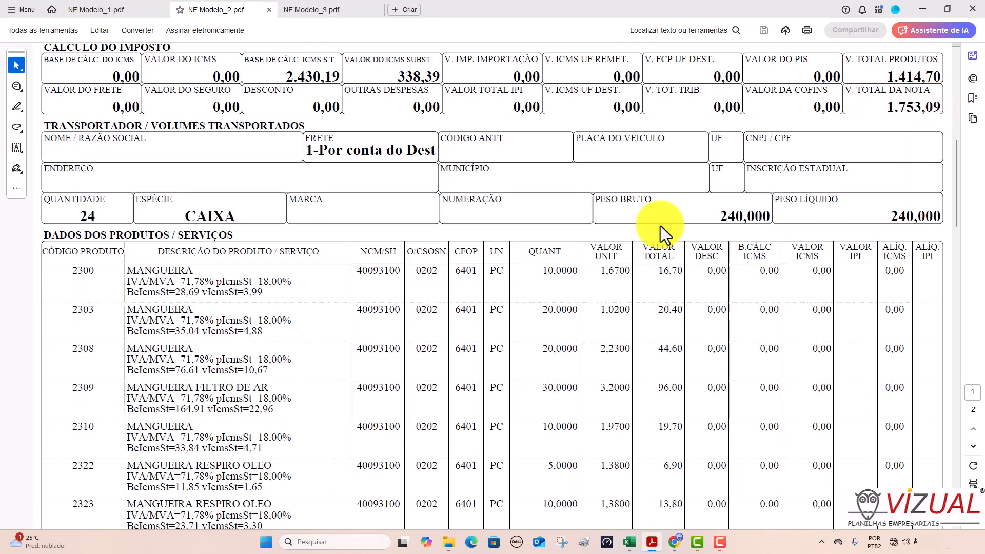
key(alt+Tab)
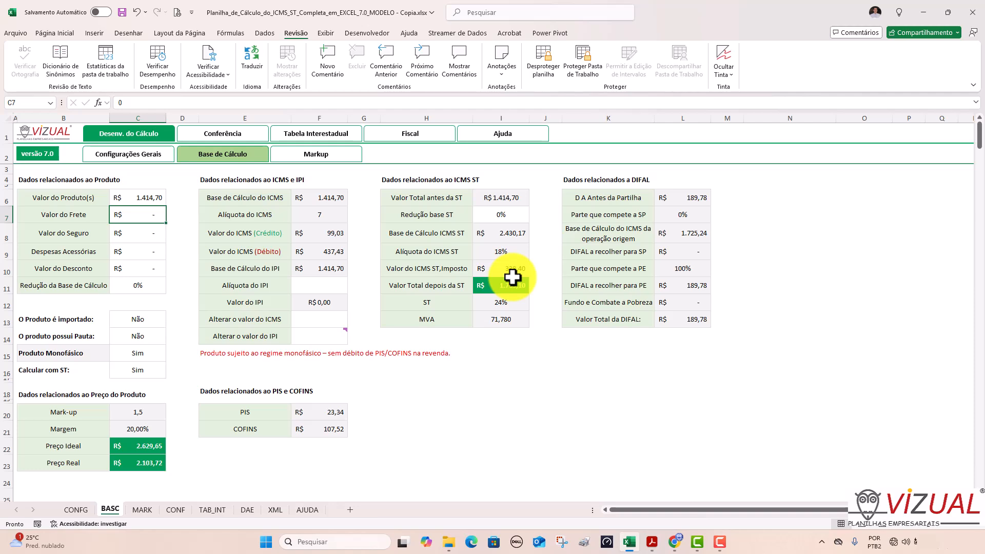
key(alt+Tab)
key(alt+Tab)
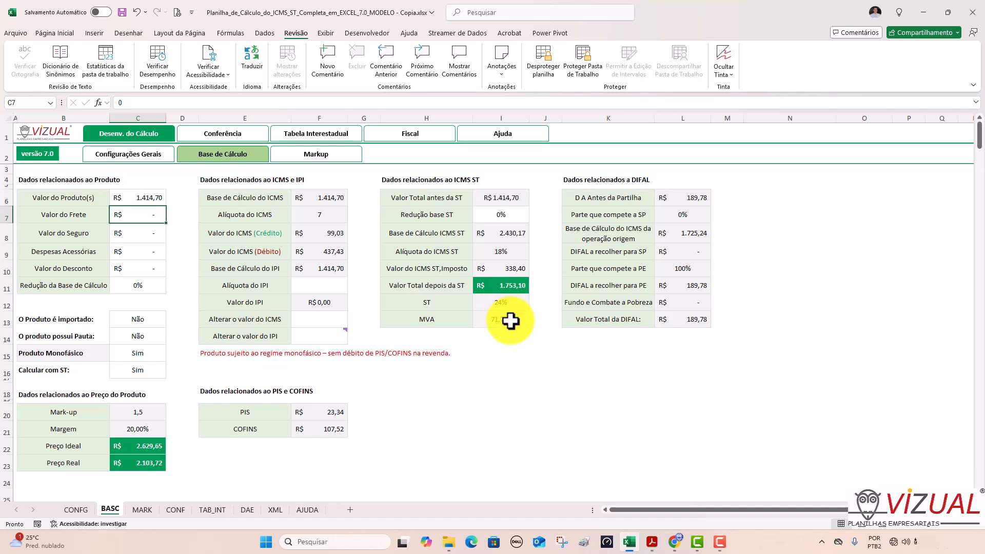
Examine MVA Original and the supplier's Simples Nacional choices in Configurações Gerais alongside the results on Base de Cálculo.
click(129, 154)
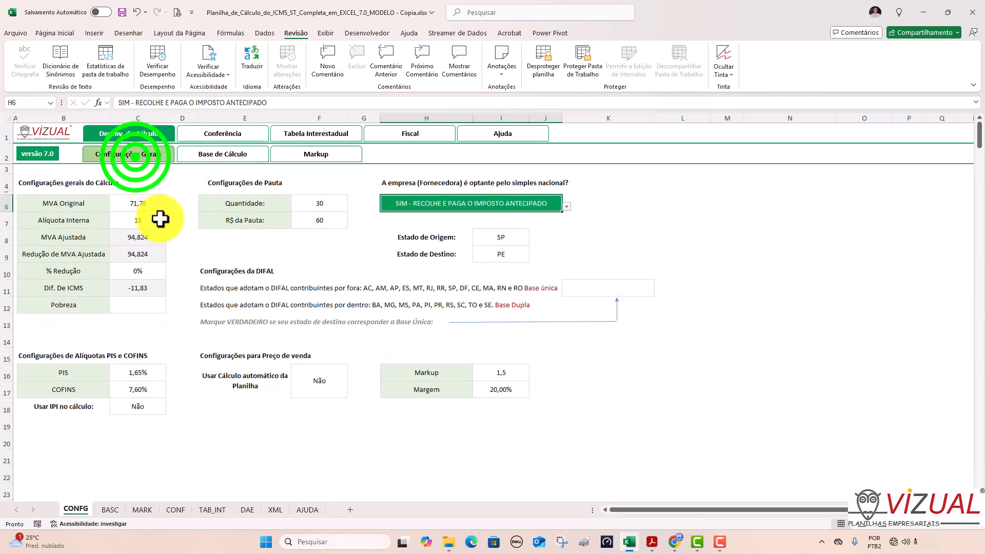
click(133, 204)
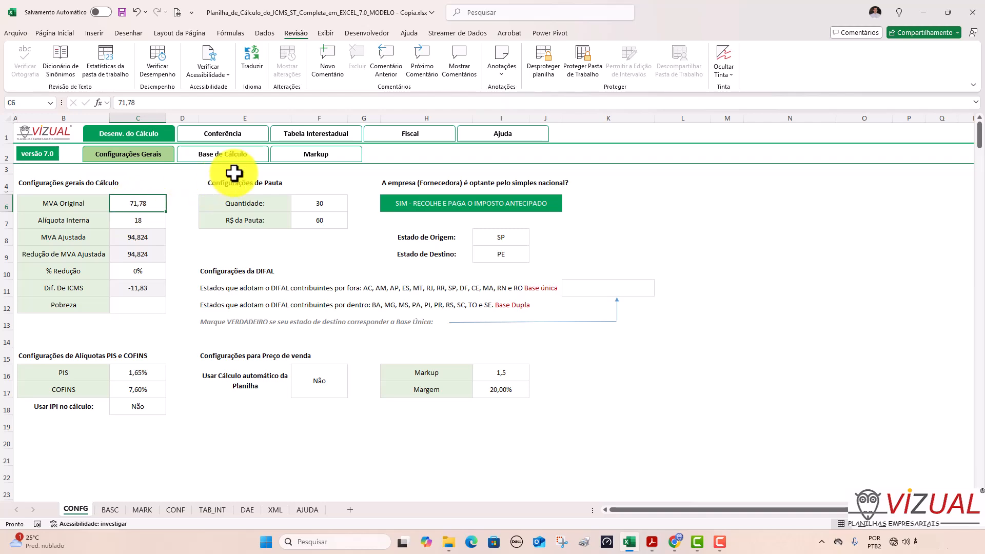
click(229, 156)
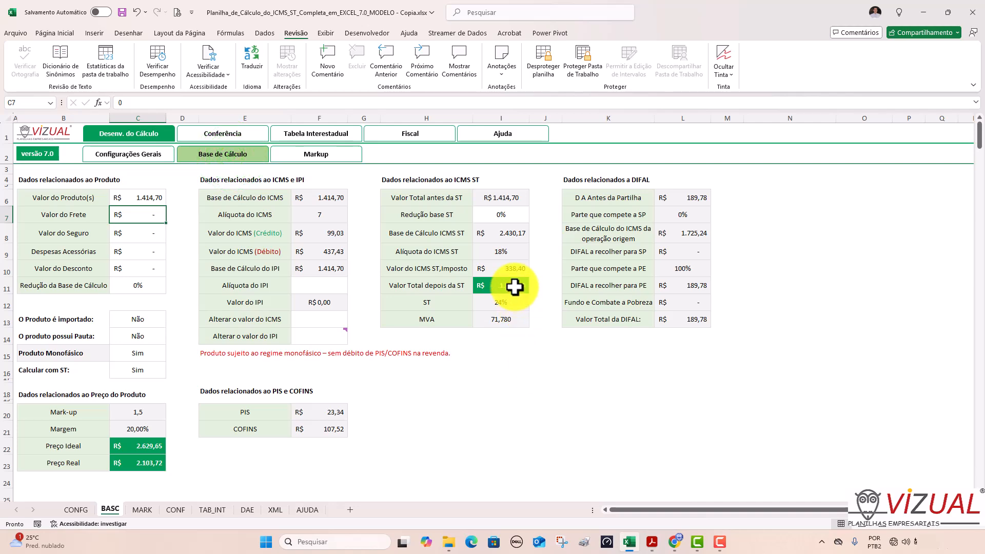
click(153, 197)
click(151, 155)
click(547, 204)
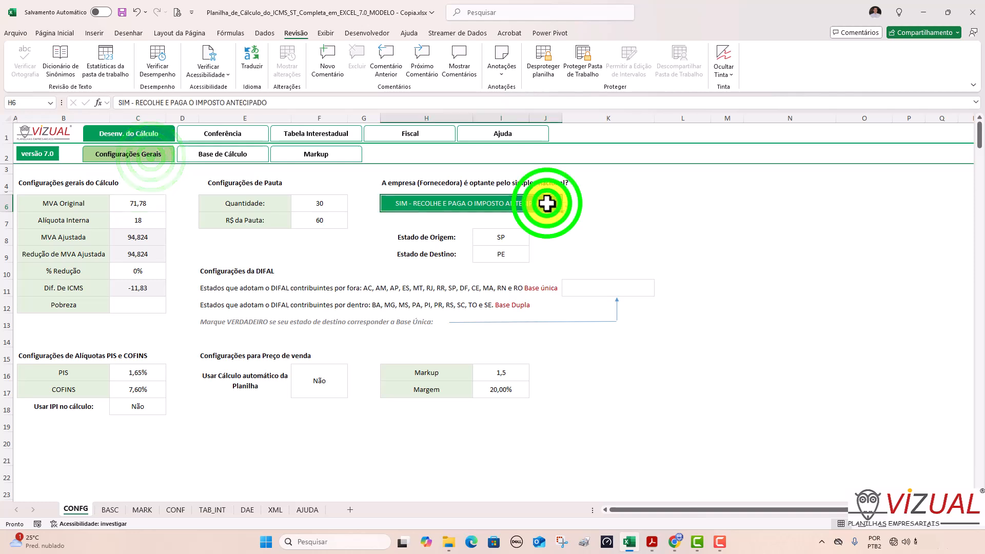
click(565, 206)
click(565, 205)
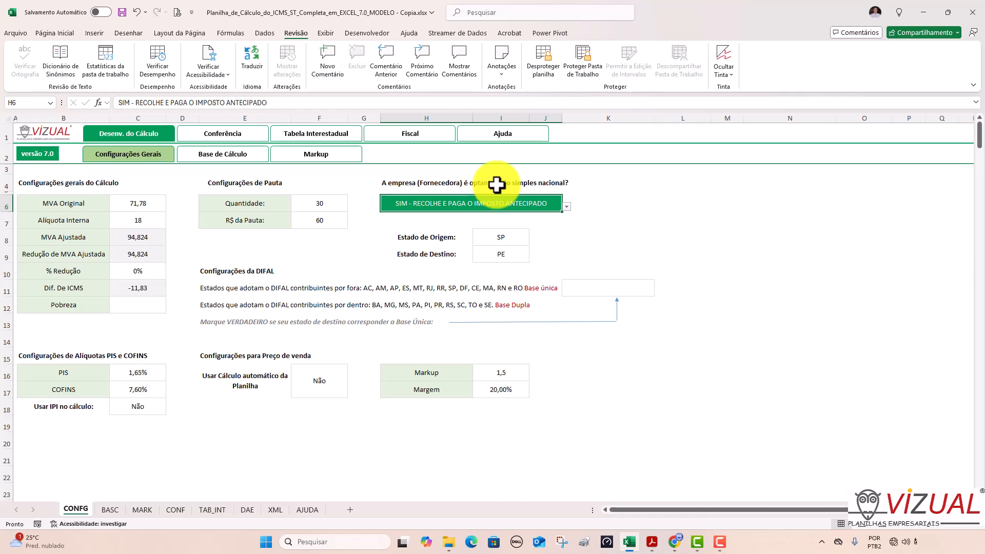
click(219, 153)
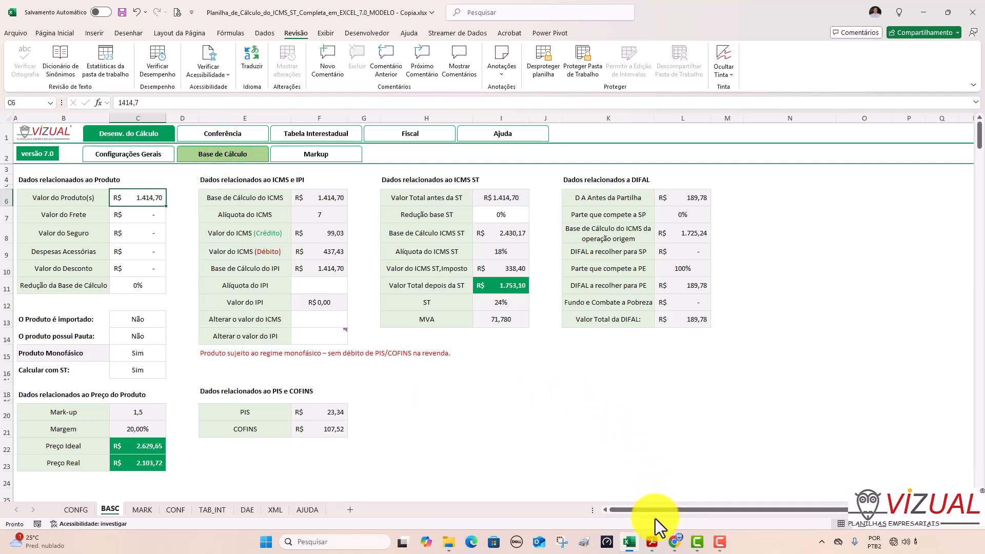
Open NF Modelo_3.pdf in Acrobat and enter its product total, 30936,97, as Valor do Produto(s) on Excel's Base de Cálculo sheet.
click(652, 541)
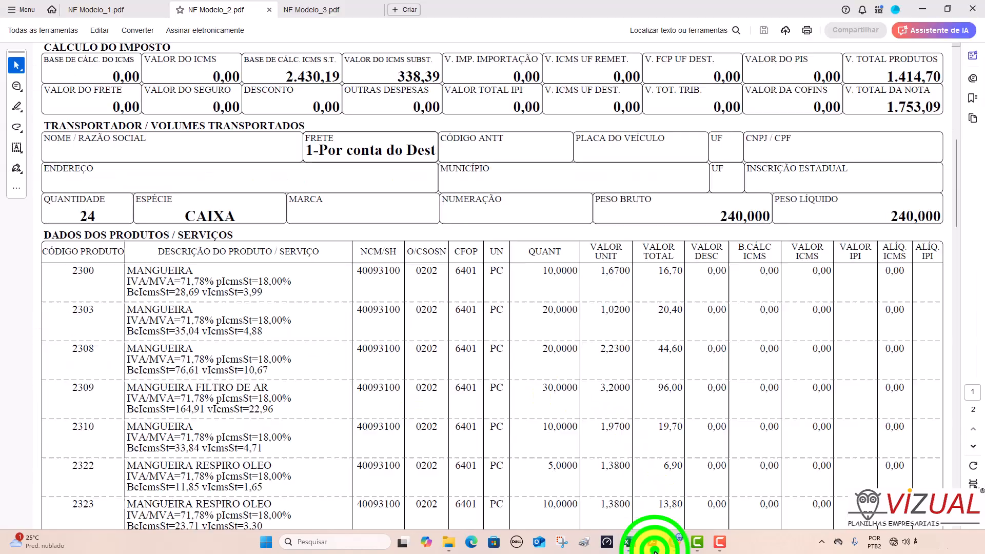
click(340, 7)
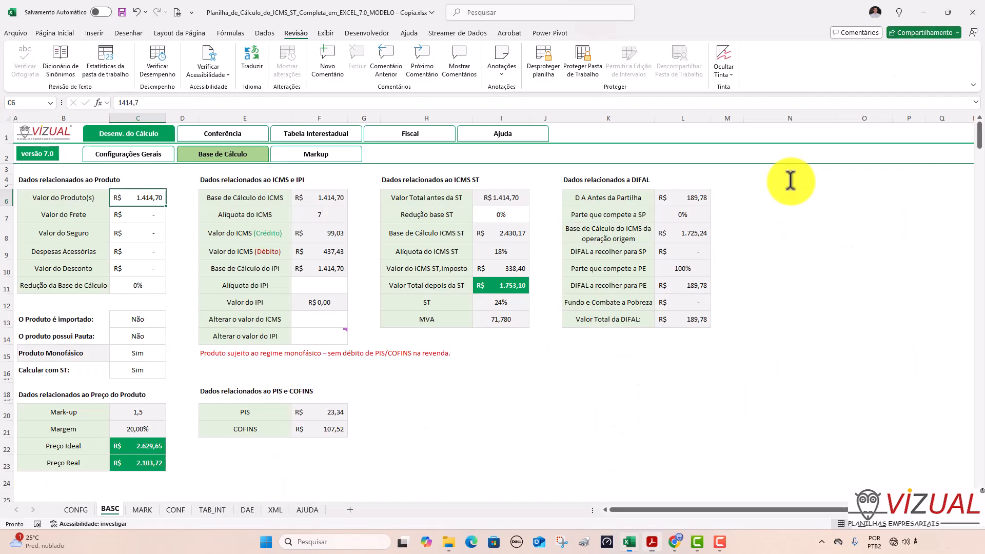
key(alt+Tab)
text(30)
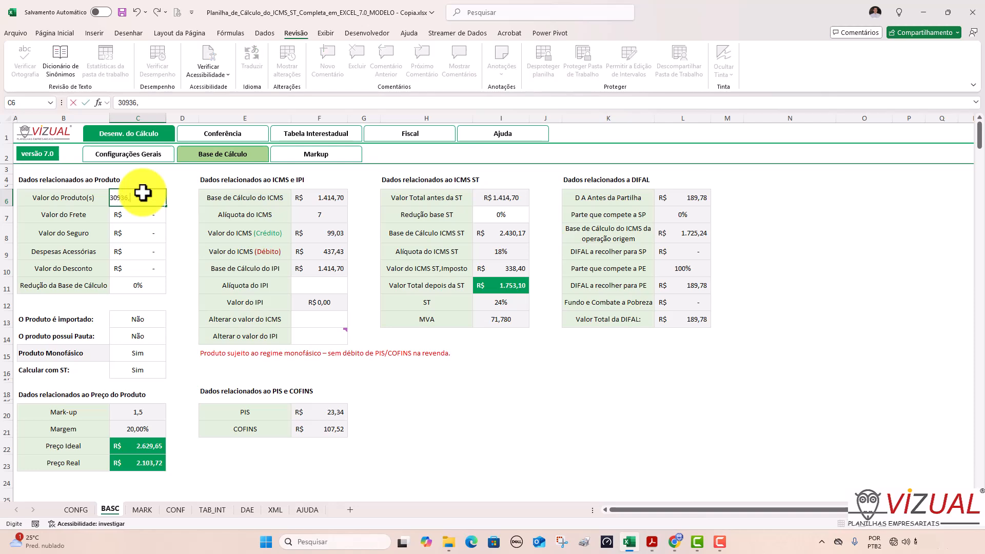
key(Return)
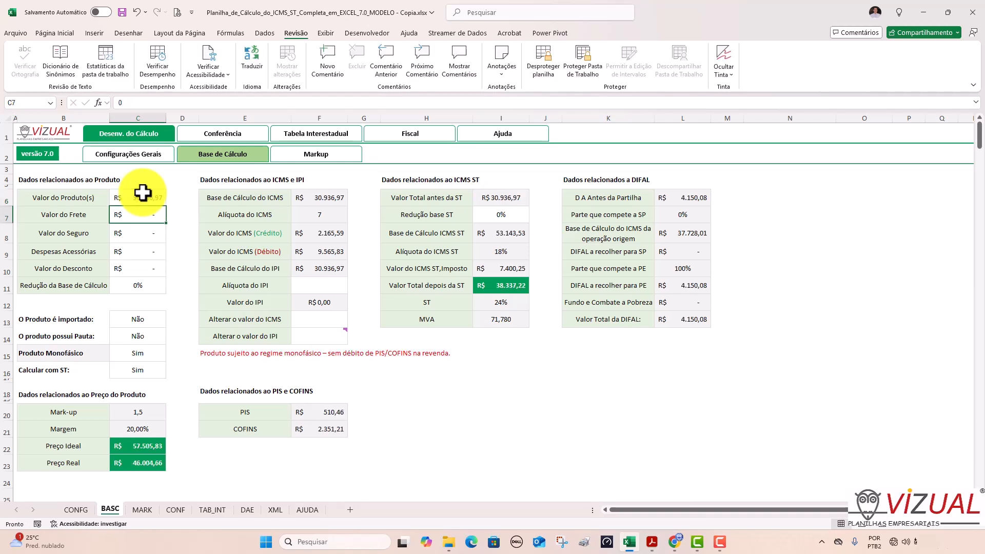
Compare the ICMS and IPI results in Excel with the Cálculo do Imposto block of NF Modelo_3.pdf in Acrobat.
key(alt+Tab)
key(alt+Tab)
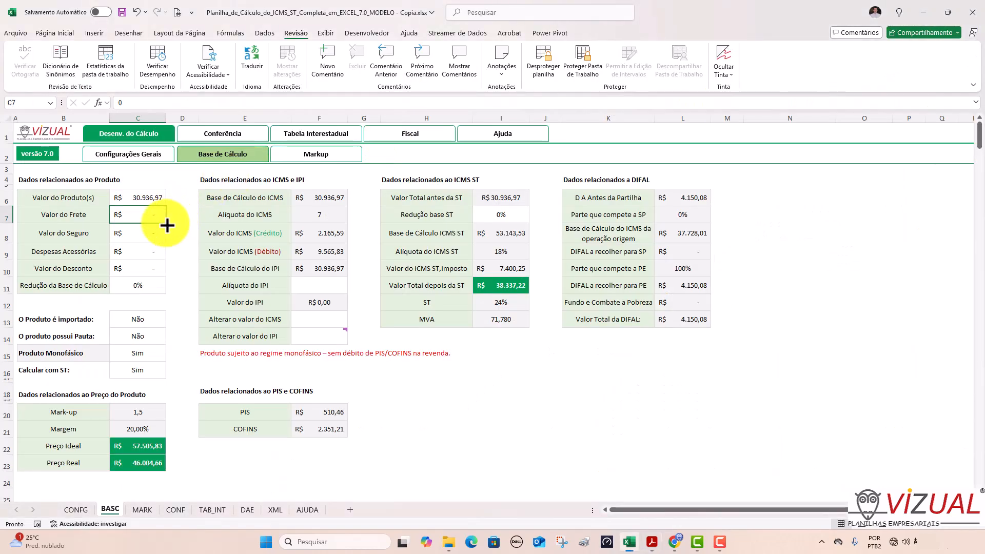
key(alt+Tab)
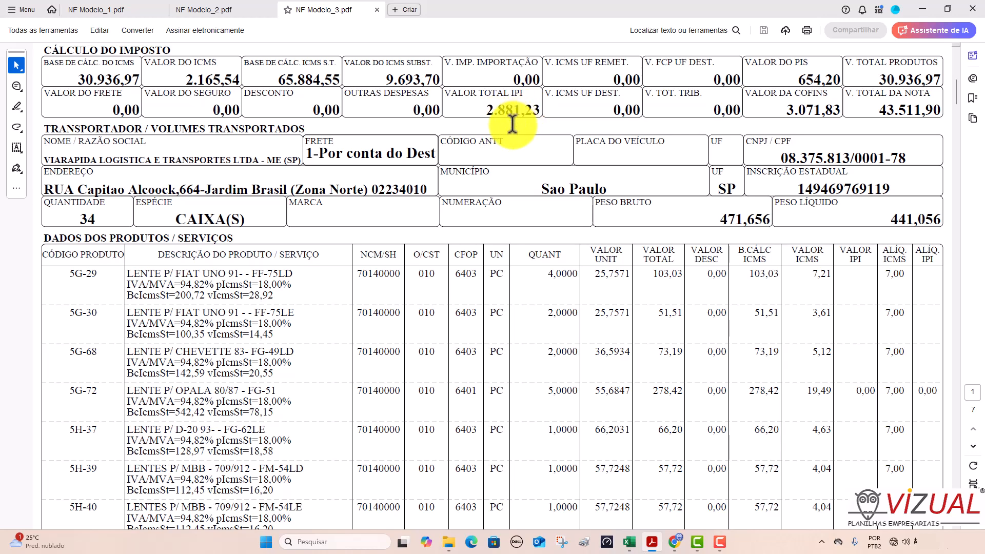
key(alt+Tab)
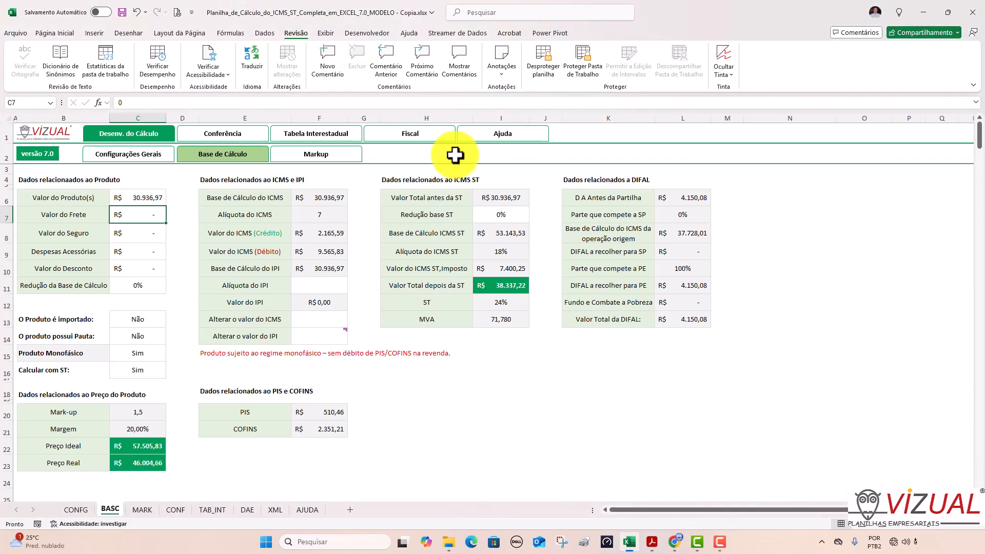
key(alt+Tab)
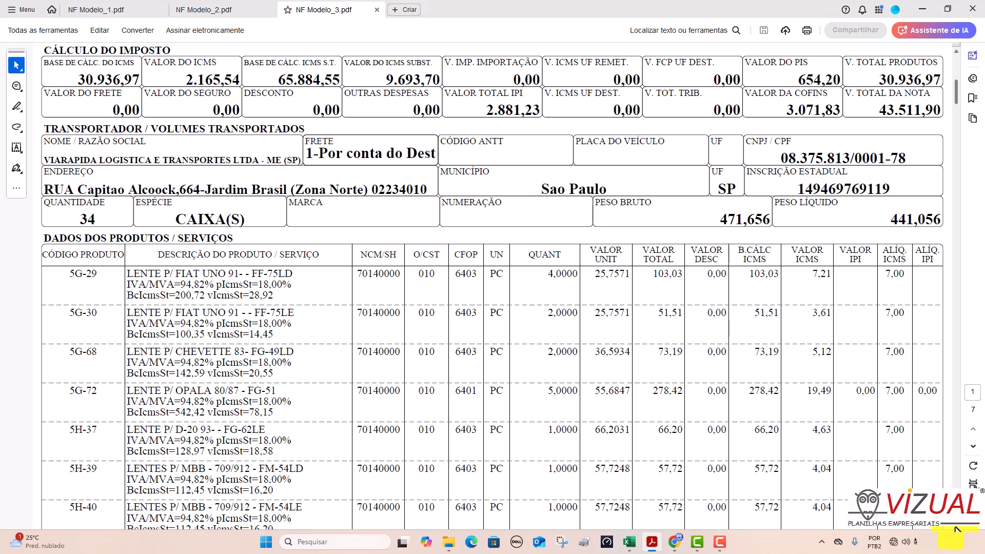
Examine the IPI value and rate columns of the product lines in NF Modelo_3.pdf, along with the invoice's total IPI.
scroll(955, 529, down, 1)
scroll(956, 528, down, 3)
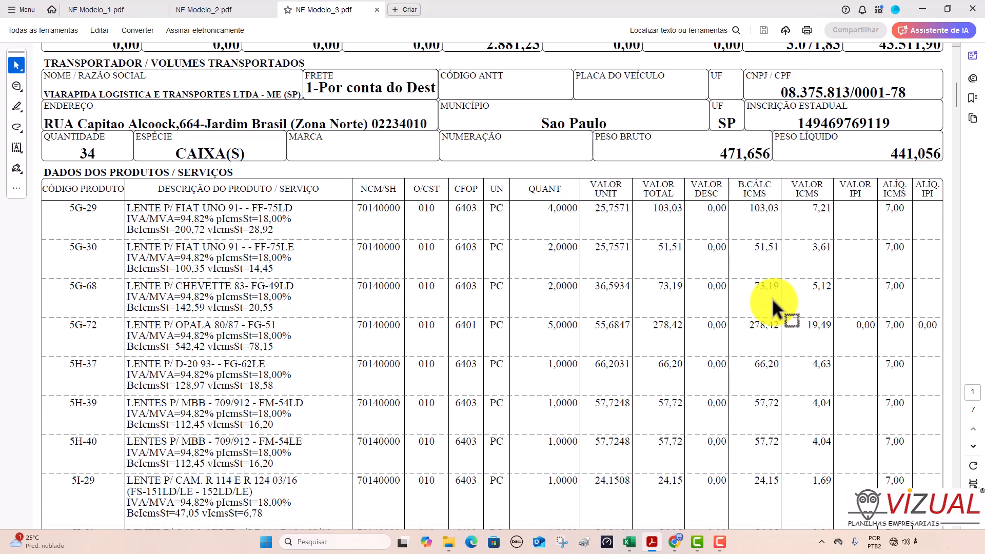
click(850, 220)
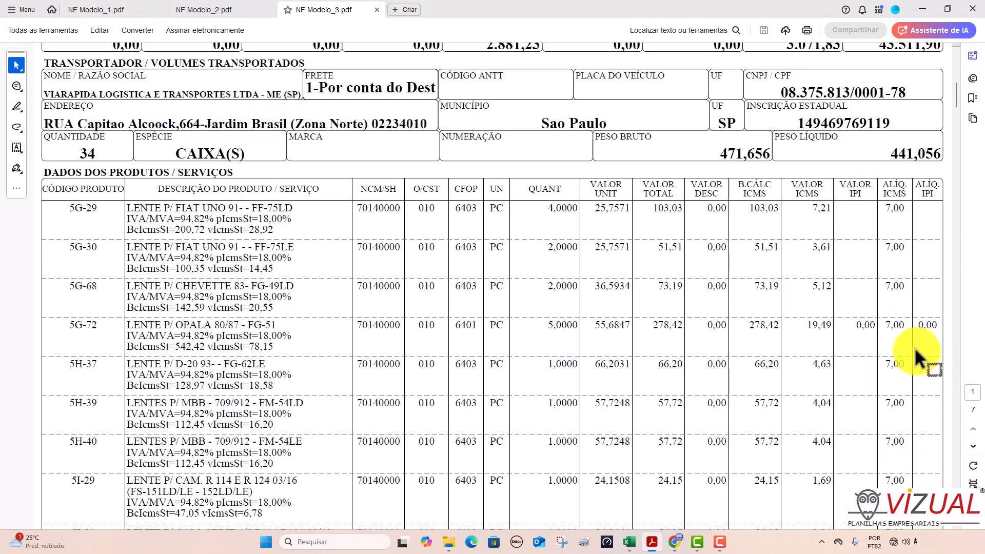
scroll(853, 362, down, 3)
scroll(852, 362, down, 3)
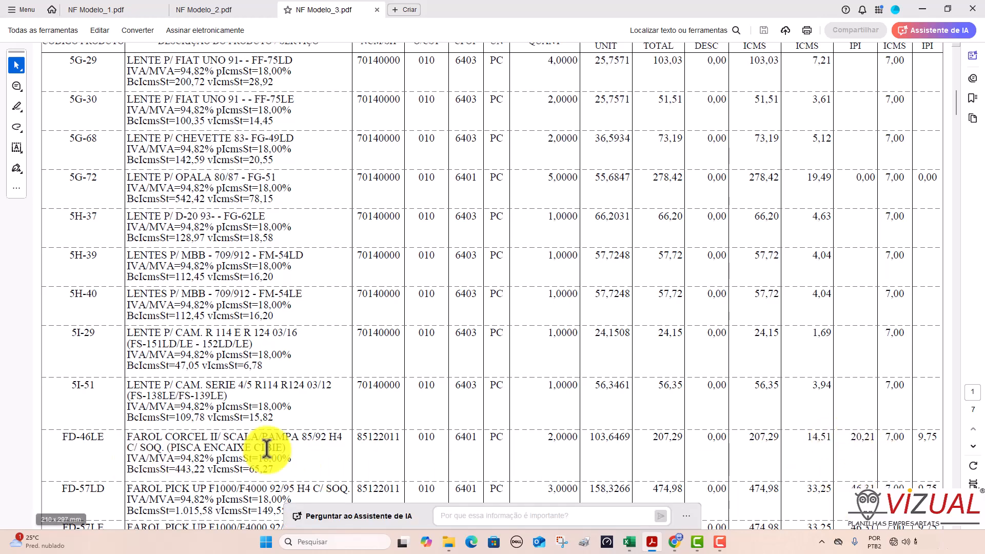
scroll(854, 365, up, 3)
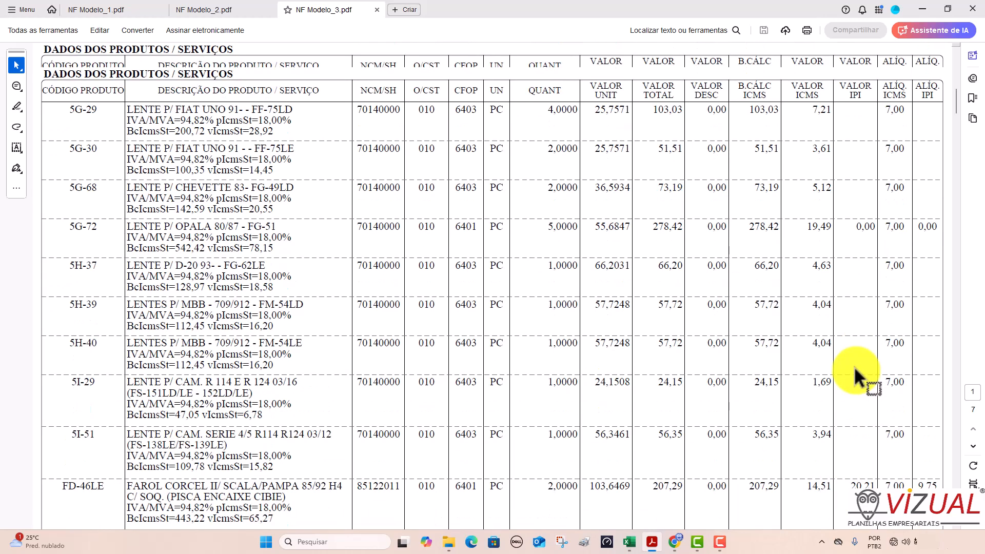
scroll(846, 272, up, 2)
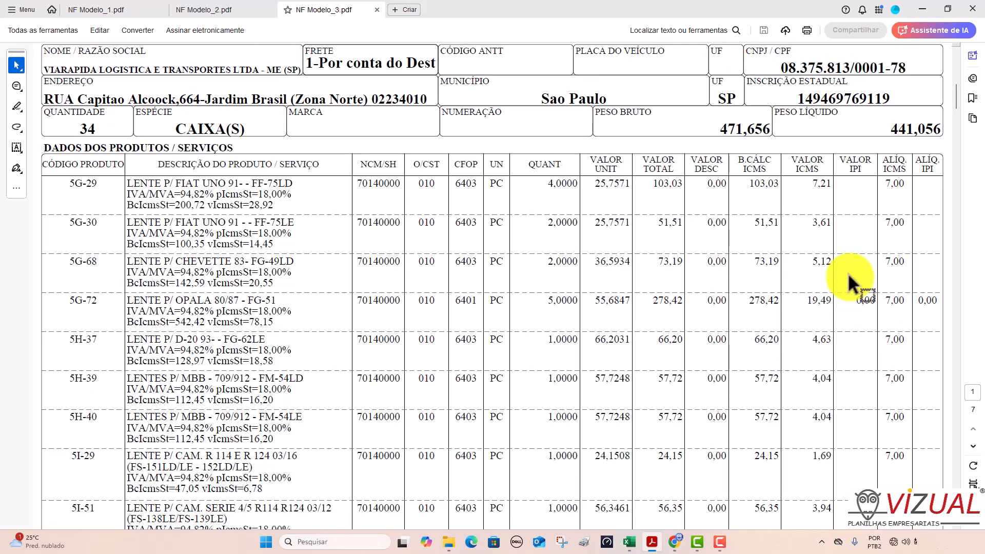
scroll(848, 273, up, 2)
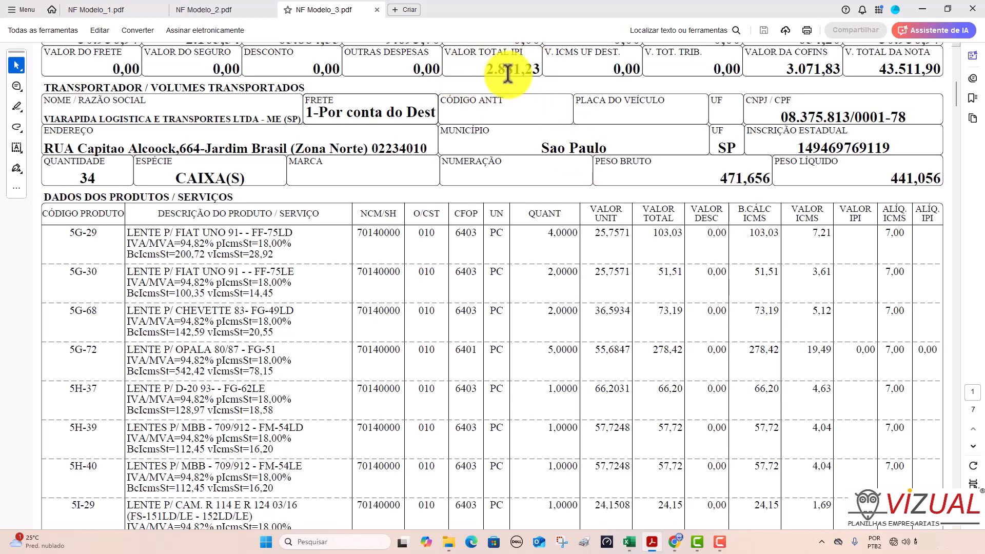
In Excel, set Alterar o valor do IPI to 2881,23 and check it against the invoice's total IPI in Acrobat.
key(alt+Tab)
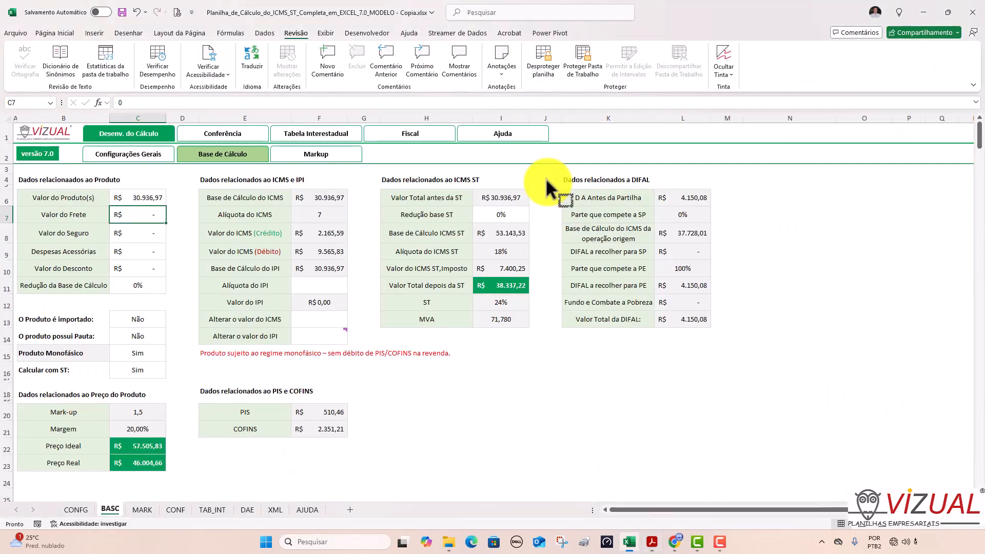
click(318, 337)
text(2881,23)
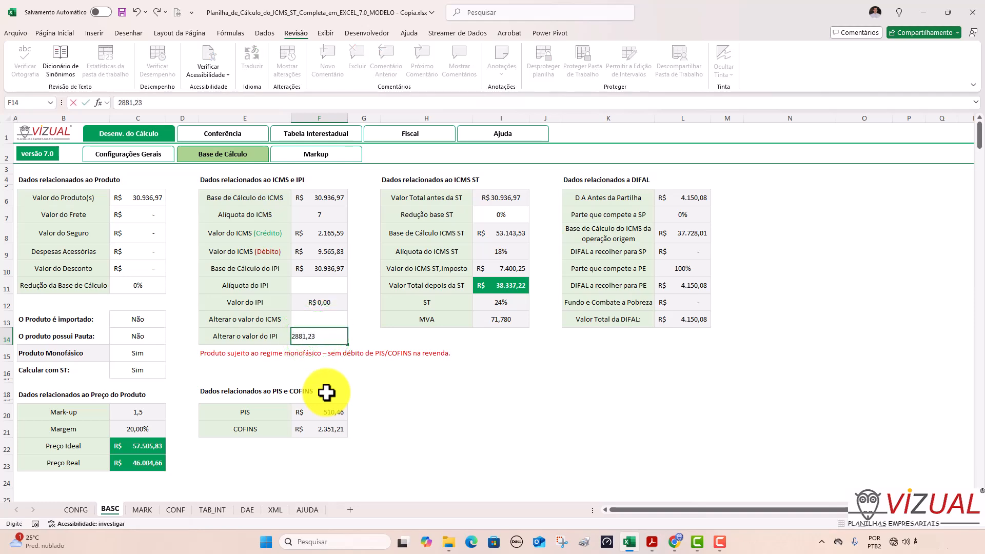
key(Return)
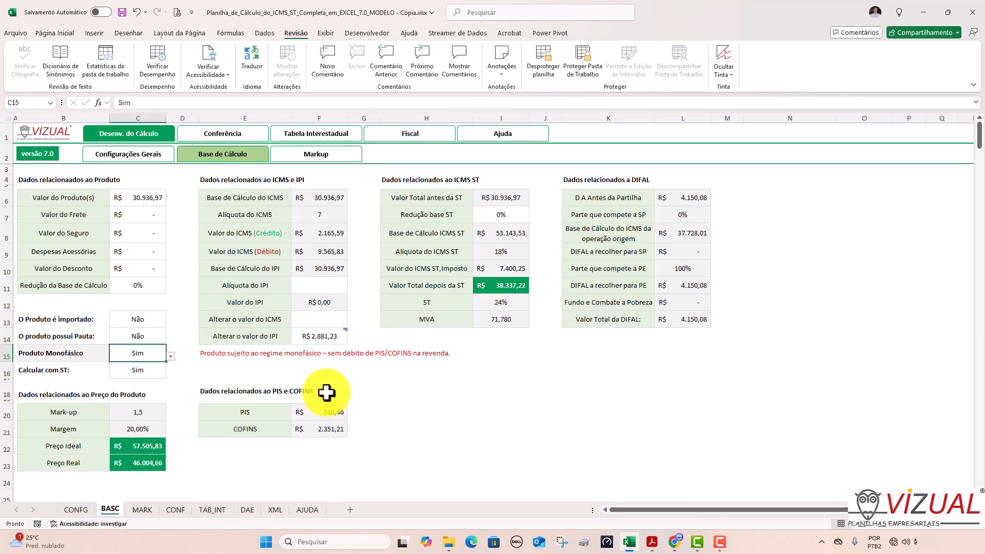
key(alt+Tab)
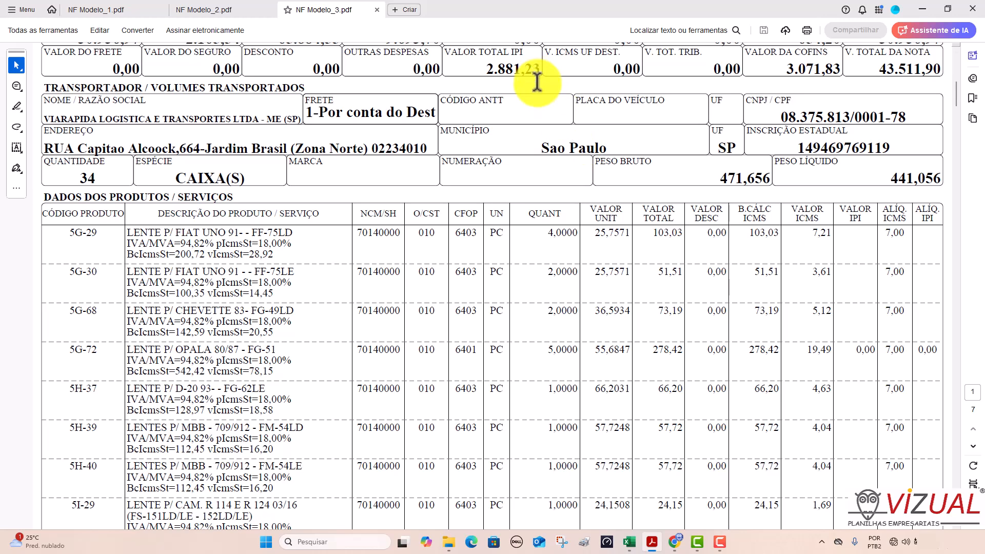
key(alt+Tab)
Examine the Alíquota do IPI choices and the comment on Alterar o valor do IPI, referring to the invoice's IPI columns in Acrobat.
click(316, 334)
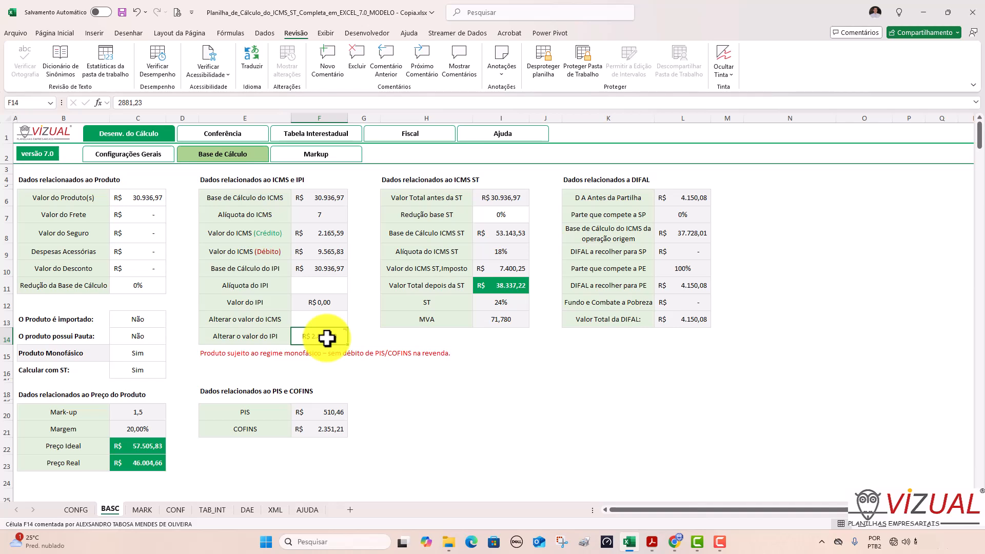
click(331, 285)
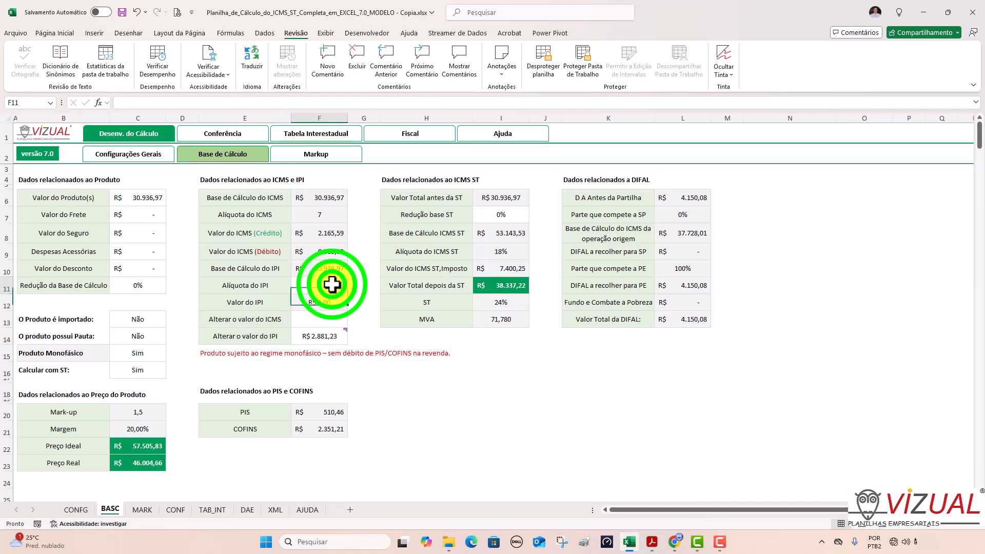
click(352, 289)
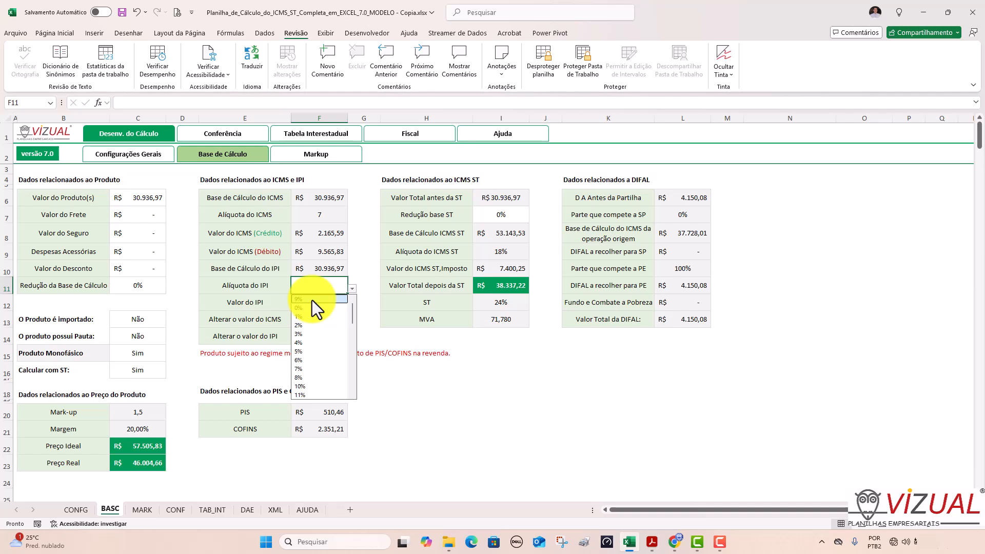
click(393, 368)
click(320, 336)
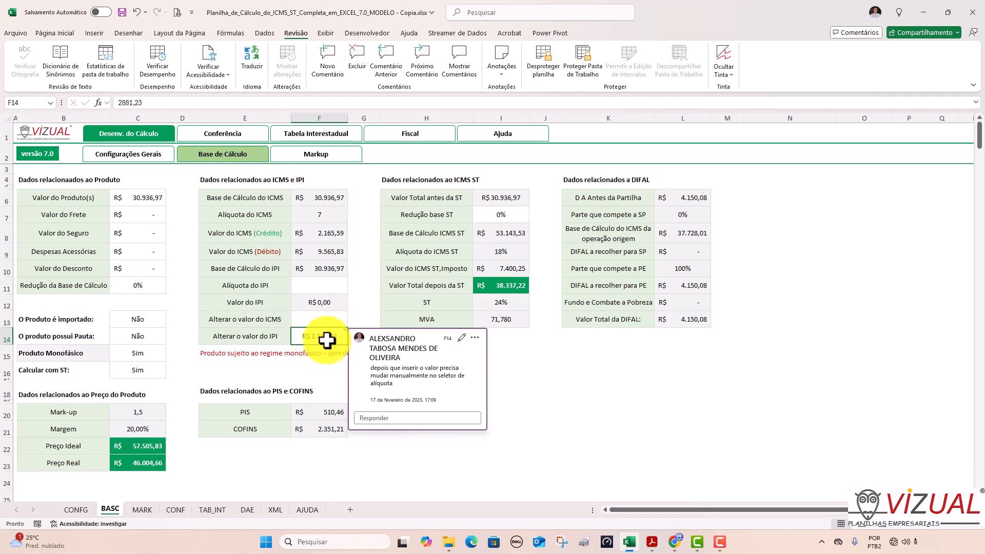
key(alt+Tab)
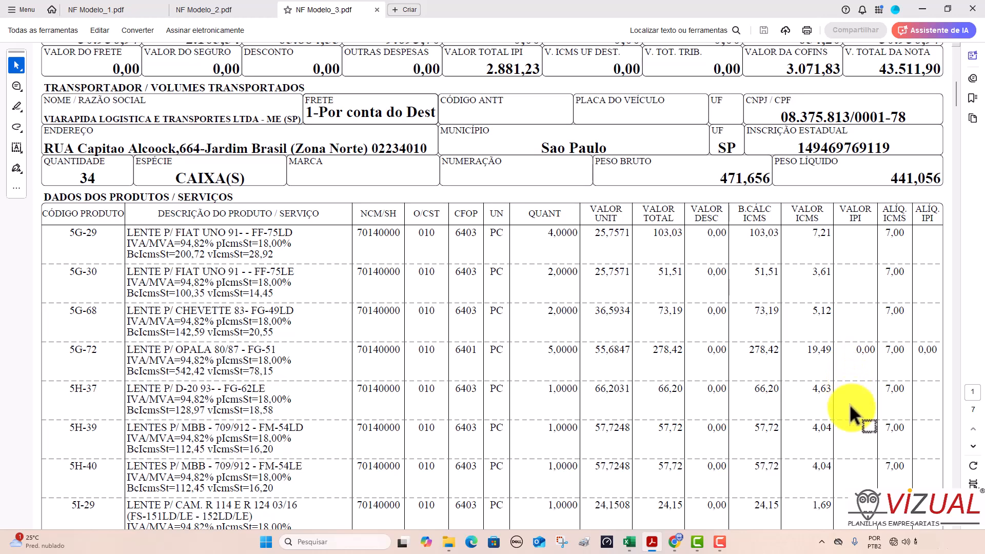
key(alt+Tab)
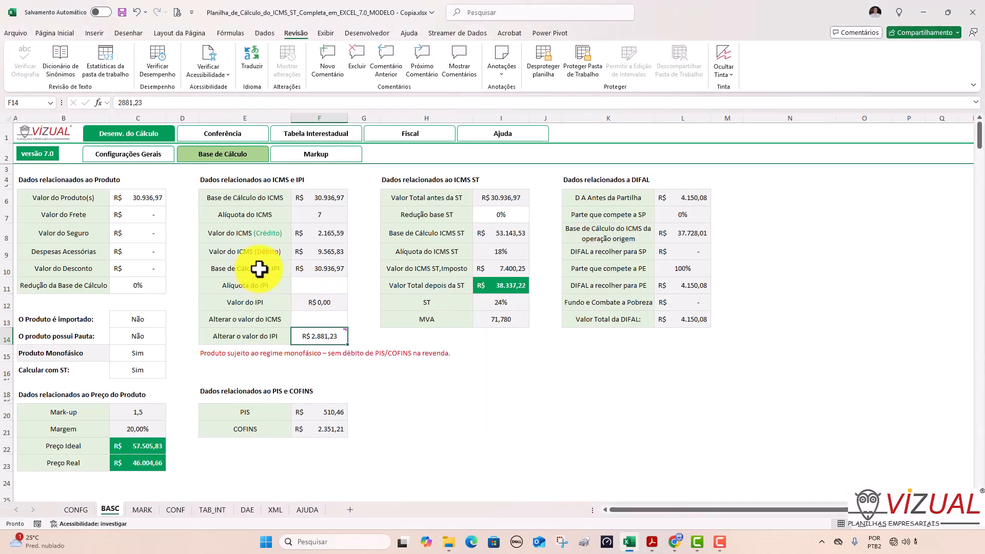
Set Alíquota do IPI to the calculated 9,31% rate, listed as 9% ahead of the 0% choice.
click(324, 282)
click(352, 287)
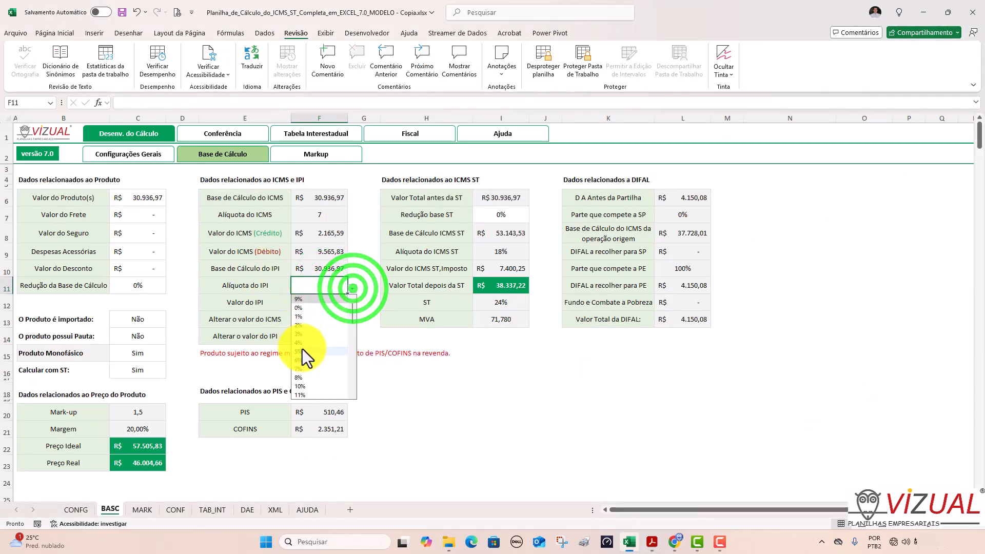
click(371, 280)
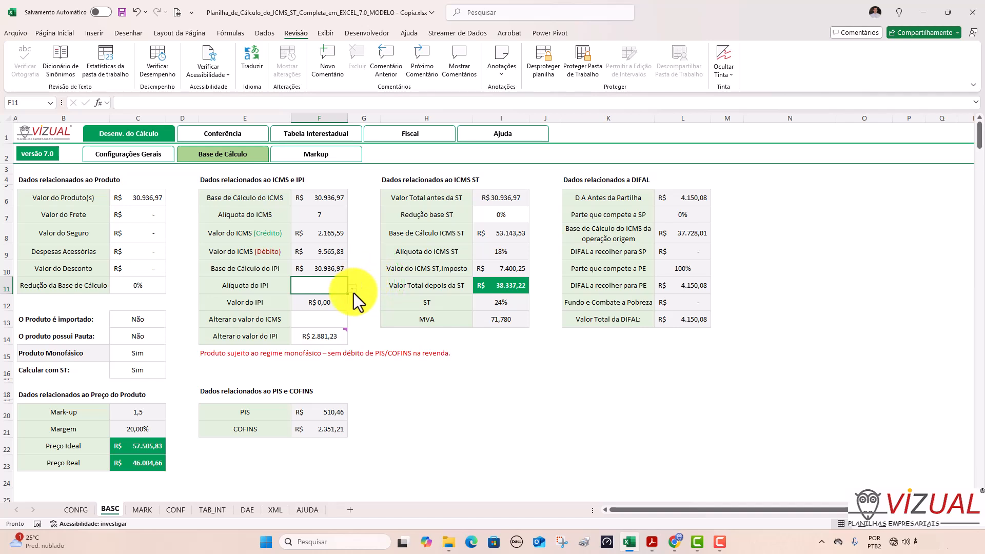
click(353, 290)
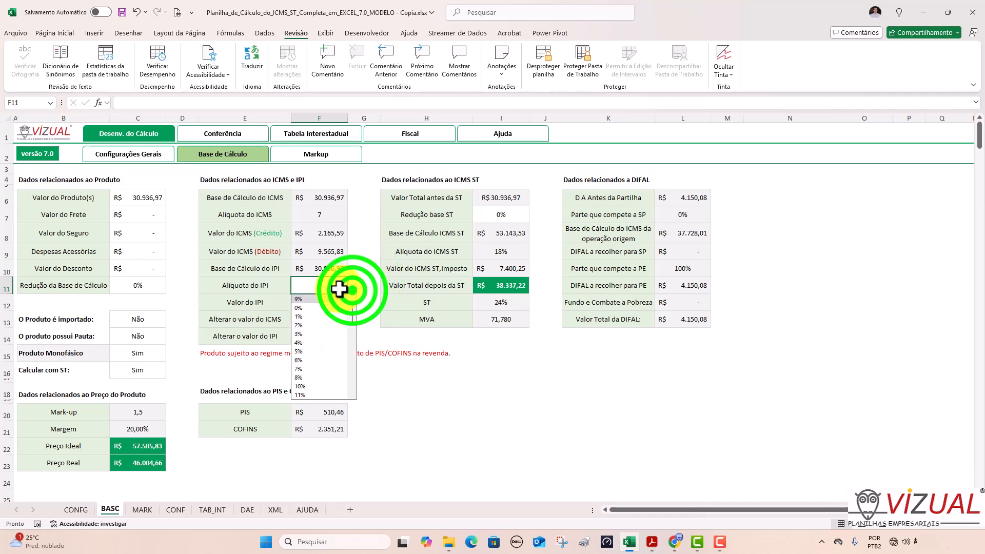
click(305, 302)
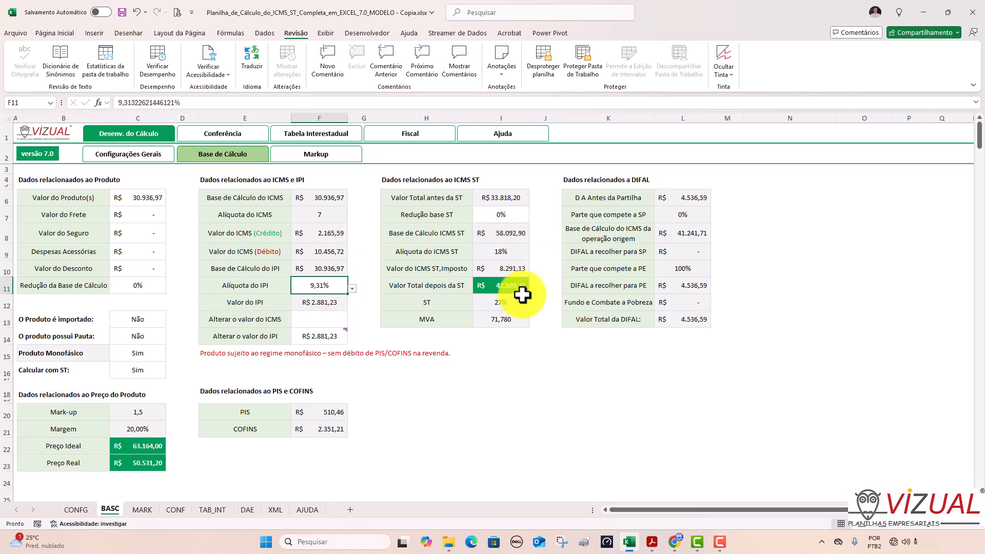
Compare Valor Total depois da ST in Excel with the V. Total da Nota of NF Modelo_3.pdf in Acrobat.
key(alt+Tab)
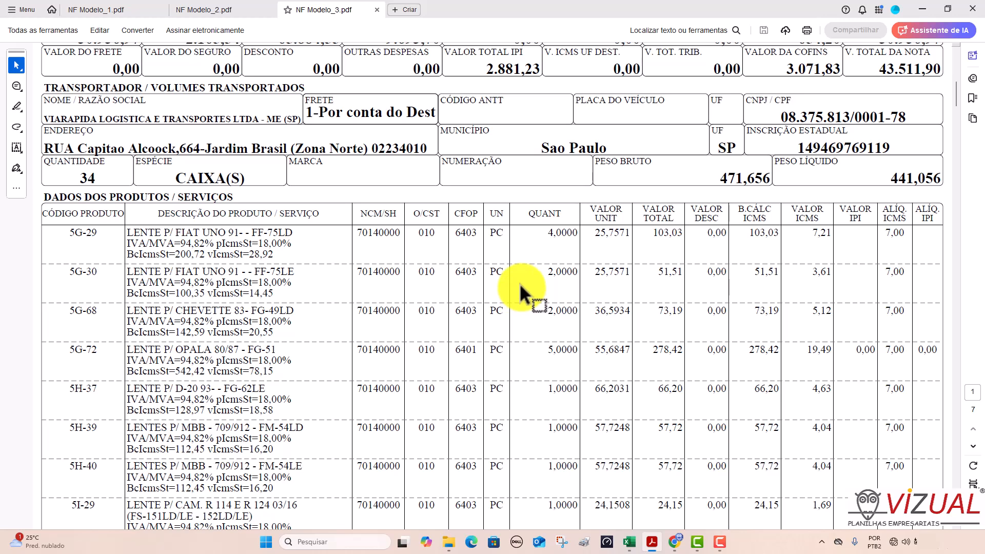
scroll(521, 293, up, 3)
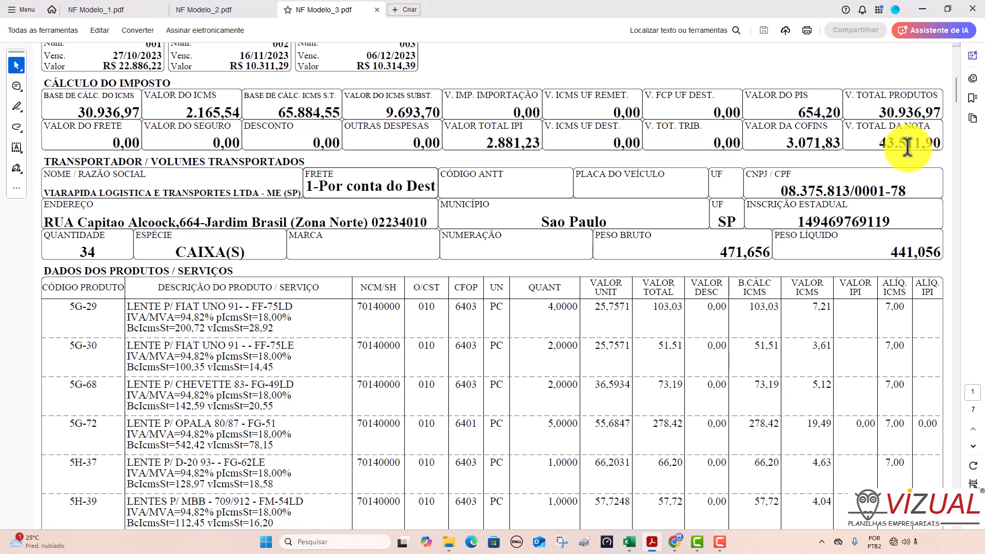
key(alt+Tab)
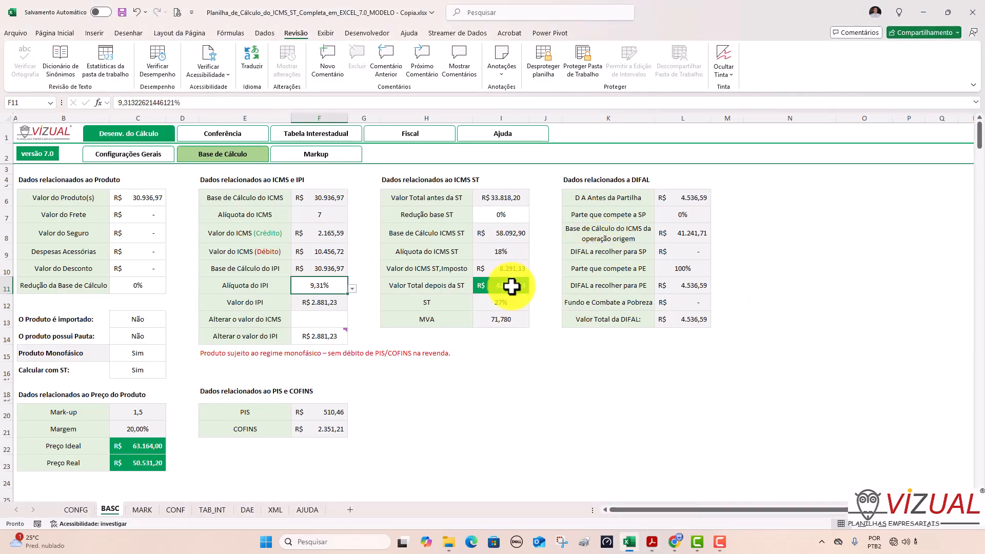
key(alt+Tab)
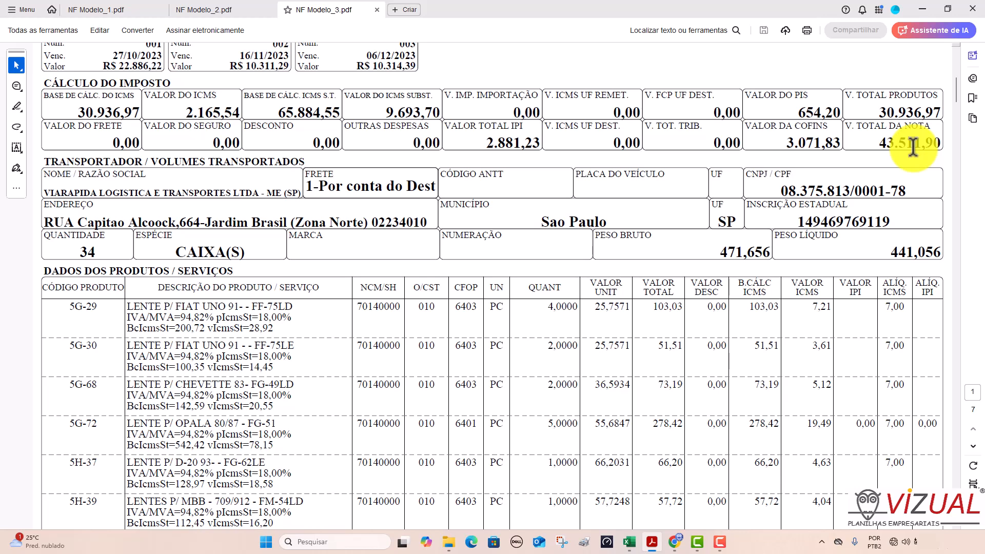
key(alt+Tab)
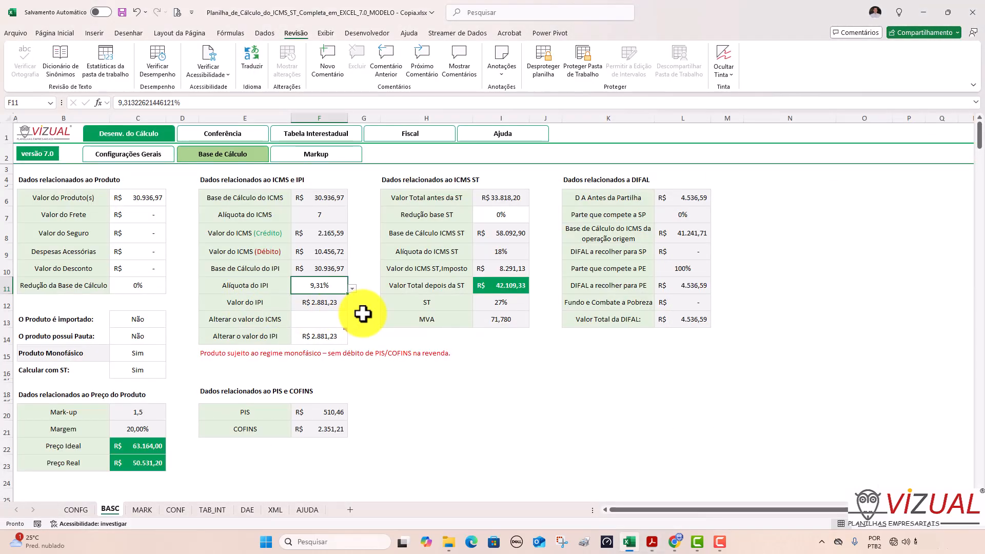
In Configurações Gerais, set the supplier's Simples Nacional option to "NÃO - PARA TODOS OS DEMAIS CASOS E ESTADOS".
click(125, 156)
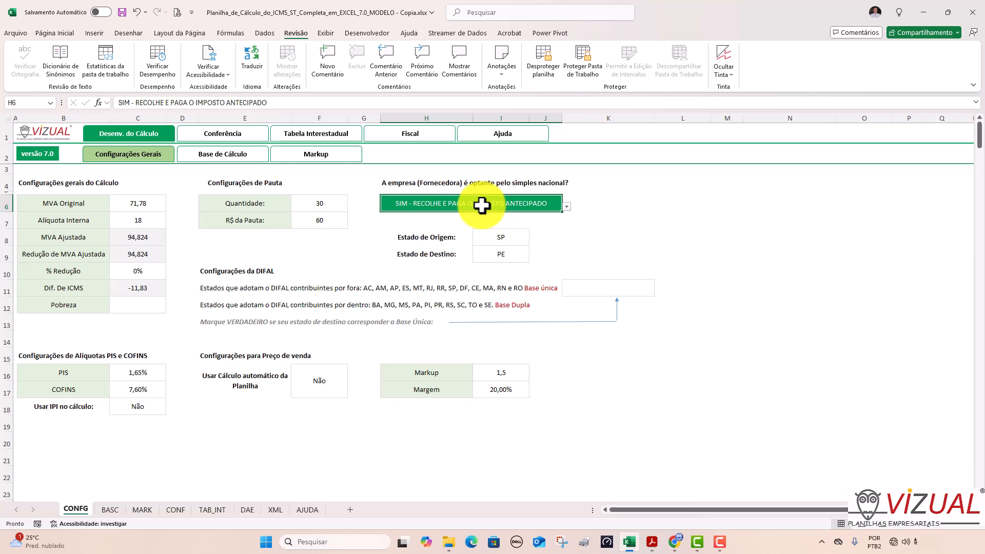
click(566, 207)
click(465, 217)
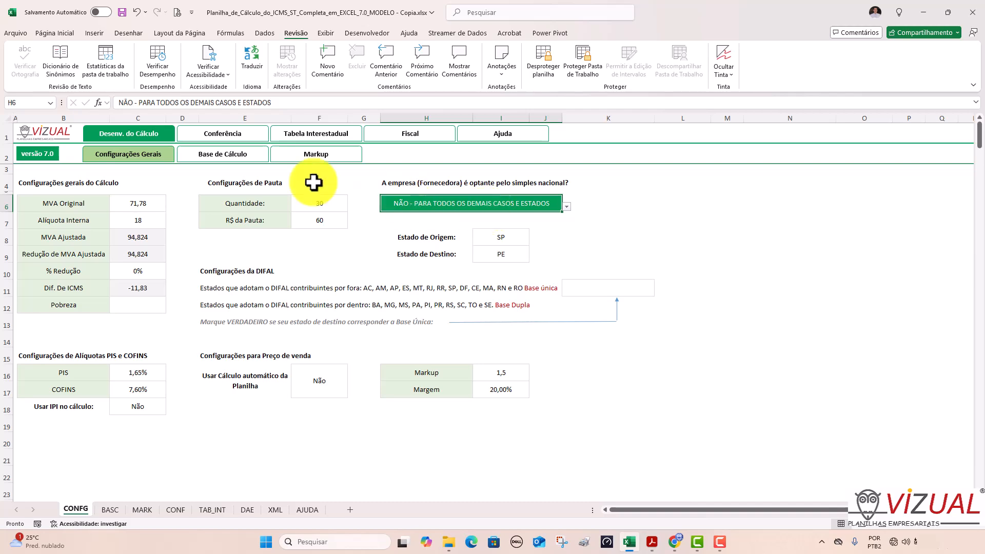
Compare Valor Total depois da ST in Base de Cálculo with the V. Total da Nota of NF Modelo_3.pdf in Acrobat.
click(226, 157)
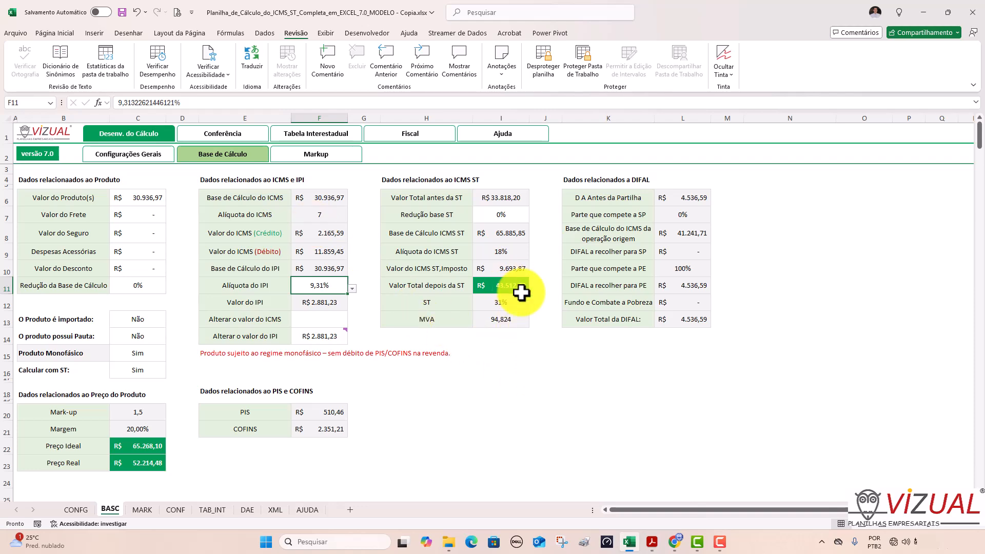
key(alt+Tab)
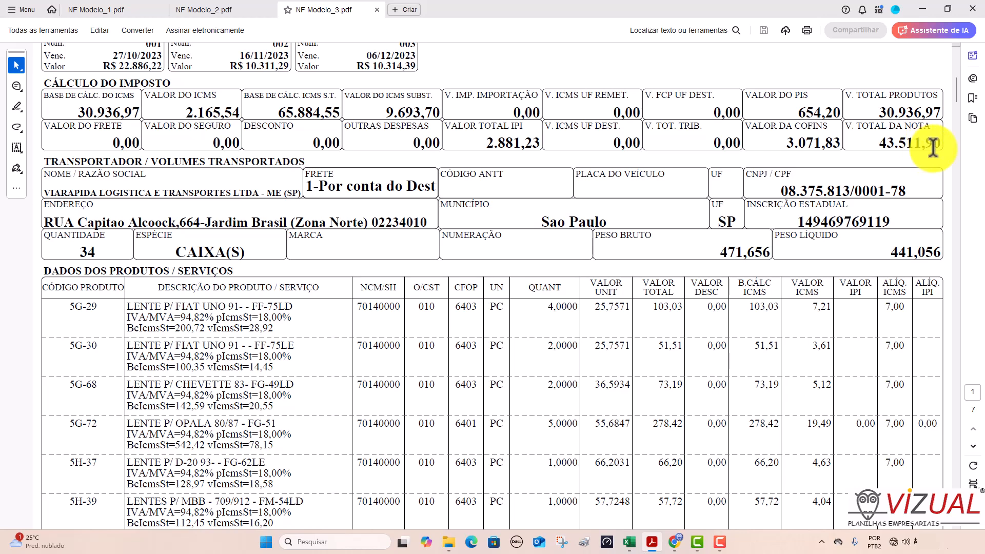
key(alt+Tab)
key(alt+Tab)
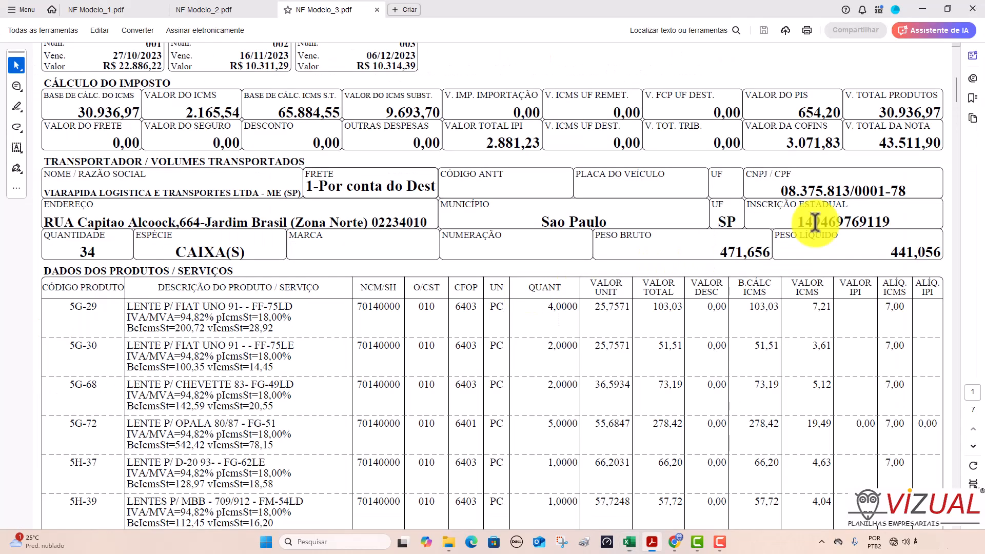
key(alt+Tab)
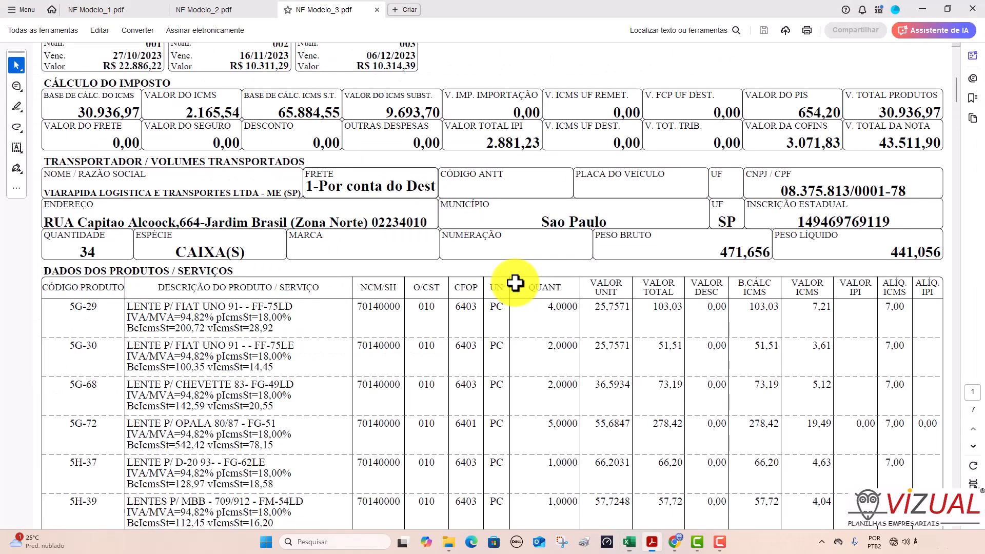
key(alt+Tab)
key(alt+Tab)
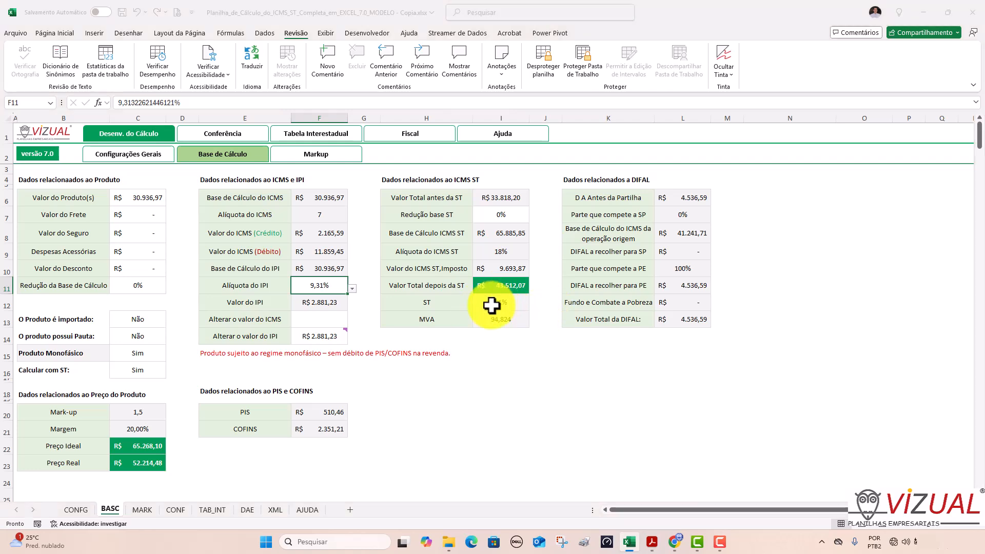
key(alt+Tab)
key(alt+Tab)
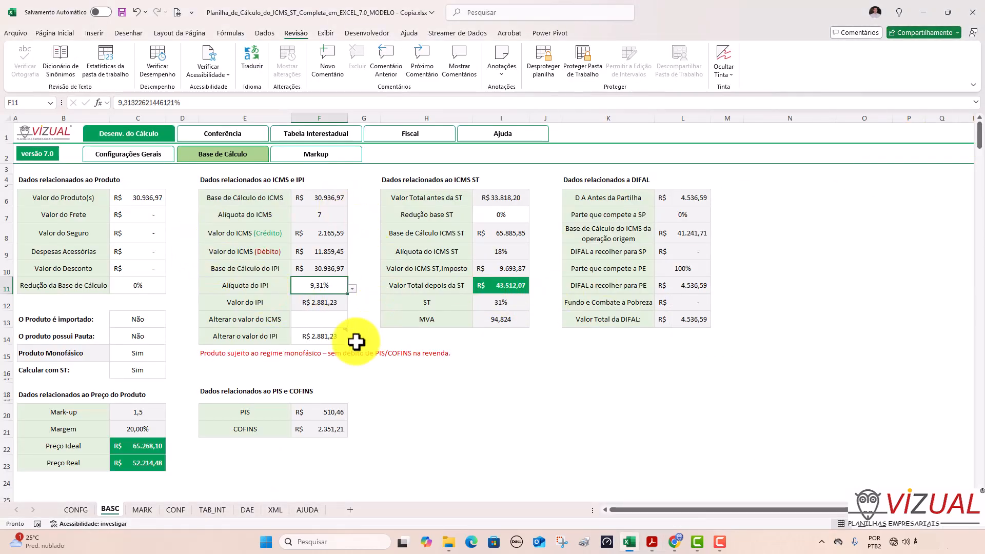
Check the Alíq. ICMS column of the product lines in NF Modelo_3.pdf against the ICMS data in Base de Cálculo.
key(alt+Tab)
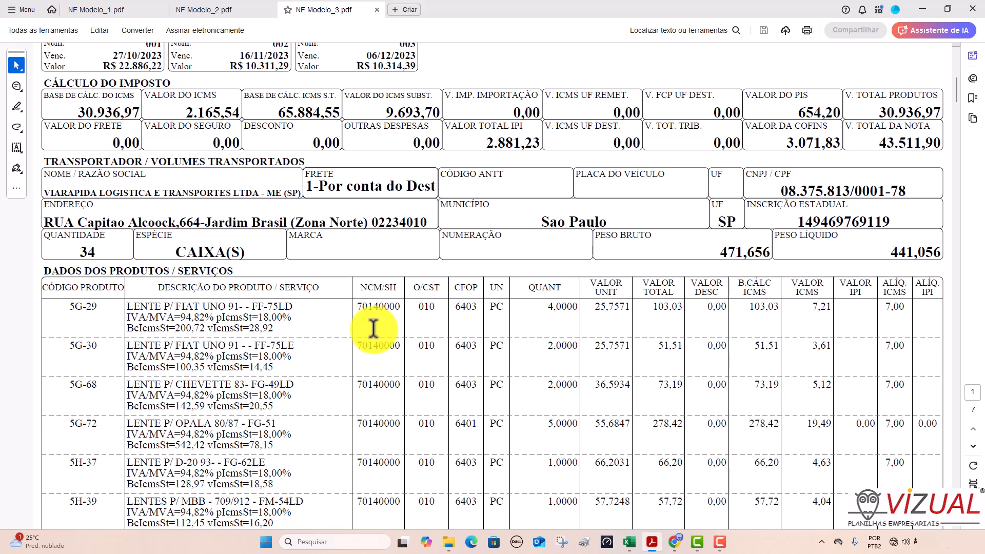
key(alt+Tab)
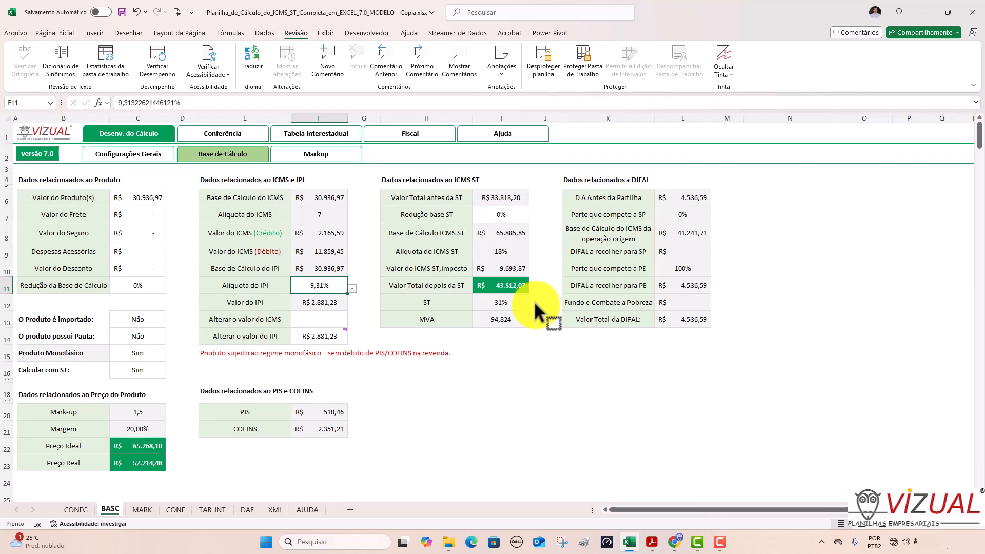
key(alt+Tab)
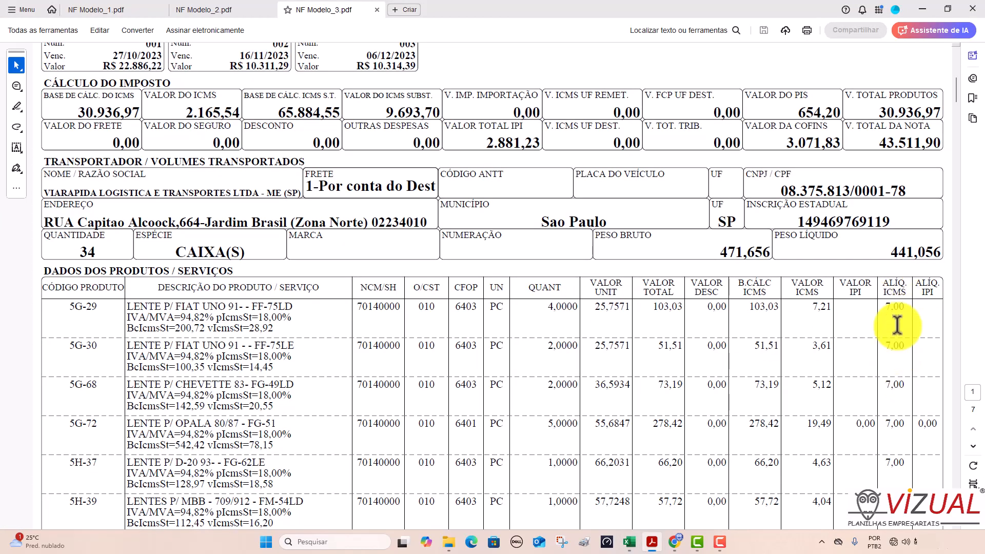
key(alt+Tab)
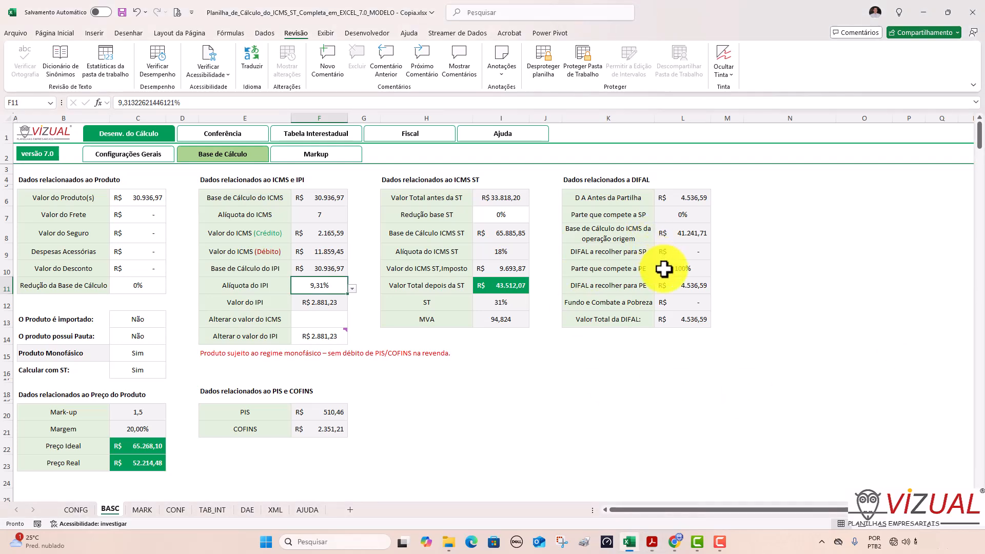
key(alt+Tab)
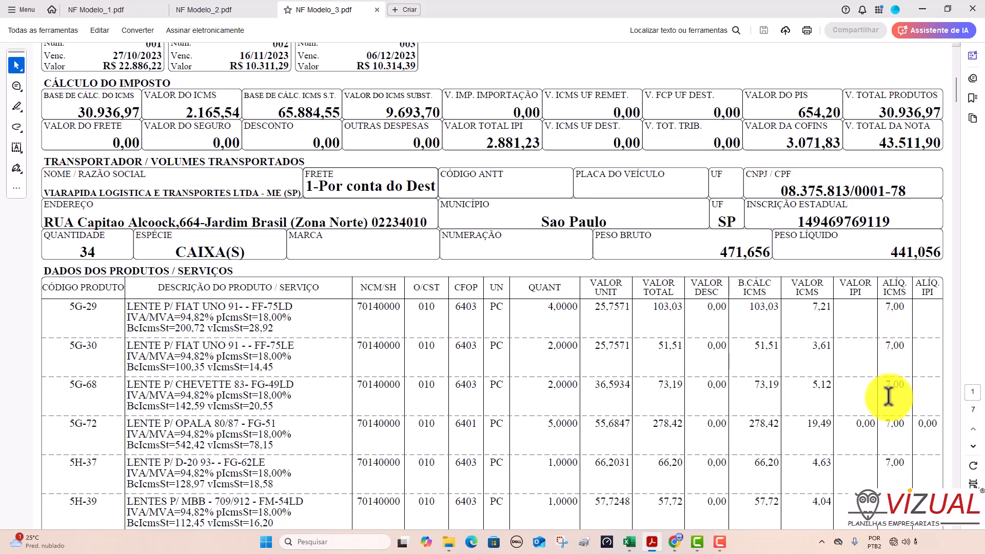
key(alt+Tab)
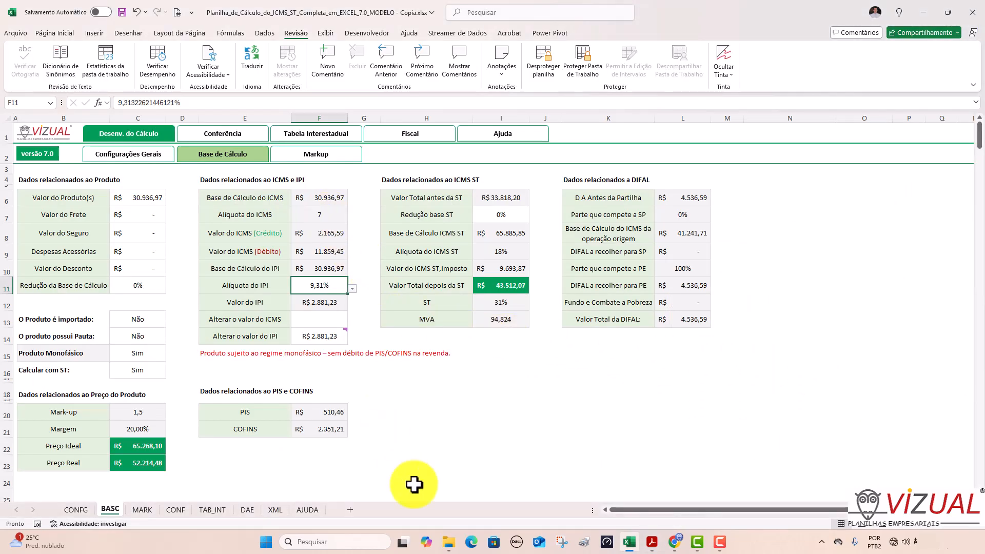
Enter 2500 as a trial value in Alterar o valor do ICMS in Base de Cálculo.
click(321, 319)
key(alt+Tab)
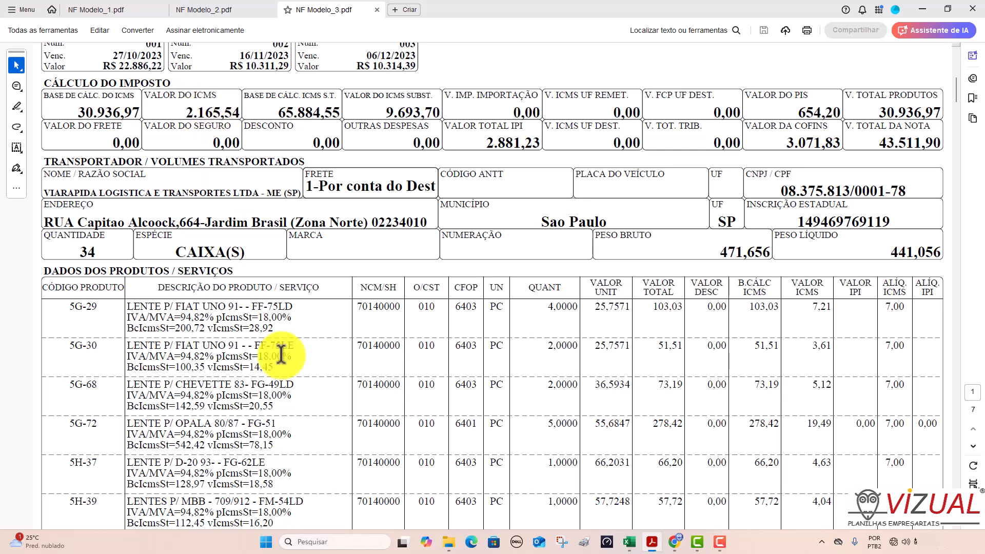
key(alt+Tab)
mouse_move(315, 338)
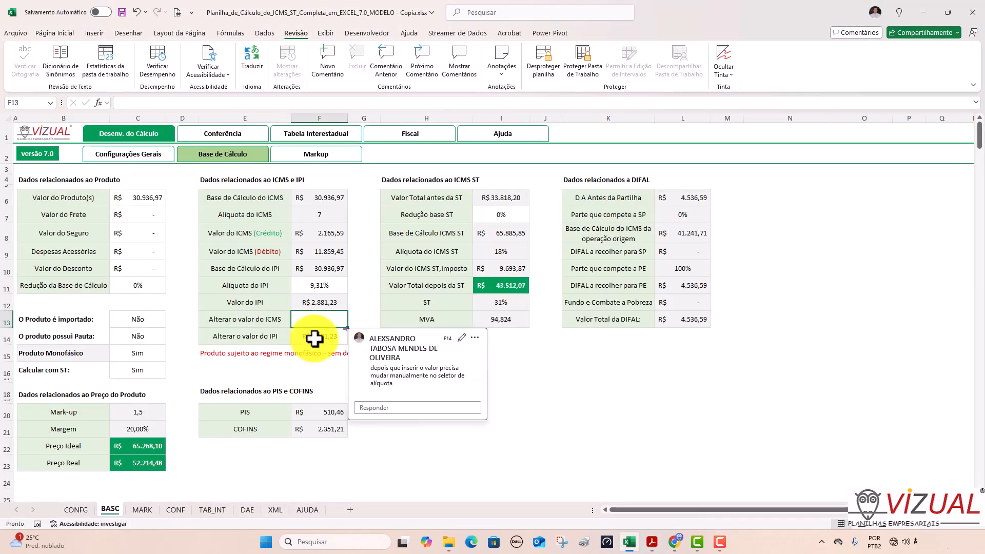
text(2500)
key(Return)
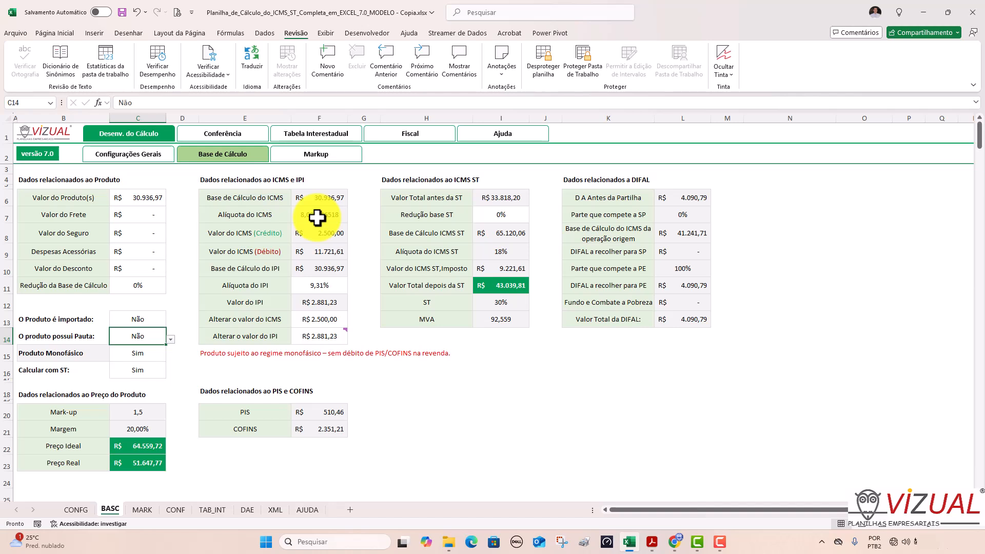
Set Alterar o valor do ICMS to 2165,54, the Valor do ICMS of NF Modelo_3.pdf.
click(328, 320)
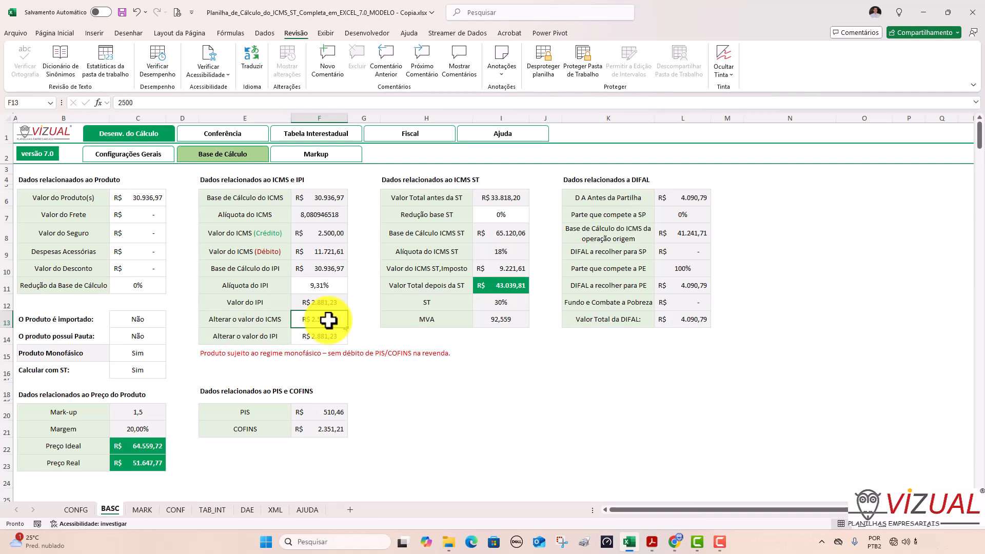
key(alt+Tab)
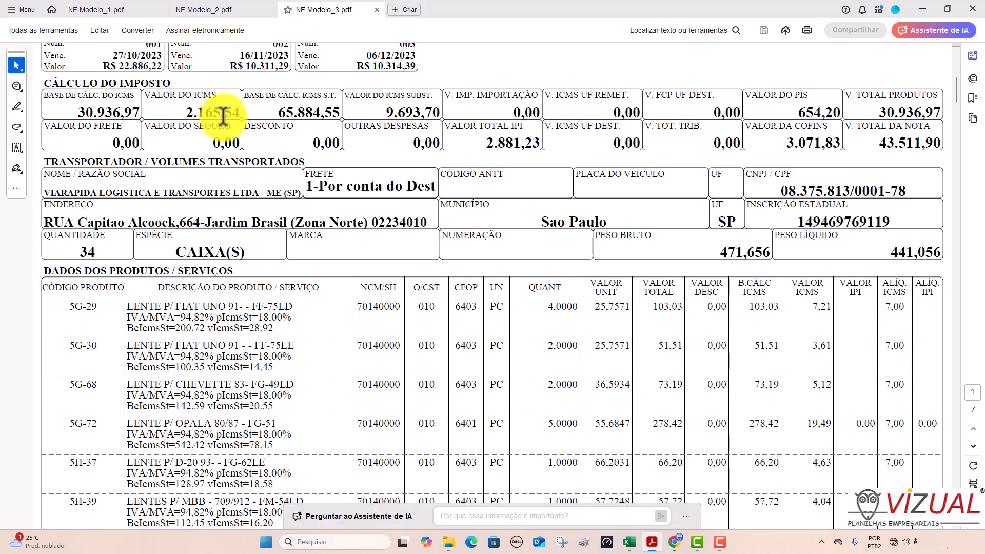
key(alt+Tab)
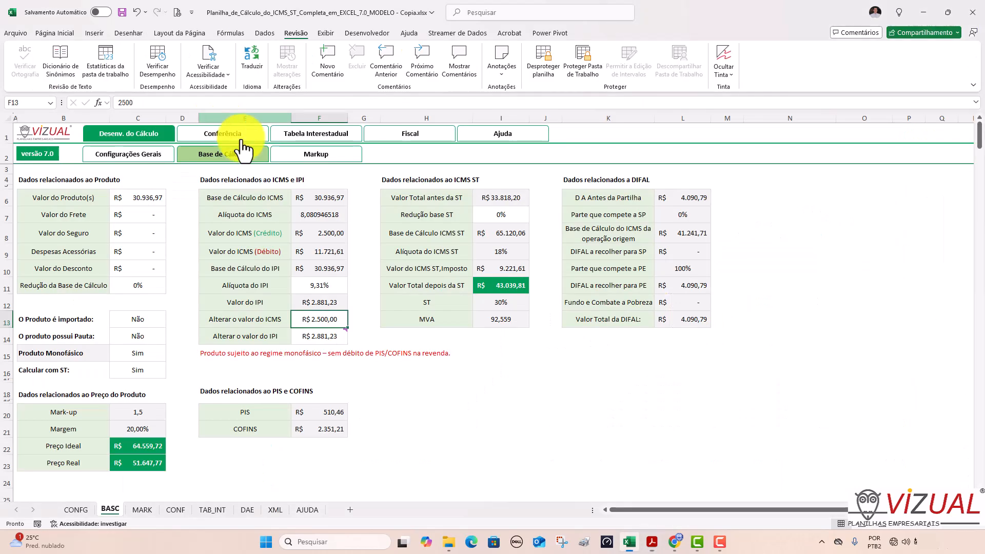
text(2165)
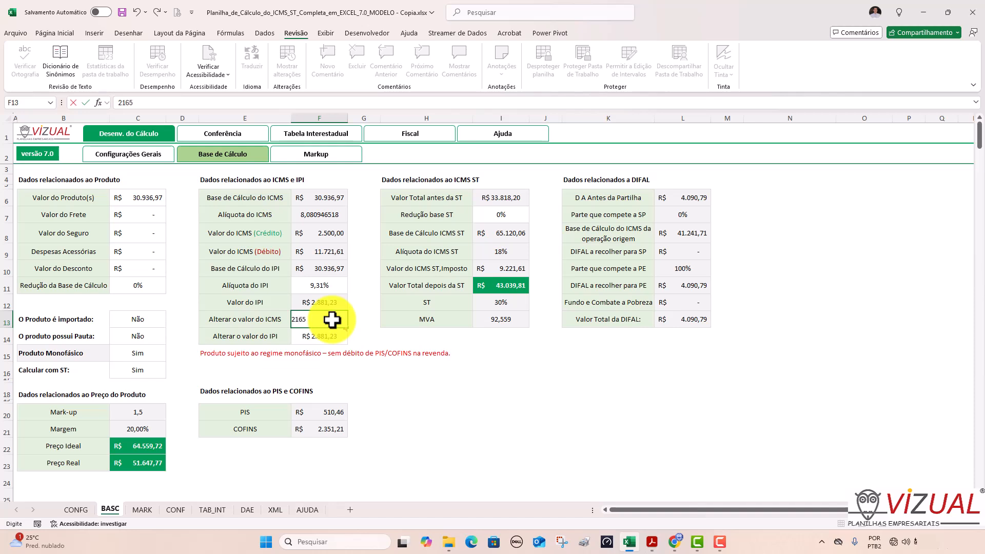
text(,54)
key(Tab)
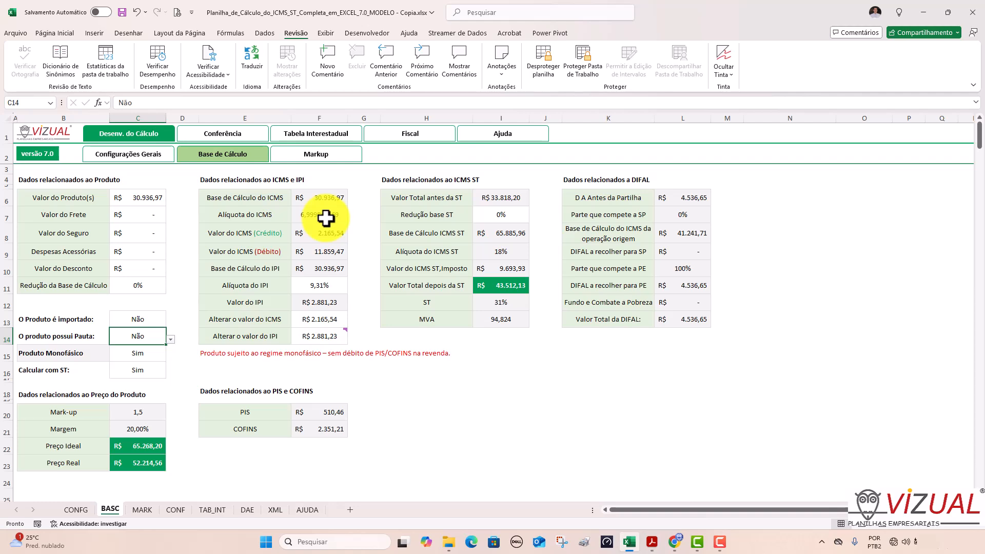
Check the resulting Alíquota do ICMS and clear the Alterar o valor do ICMS override.
key(alt+Tab)
key(alt+Tab)
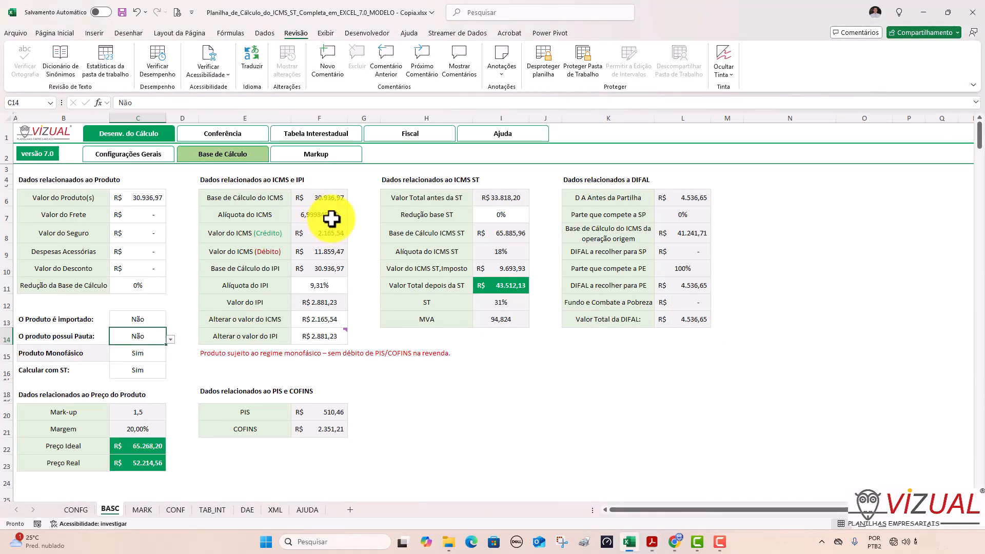
click(331, 323)
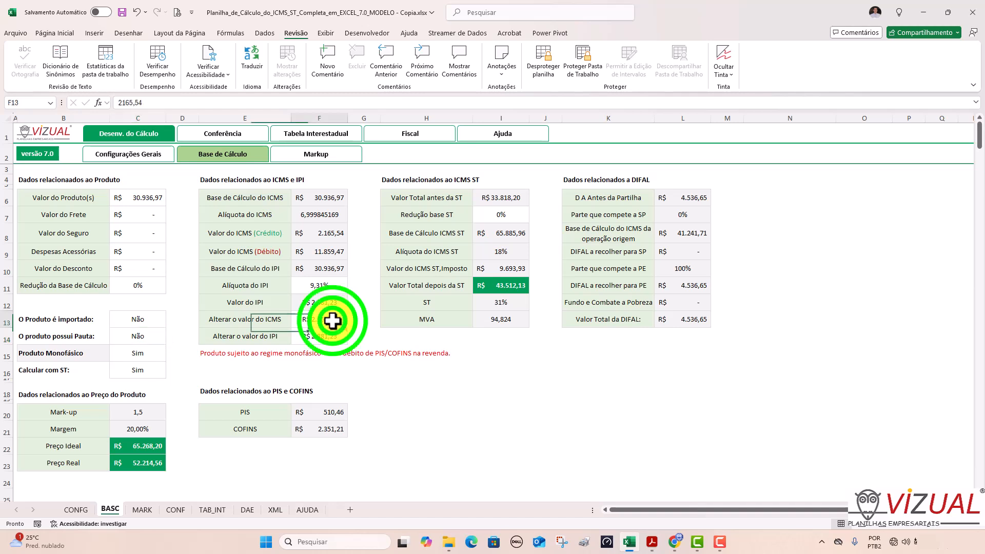
key(Delete)
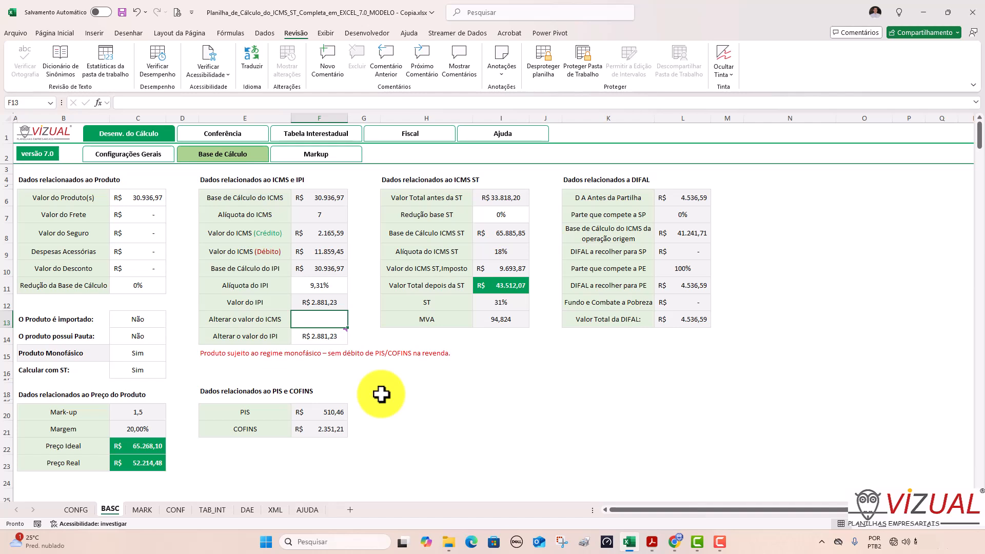
View the NF Modelo_2.pdf and NF Modelo_1.pdf invoices in Acrobat and return to the Excel workbook.
key(alt+Tab)
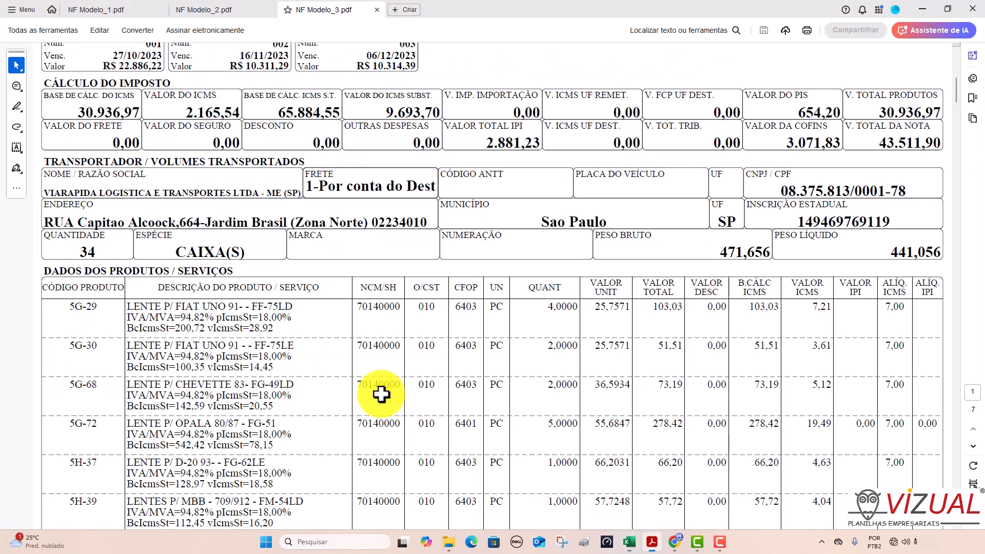
click(211, 14)
click(116, 14)
key(alt+Tab)
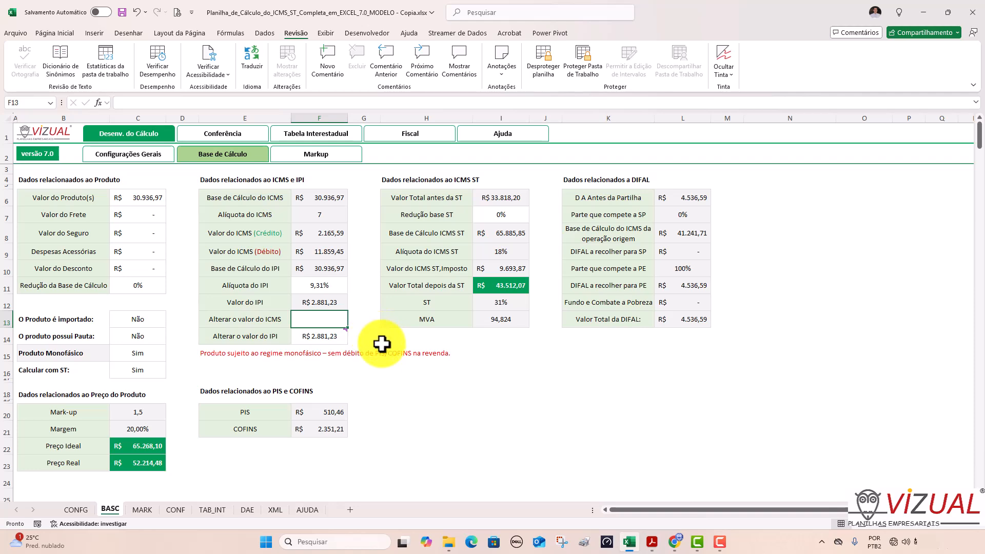
Set Pobreza to 2% in Configurações Gerais and check its effect on Valor Total depois da ST in Base de Cálculo.
click(131, 156)
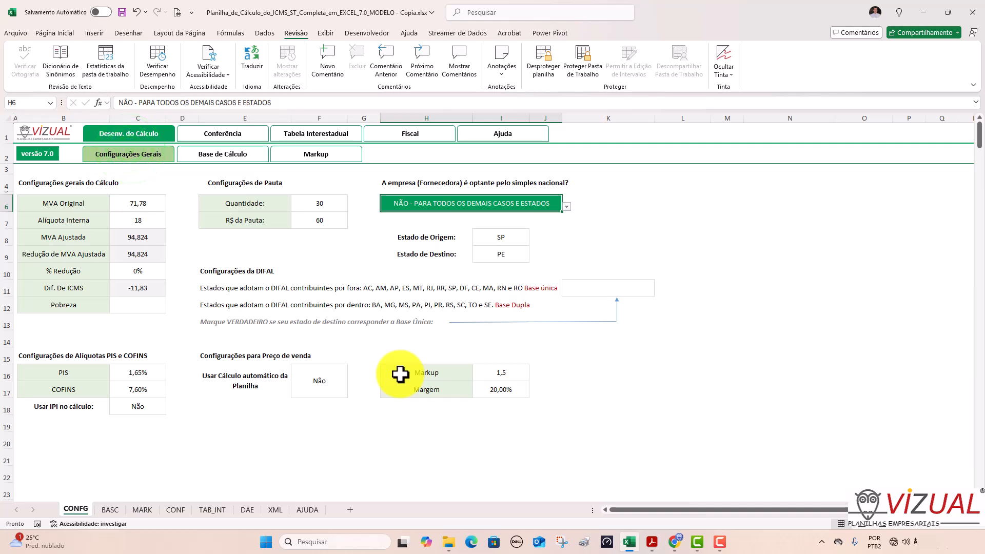
click(128, 307)
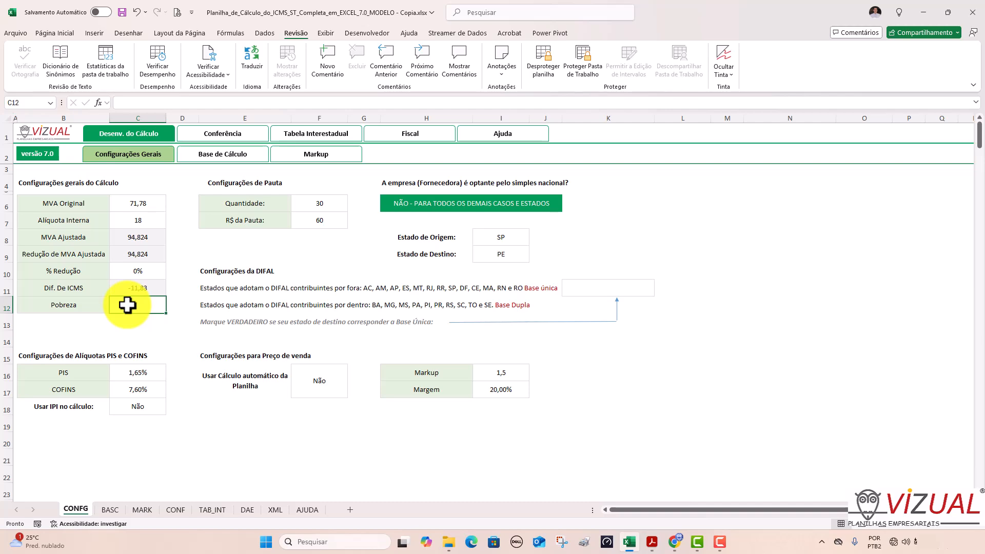
click(223, 154)
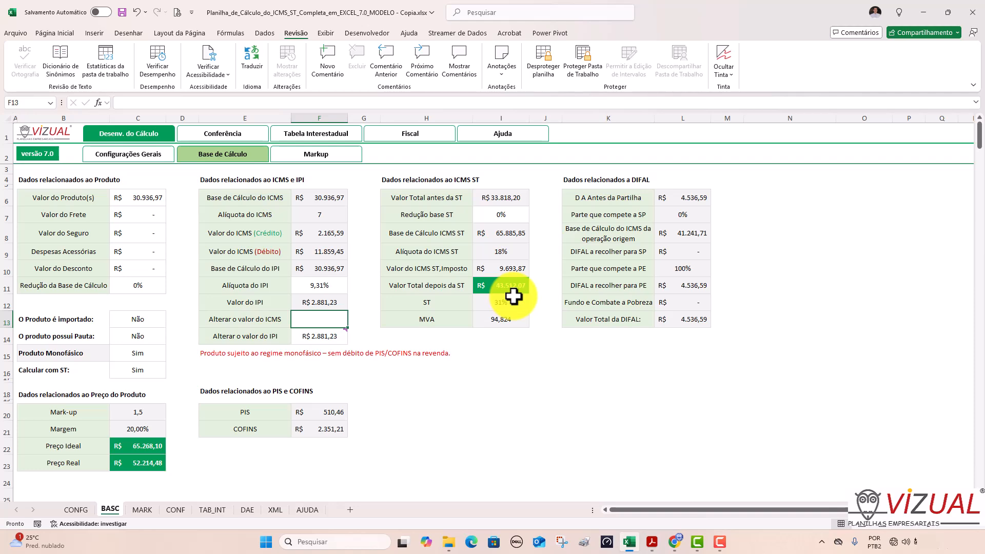
click(129, 156)
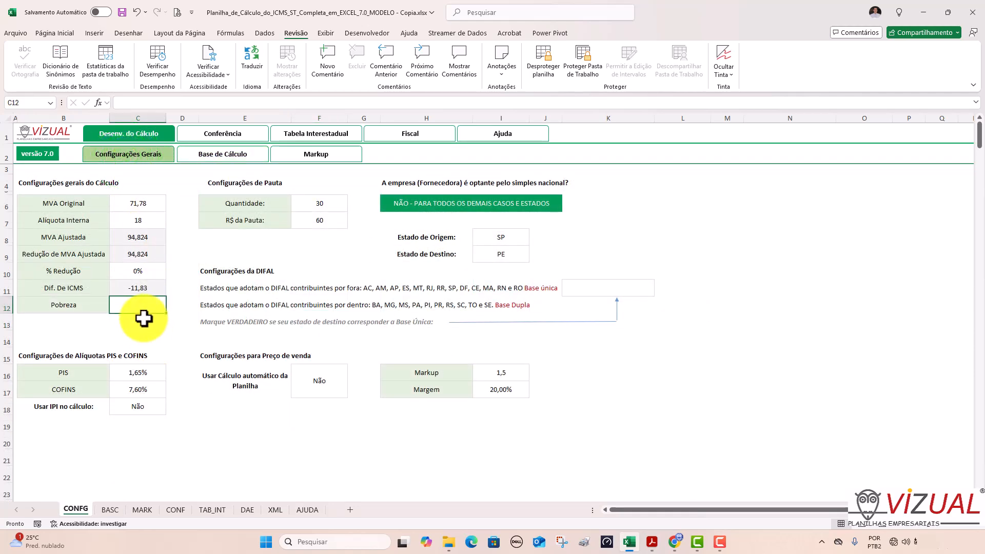
text(2)
key(Return)
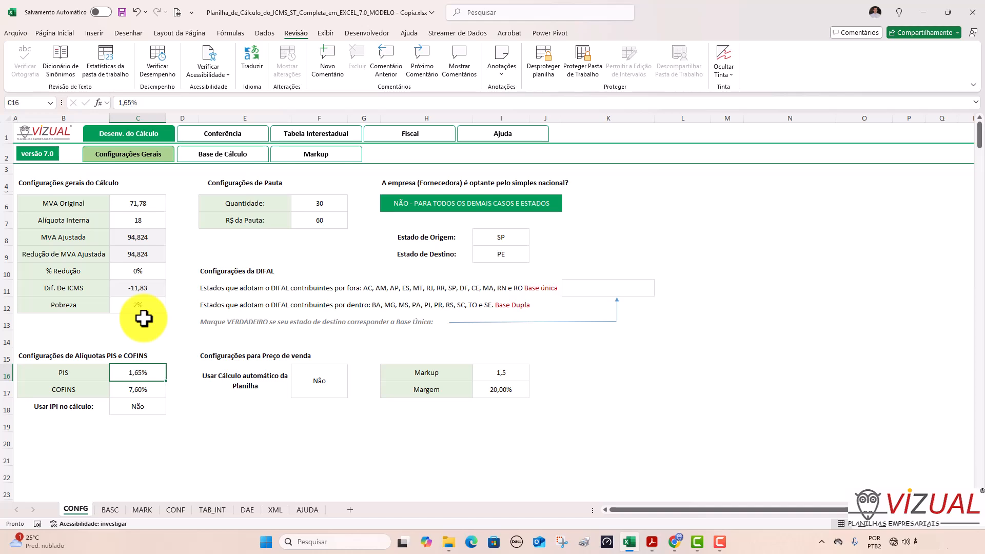
click(226, 155)
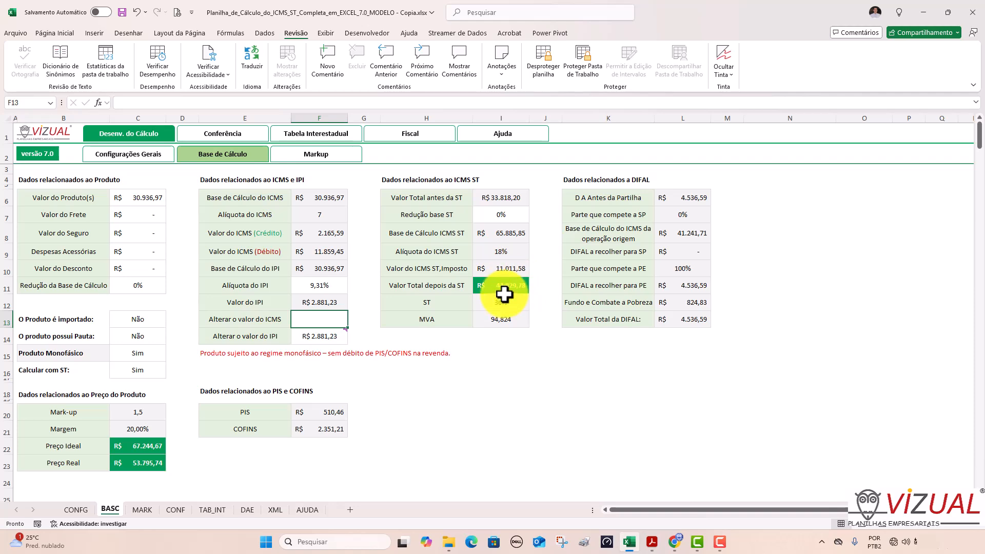
Clear the Pobreza percentage in Configurações Gerais.
click(137, 154)
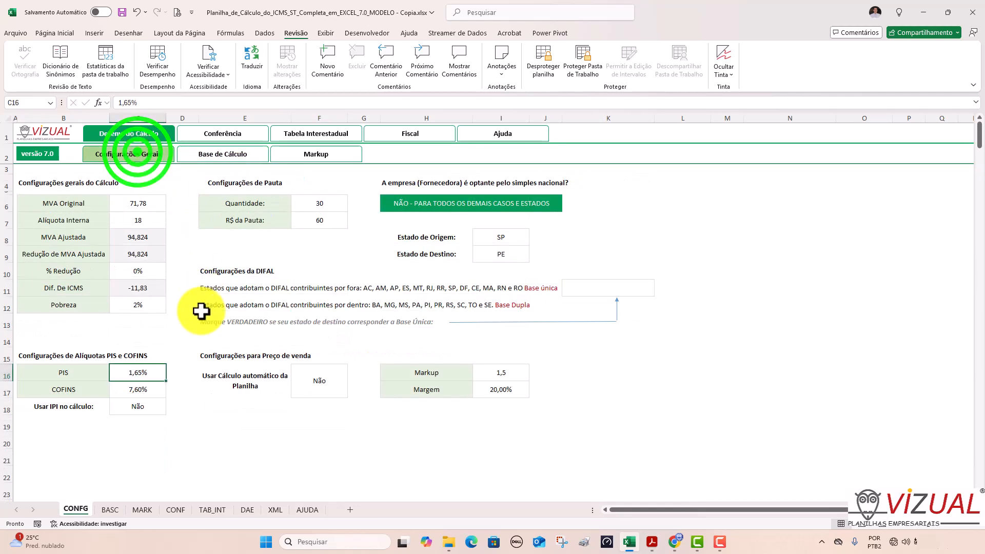
click(145, 310)
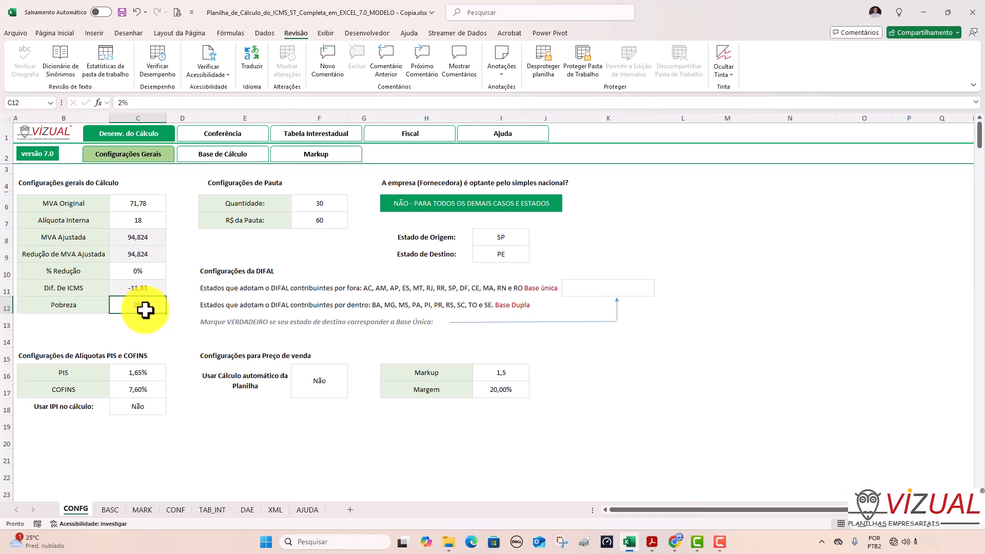
key(Delete)
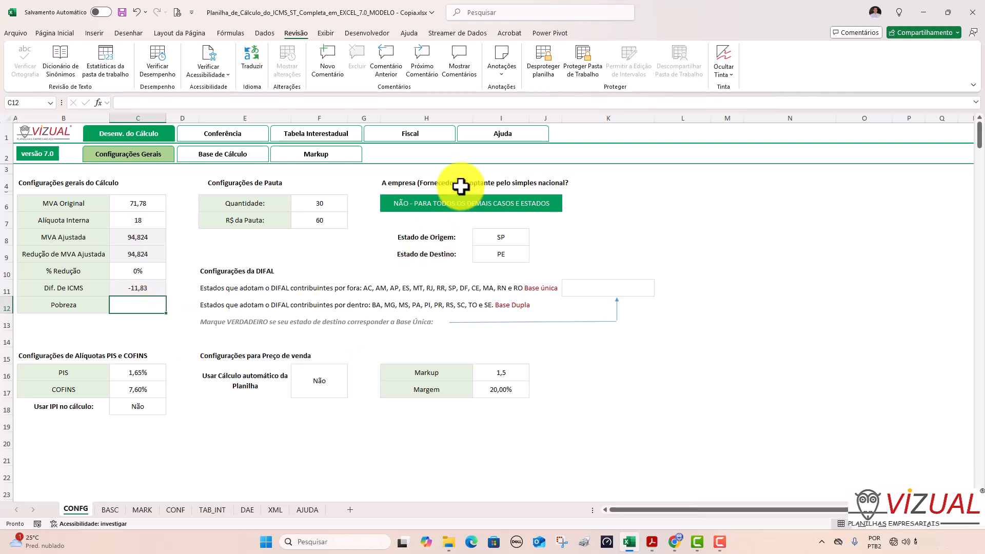
Set the supplier's Simples Nacional option in Configurações Gerais to "SIM - APENAS PARA O ESTADO DO PR".
click(411, 209)
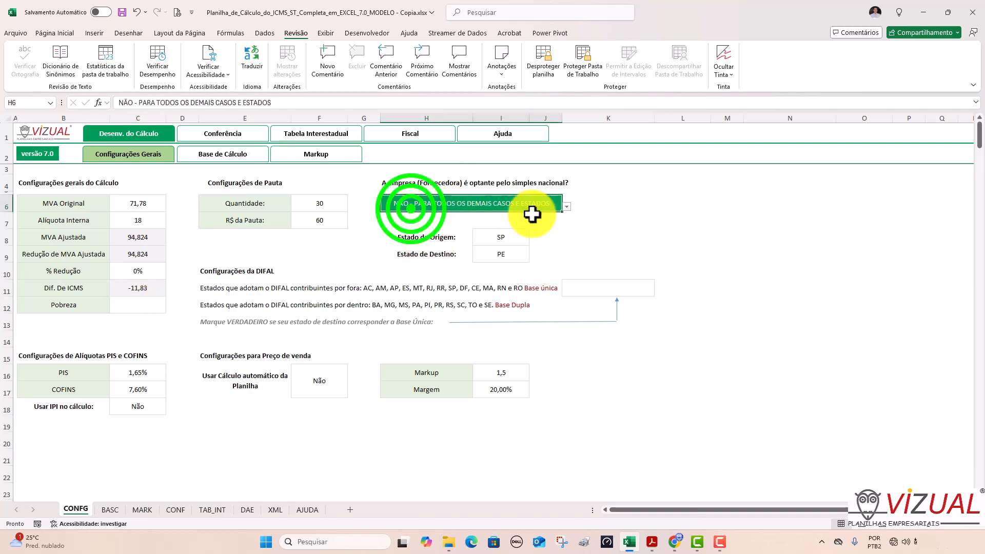
click(566, 206)
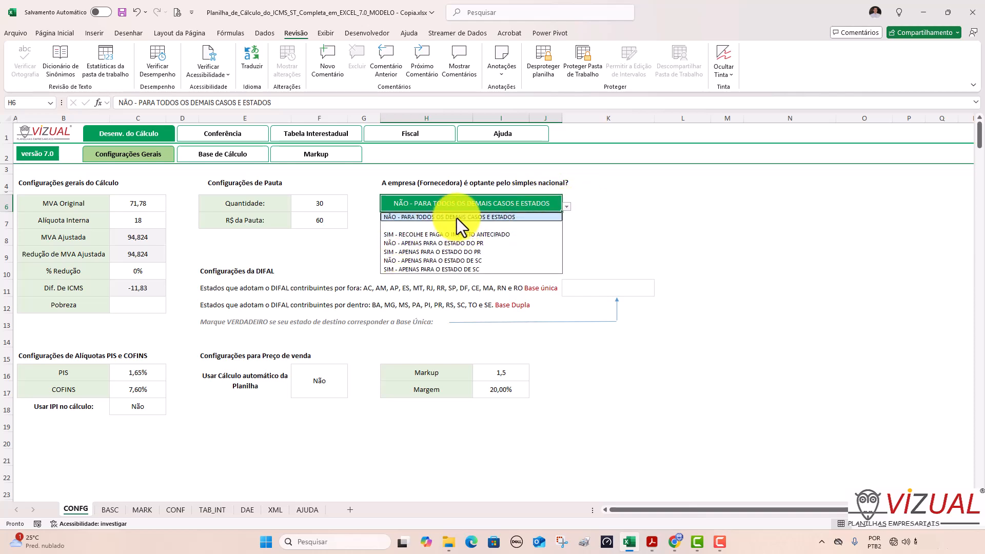
click(457, 203)
click(567, 208)
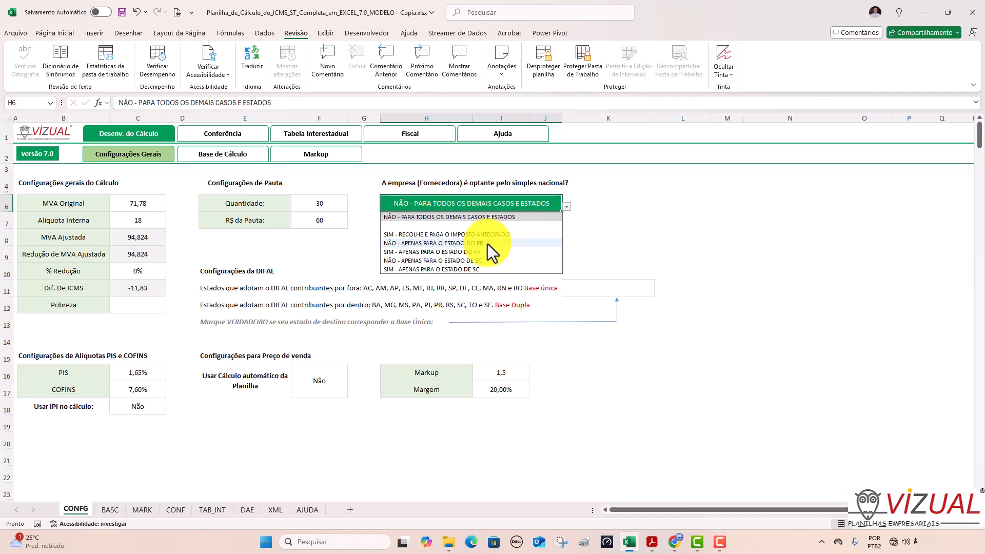
click(451, 252)
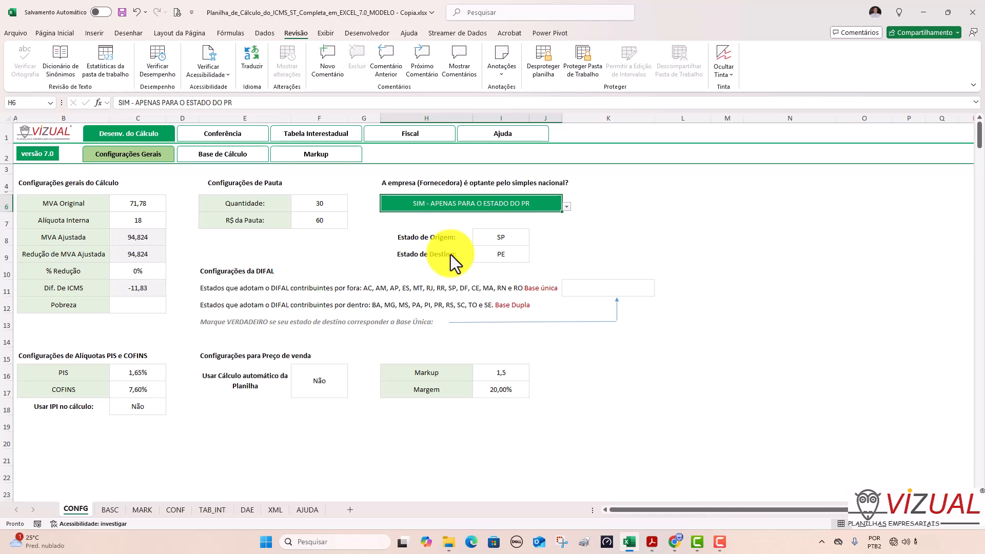
Try the 50% option for % Redução and set it to 70% in Configurações Gerais.
click(146, 270)
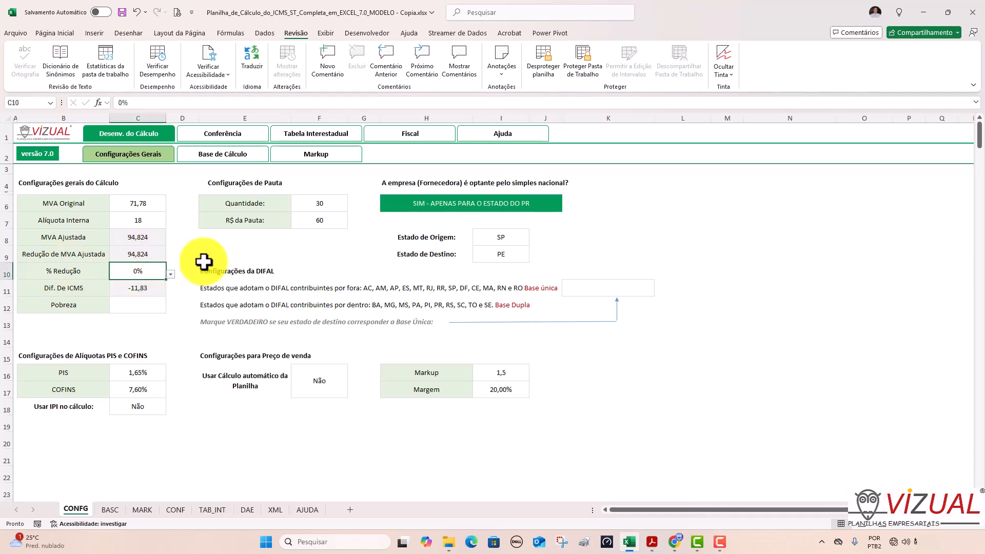
click(171, 276)
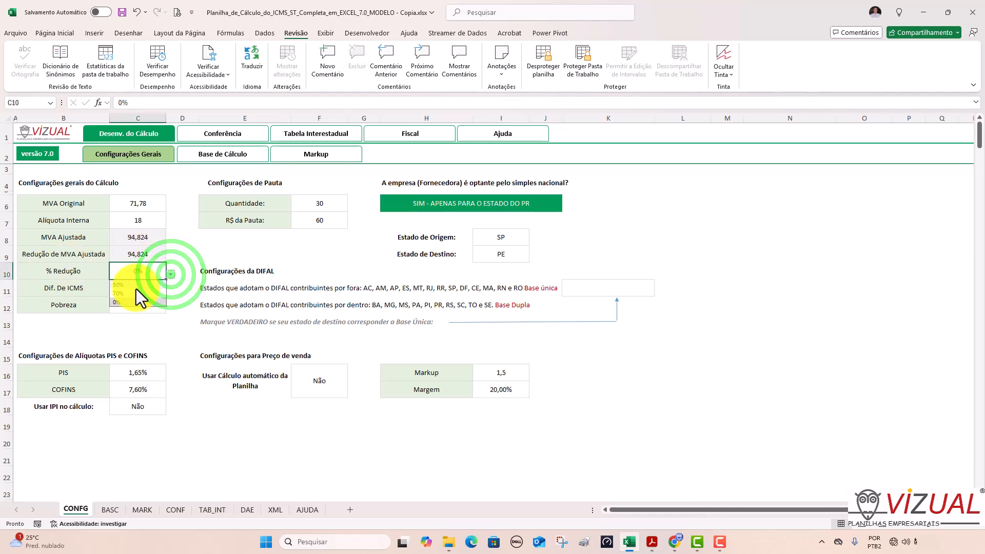
click(137, 288)
click(170, 275)
click(133, 297)
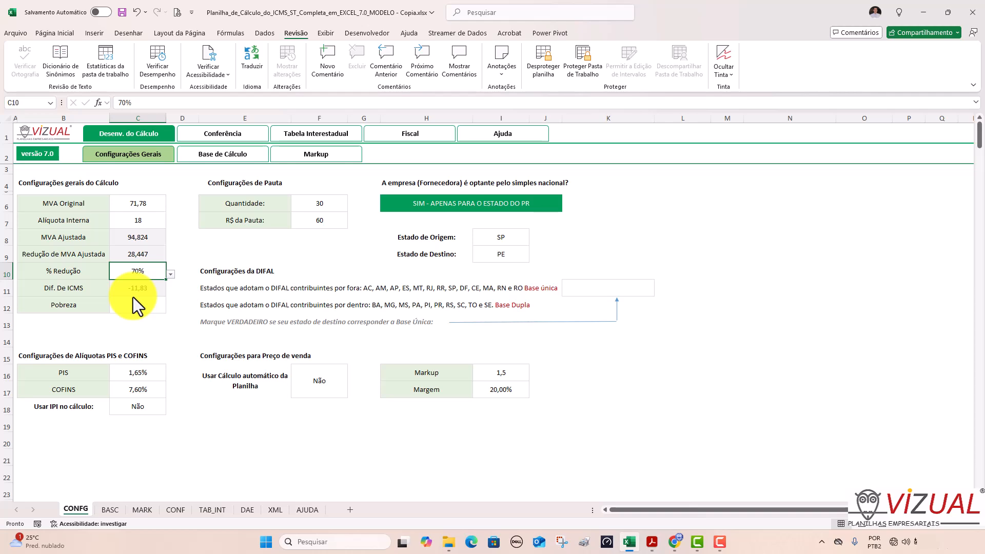
Set Estado de Origem to PR.
click(504, 236)
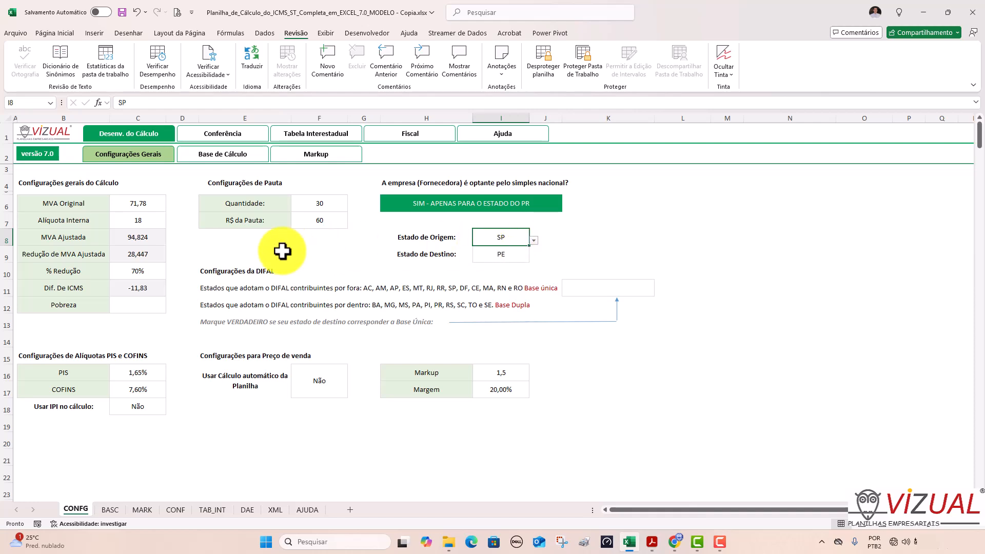
click(534, 240)
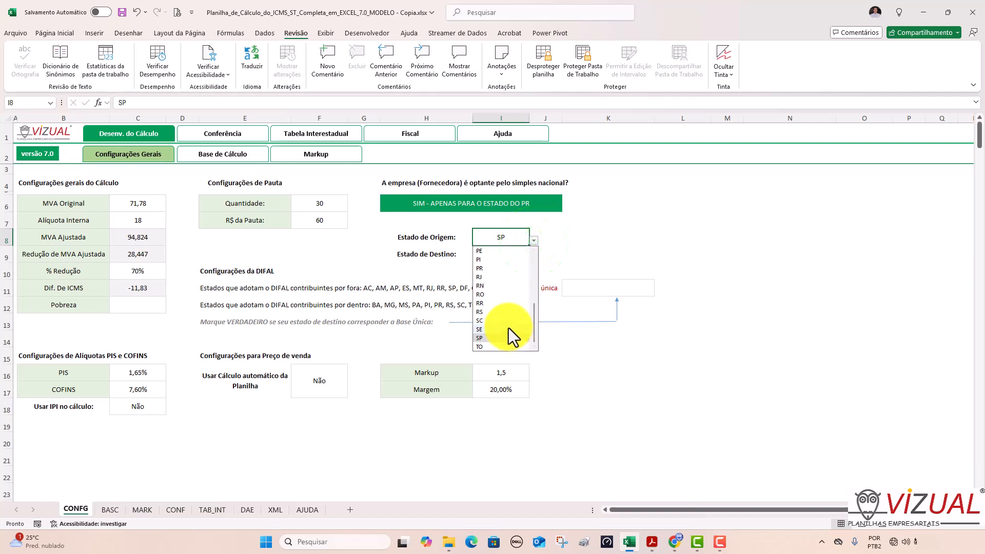
click(485, 268)
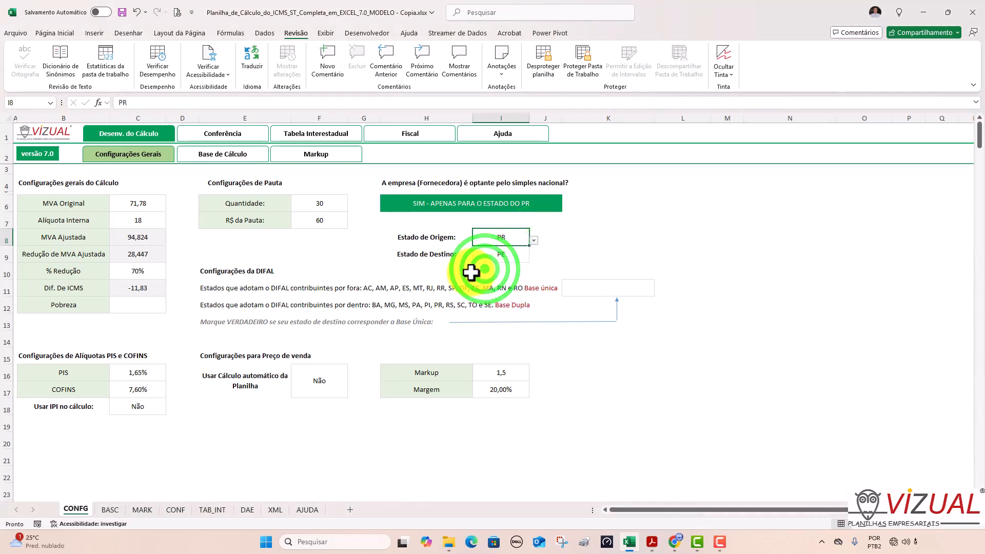
Check the Base de Cálculo results against the NF Modelo_3.pdf invoice in Acrobat and return to the Excel workbook.
click(210, 157)
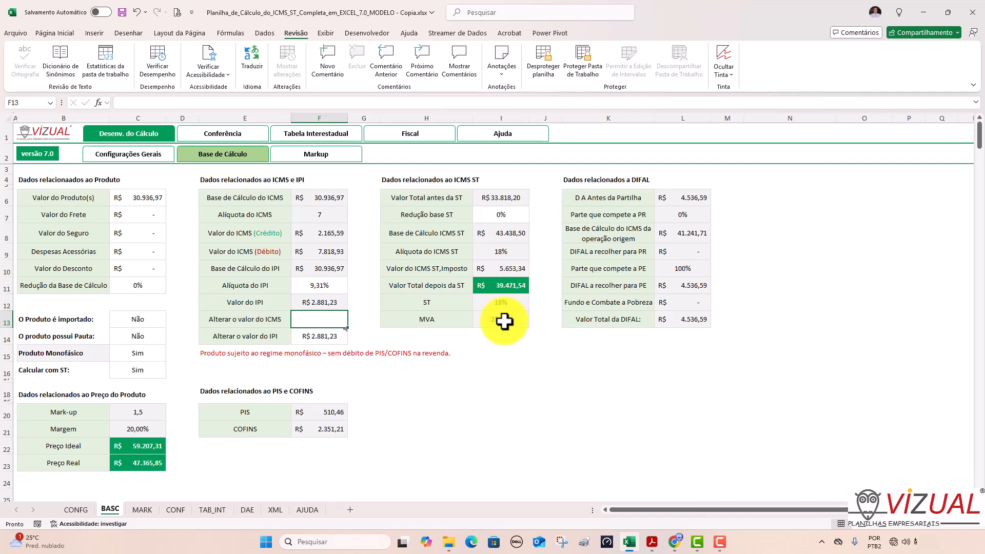
click(651, 543)
click(303, 9)
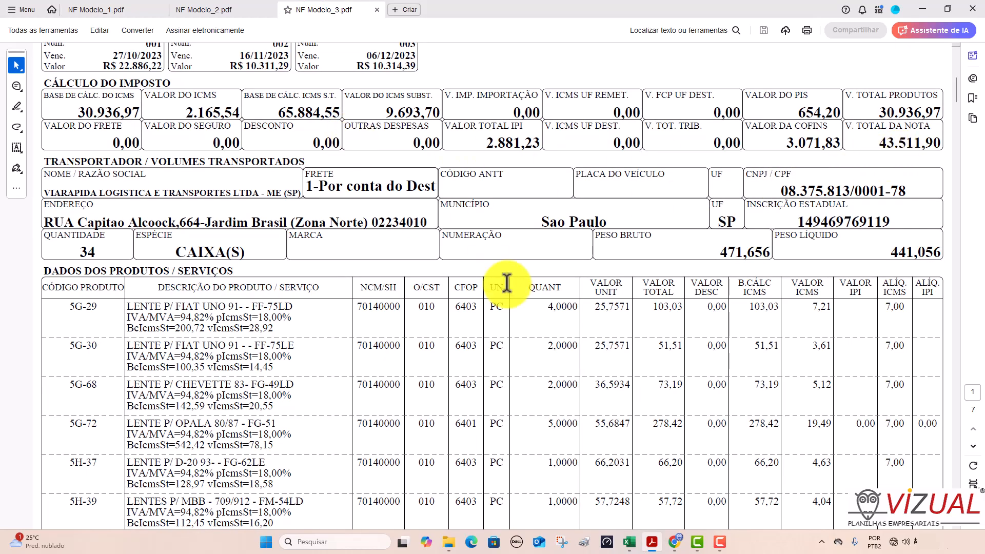
key(alt+Tab)
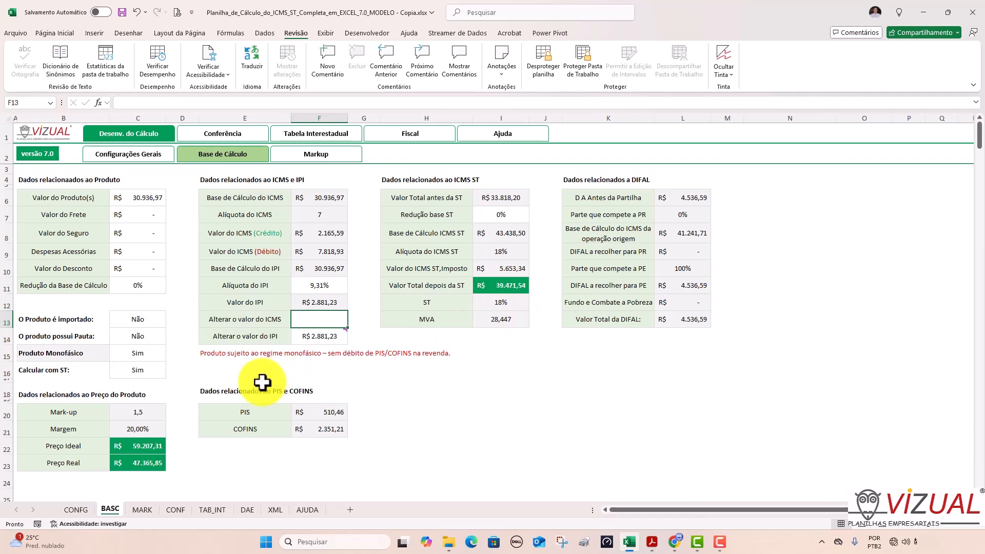
Set the Simples Nacional option in Configurações Gerais to "NÃO - PARA TODOS OS DEMAIS CASOS E ESTADOS".
click(82, 509)
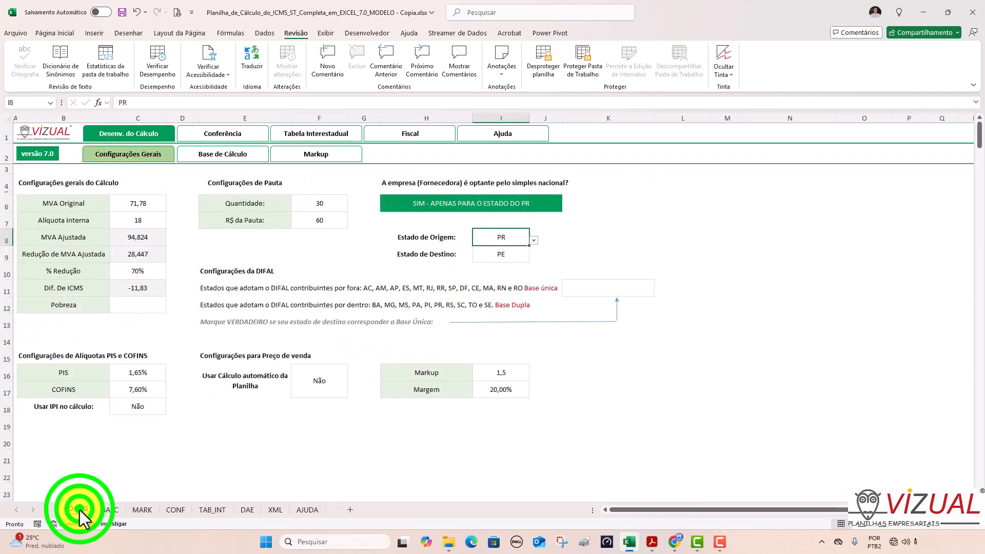
click(547, 204)
click(565, 207)
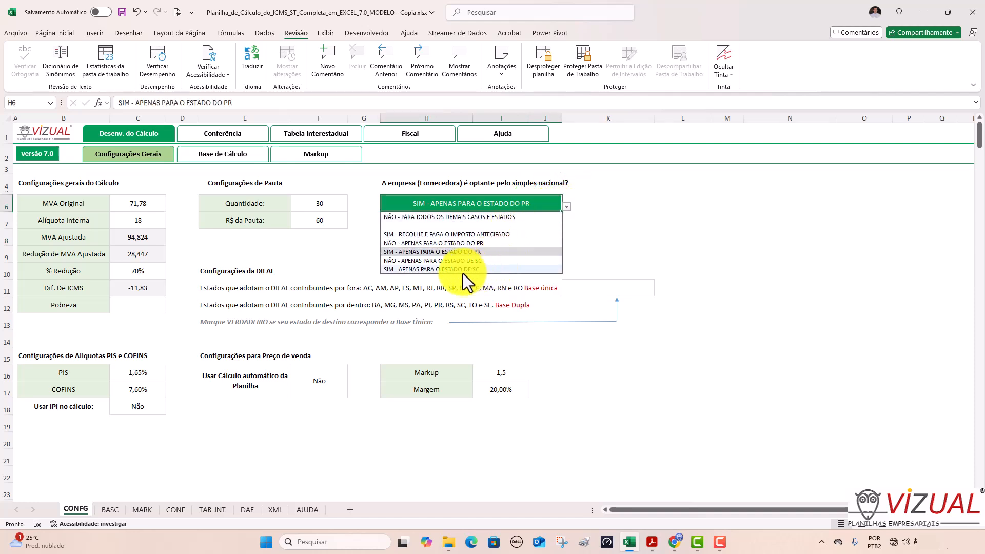
click(459, 215)
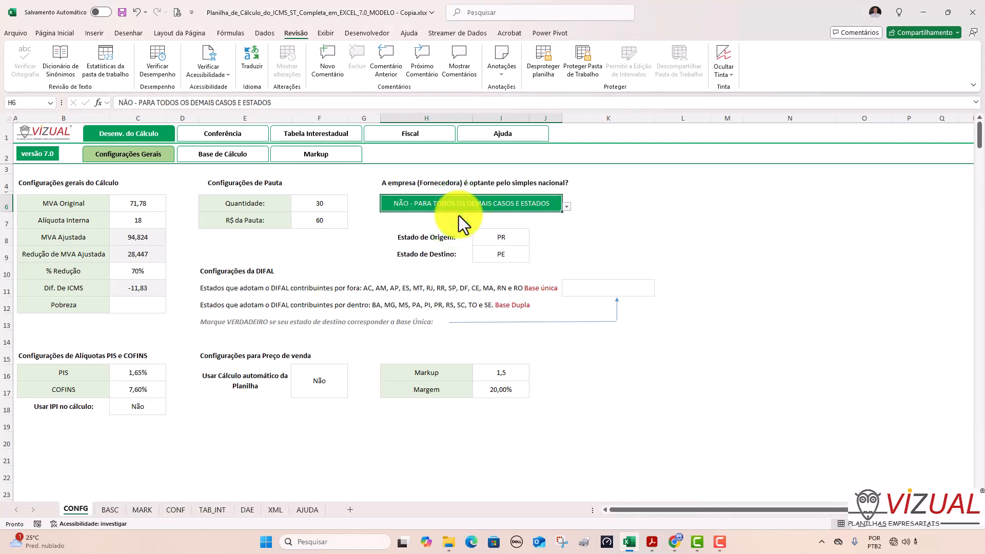
Try the Simples Nacional option "NÃO - APENAS PARA O ESTADO DE SC" and restore "NÃO - PARA TODOS OS DEMAIS CASOS E ESTADOS".
click(566, 206)
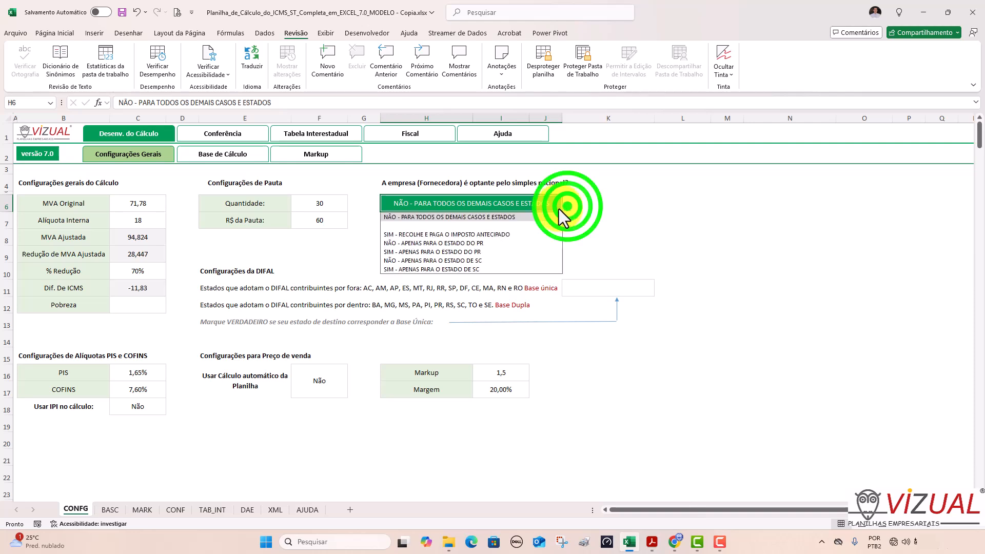
click(418, 260)
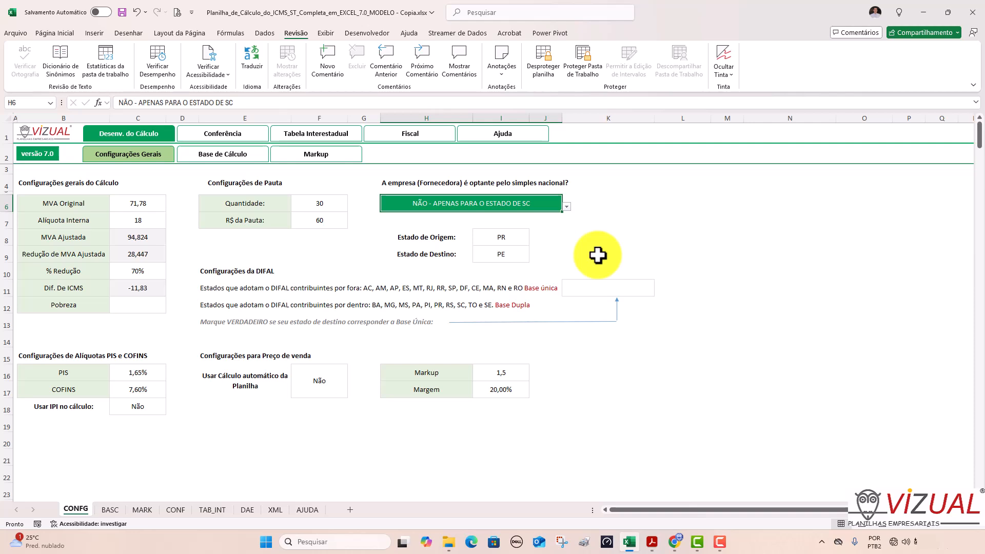
click(565, 205)
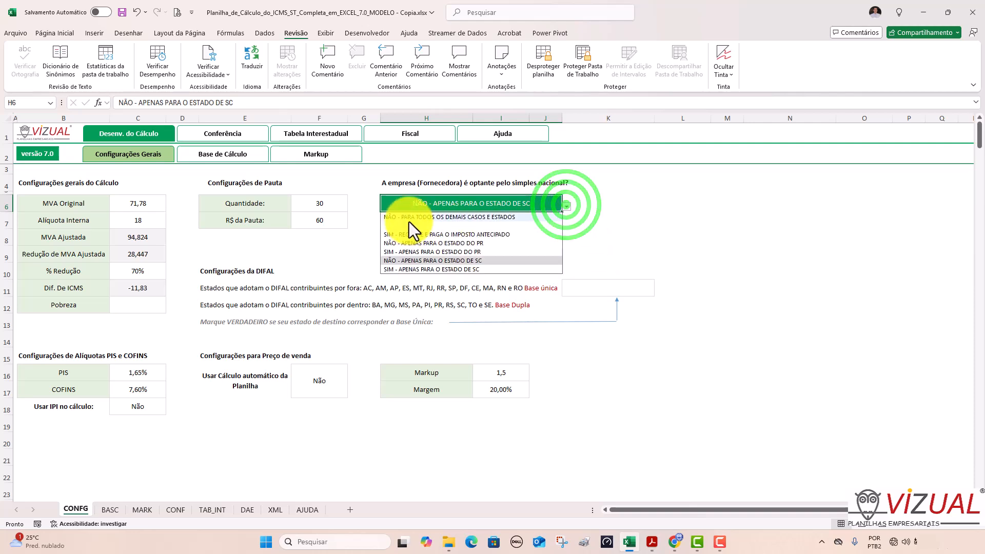
click(408, 222)
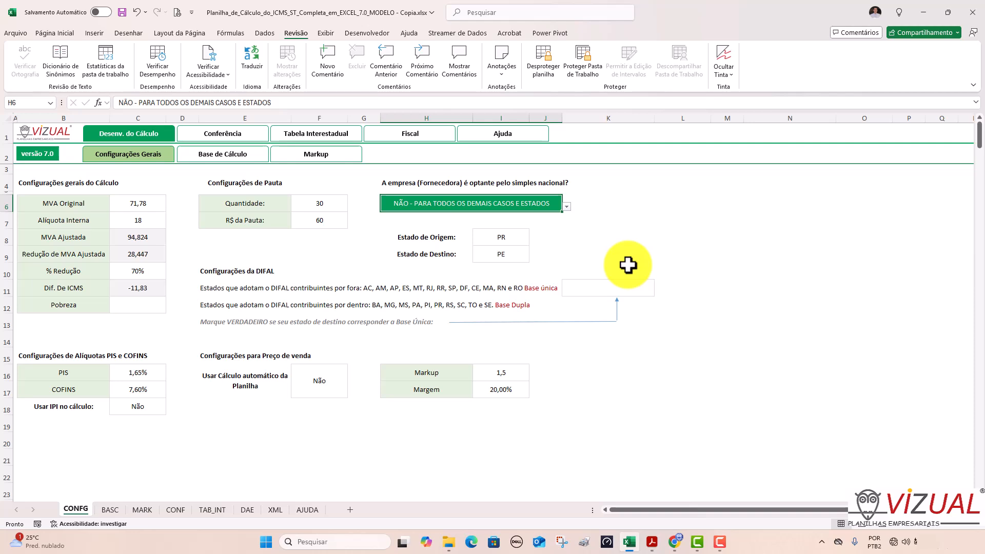
Set % Redução to 0% and review its available percentages.
click(139, 271)
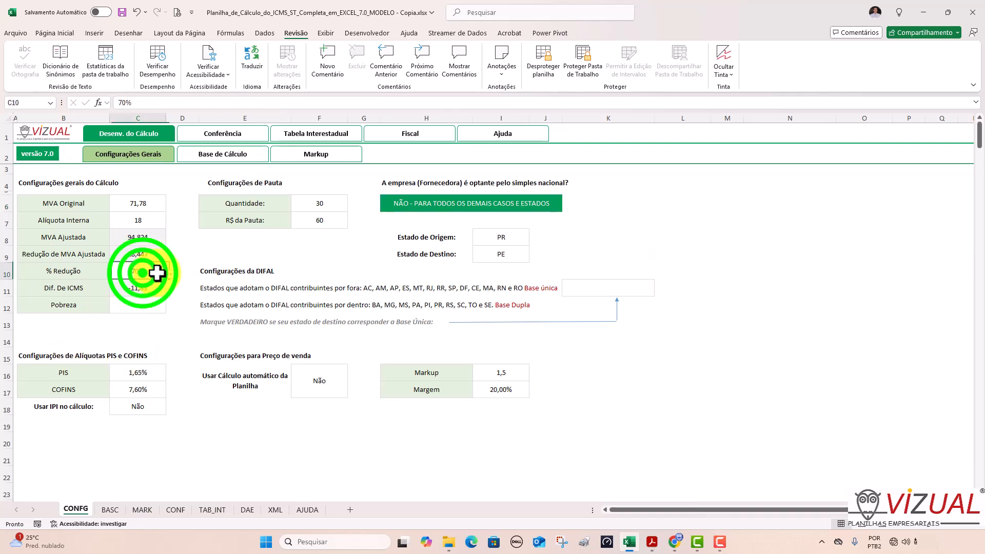
click(171, 275)
click(143, 300)
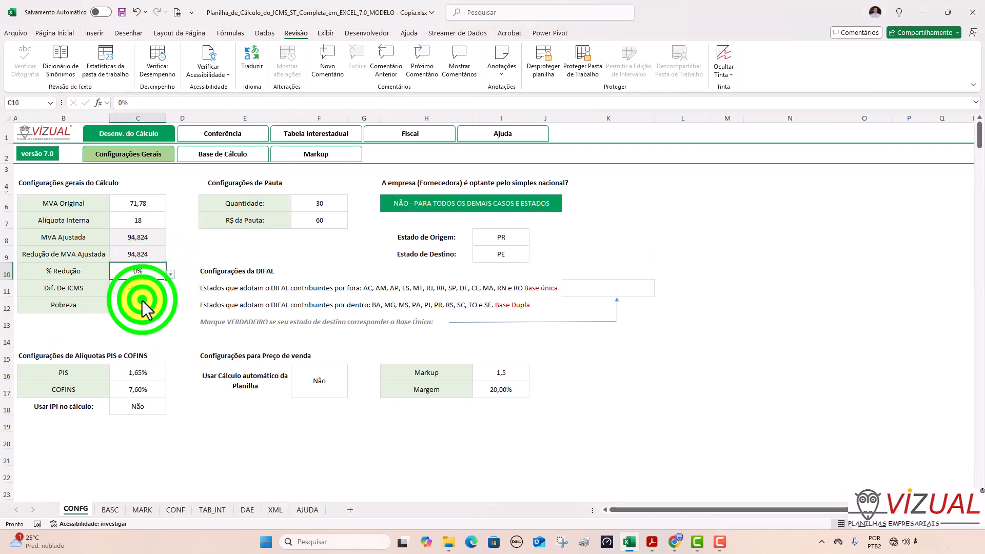
click(171, 275)
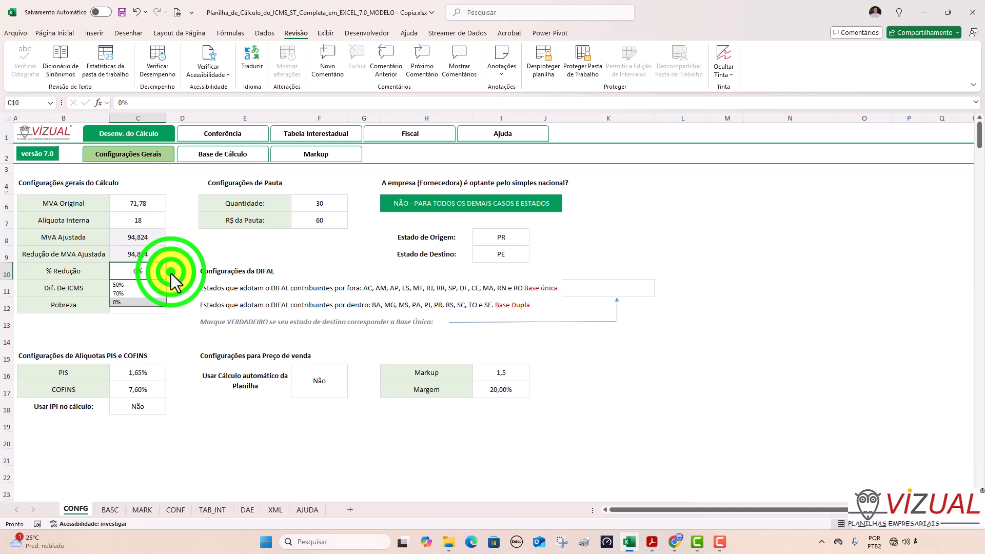
click(134, 303)
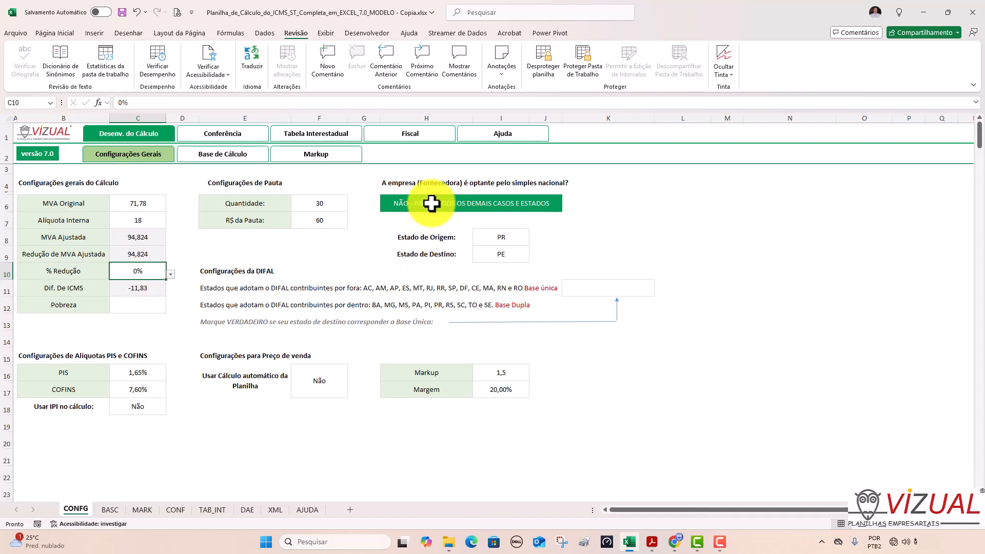
Review the Estado de Origem and Estado de Destino settings.
click(501, 236)
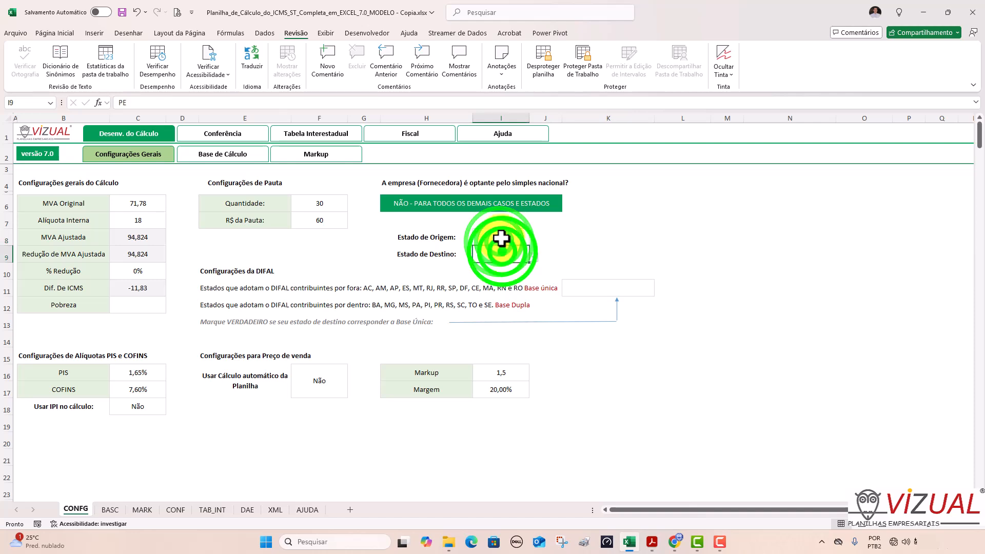
click(507, 249)
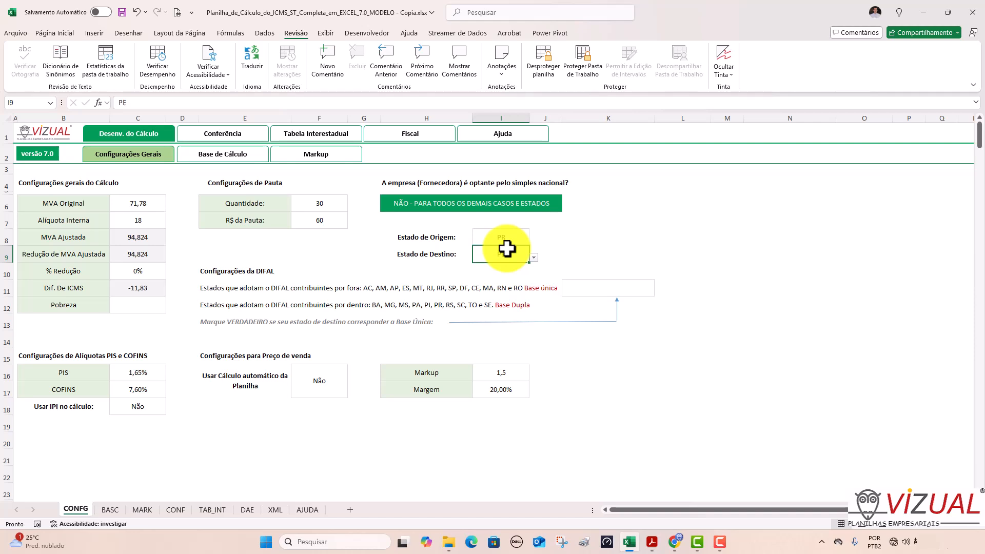
click(506, 241)
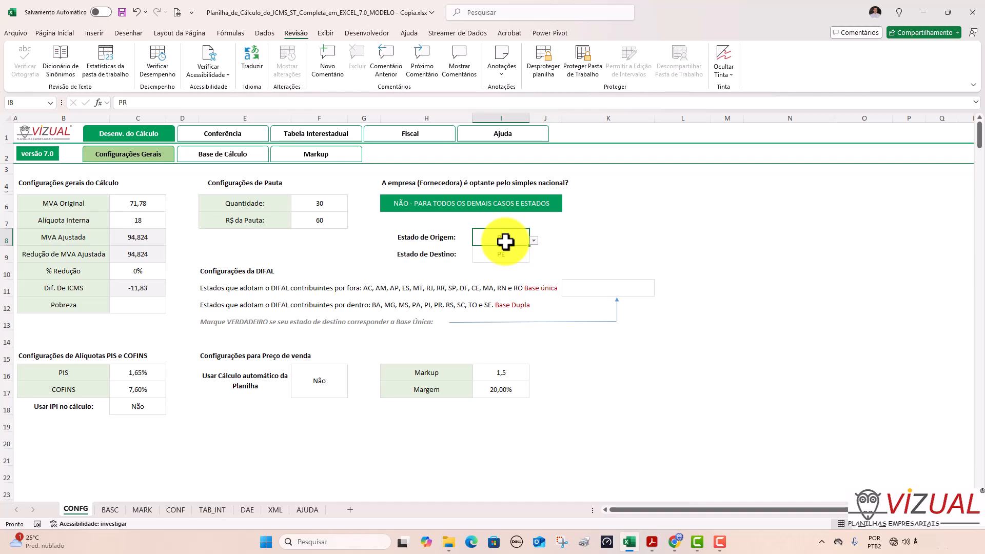
Consult the NF Modelo_3.pdf invoice in Acrobat, return to Excel, and set PIS to 2,11% and COFINS to 9,93%.
click(651, 542)
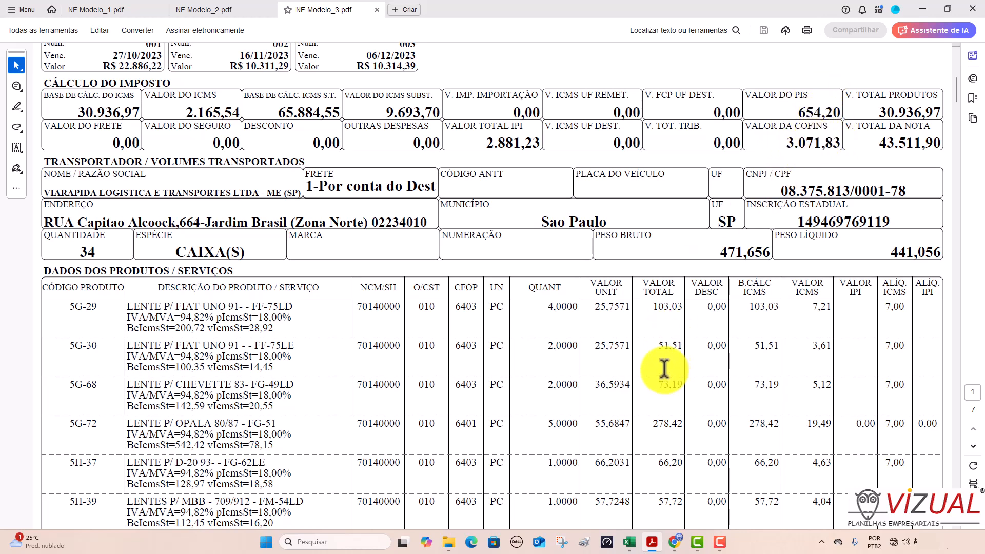
key(alt+Tab)
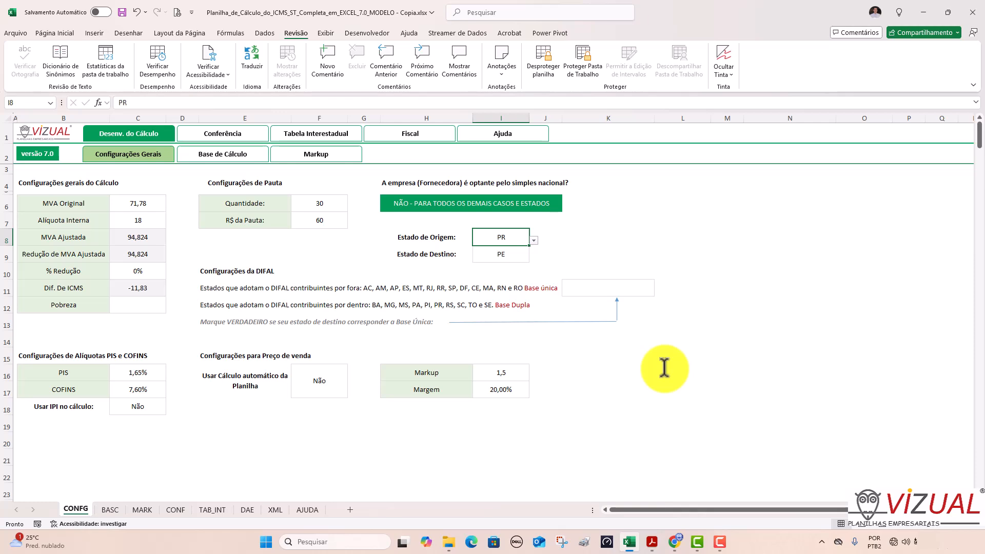
click(148, 374)
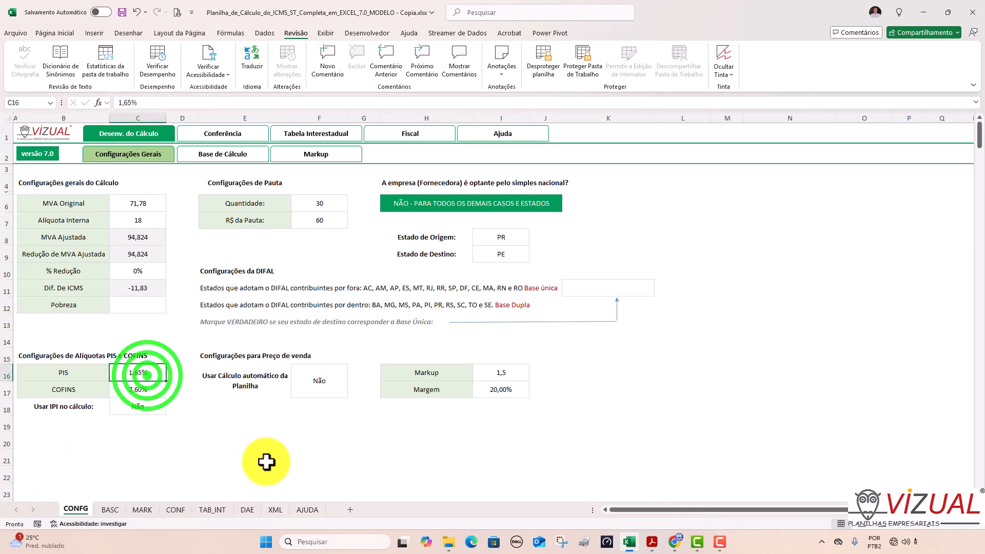
text(2,11)
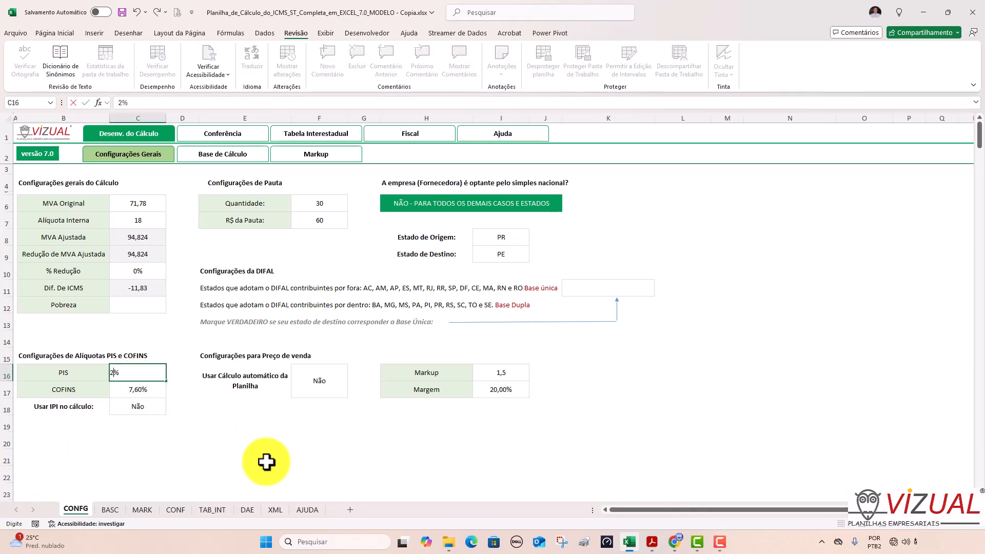
key(Tab)
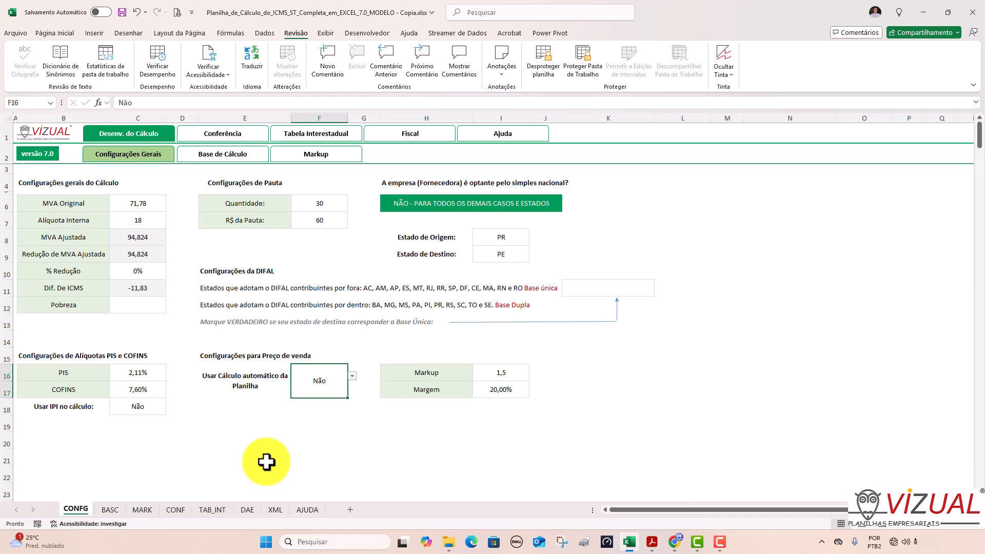
click(139, 387)
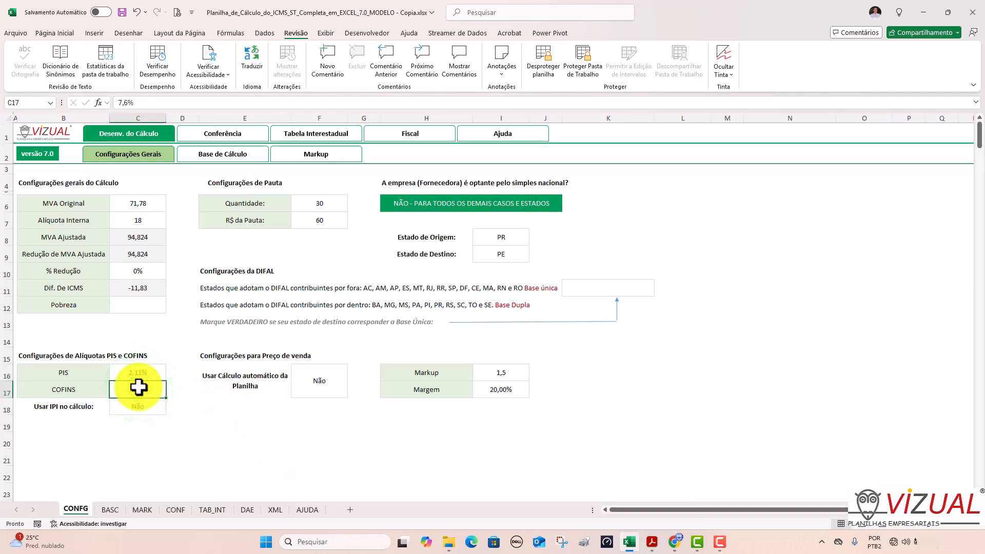
text(9,9)
key(Tab)
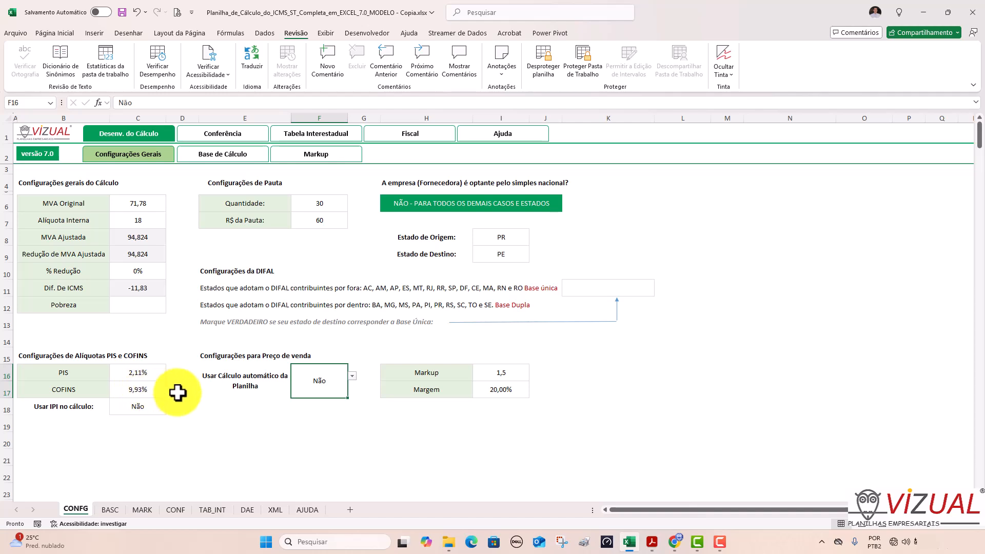
click(134, 373)
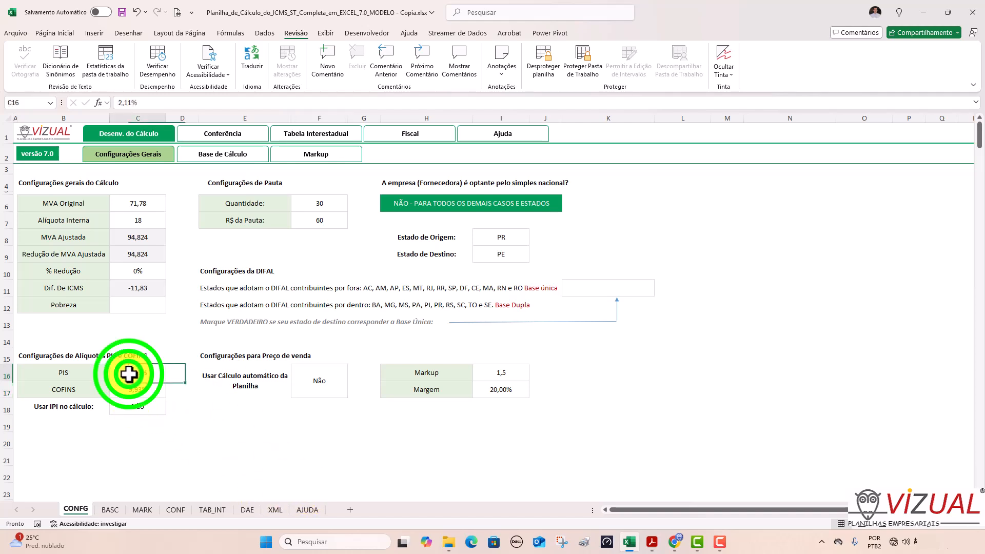
Review the PIS and COFINS rates in Configurações de Alíquotas PIS e COFINS.
click(139, 390)
click(143, 367)
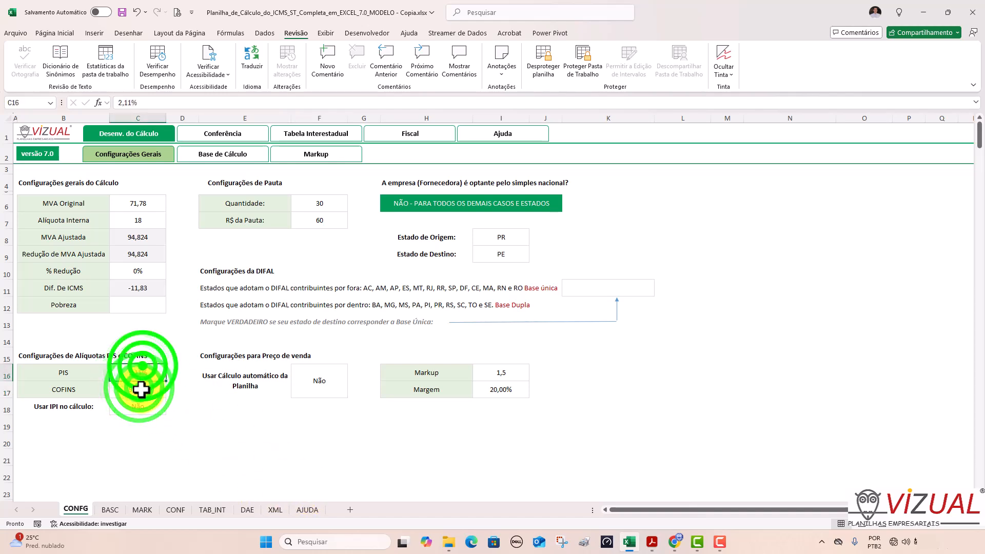
click(141, 389)
click(143, 369)
click(143, 387)
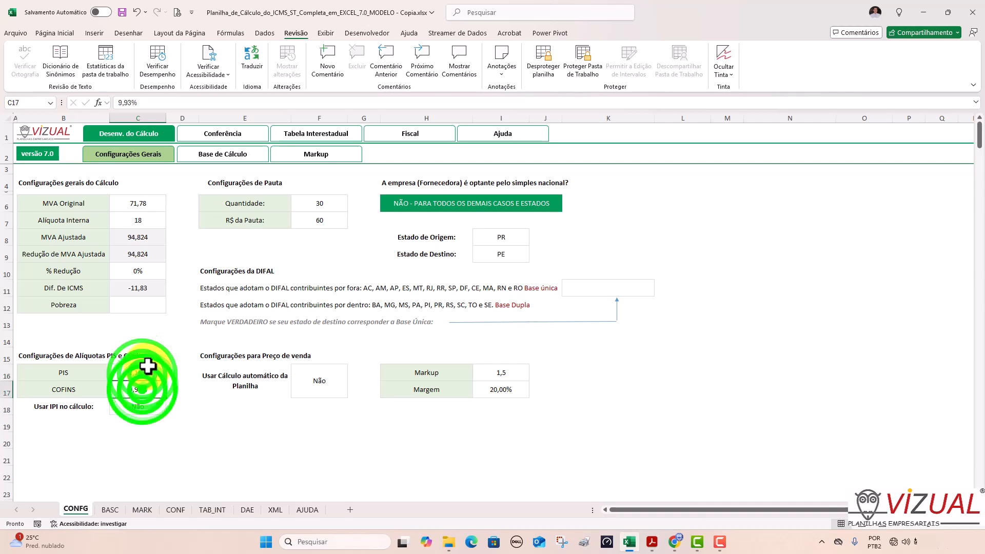
click(147, 364)
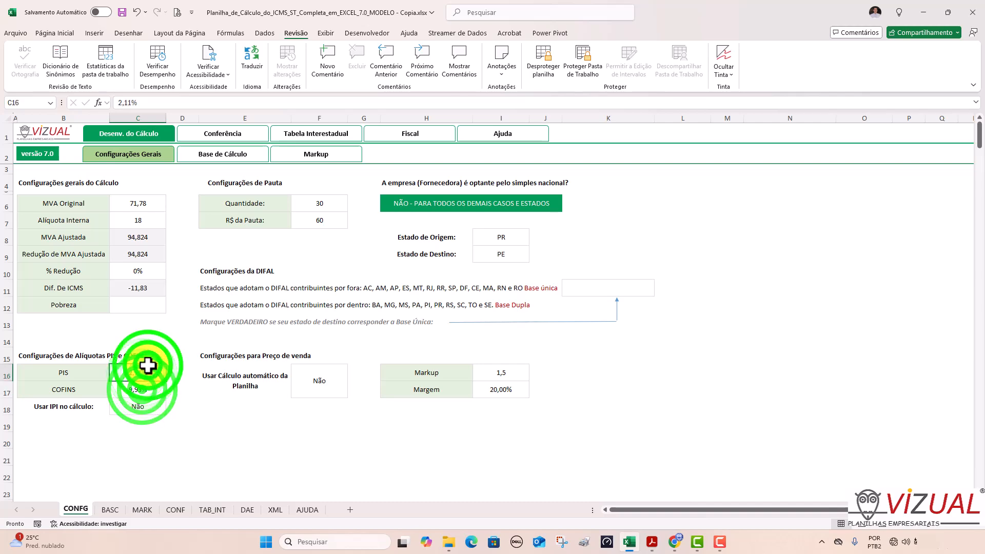
Compare the PIS and COFINS amounts on the Base de Cálculo sheet with those on the NF Modelo_3.pdf invoice in Acrobat.
click(220, 165)
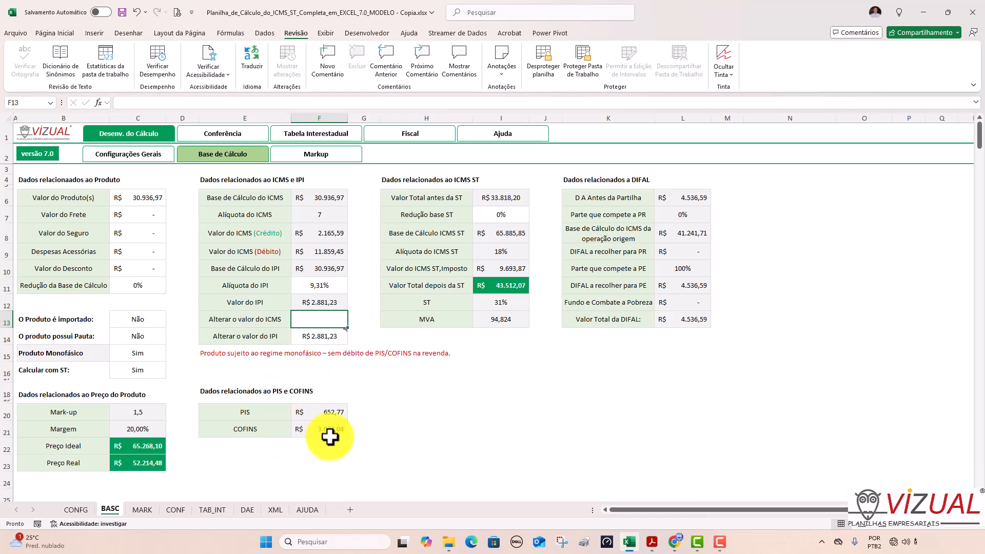
key(alt+Tab)
key(alt+Tab)
key(alt+Tab)
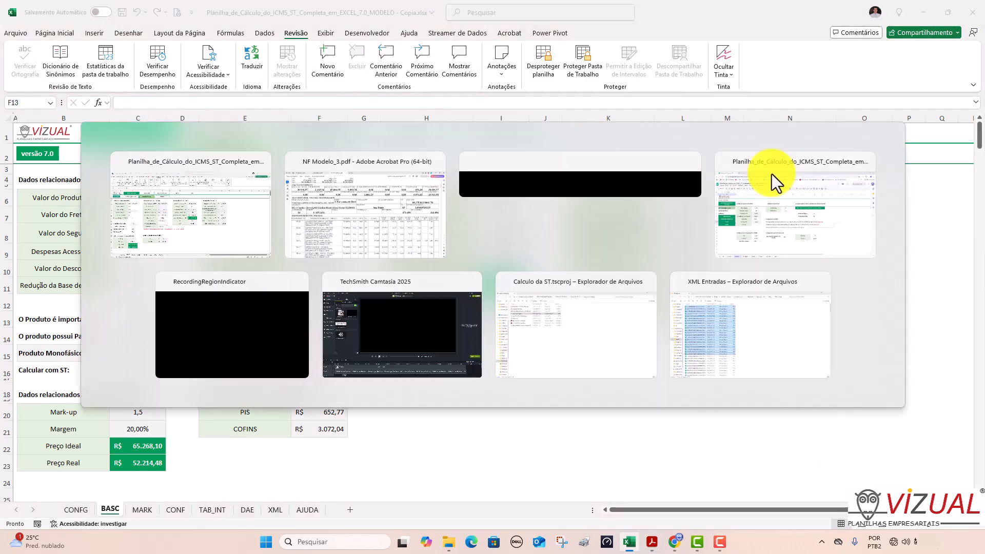
key(alt+Tab)
key(alt+Tab)
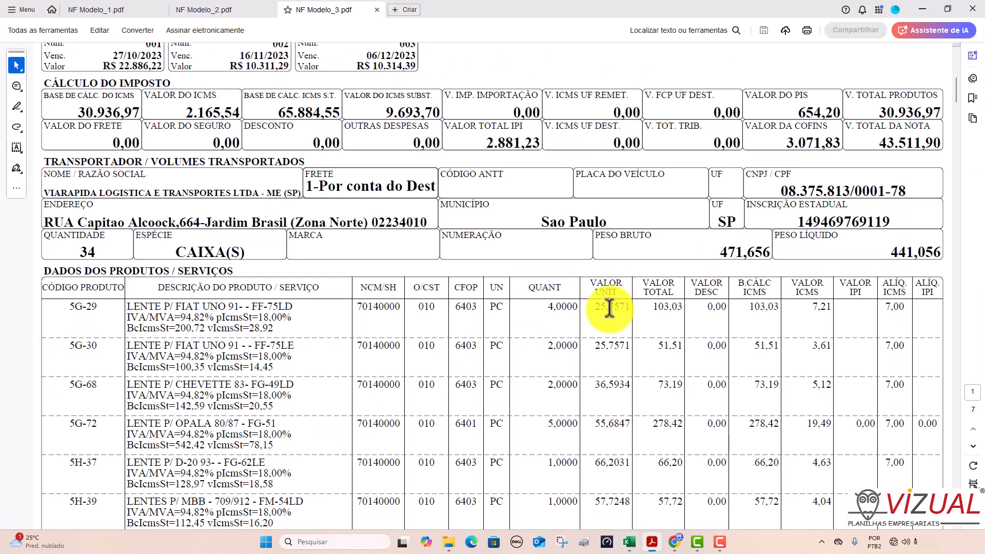
key(alt+Tab)
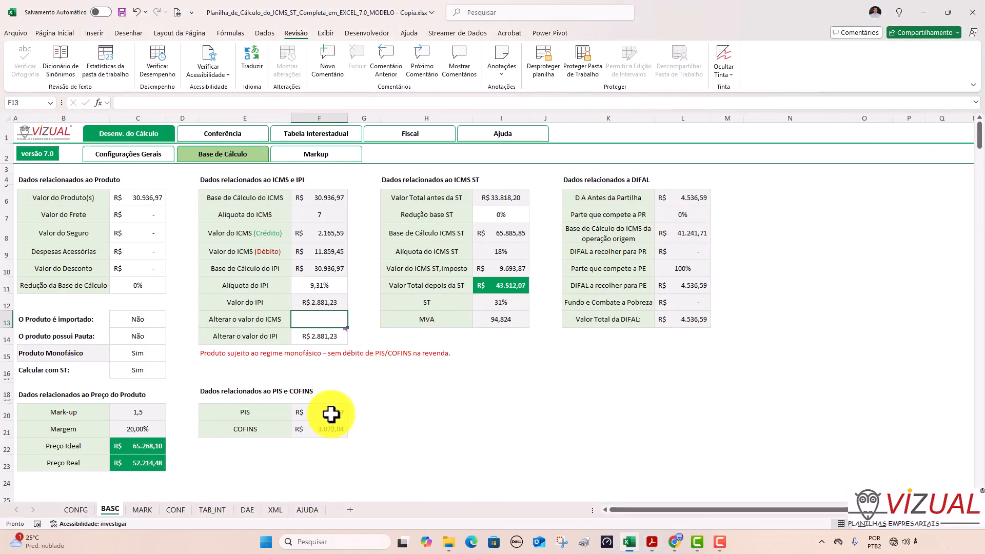
key(alt+Tab)
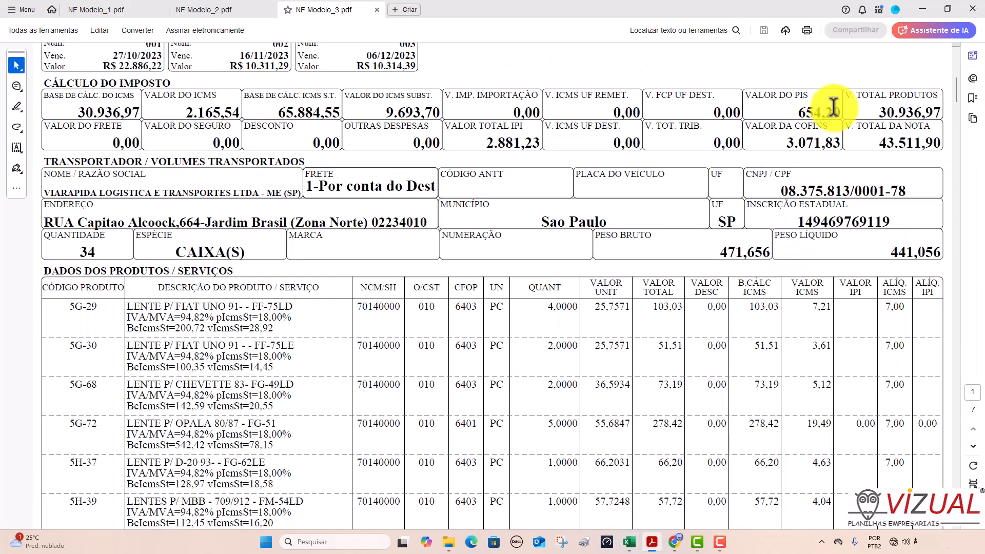
key(alt+Tab)
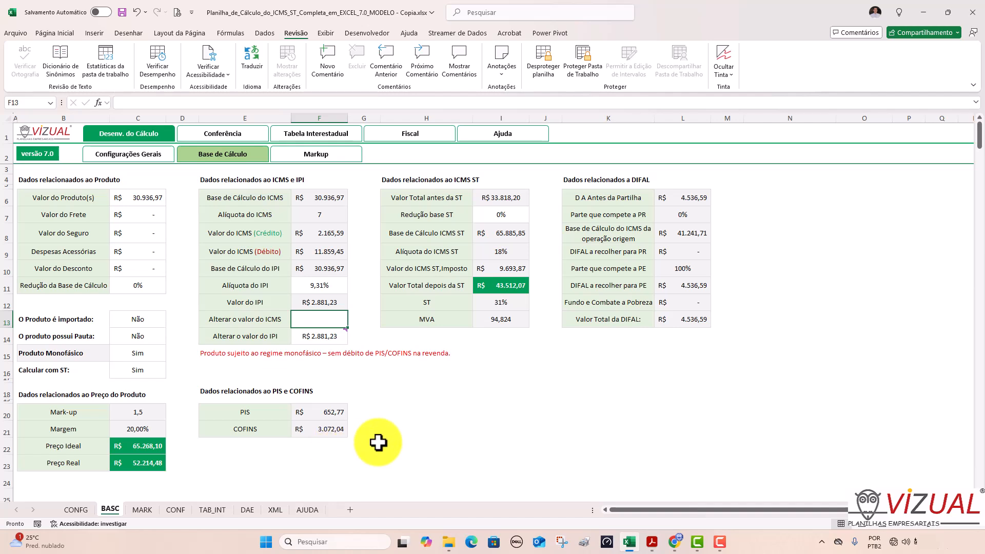
Try a PIS rate of 2,12% on the CONFG sheet and check the PIS amount on BASC.
click(75, 510)
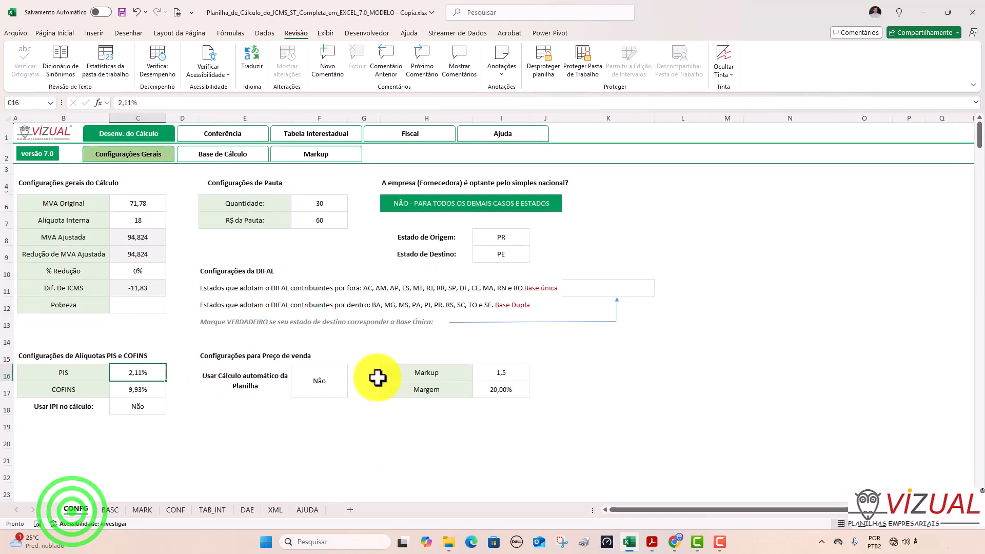
click(148, 385)
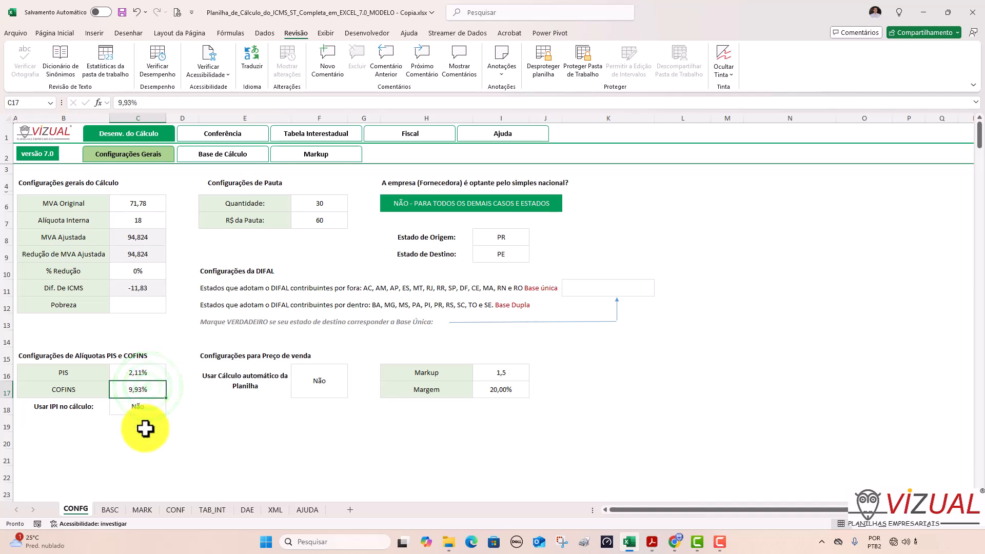
click(154, 372)
text(2)
text(,12)
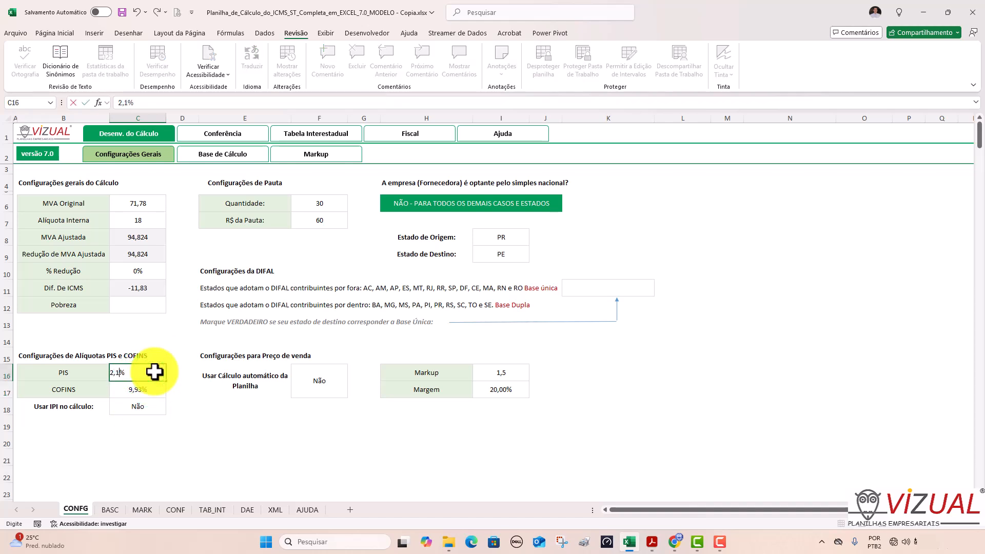
key(Tab)
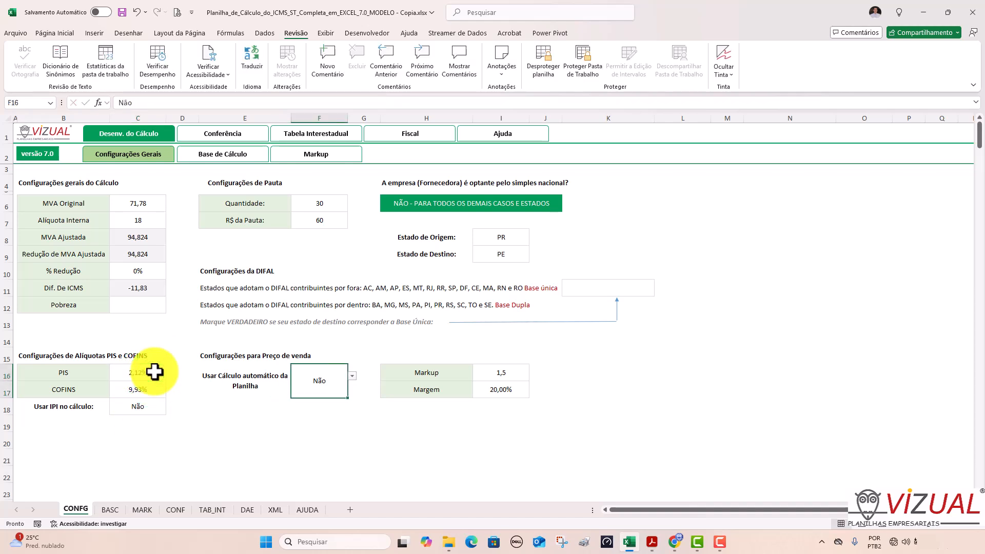
click(110, 510)
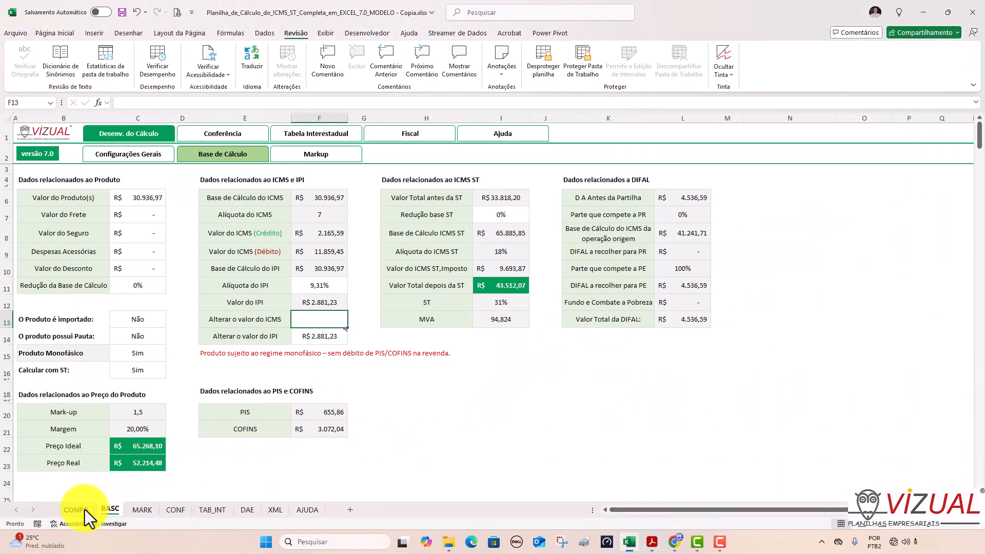
Set the PIS rate to 2,1115% on the CONFG sheet and check the PIS amount on BASC.
click(82, 511)
click(146, 370)
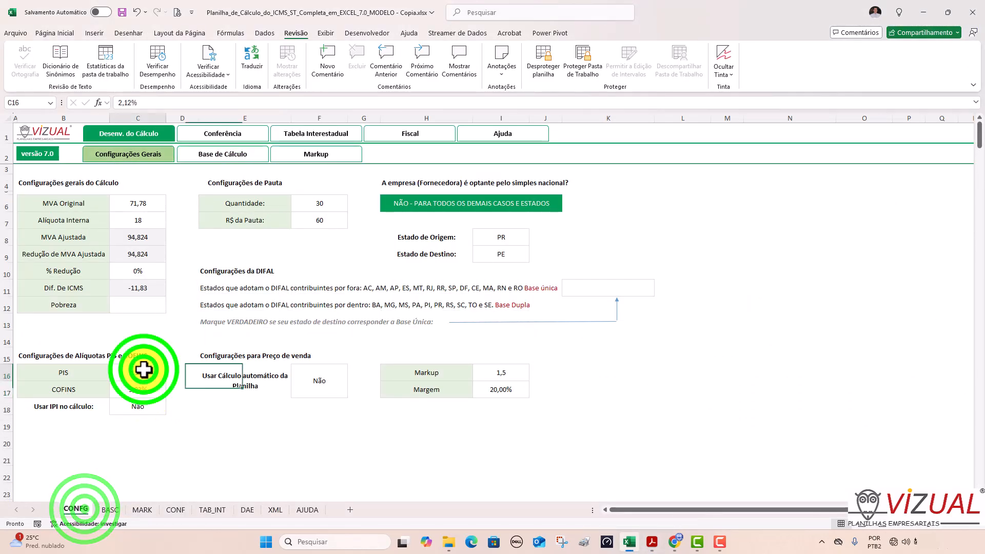
text(2,)
text(115)
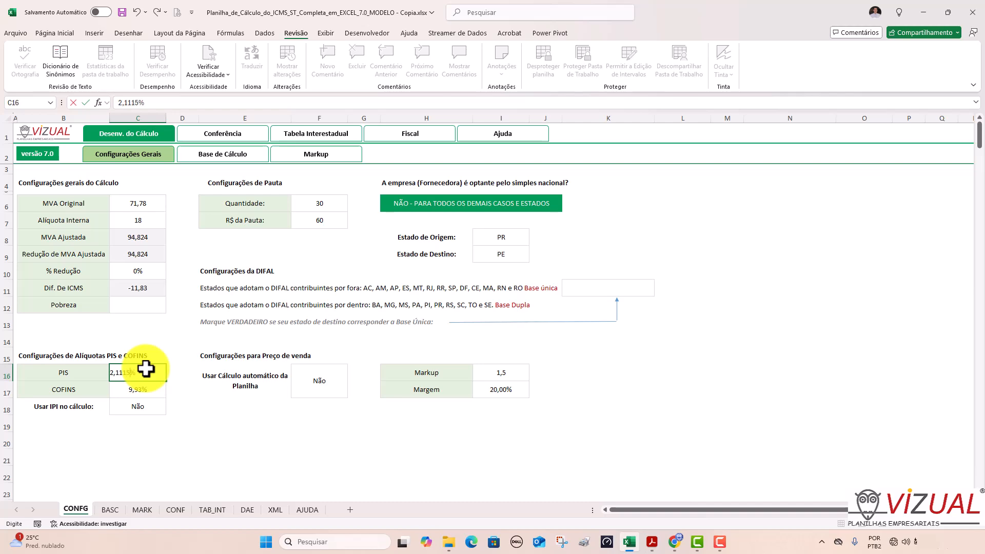
key(Tab)
click(113, 513)
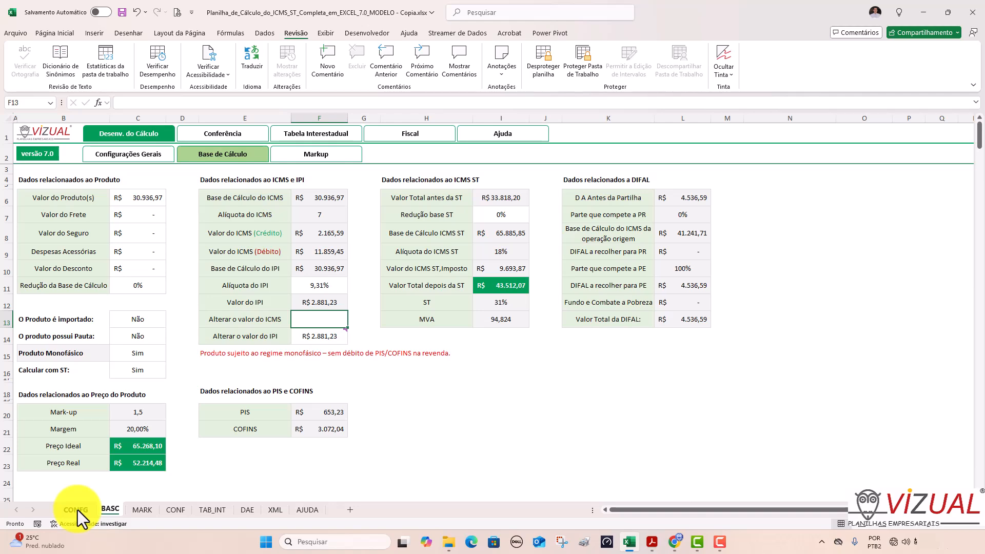
Review the PIS and COFINS rates on CONFG against the PIS and COFINS amounts on BASC.
click(78, 510)
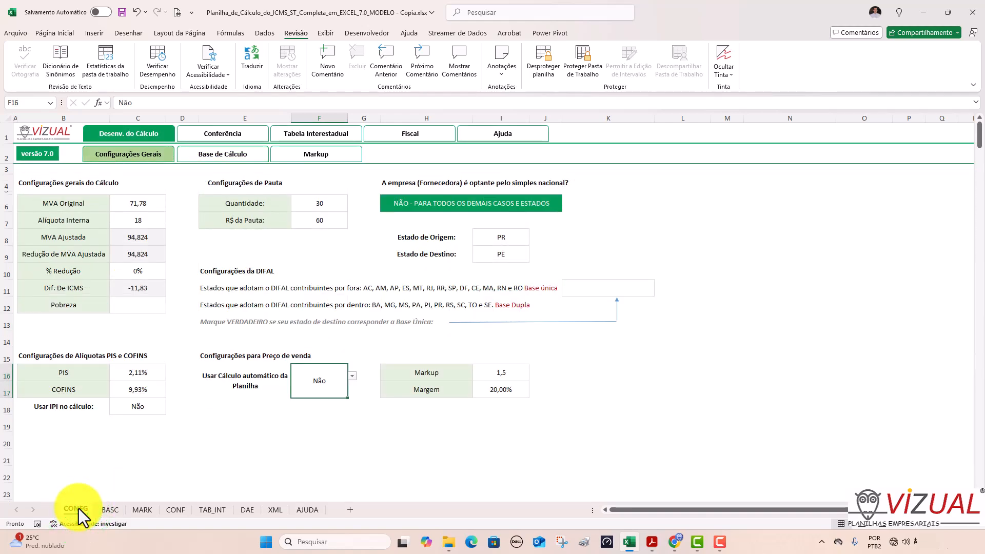
click(156, 373)
click(154, 387)
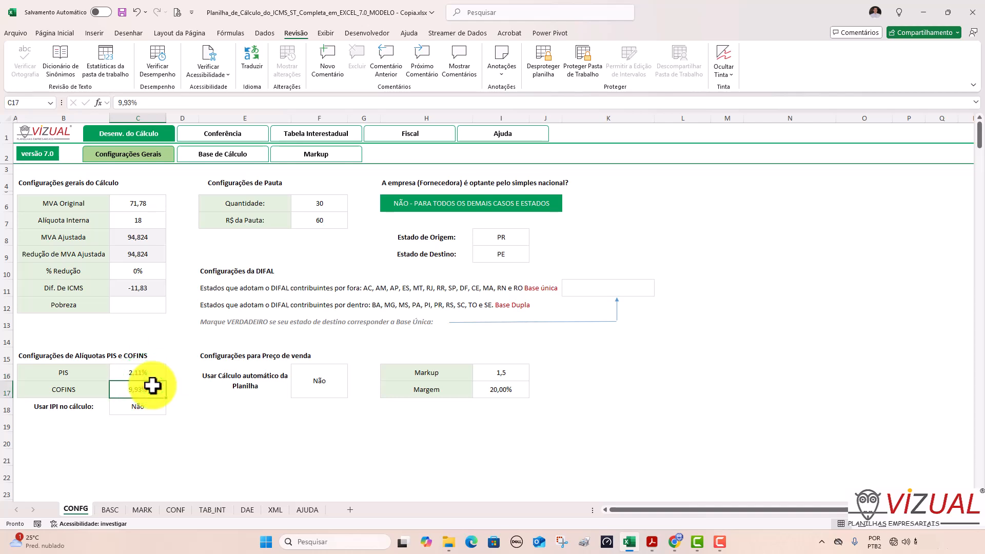
click(109, 510)
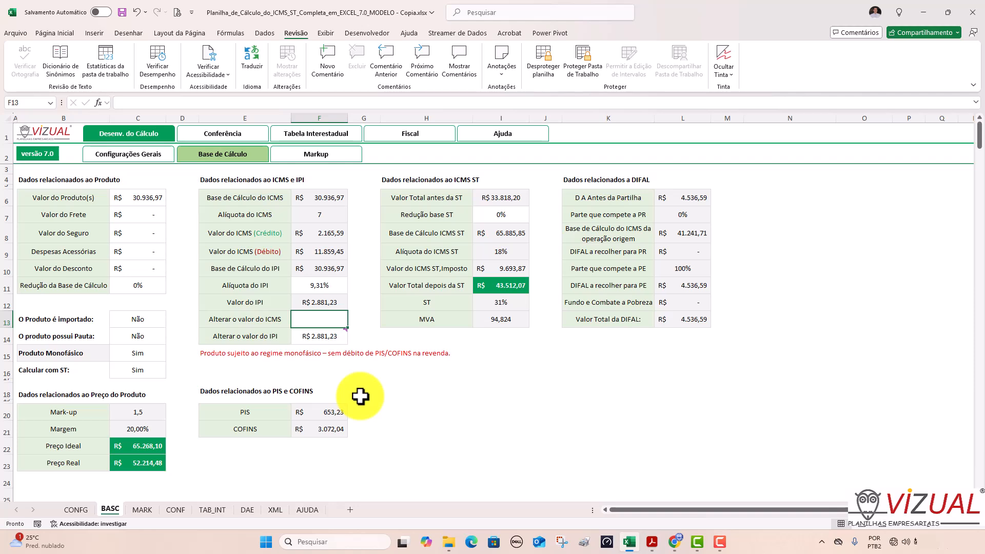
click(80, 511)
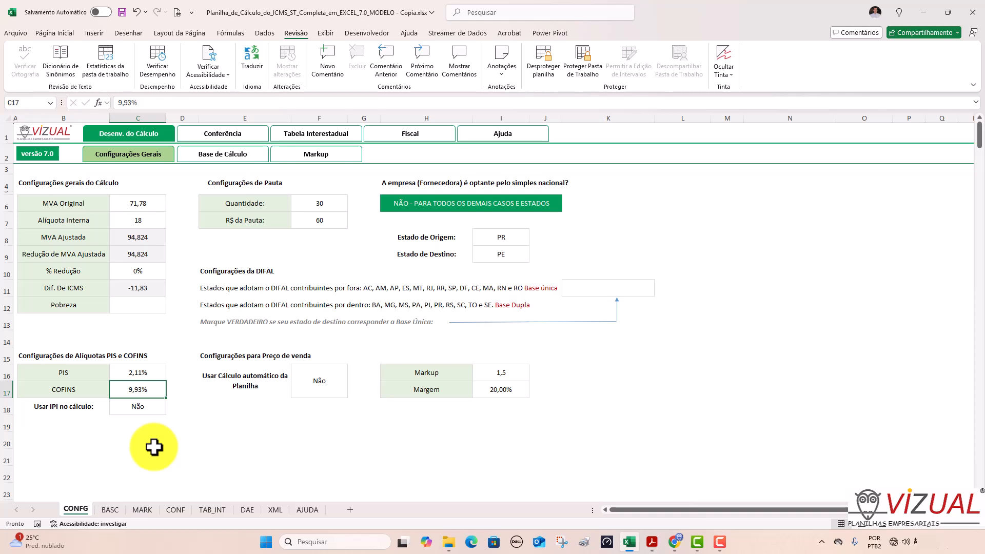
click(110, 510)
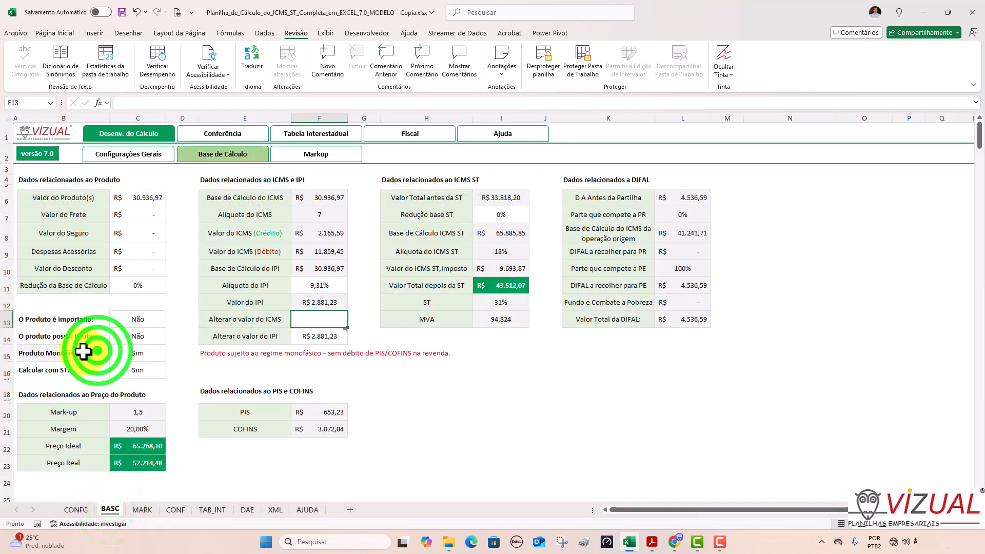
Unprotect the BASC sheet so that the Produto Monofásico cell B15 can be edited.
click(56, 354)
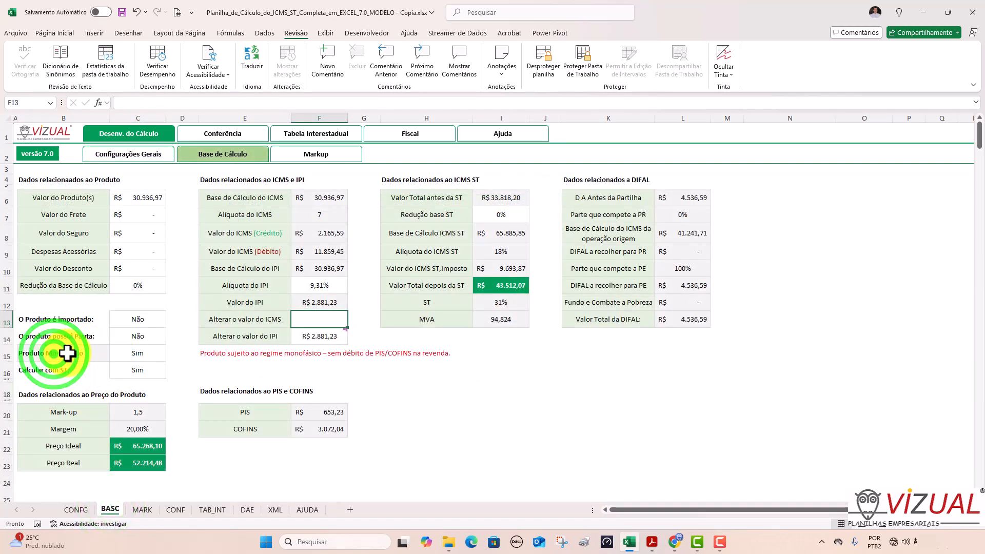
click(138, 354)
click(85, 355)
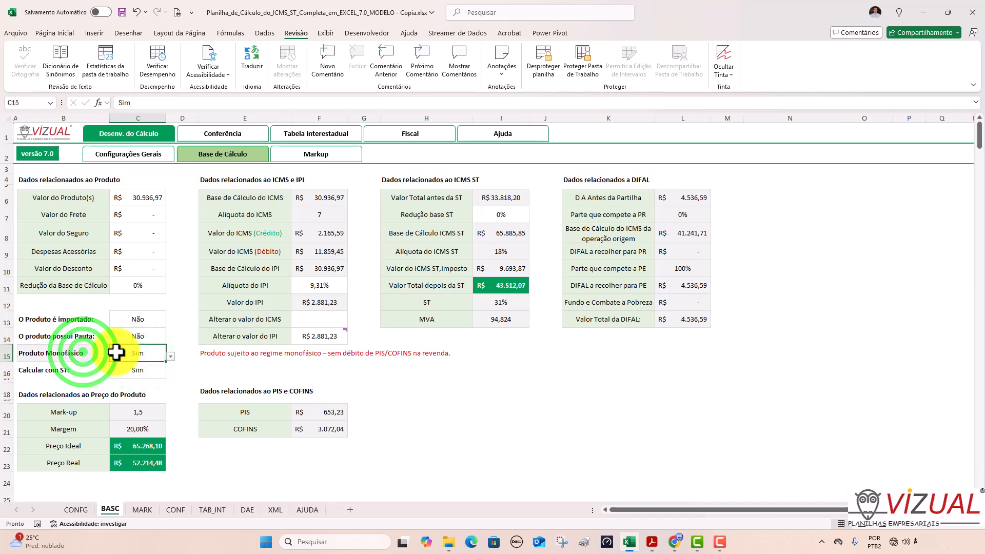
click(538, 66)
Review the regime options in cell B15 of BASC and choose Cumulativo instead of Produto Monofásico.
click(89, 353)
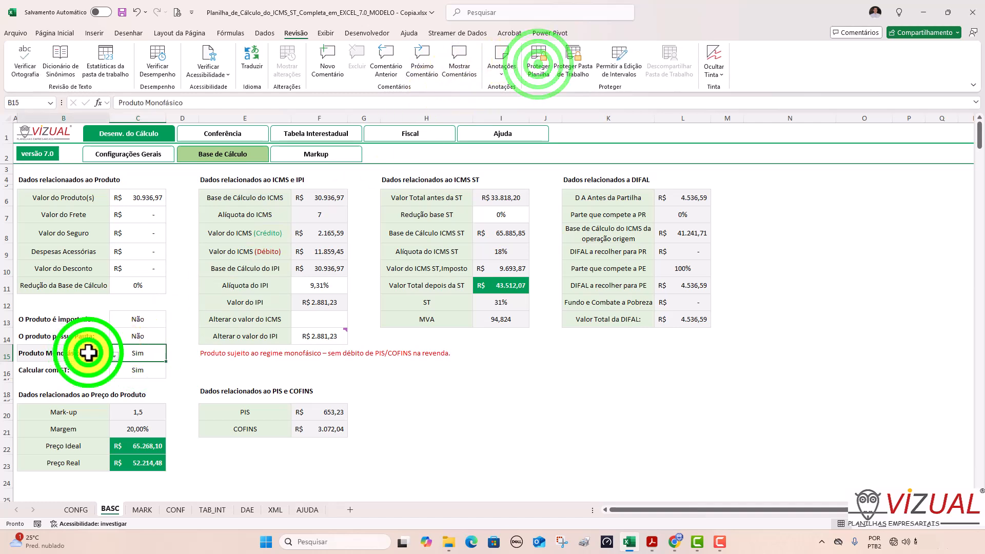
click(115, 354)
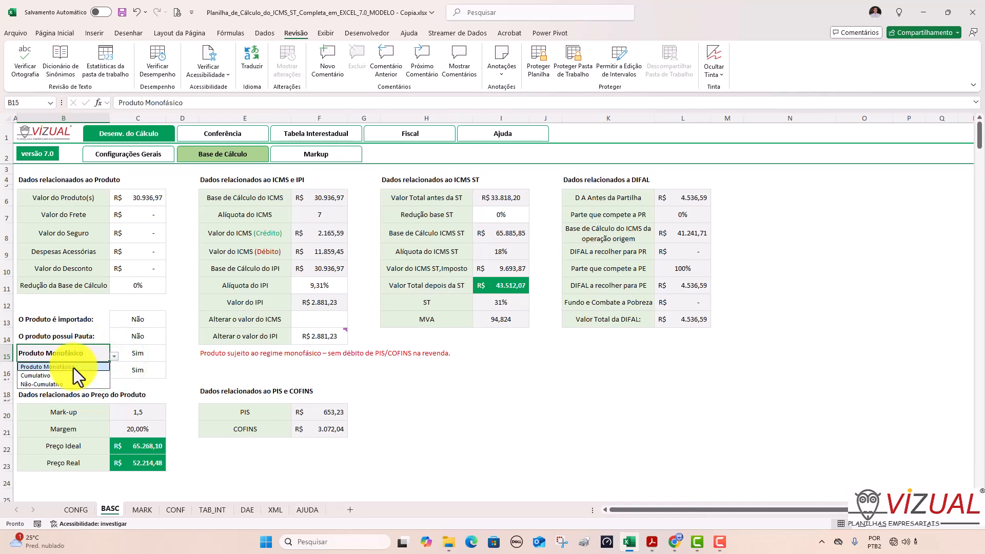
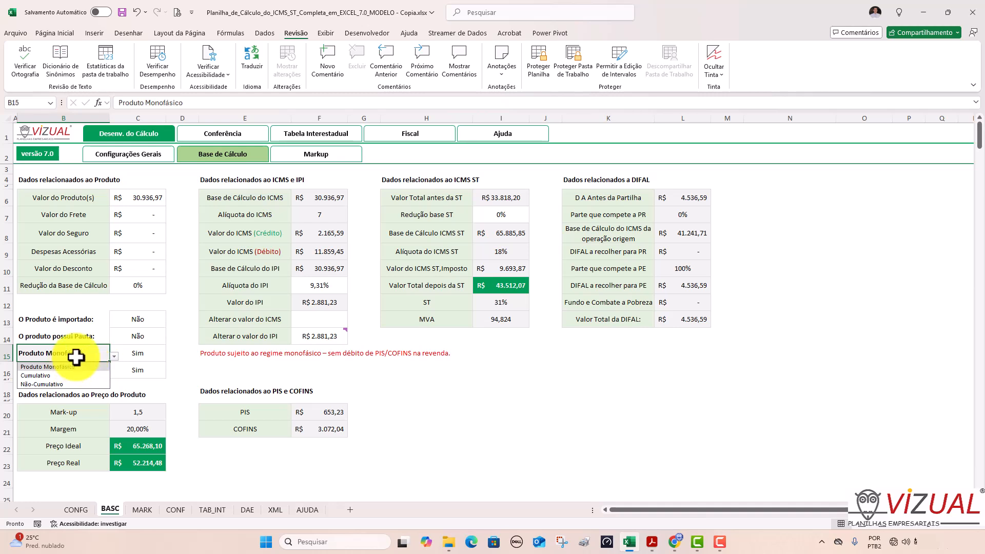
click(47, 379)
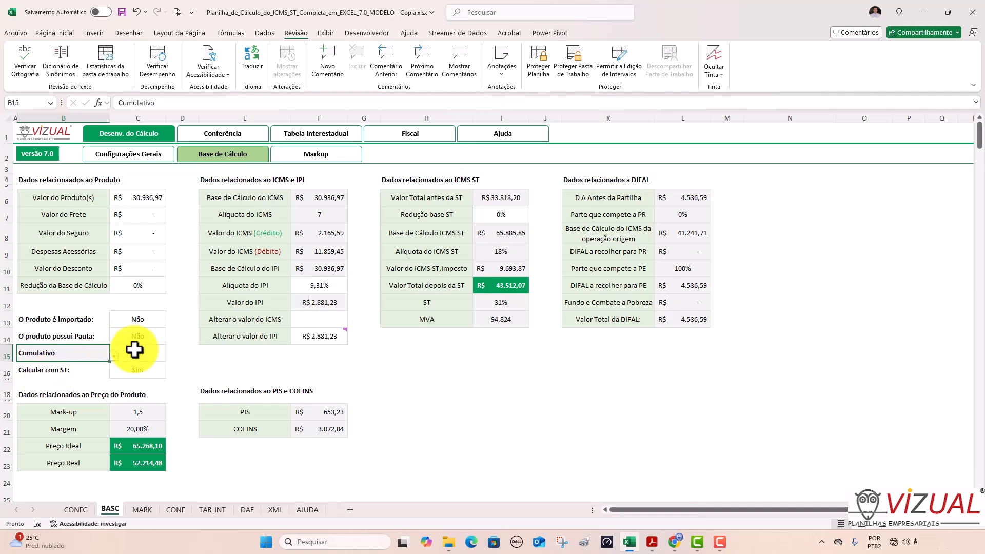
Try the Não-Cumulativo regime in cell B15 of the BASC sheet.
click(114, 356)
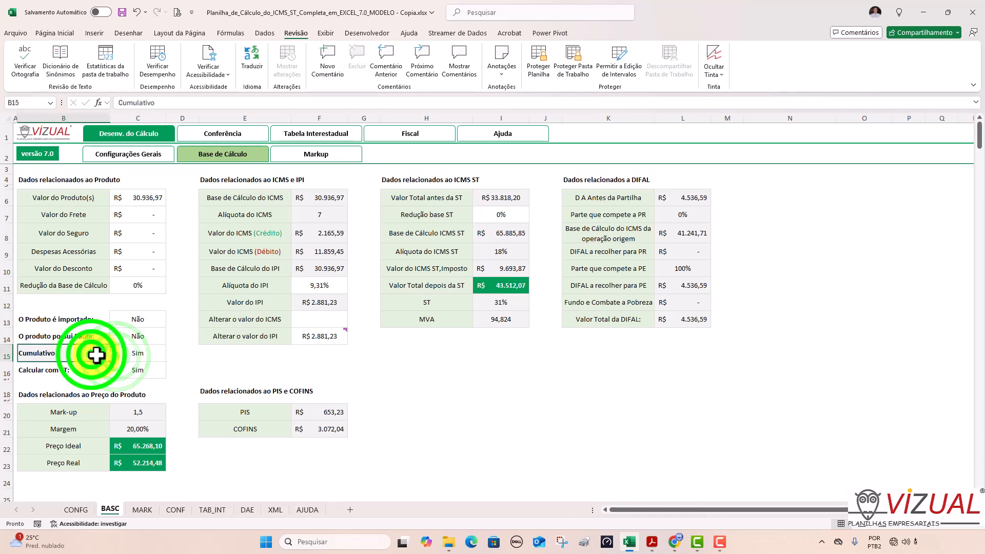
click(115, 357)
click(37, 383)
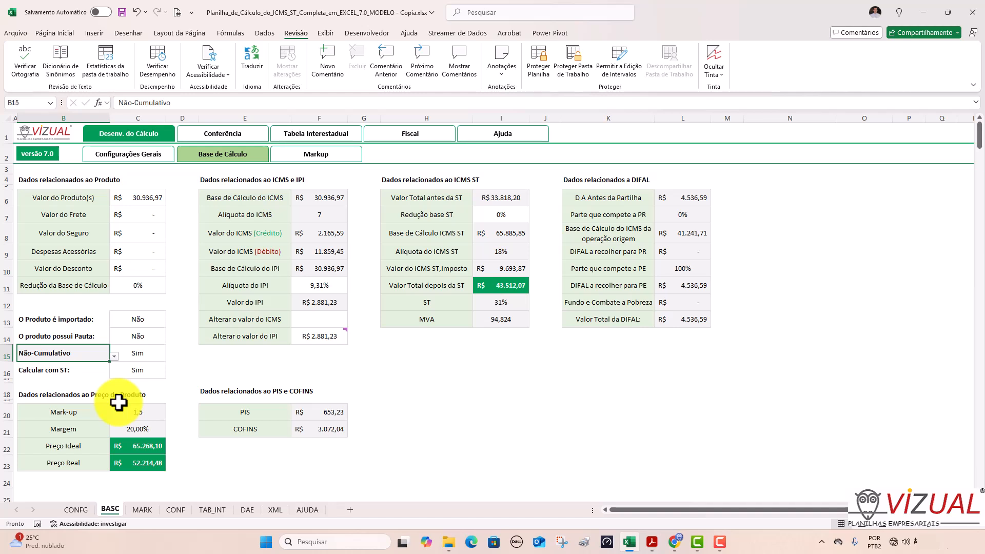
Check the Sim setting beside Não-Cumulativo and compare the CONFG PIS and COFINS rates with the BASC amounts.
click(136, 351)
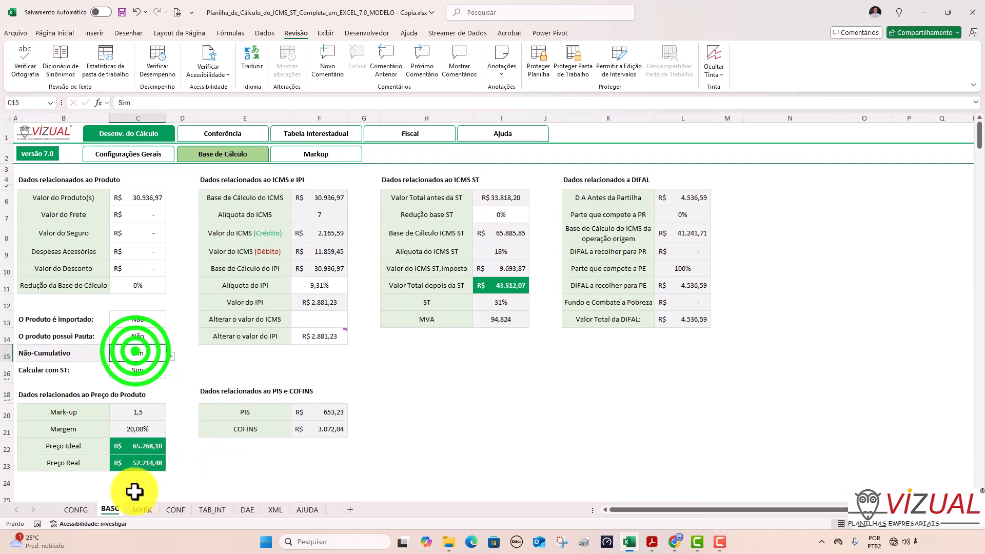
click(82, 511)
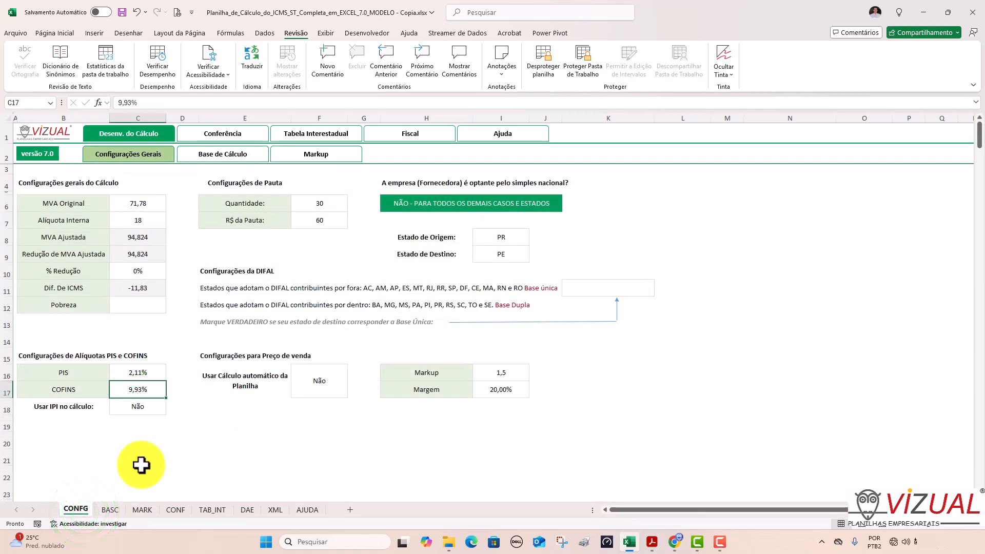
click(109, 510)
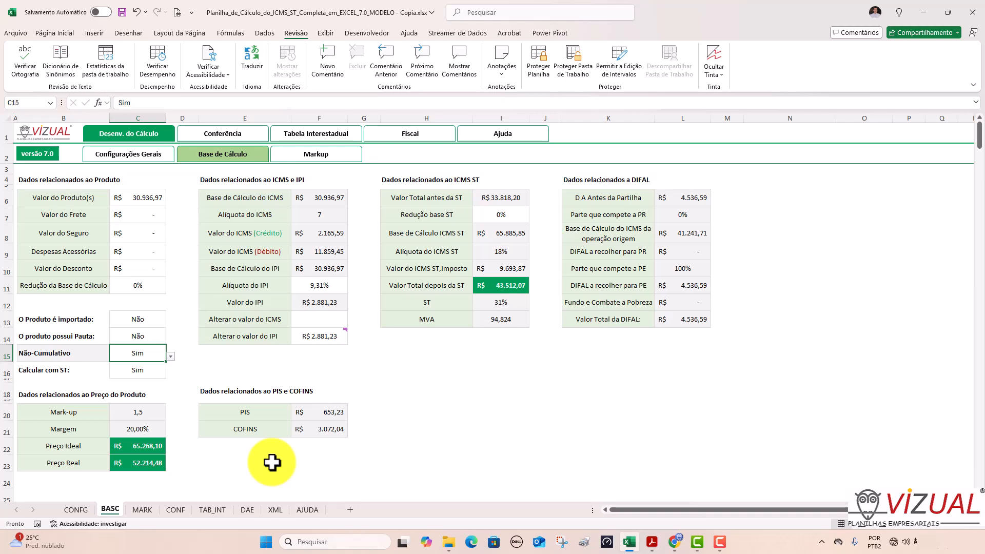
click(77, 510)
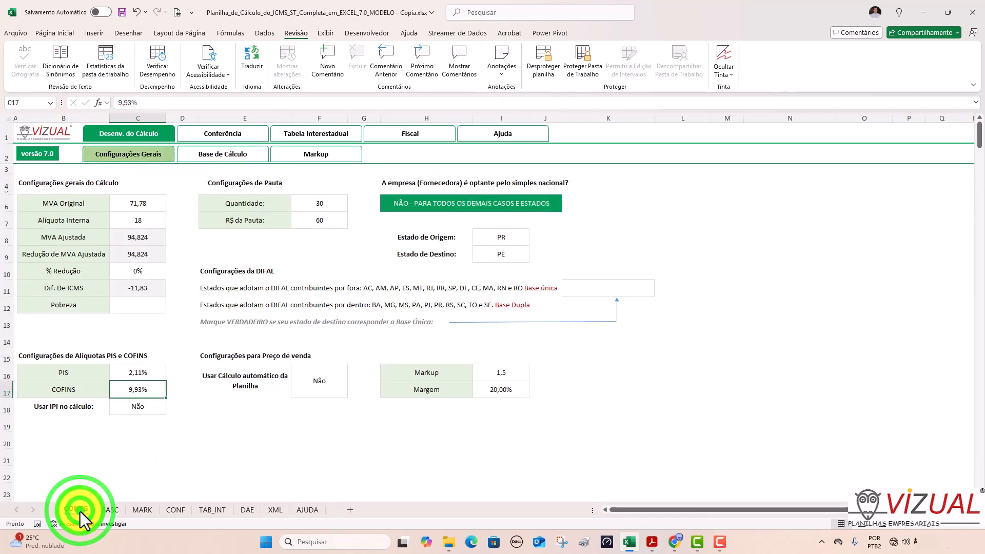
click(109, 510)
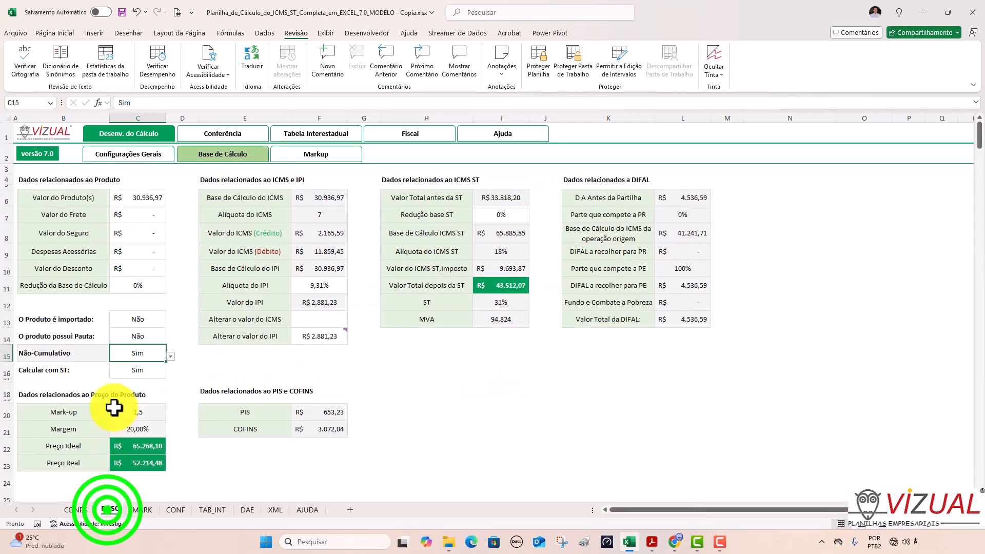
Switch the regime in cell B15 of BASC from Não-Cumulativo back to Cumulativo.
click(100, 352)
click(114, 356)
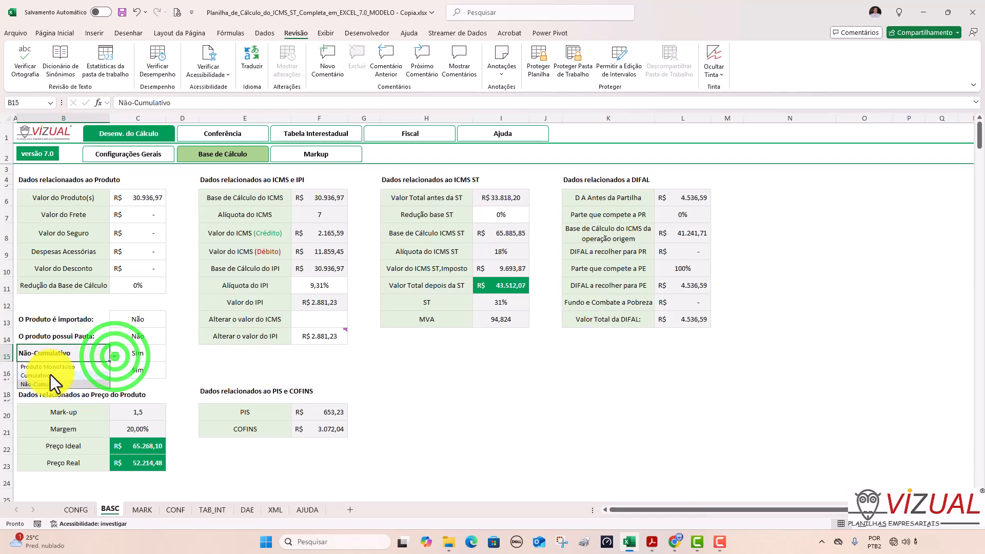
click(50, 374)
Open the choices for Usar IPI no cálculo on the CONFG sheet.
click(77, 510)
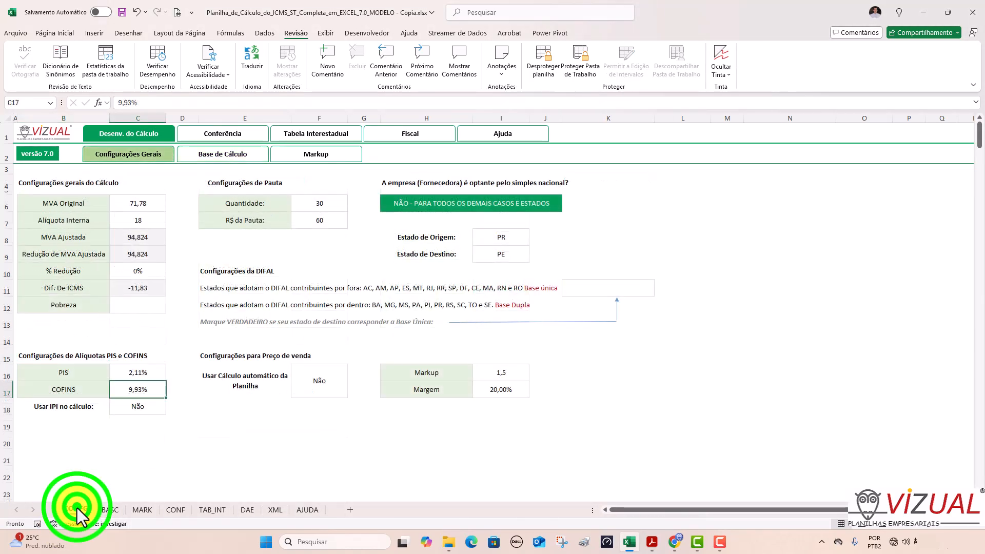
click(140, 402)
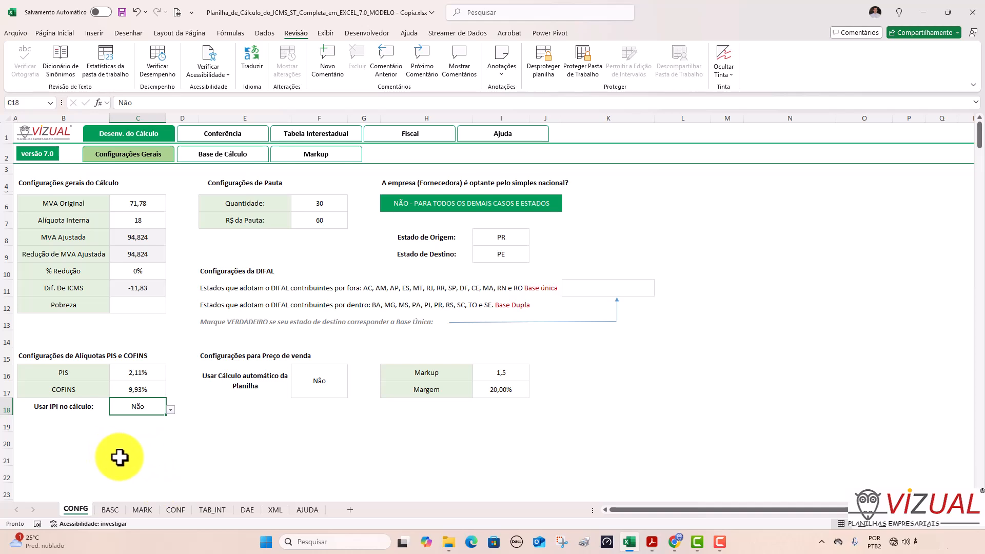
click(170, 409)
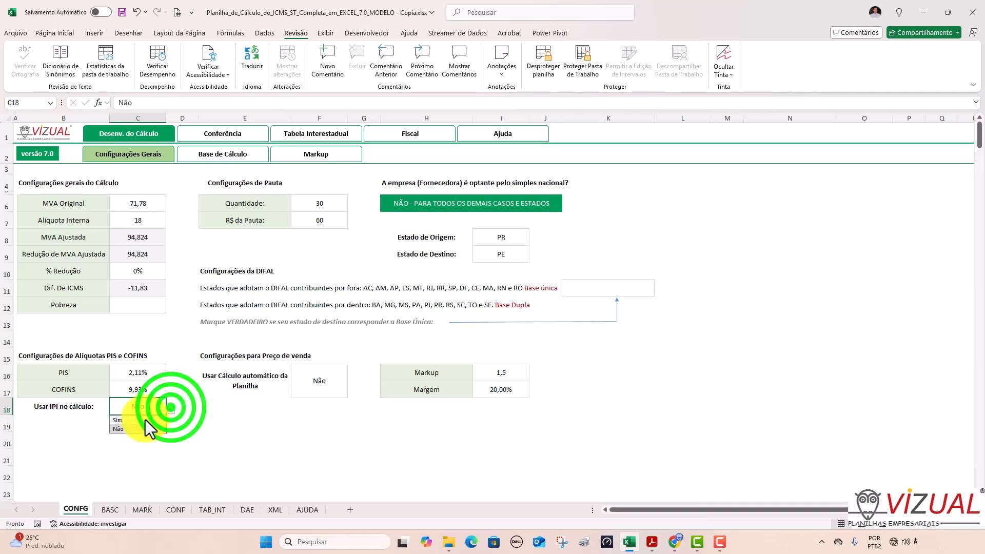
Set "Usar IPI no cálculo" to Sim and check the PIS and COFINS values on the BASC sheet.
click(144, 421)
click(114, 511)
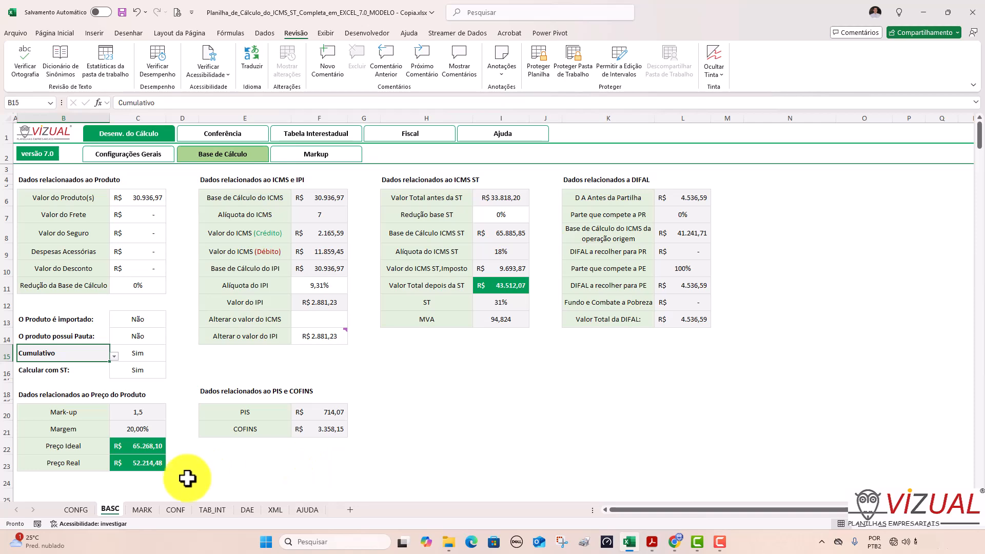
Switch "Usar IPI no cálculo" to Não on the CONFG sheet and check PIS and COFINS on the BASC sheet.
click(84, 509)
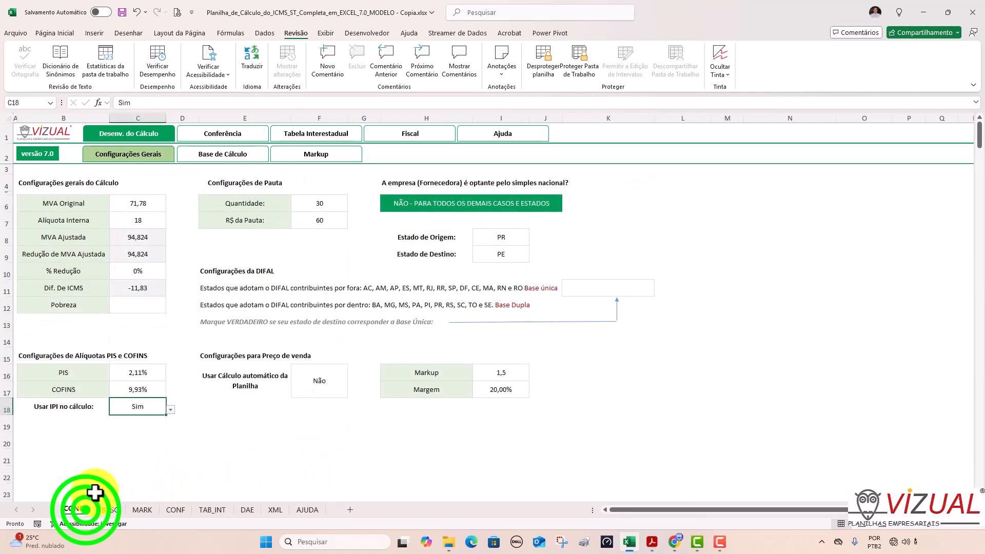
click(170, 409)
click(135, 429)
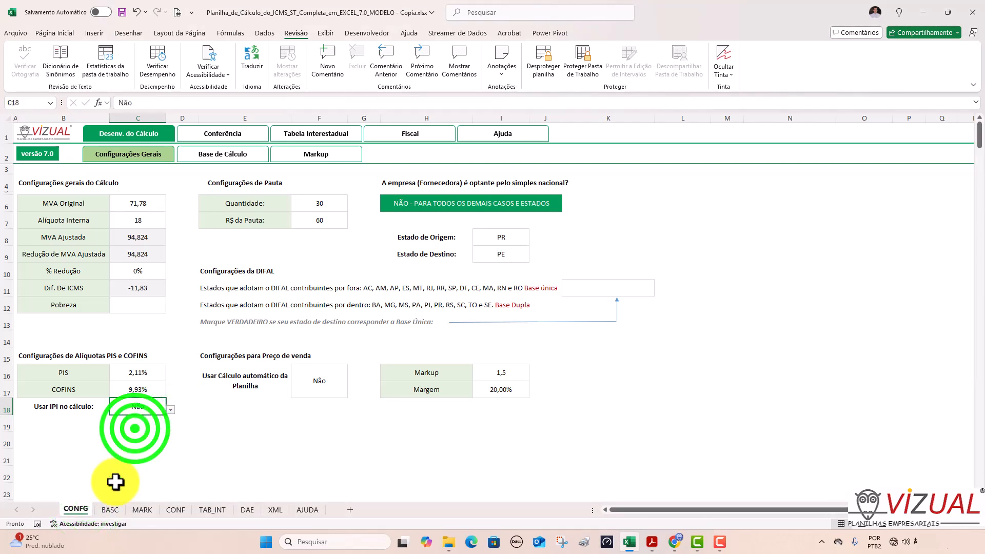
click(112, 508)
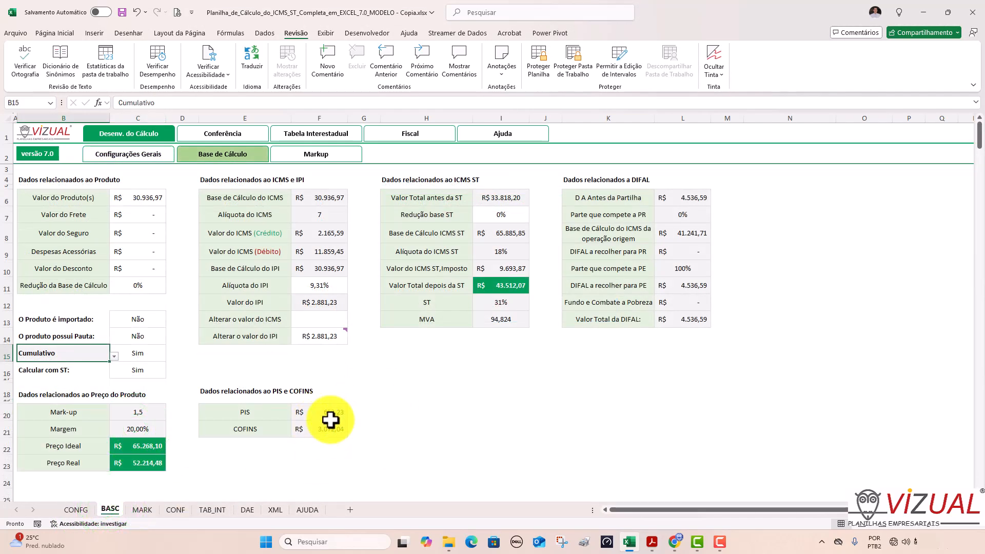
Turn "Usar IPI no cálculo" back to Sim on the CONFG sheet and review PIS and COFINS on the BASC sheet.
click(81, 510)
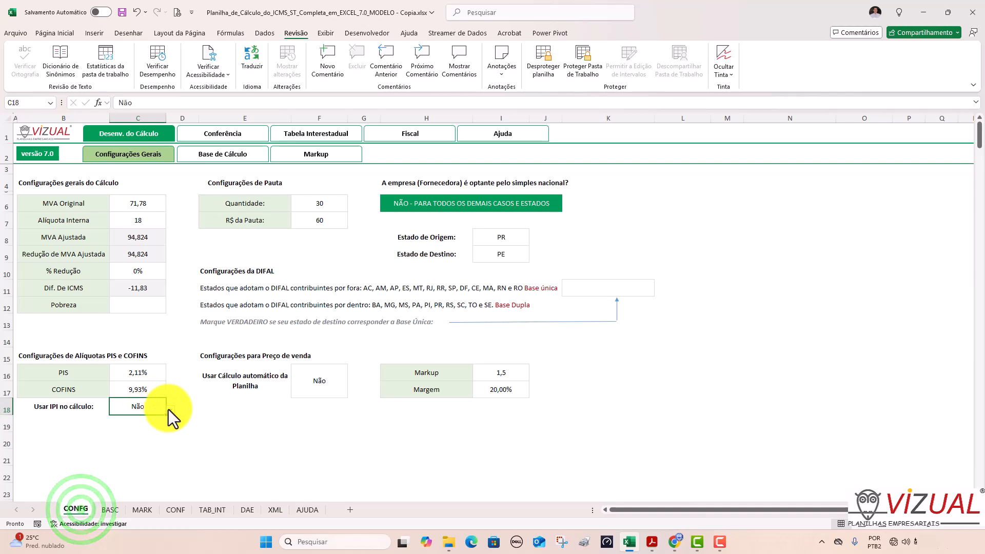
click(170, 409)
click(121, 420)
click(112, 509)
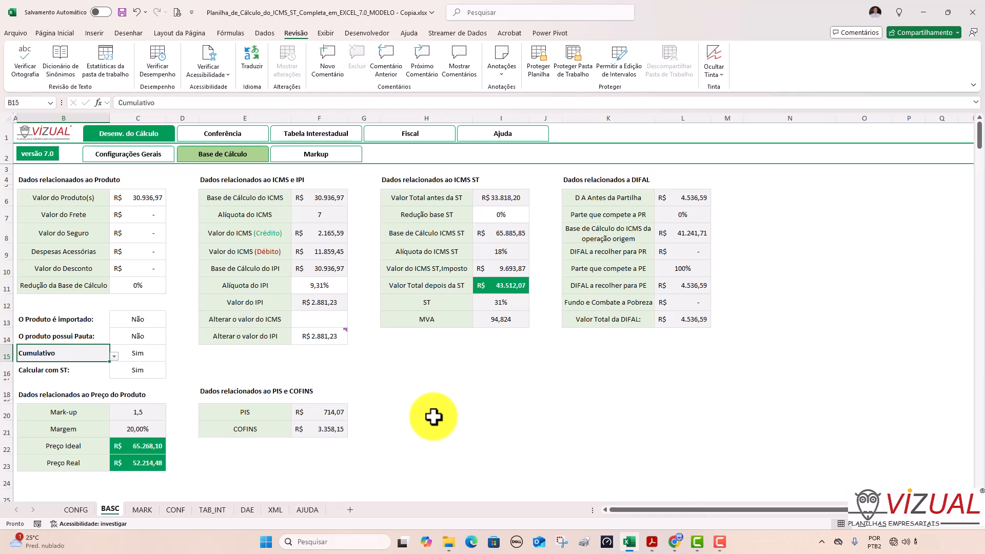
Compare the general settings on the CONFG sheet with the tax calculations on the BASC sheet.
click(76, 510)
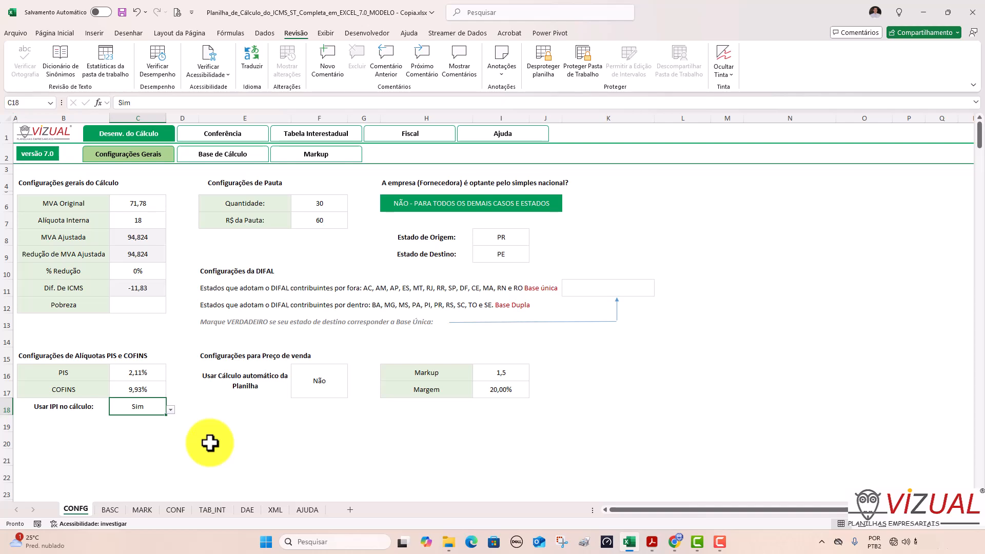
click(110, 512)
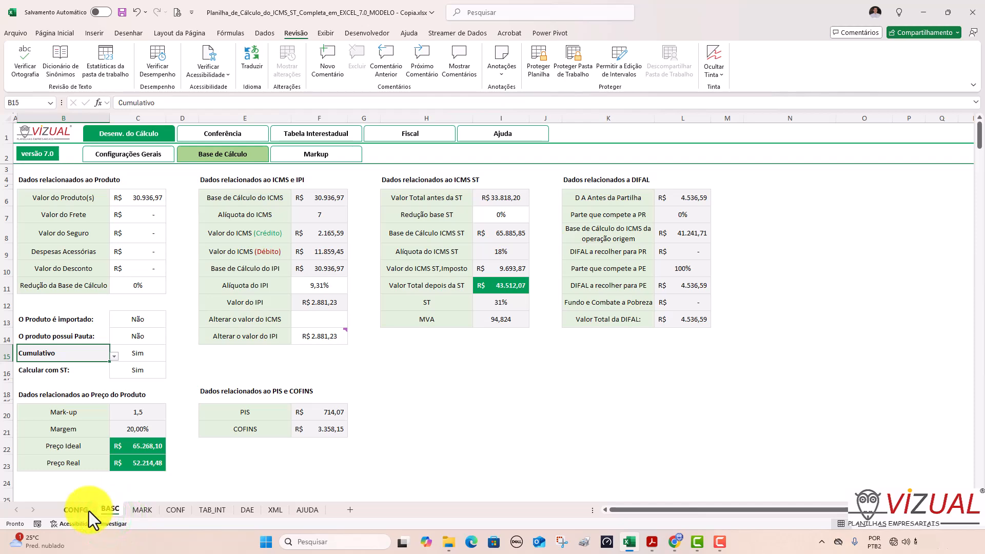
click(81, 510)
click(119, 509)
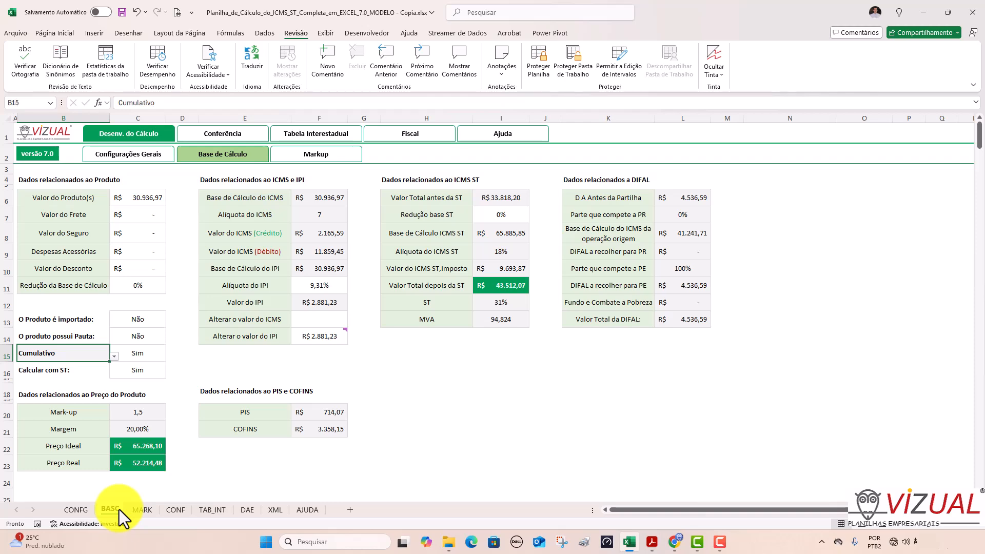
click(81, 510)
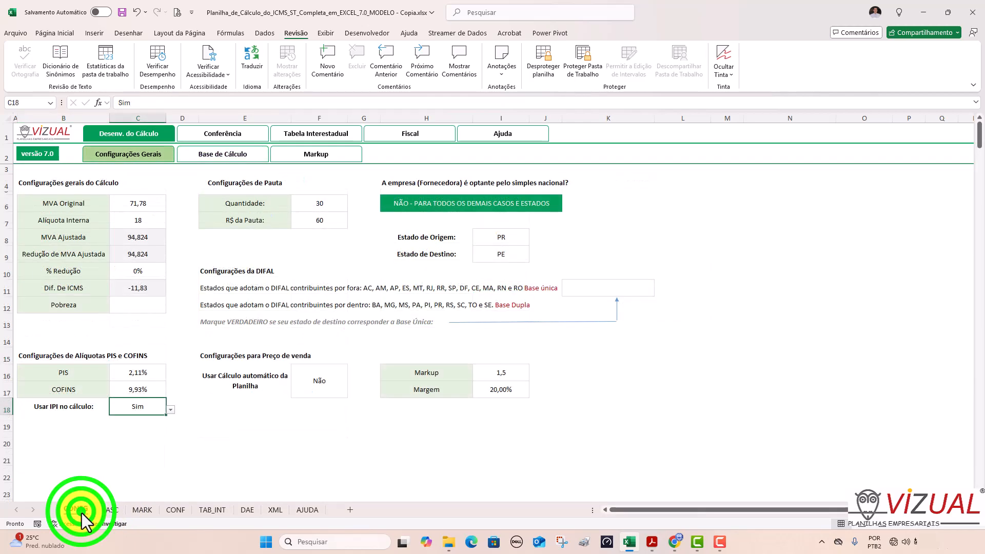
click(111, 511)
click(88, 513)
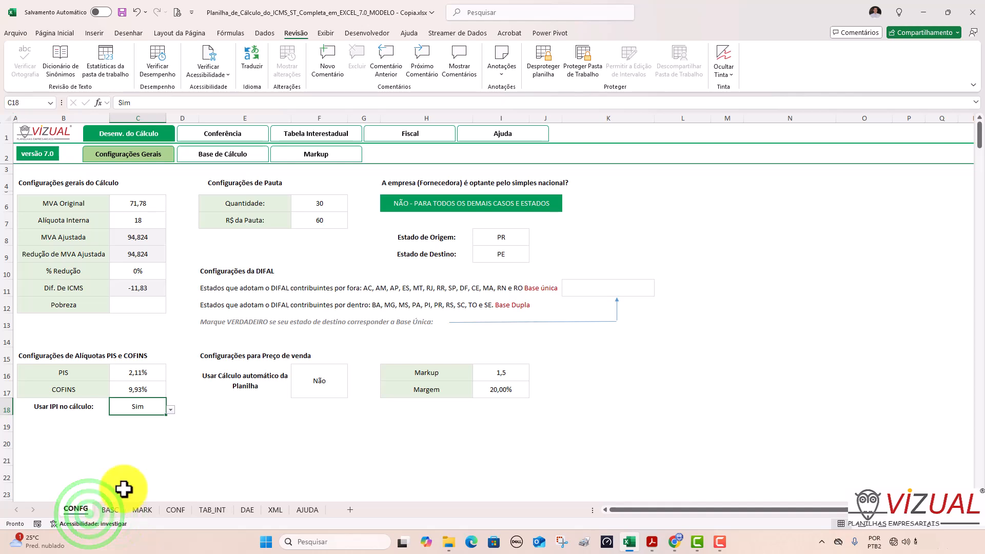
click(223, 154)
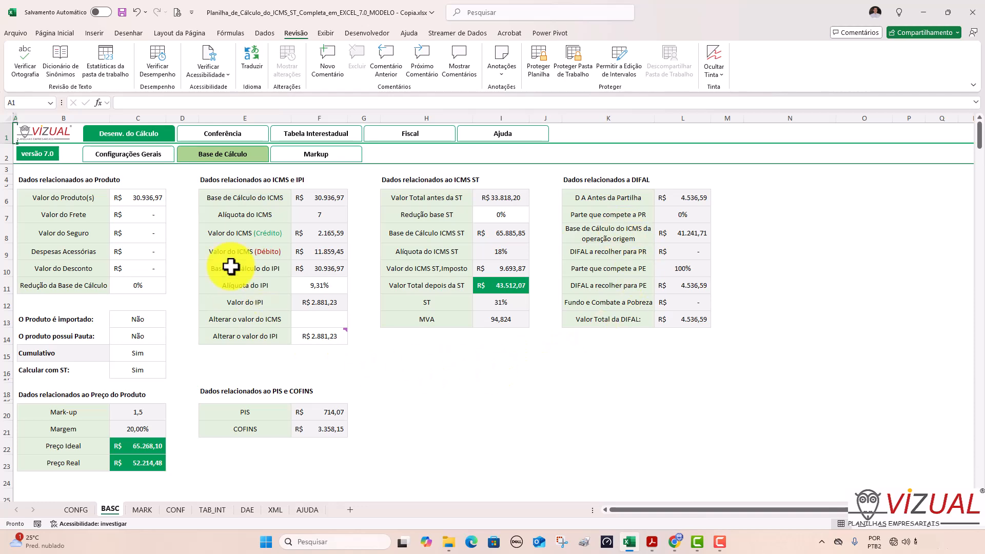
Compare the tax totals on the Conferência sheet with the figures on the Base de Cálculo sheet.
click(221, 134)
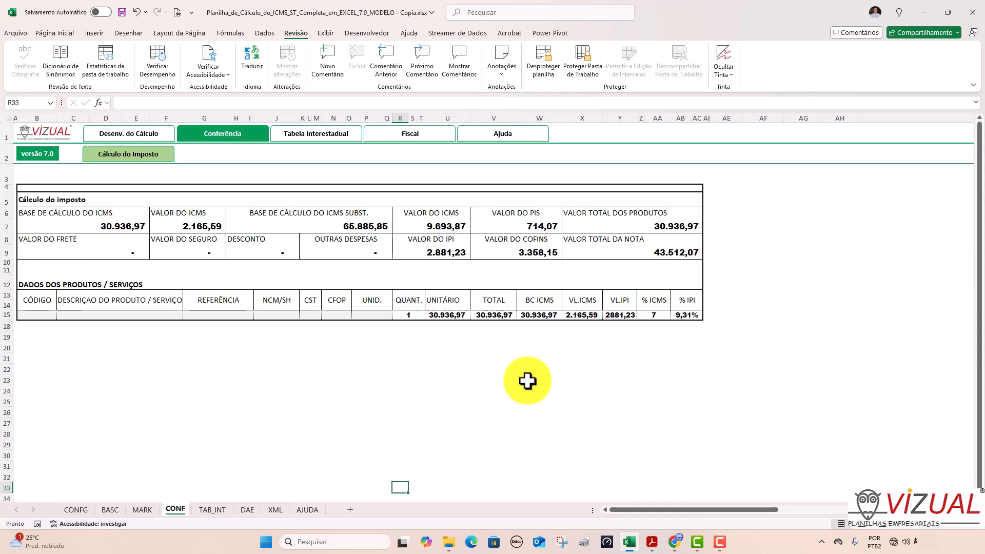
click(128, 135)
click(205, 157)
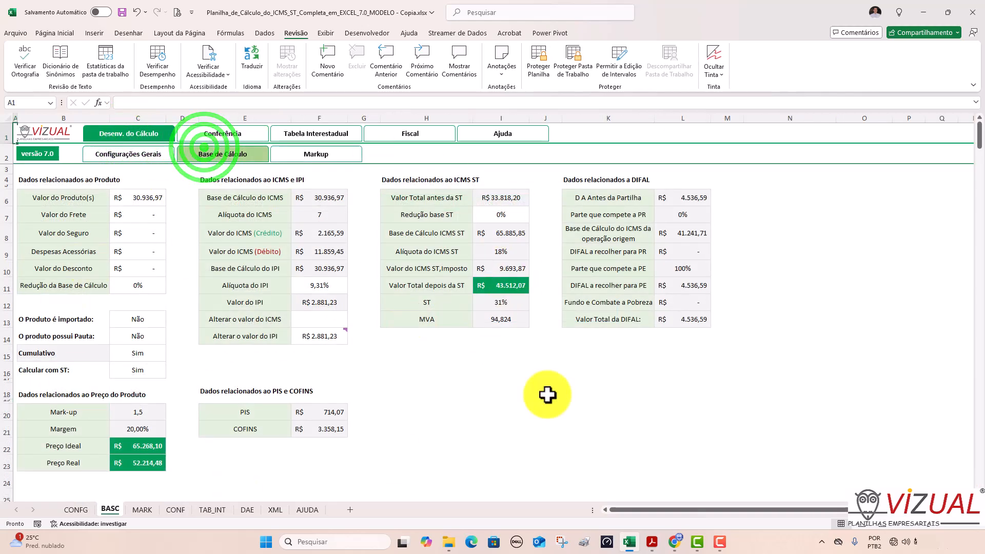
click(222, 136)
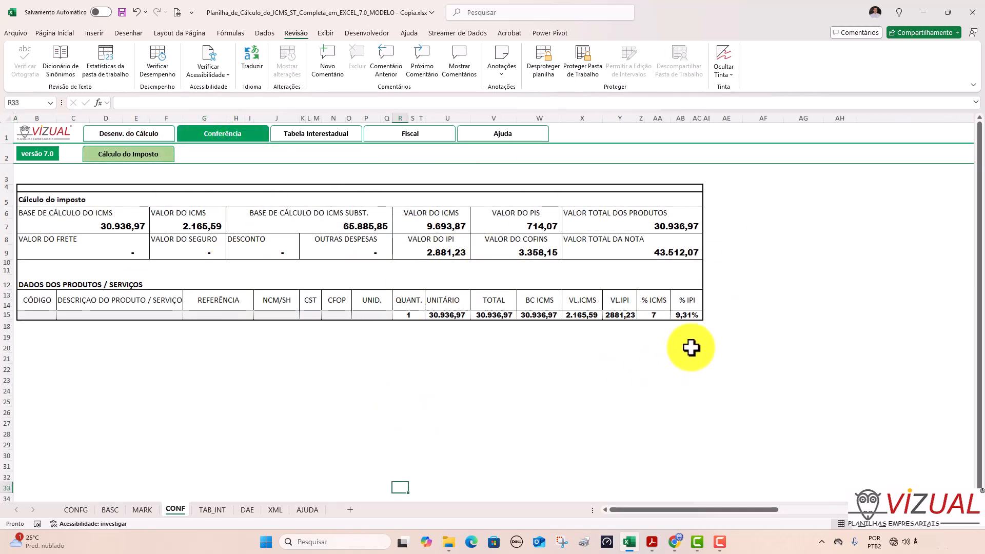
Mark the DIFAL Base única option in cell K11 as VERDADEIRO and clear it again, twice.
click(126, 134)
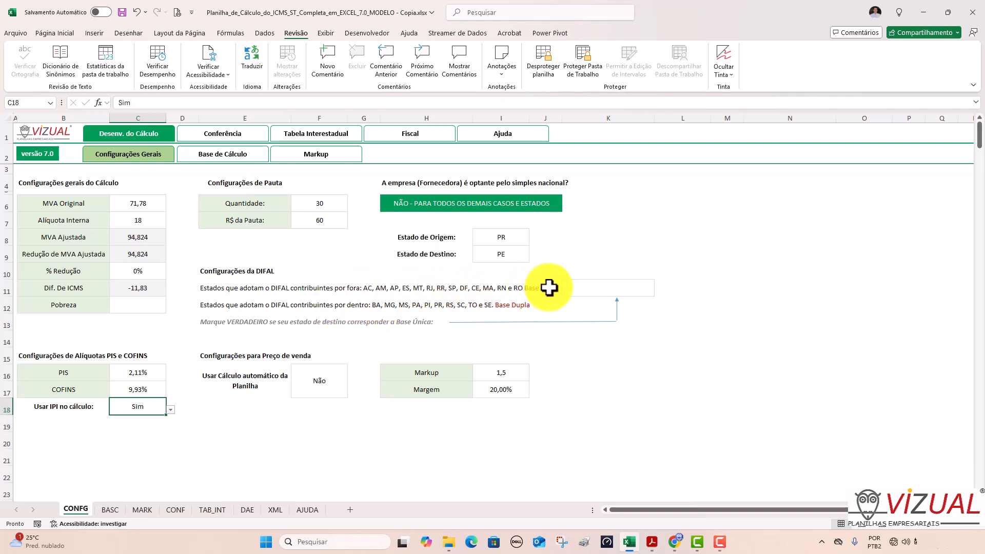
click(608, 288)
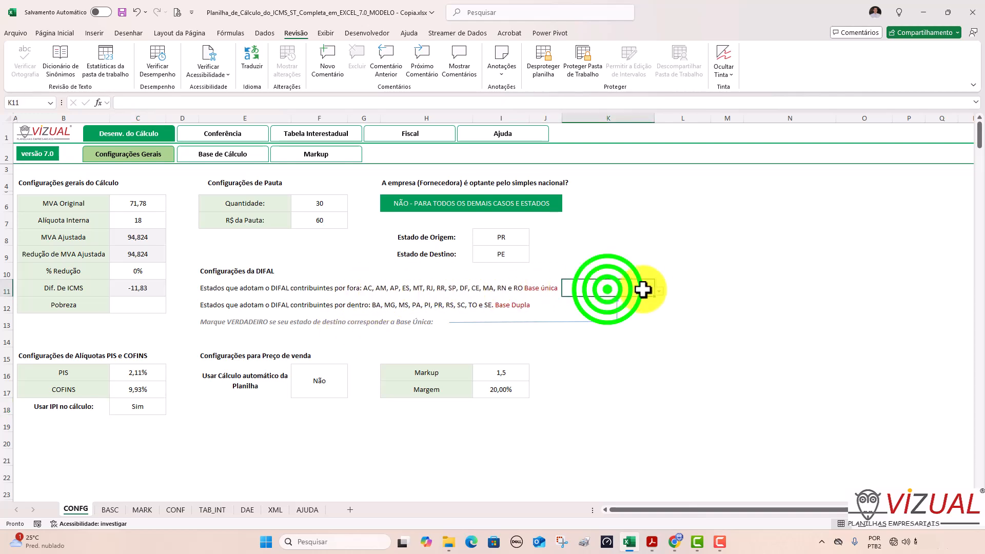
click(658, 290)
click(621, 302)
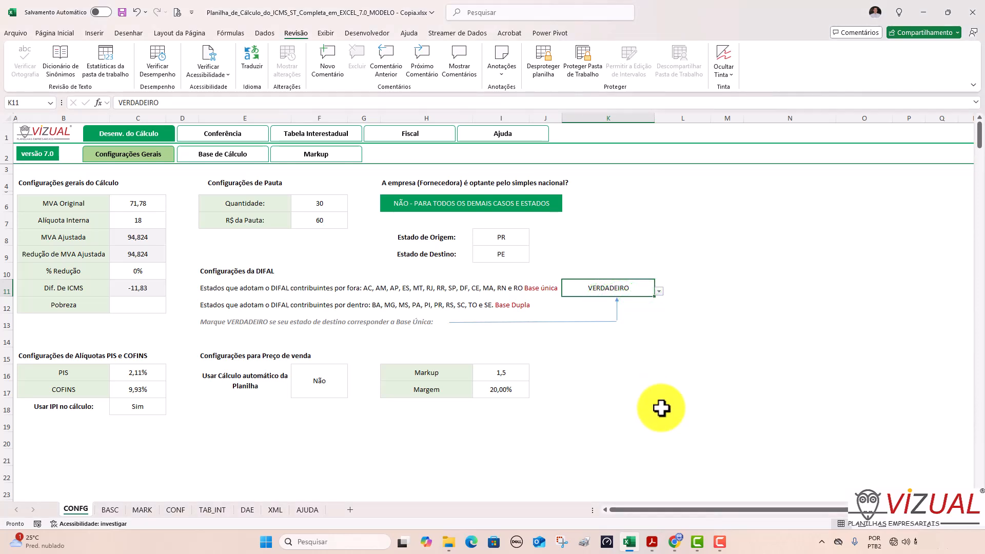
key(Delete)
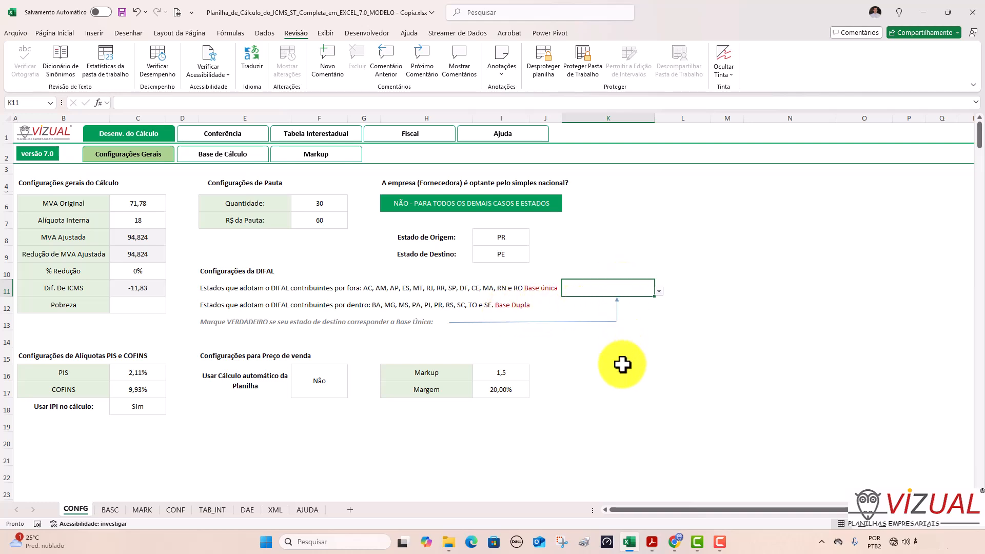
click(659, 291)
click(620, 301)
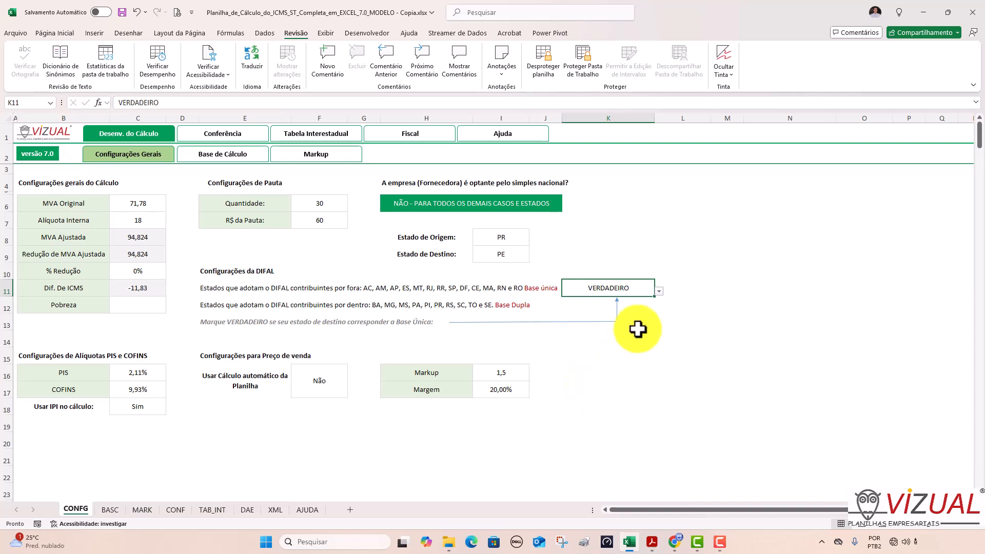
key(Delete)
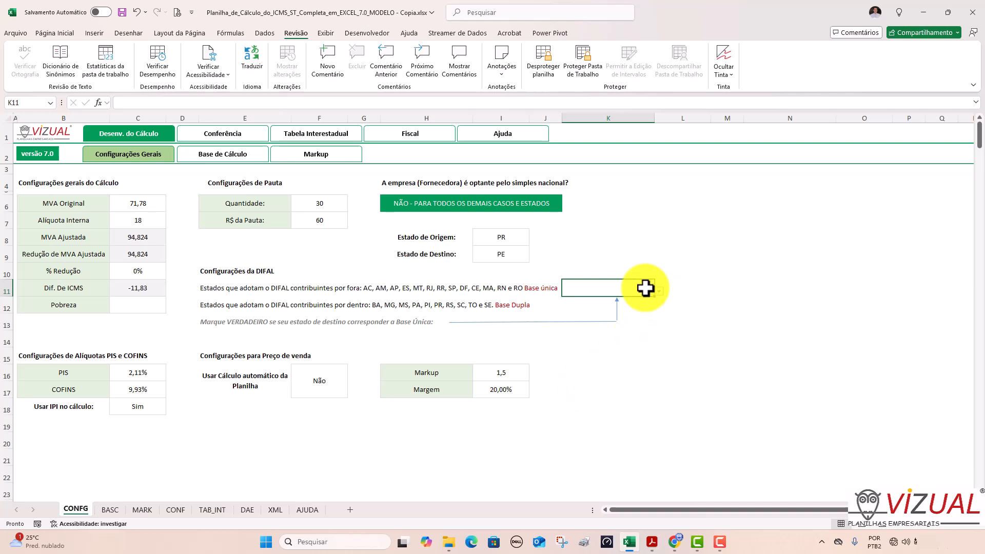
Set the Estado de Origem to SP on the CONFG sheet and check the DIFAL data on the BASC sheet.
click(225, 159)
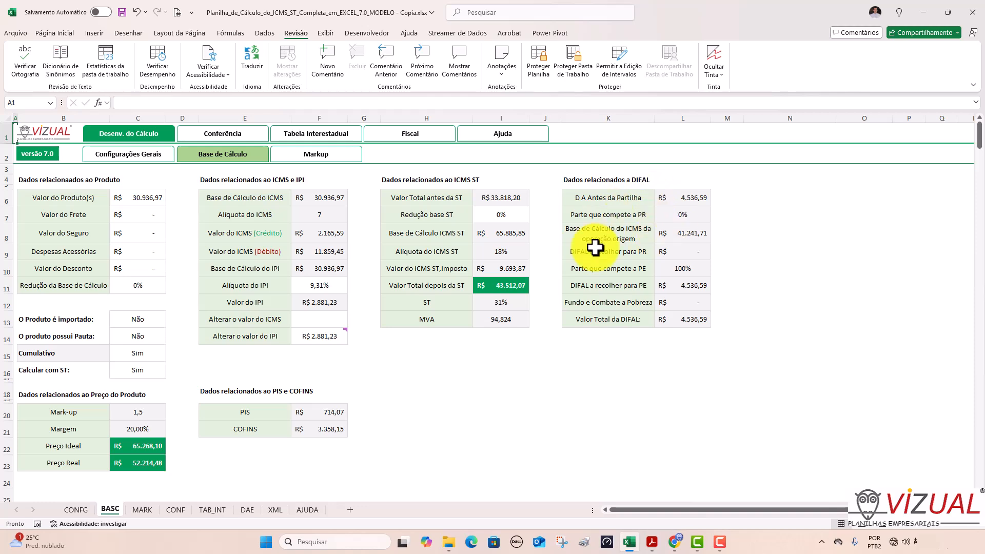
click(76, 510)
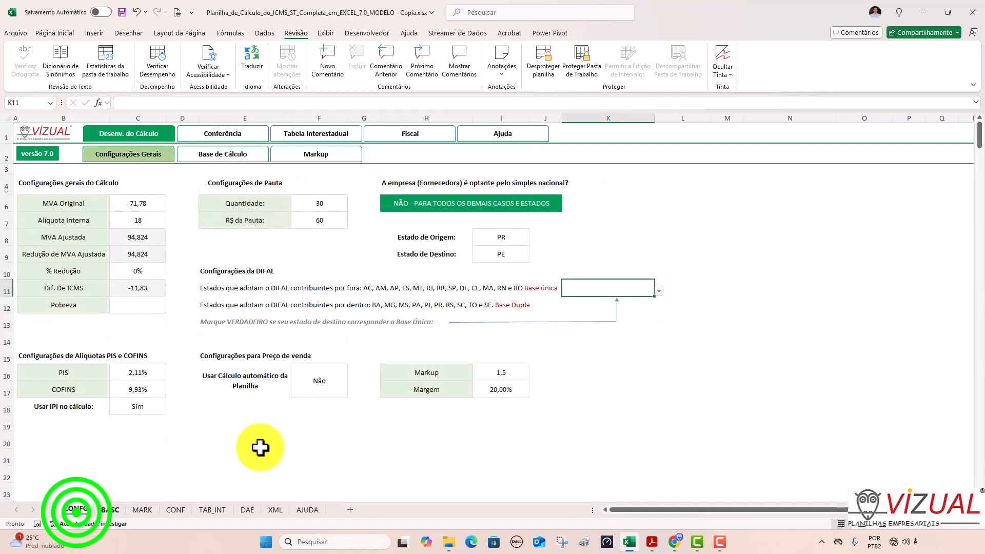
click(512, 237)
click(534, 240)
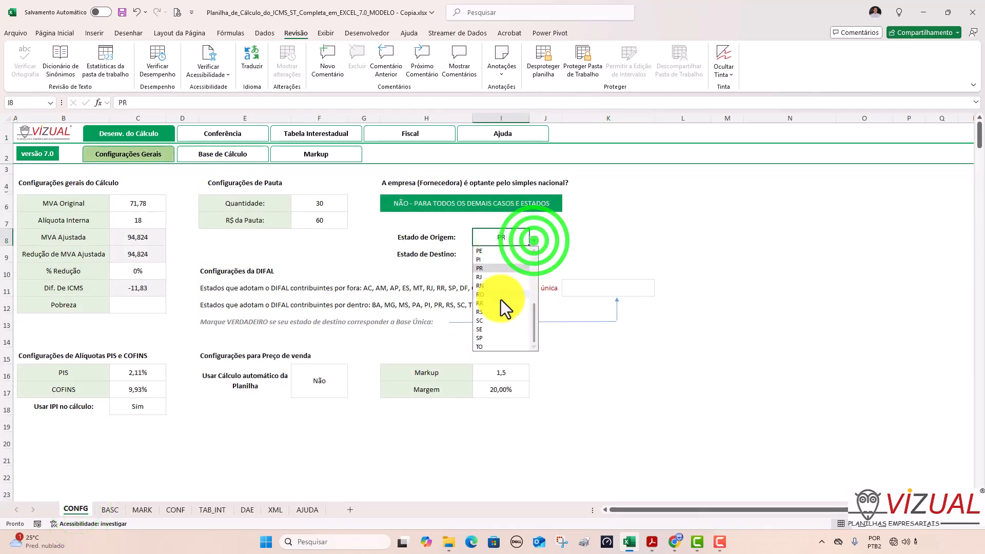
click(486, 335)
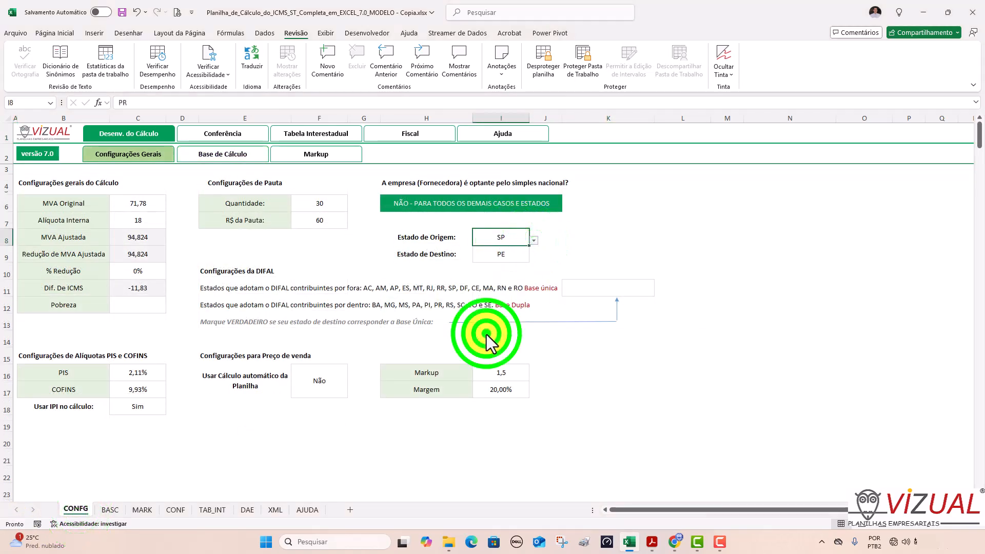
click(110, 510)
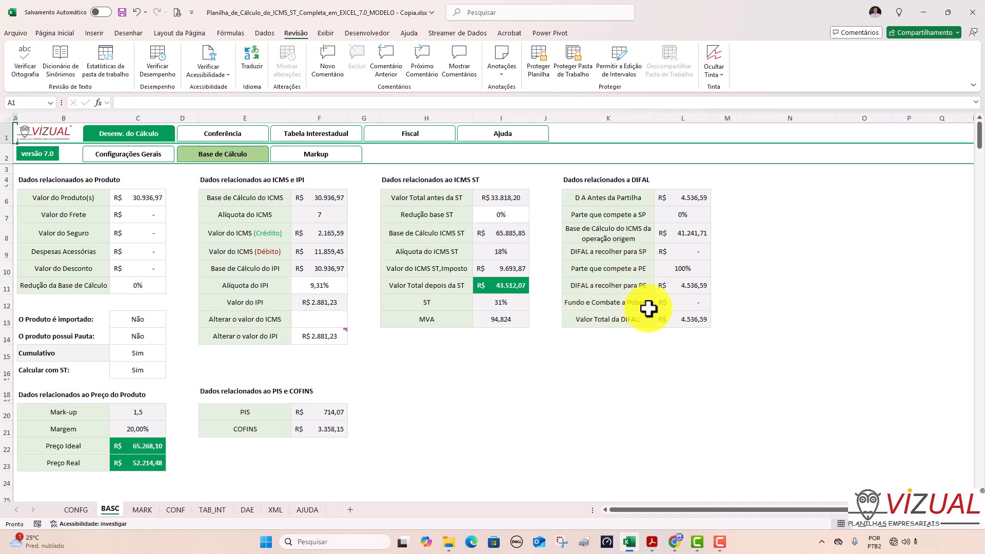
Enter 2 as the Pobreza rate on the CONFG sheet and check the Fundo e Combate a Pobreza value on BASC.
click(76, 509)
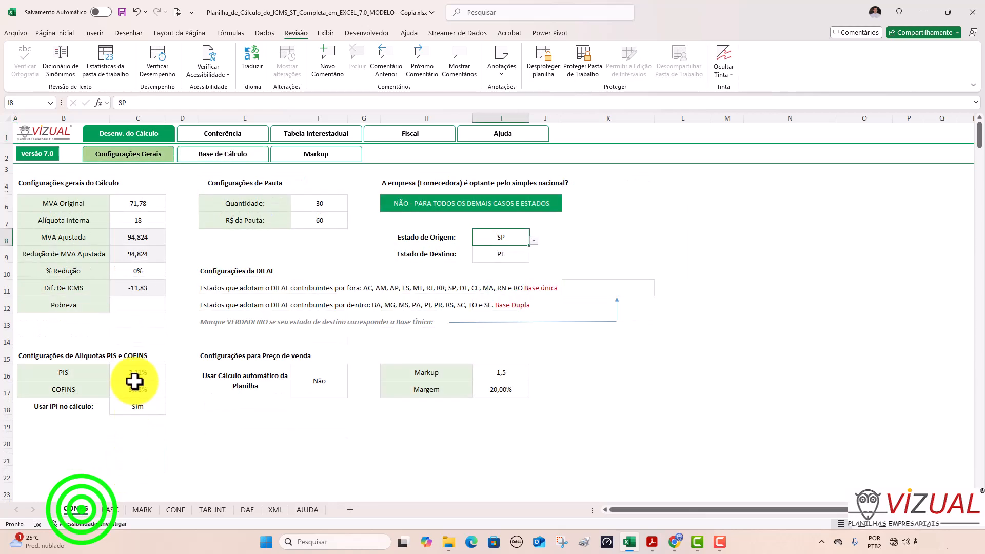
click(131, 304)
text(2)
key(Return)
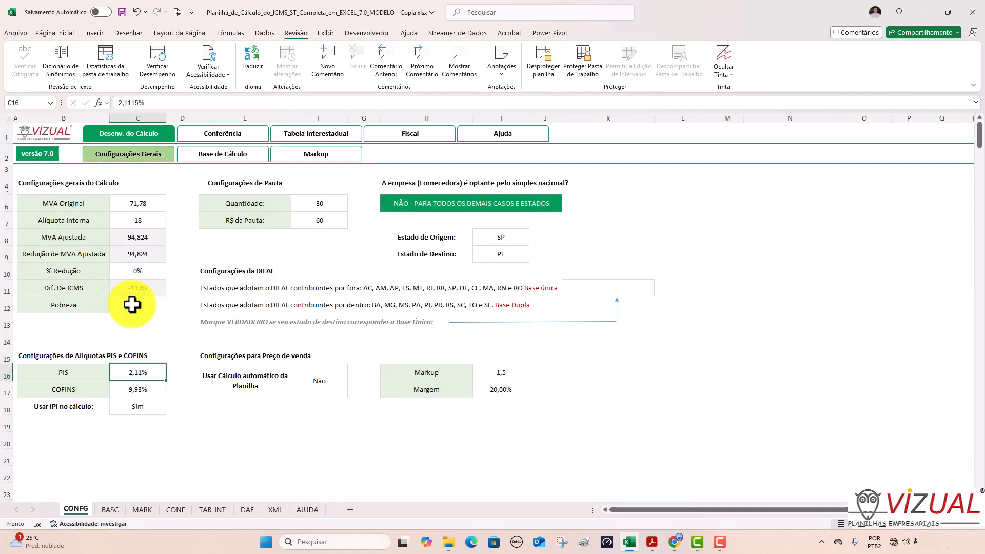
click(110, 514)
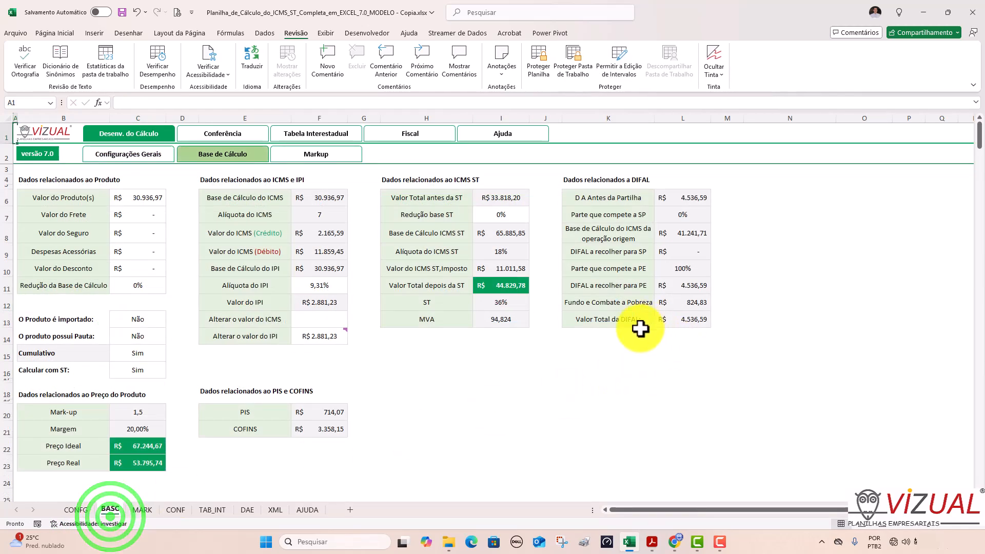
Clear the Pobreza rate on the CONFG sheet and review the DIFAL data on the BASC sheet.
click(73, 509)
click(141, 306)
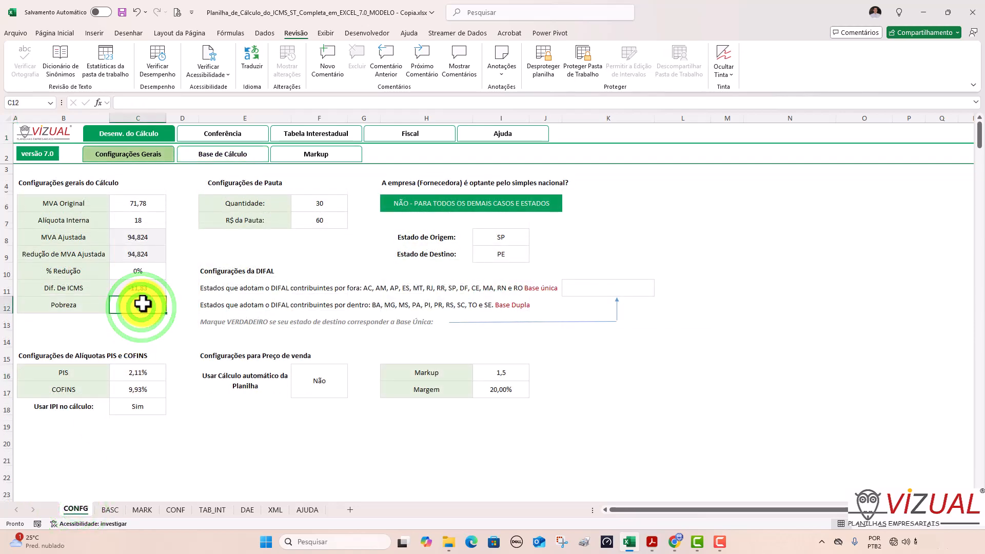
key(Delete)
click(110, 511)
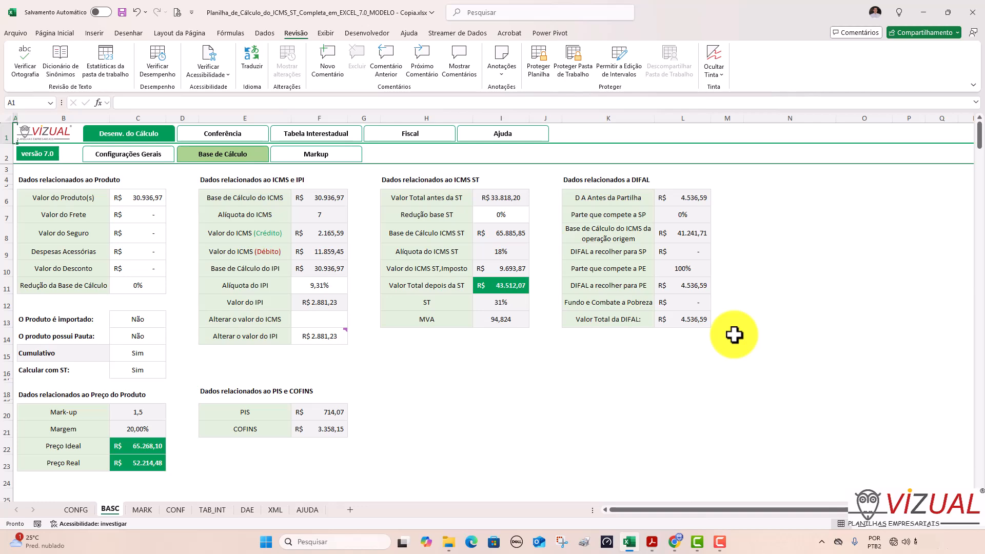
Examine the DIFAL Base única and Base Dupla settings alongside the DIFAL data on the Base de Cálculo sheet.
click(128, 153)
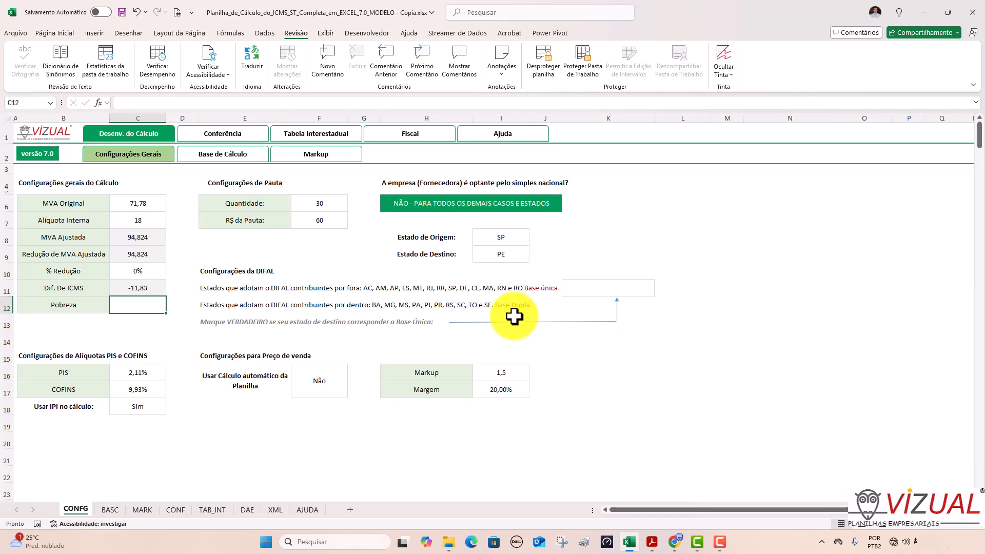
click(594, 282)
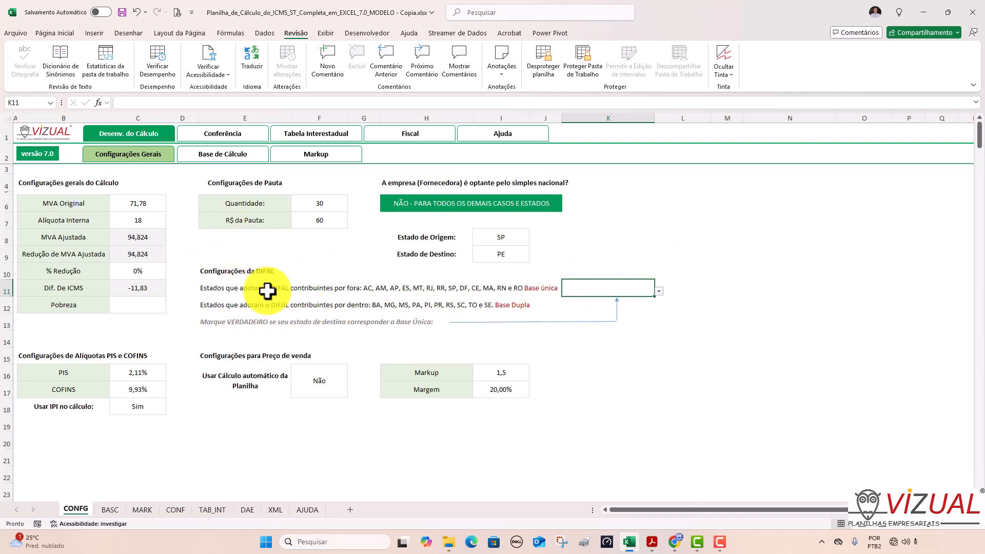
click(228, 154)
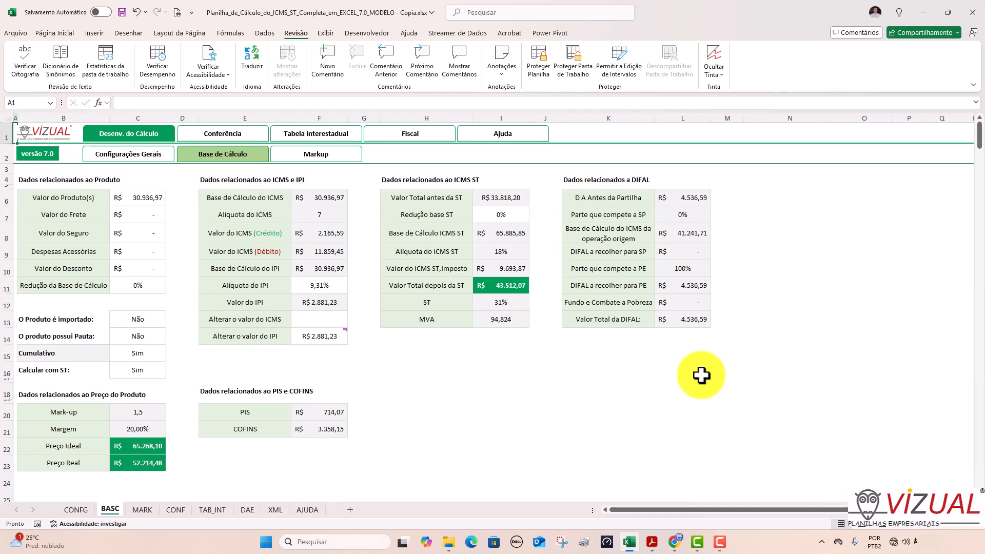
click(77, 516)
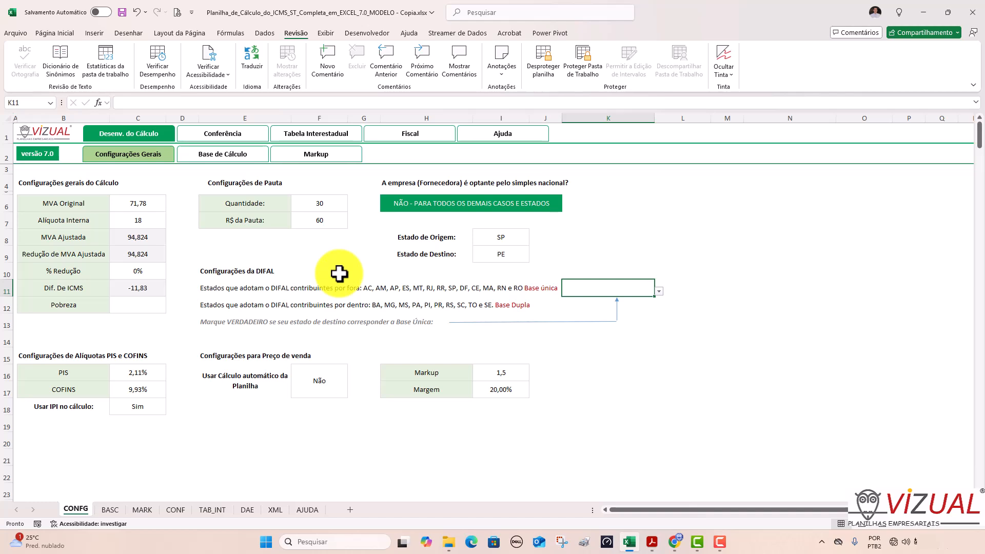
Check the Pauta Quantidade and R$ da Pauta fields on the CONFG sheet, and set O produto possui Pauta to Sim on BASC.
click(328, 218)
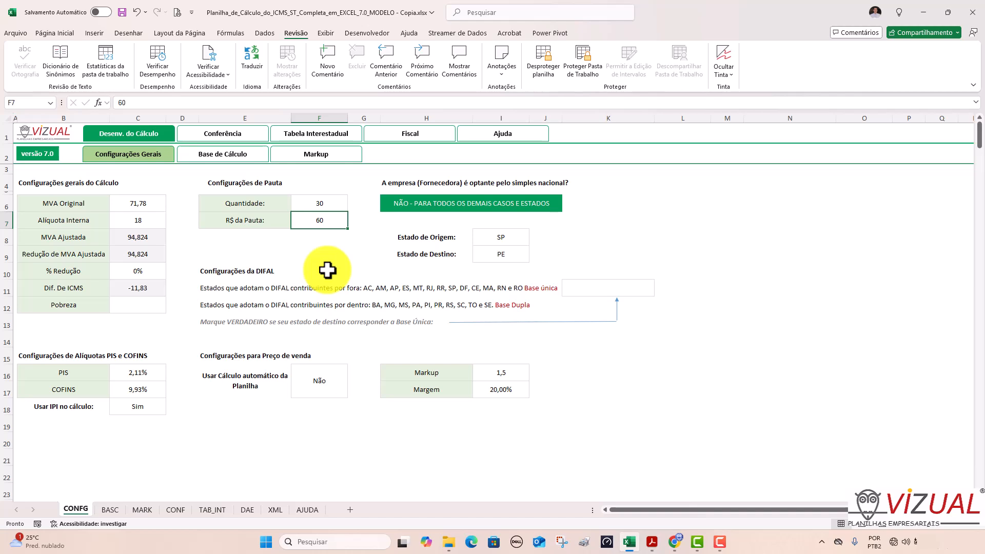
click(324, 206)
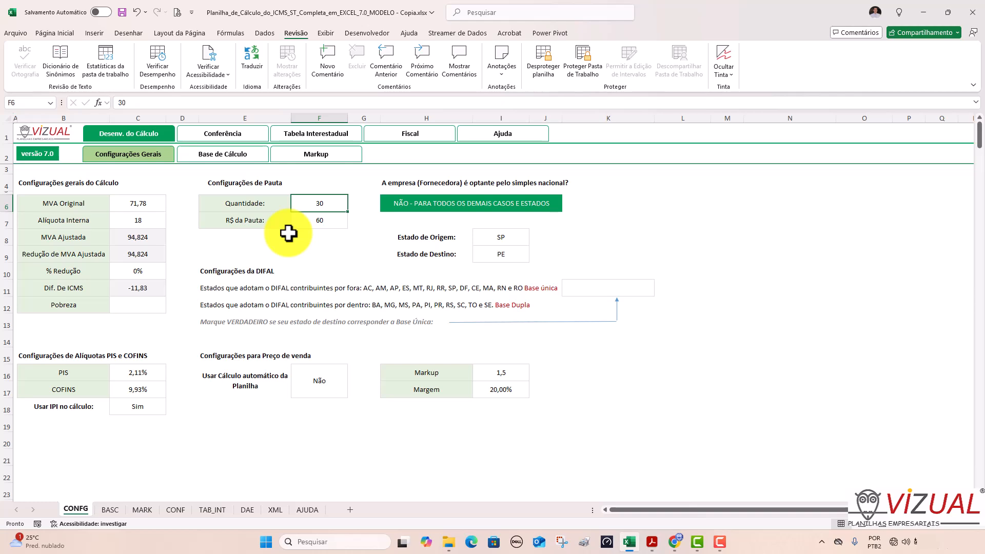
click(325, 204)
click(325, 218)
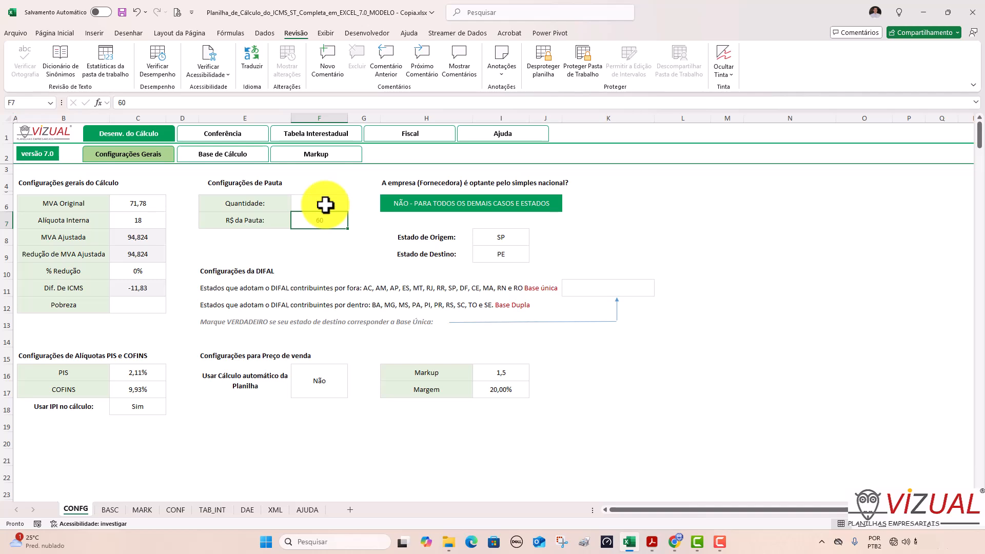
click(214, 157)
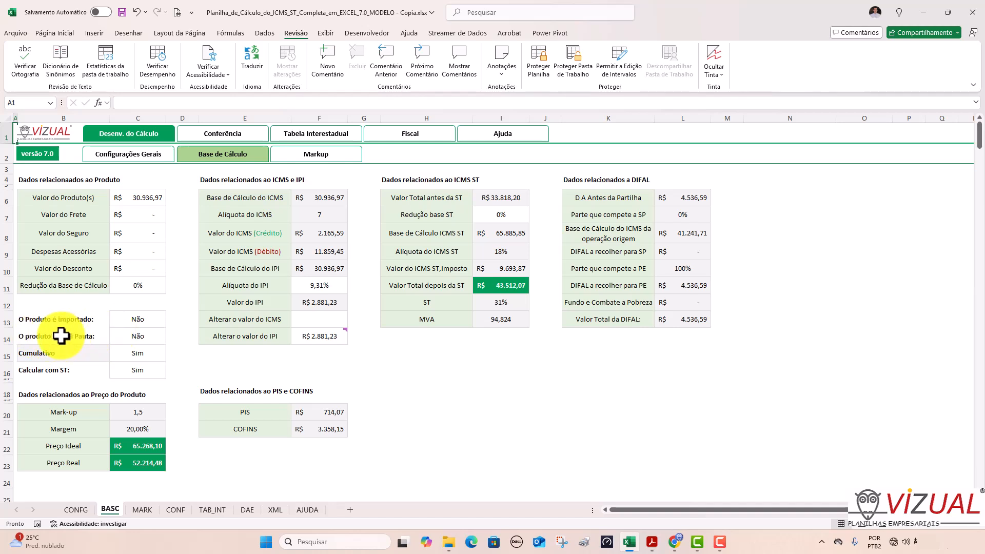
click(137, 337)
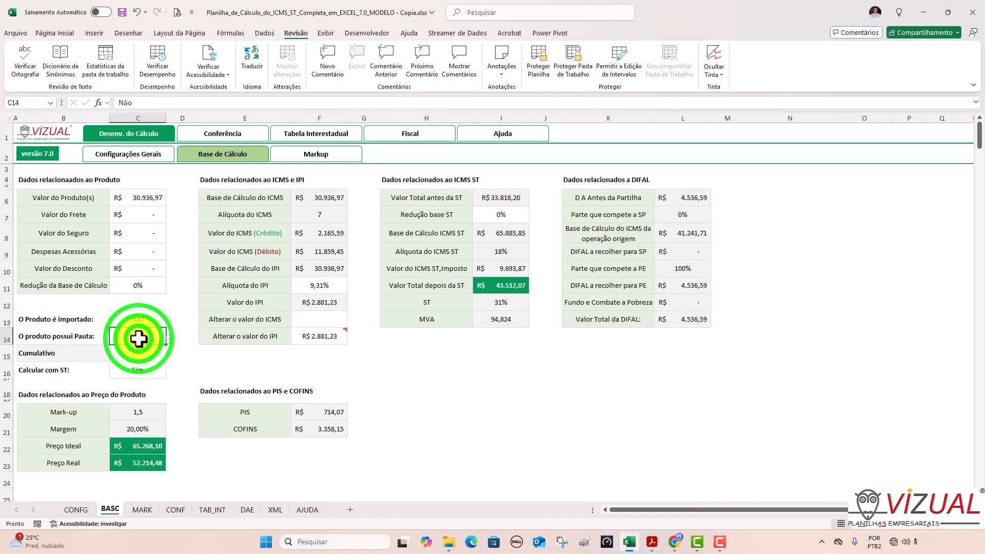
click(170, 340)
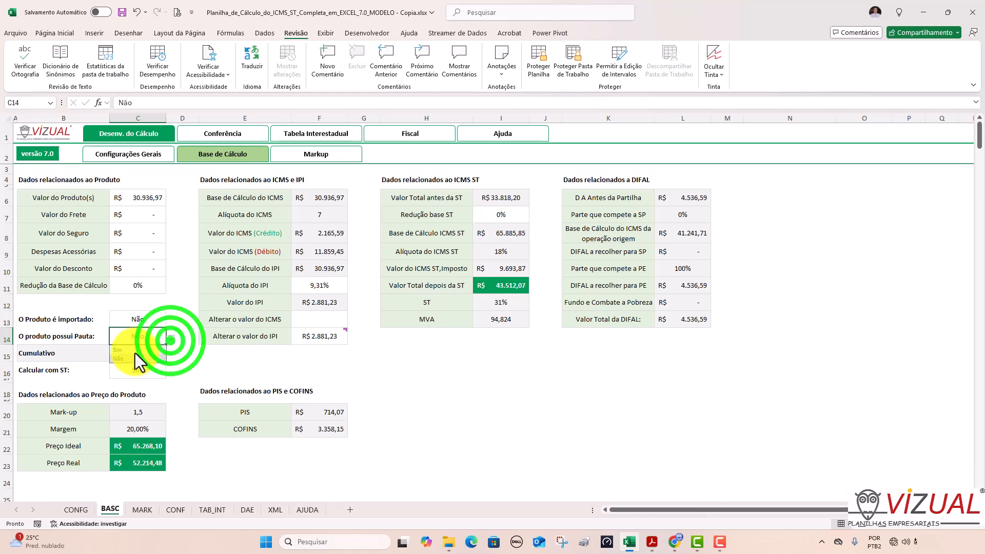
click(131, 350)
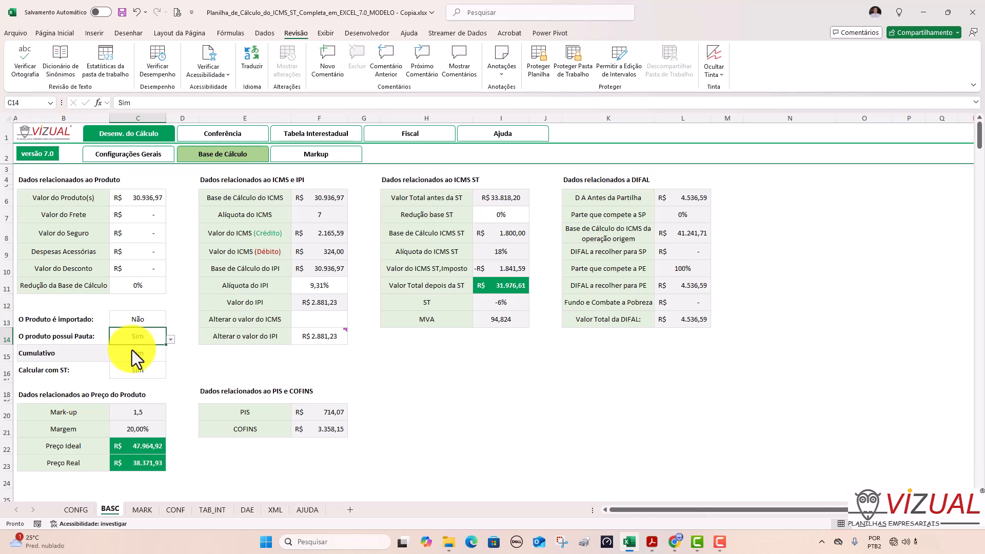
Switch O produto possui Pauta to Não and back to Sim to compare the ICMS ST data on BASC.
click(170, 339)
click(149, 355)
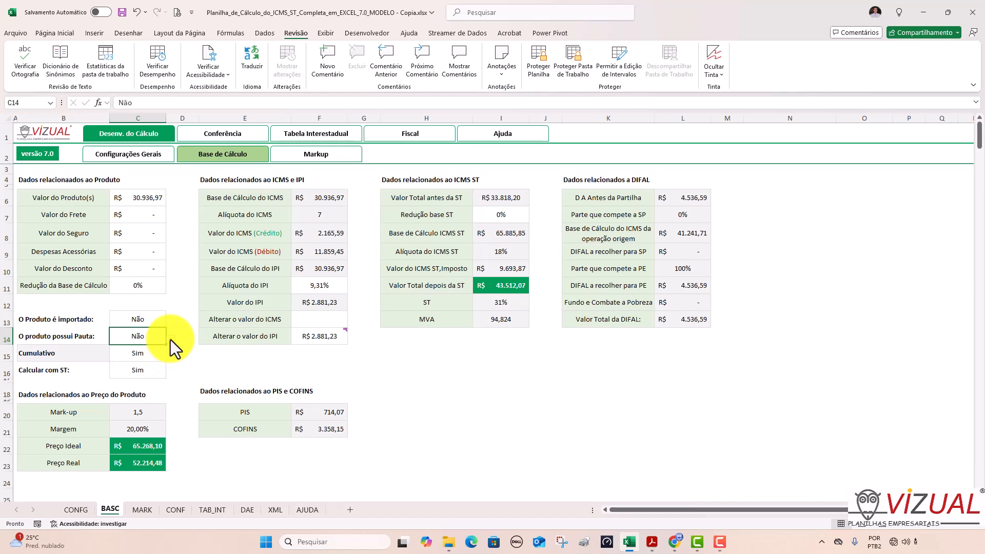
click(170, 339)
click(145, 351)
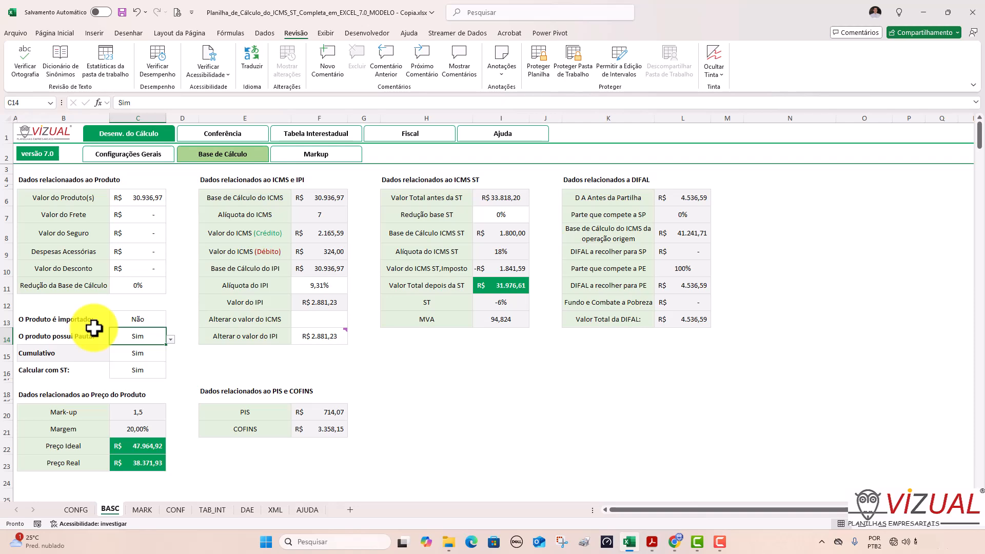
Clear the Pauta Quantidade and R$ da Pauta values on the CONFG sheet and check the tax data on BASC.
click(78, 511)
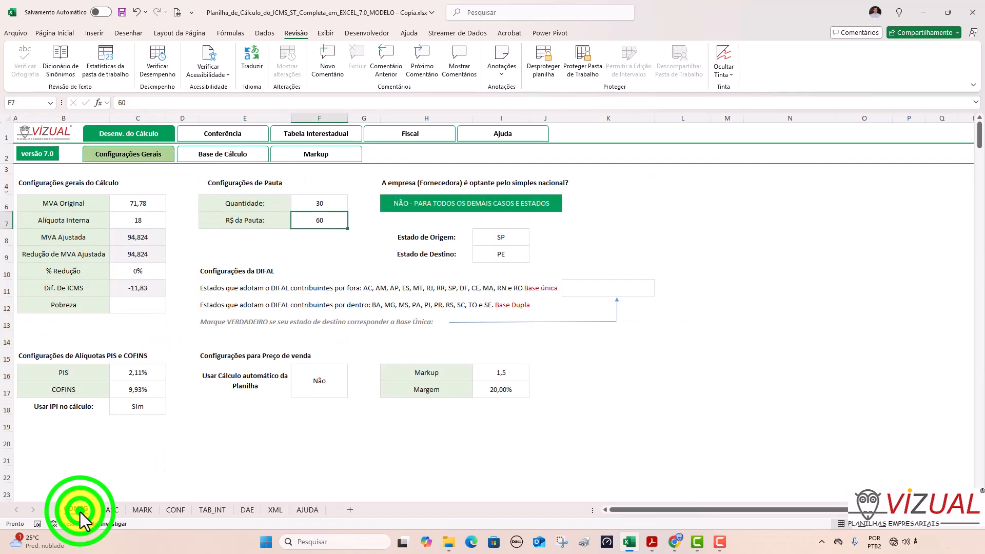
drag(318, 200, 322, 213)
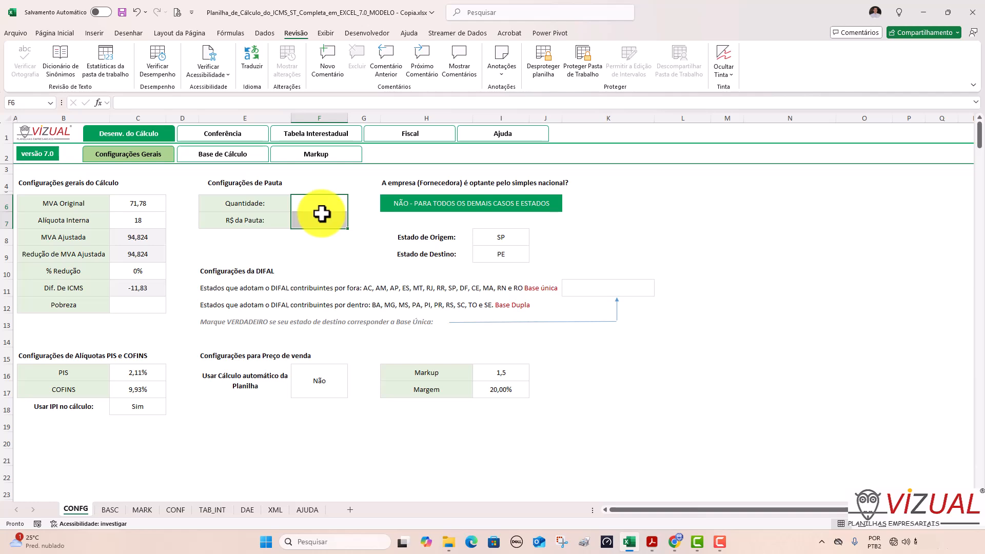
click(324, 202)
click(110, 509)
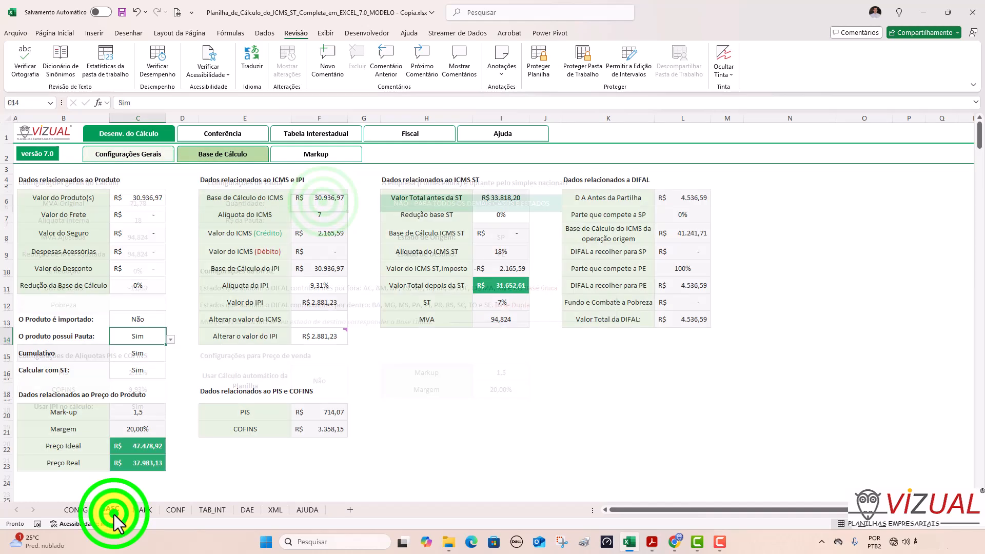
Set O produto possui Pauta to Não on BASC and review the Configurações Gerais and Base de Cálculo sheets.
click(174, 341)
click(141, 358)
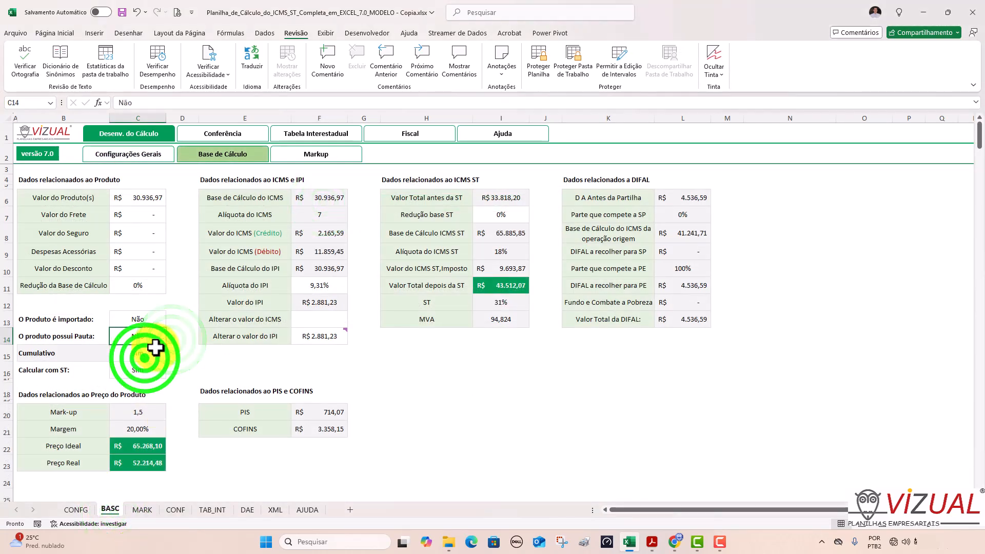
click(81, 511)
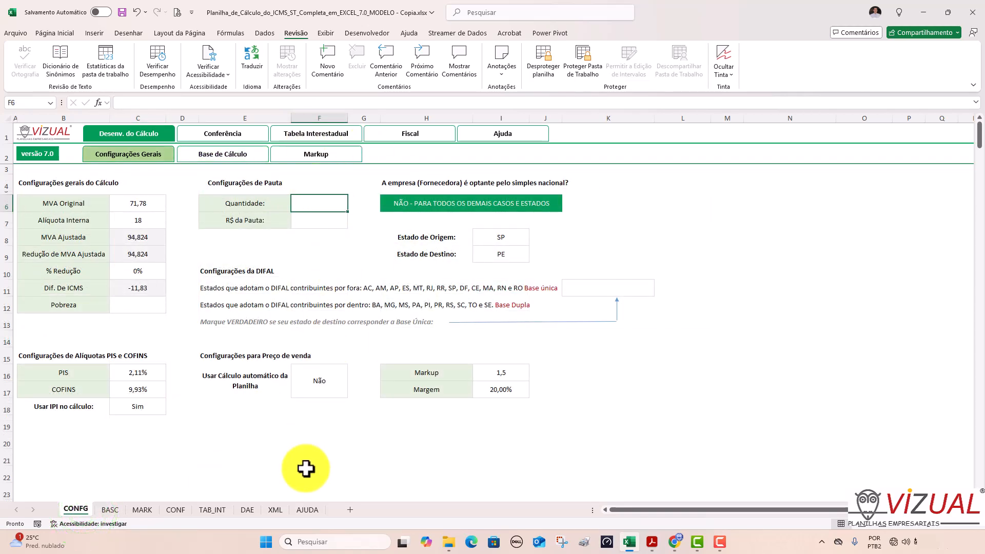
click(111, 510)
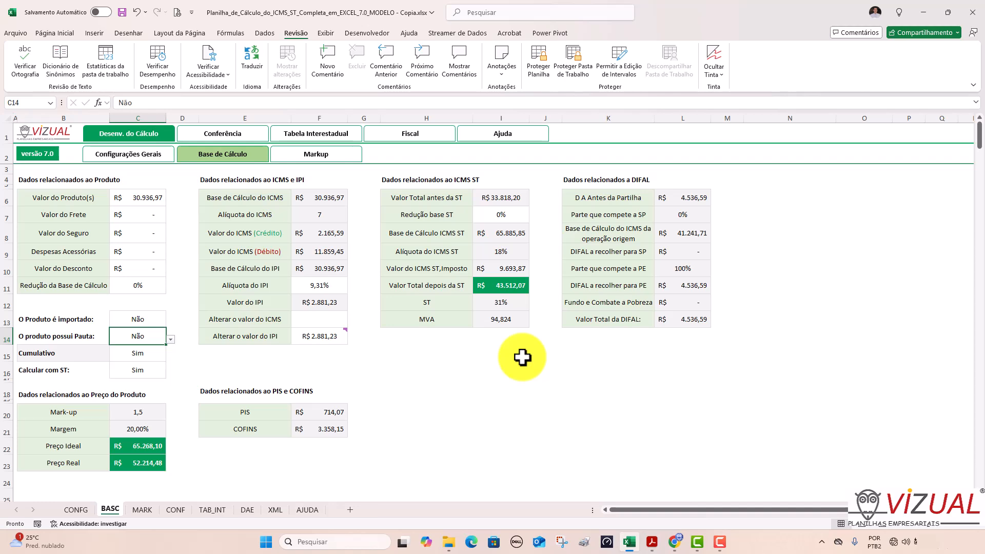
click(75, 510)
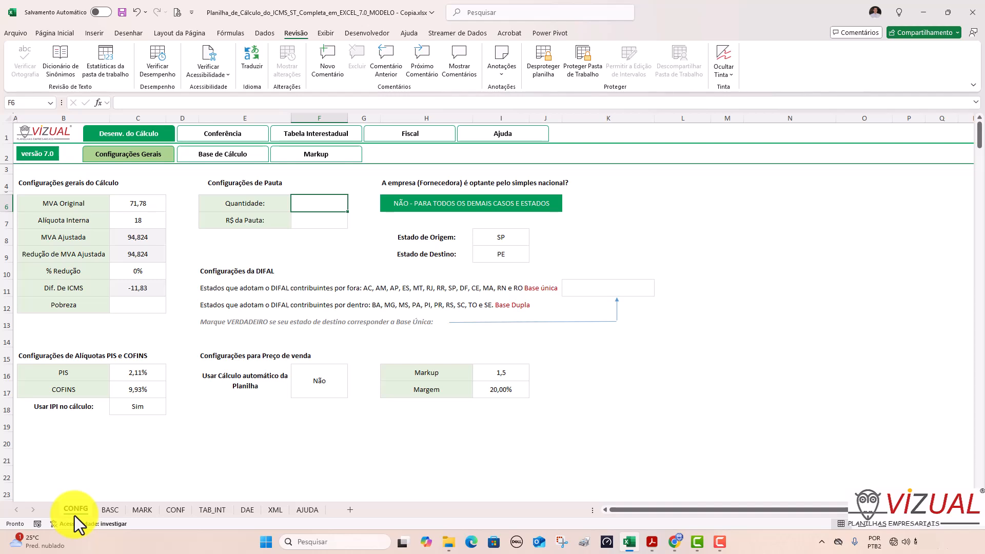
click(229, 156)
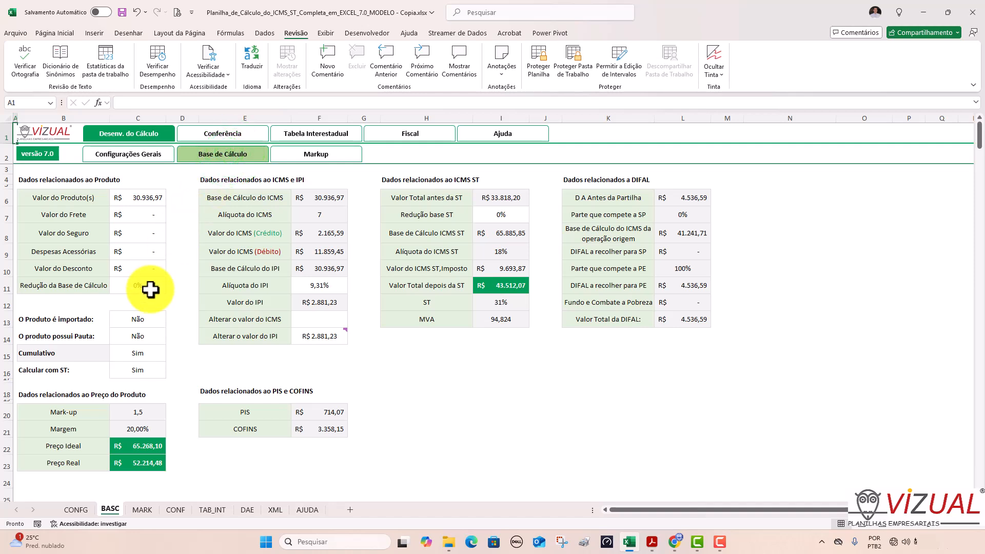
Set Calcular com ST to Não on BASC, check the ICMS ST data, and restore the option to Sim.
click(150, 370)
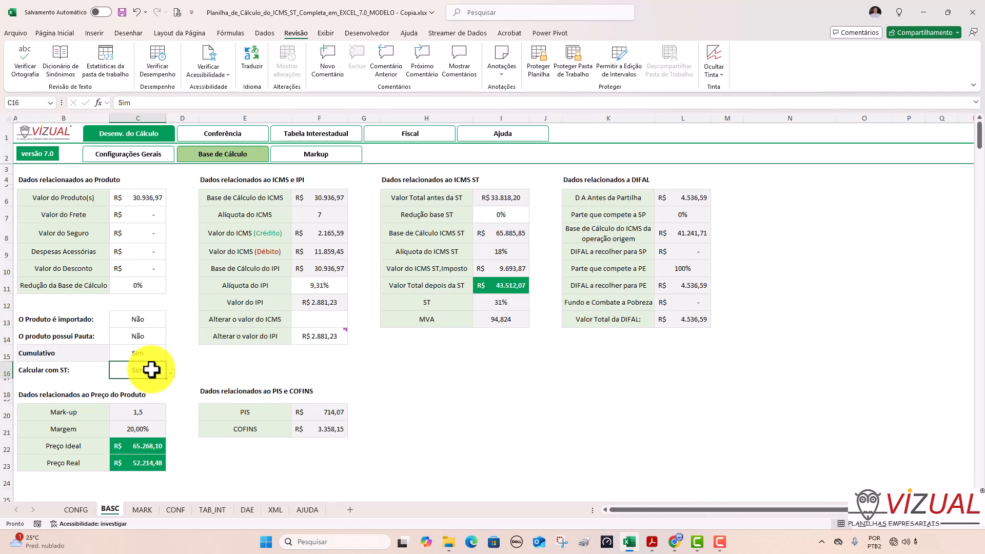
click(171, 373)
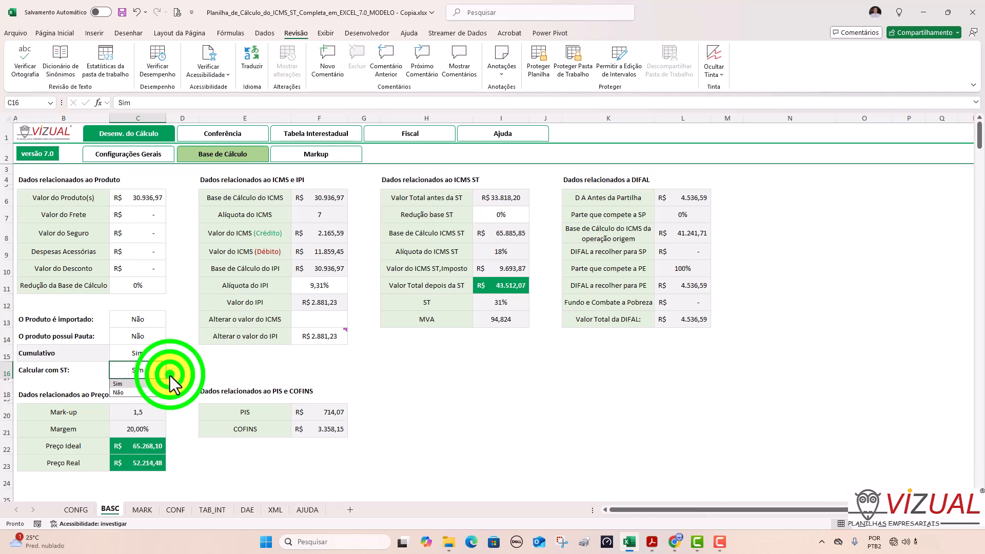
click(153, 392)
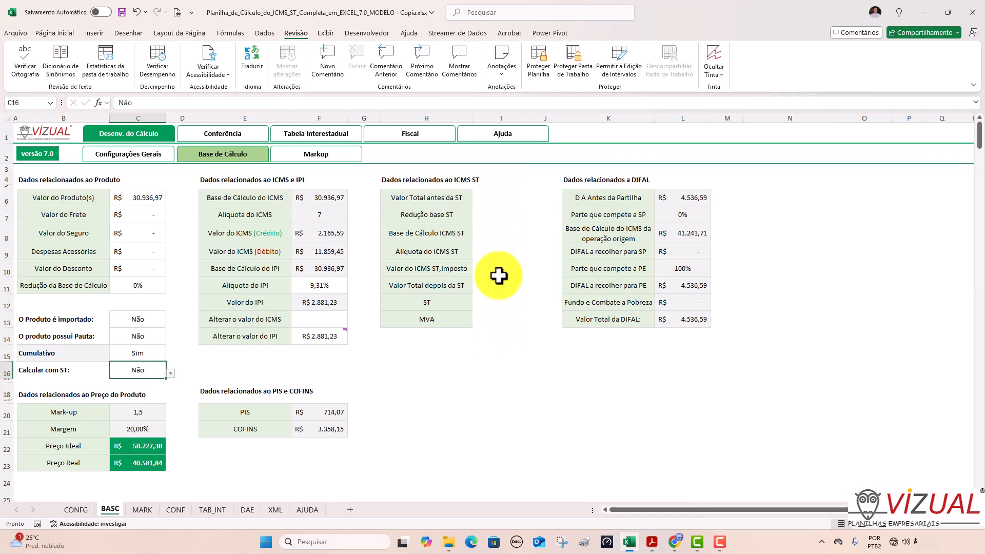
click(171, 374)
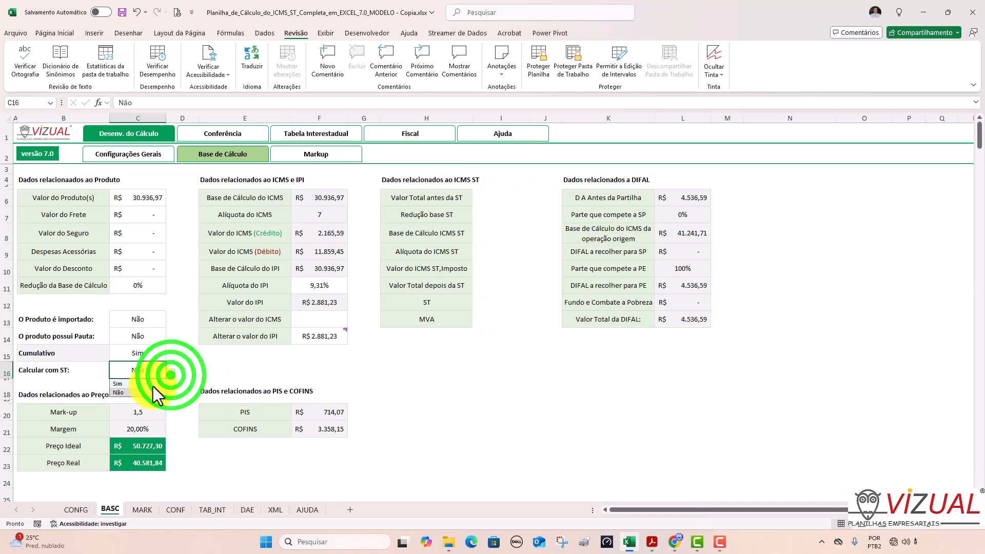
click(153, 385)
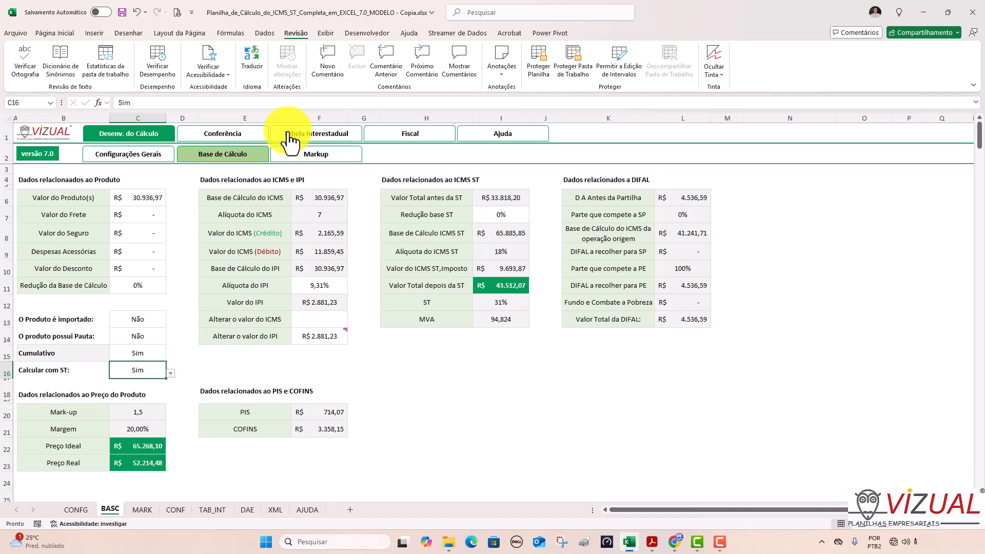
Examine the Configurações para o Markup fields on the Markup sheet, from Média Faturamento Mensal through the Especificar outros encargos rows.
click(315, 155)
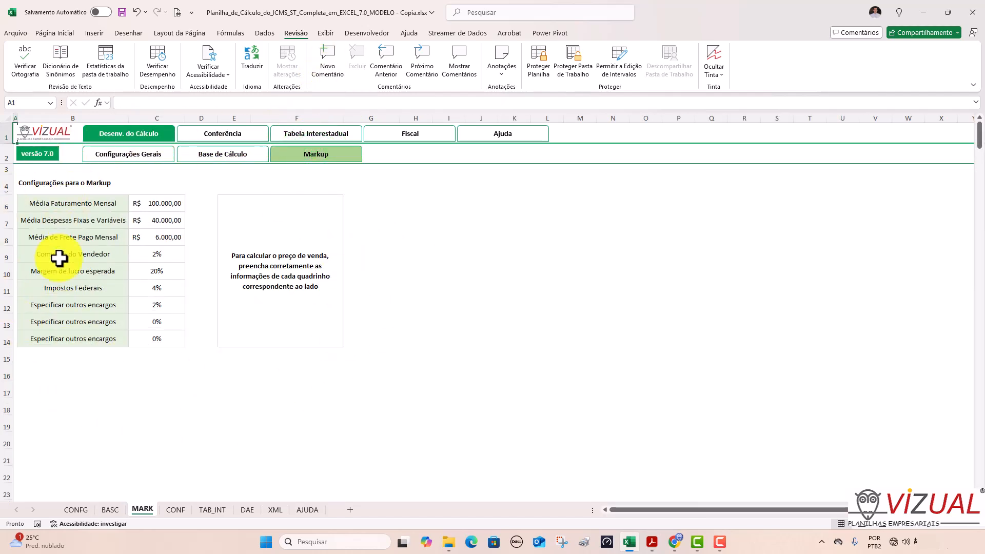
click(164, 205)
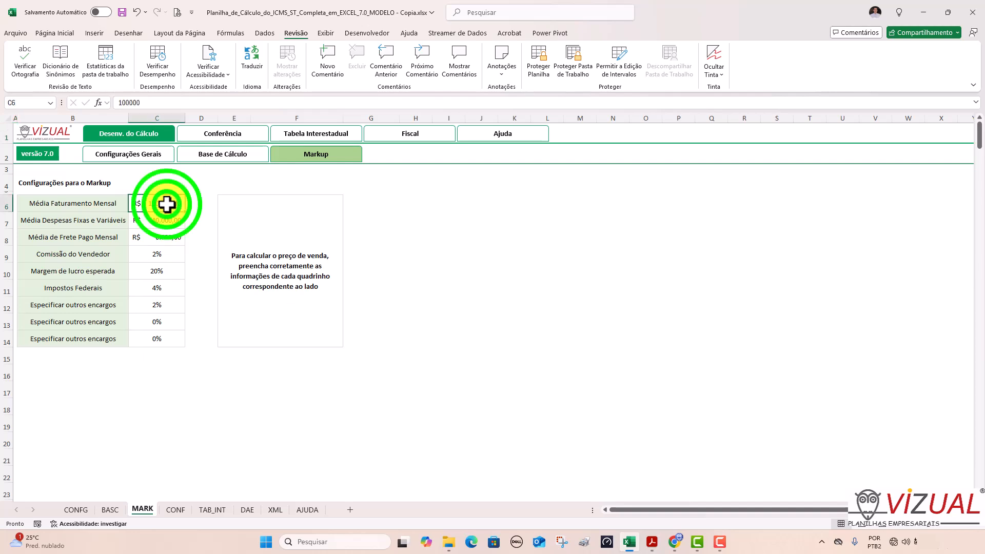
click(165, 217)
click(99, 205)
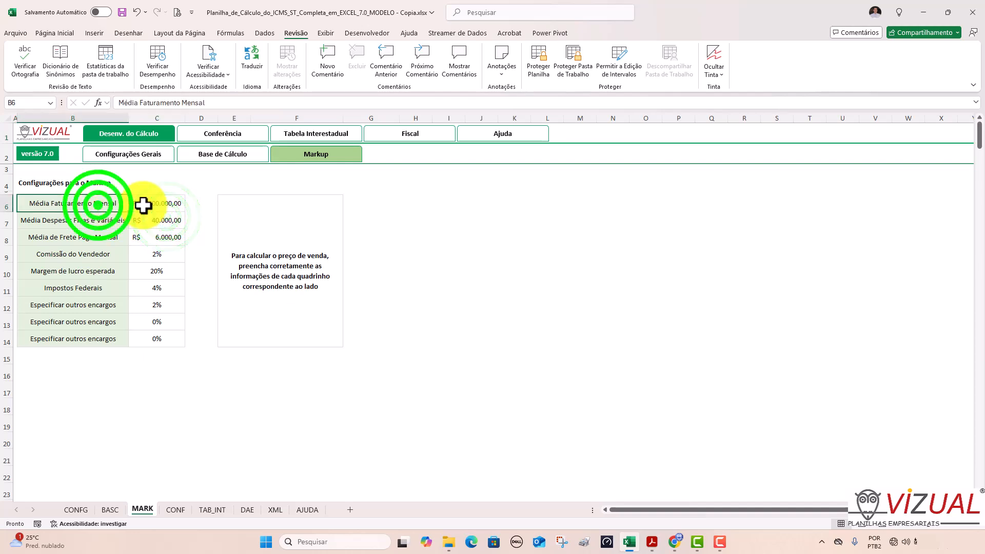
click(160, 204)
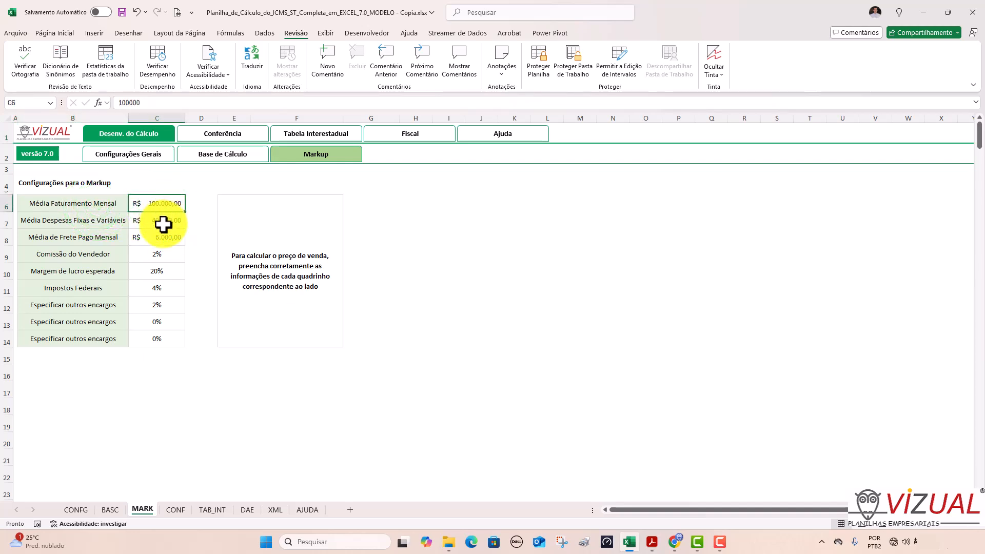
click(163, 224)
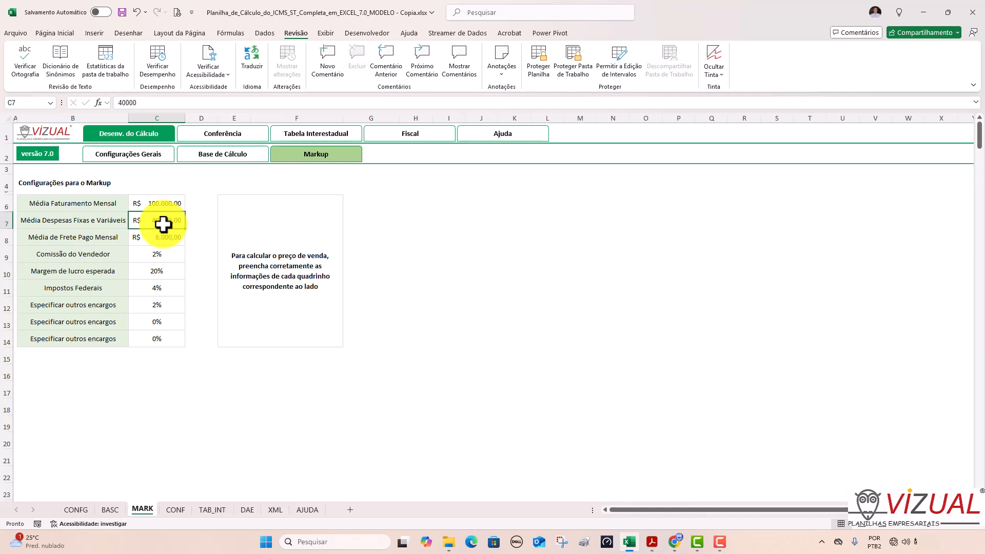
click(164, 243)
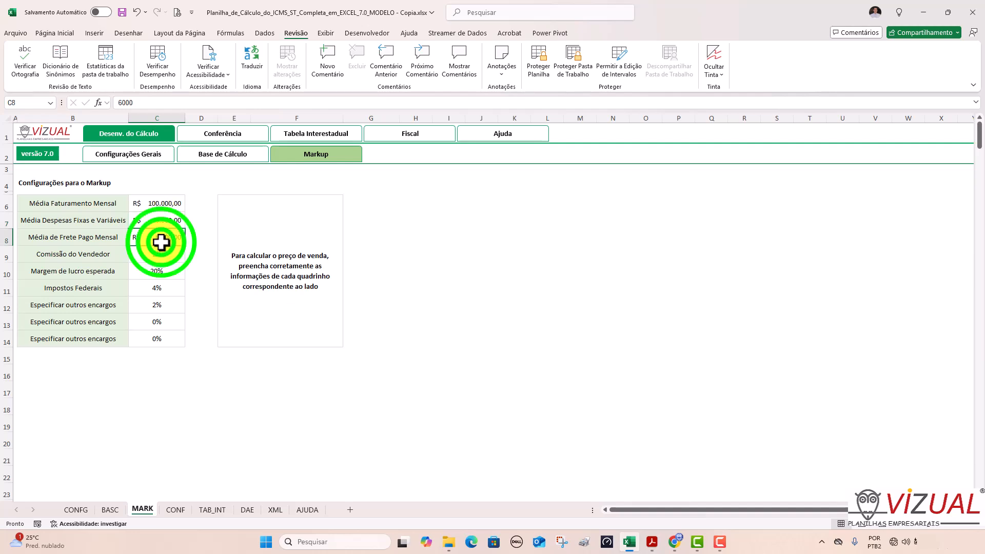
click(176, 255)
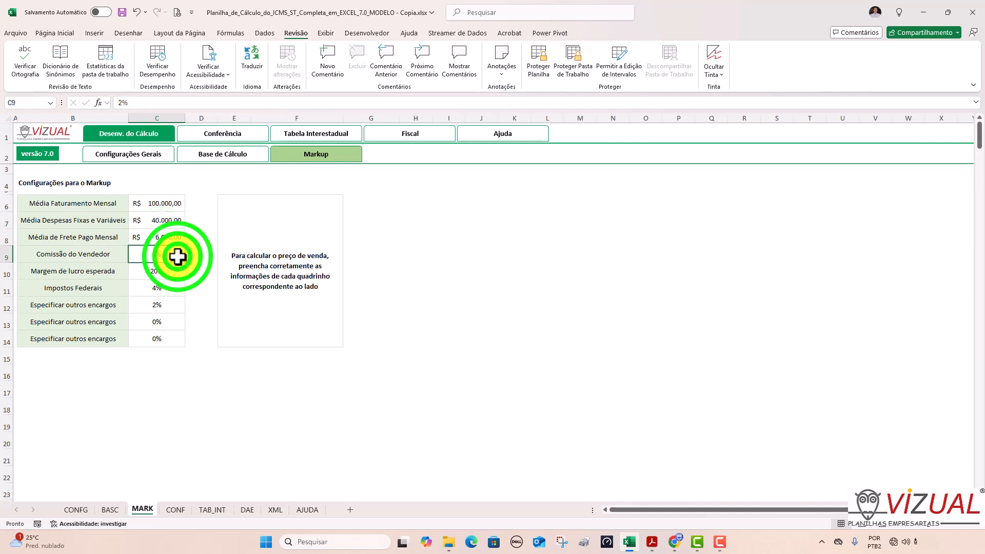
click(172, 276)
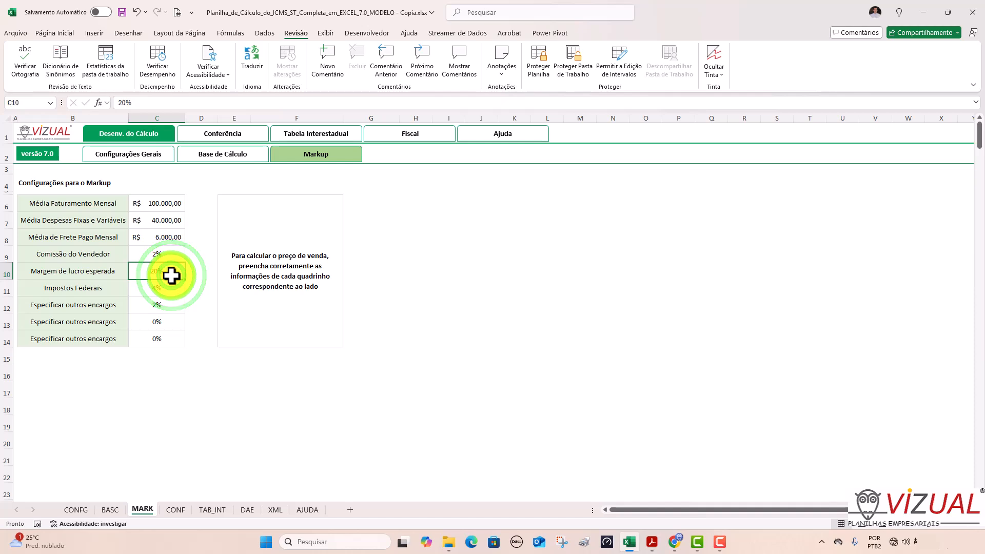
click(176, 290)
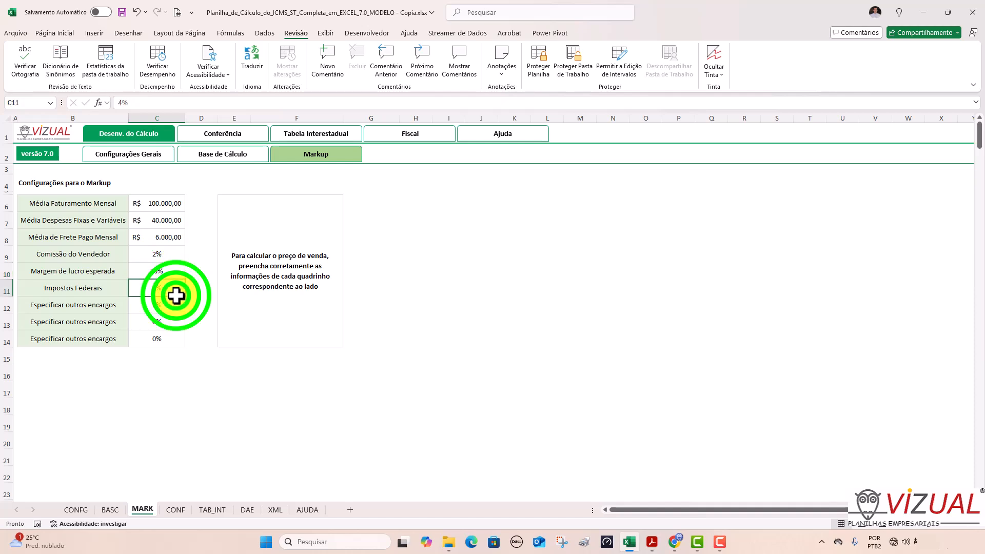
click(172, 307)
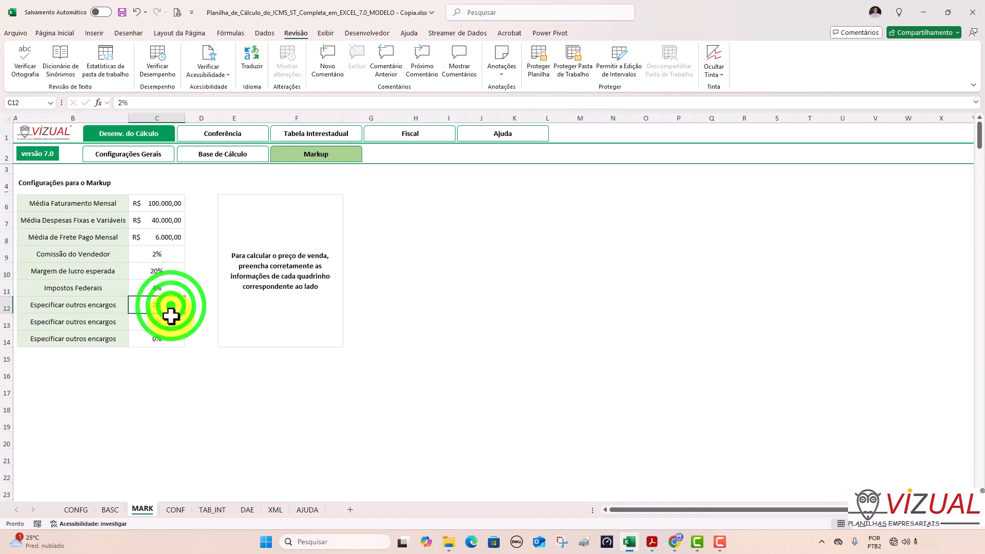
click(171, 322)
click(168, 336)
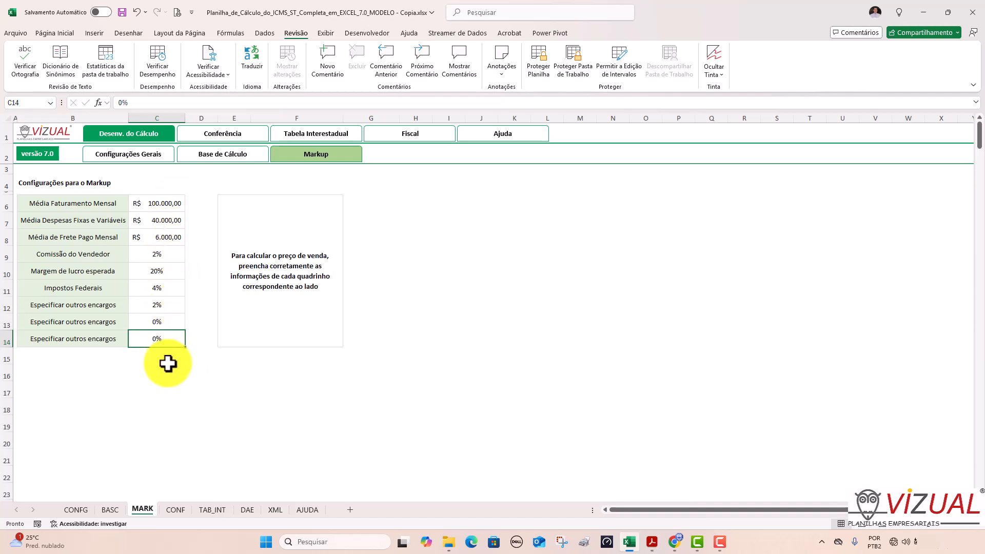
click(165, 205)
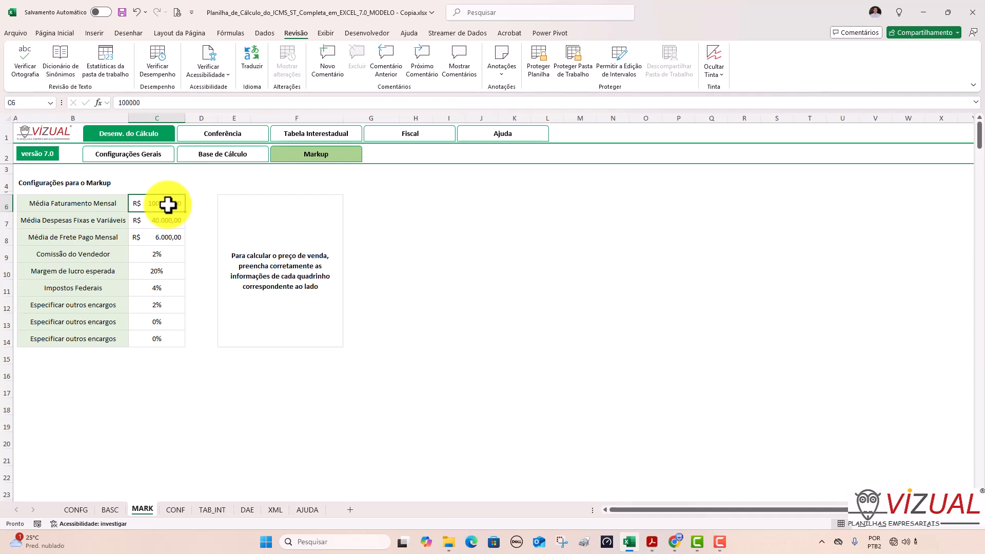
click(148, 222)
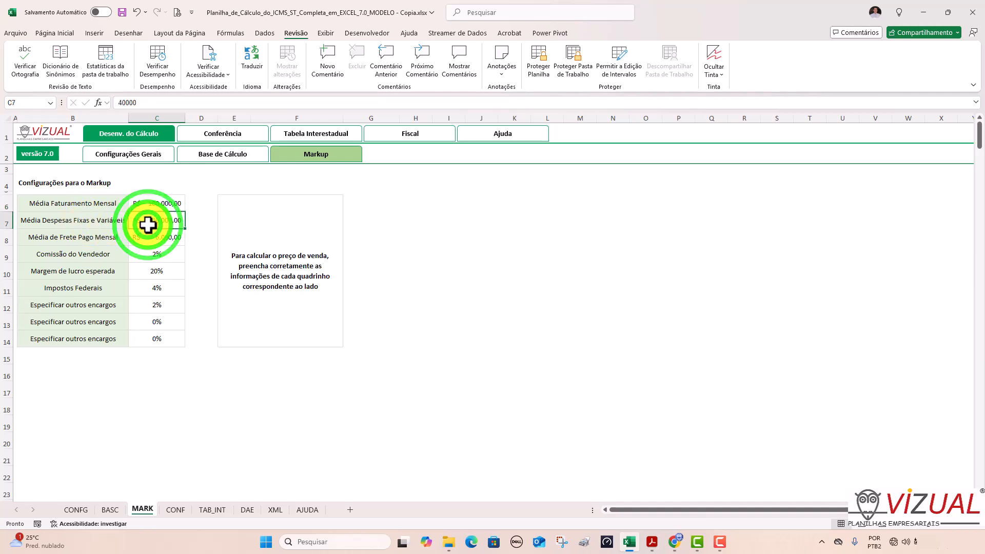
Review the monthly revenue, expenses and freight averages in the Configurações para o Markup table.
click(155, 204)
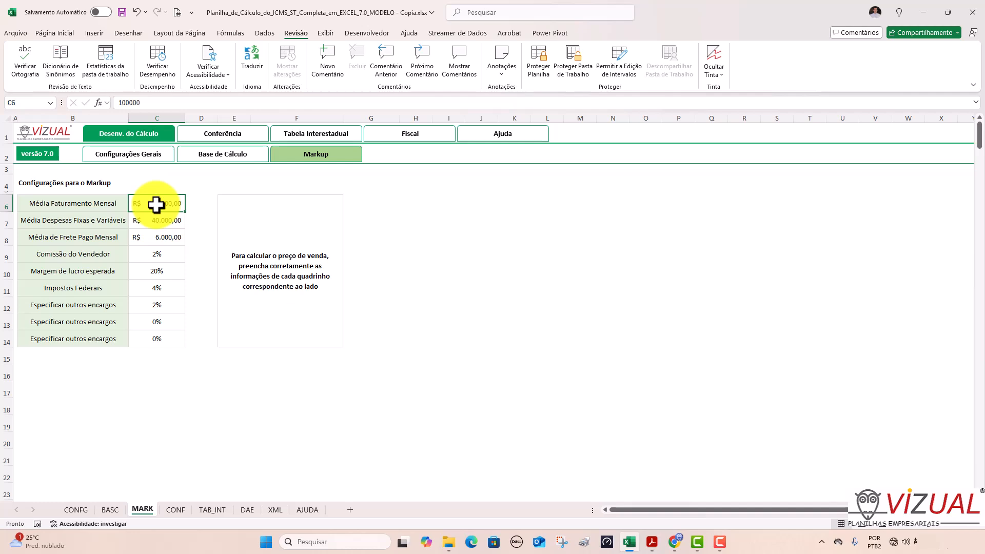
click(158, 218)
click(163, 235)
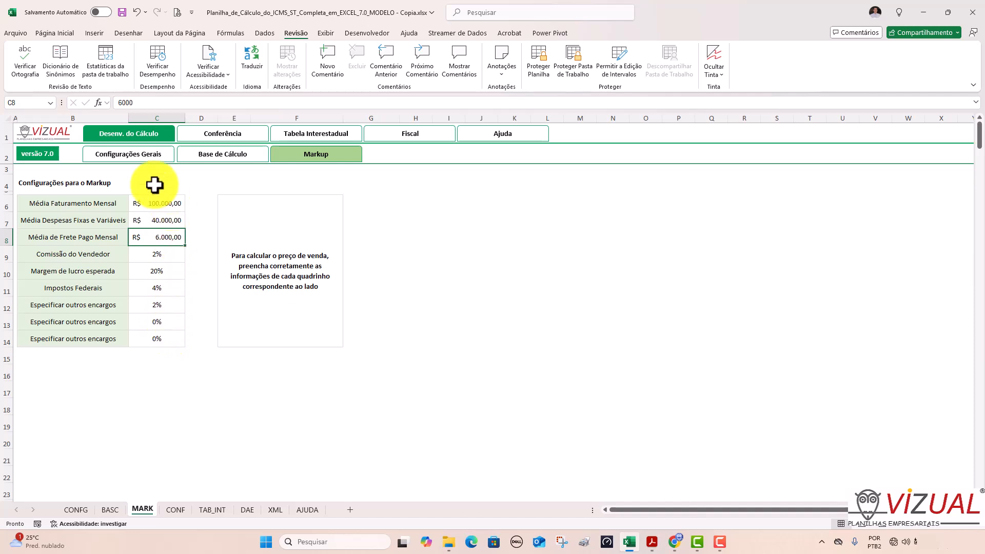
Set Valor do Produto(s) on Base de Cálculo to 25,7571, the unit value of item 5G-29 in NF Modelo_3.pdf.
click(232, 156)
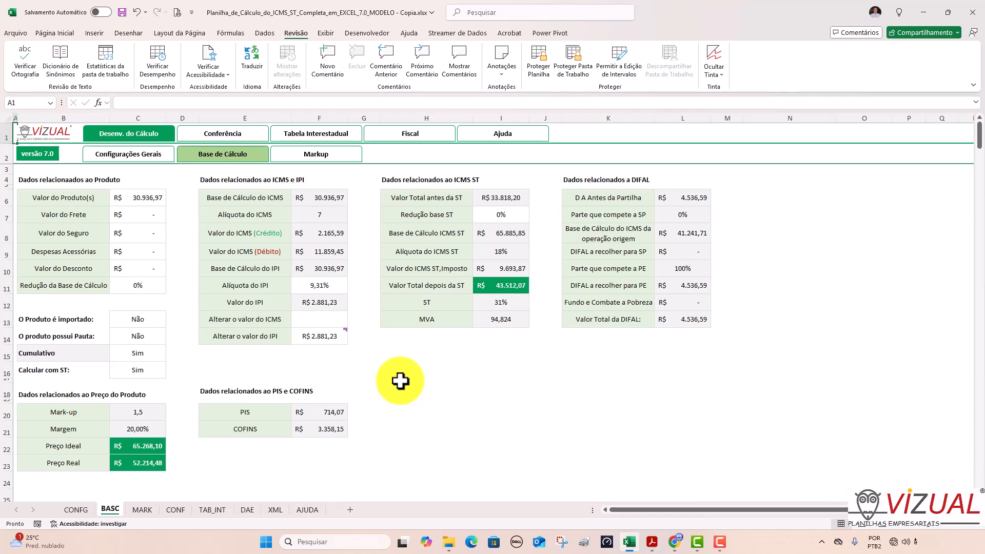
click(652, 542)
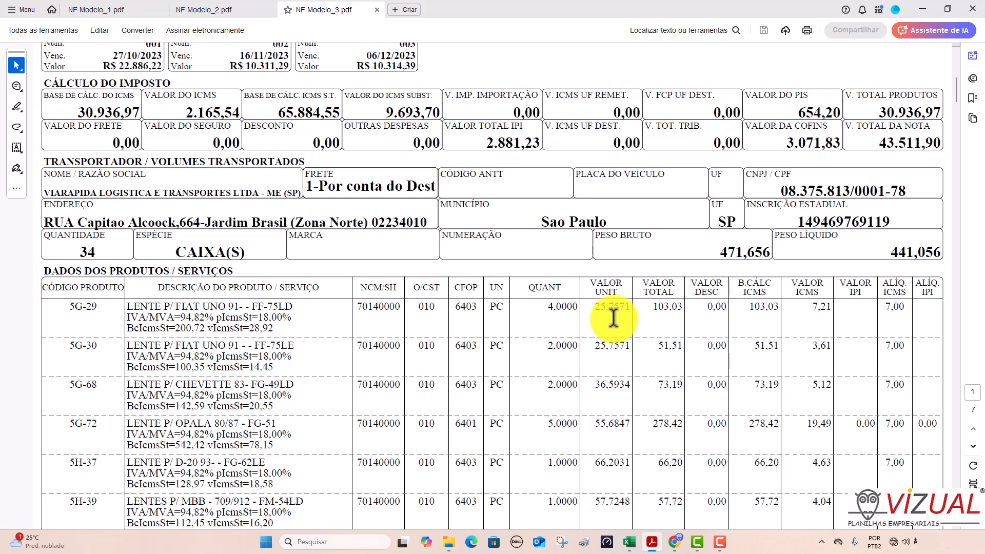
key(alt+Tab)
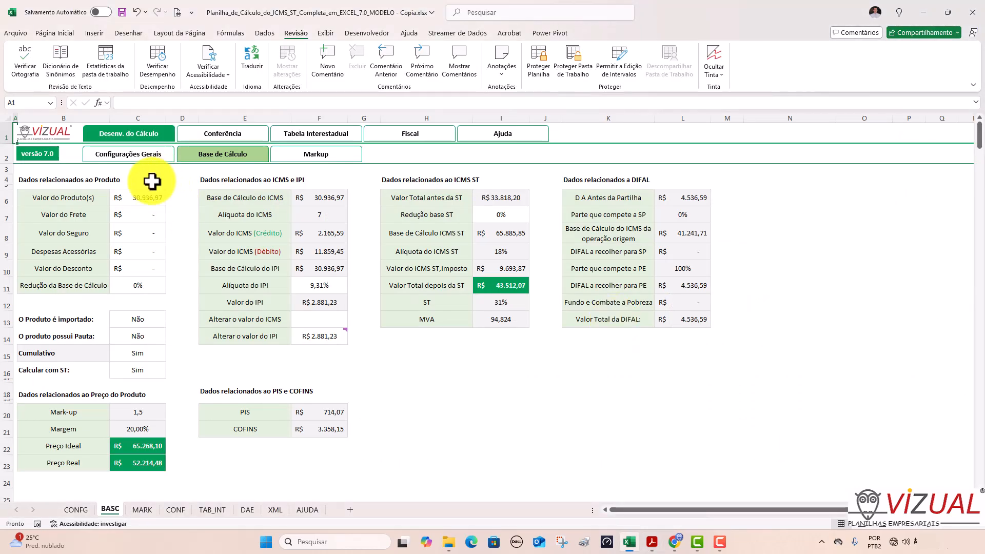
click(146, 199)
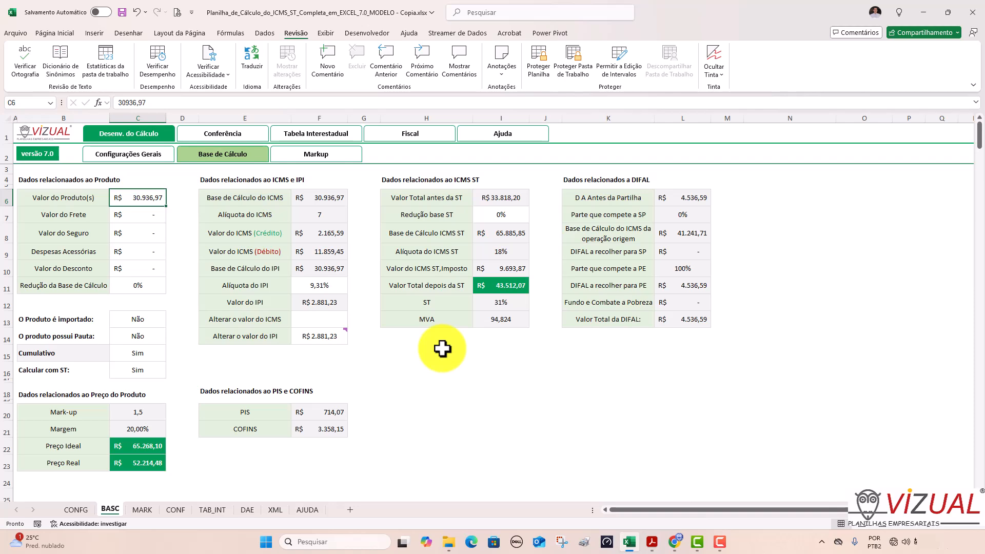
key(alt+Tab)
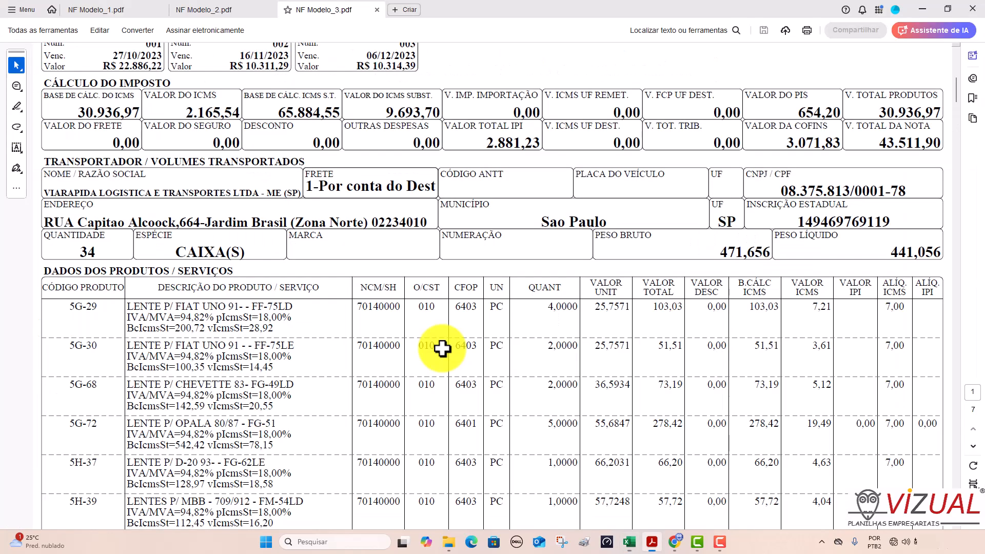
key(alt+Tab)
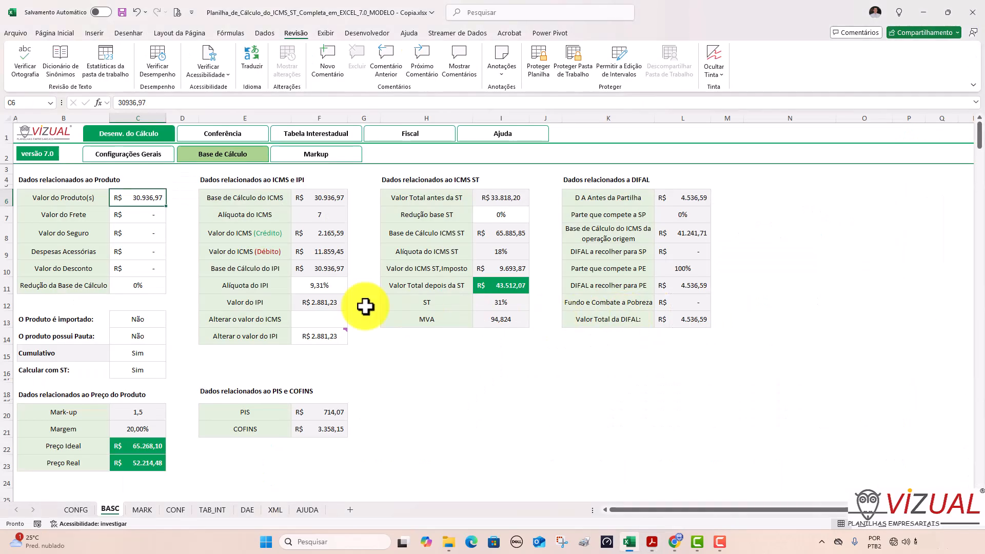
text(25,7571)
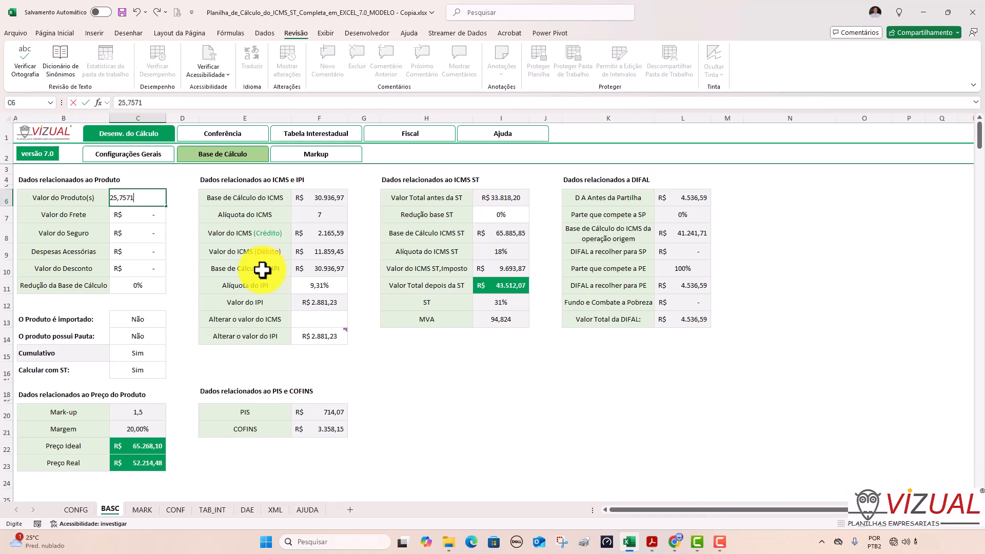
key(Tab)
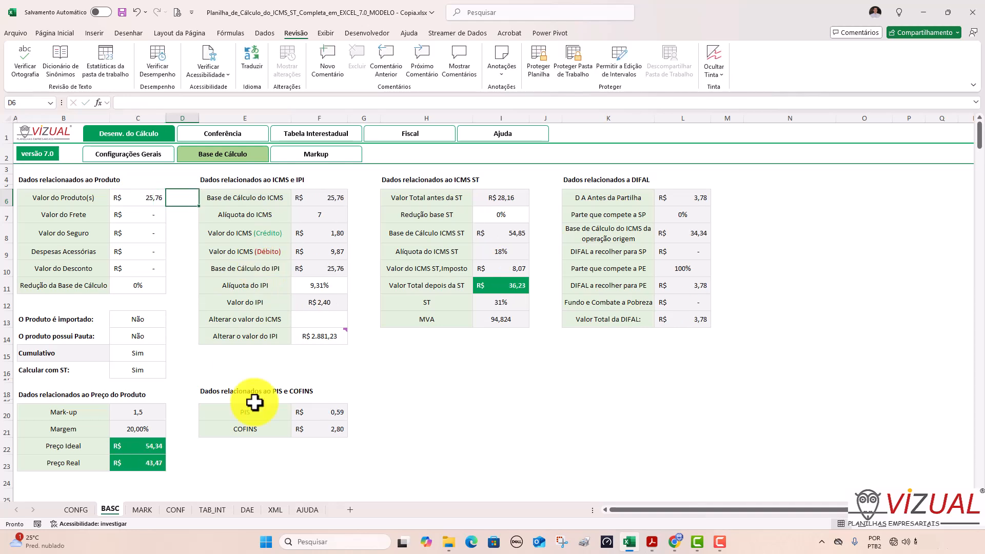
Compare item 5G-29's unit value, ICMS and IPI columns in NF Modelo_3.pdf with the Base de Cálculo sheet in Excel.
click(154, 198)
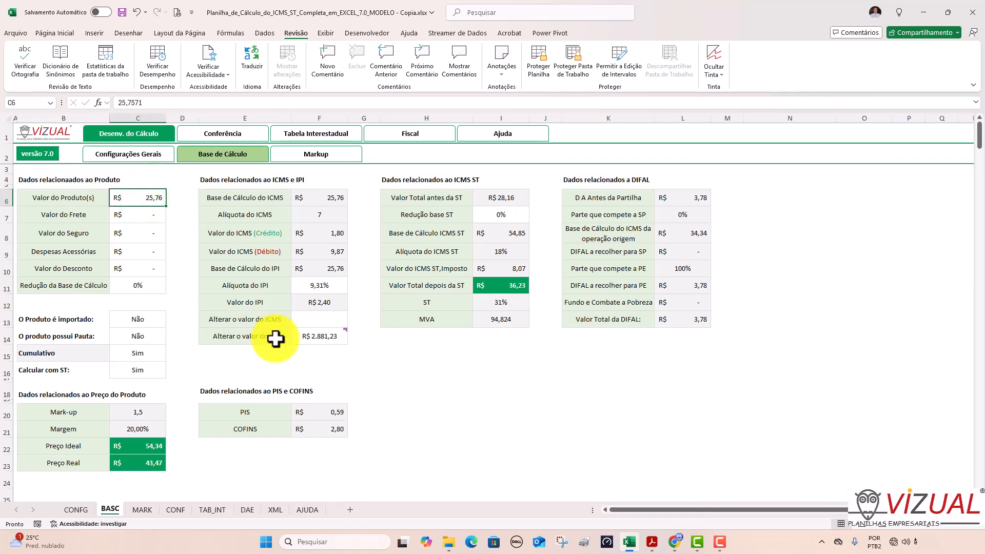
key(alt+Tab)
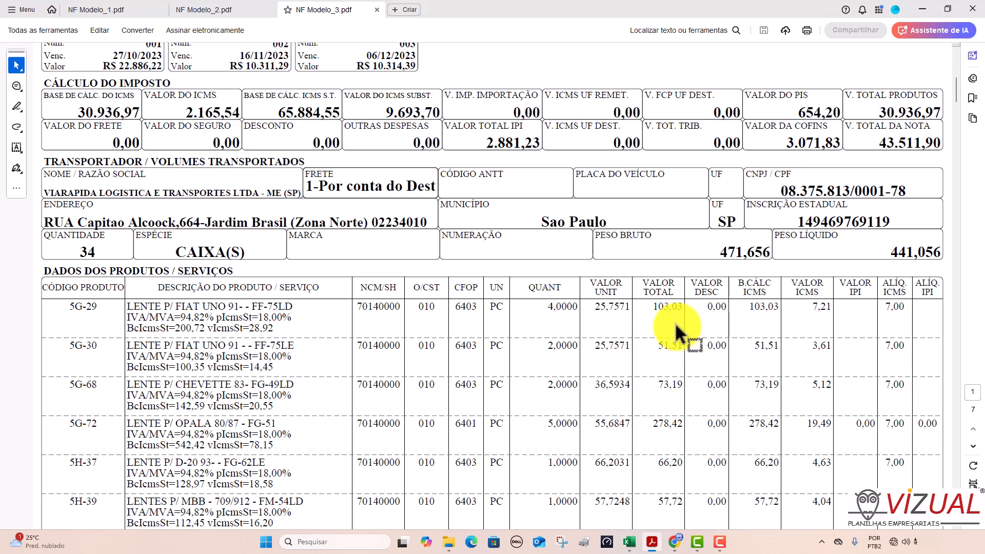
key(alt+Tab)
key(alt+Tab)
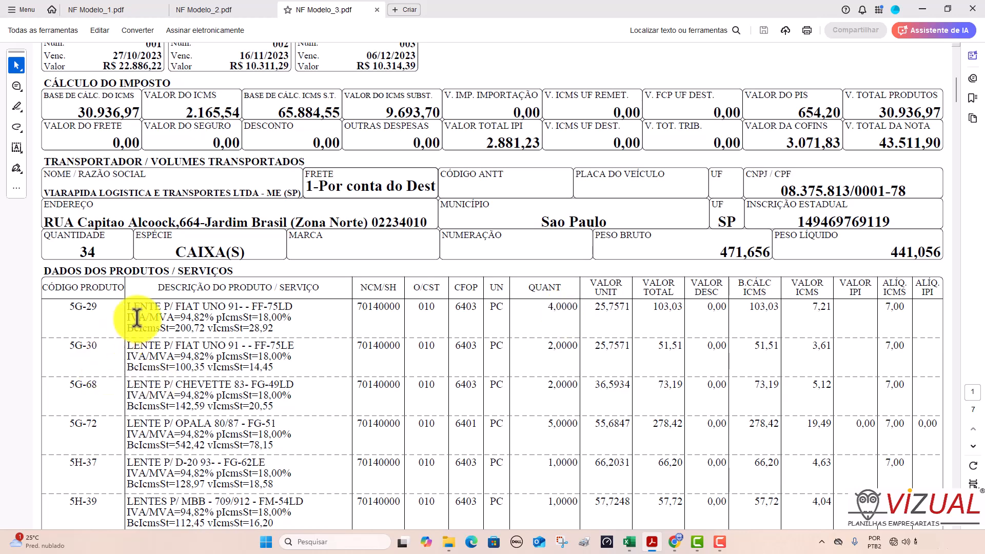
key(alt+Tab)
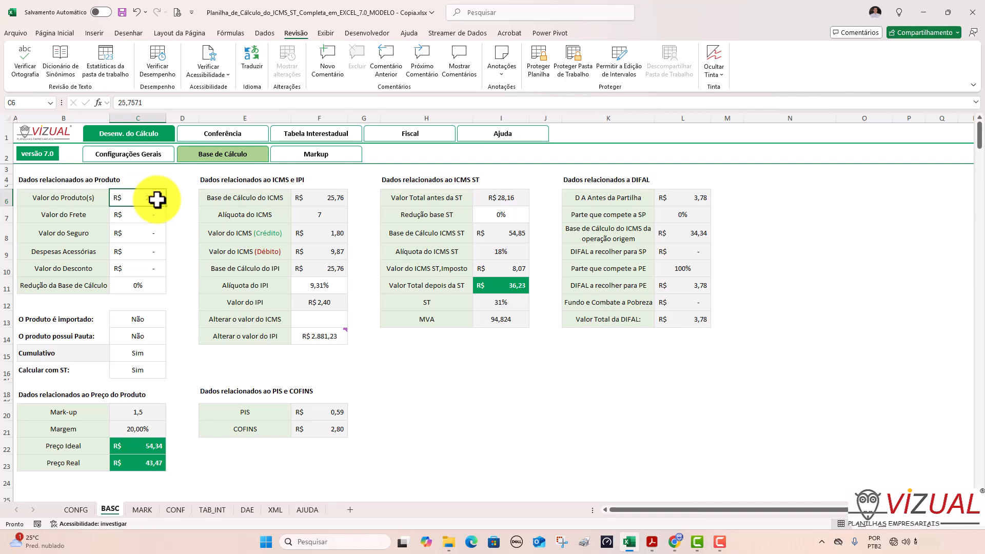
key(alt+Tab)
key(alt+Tab)
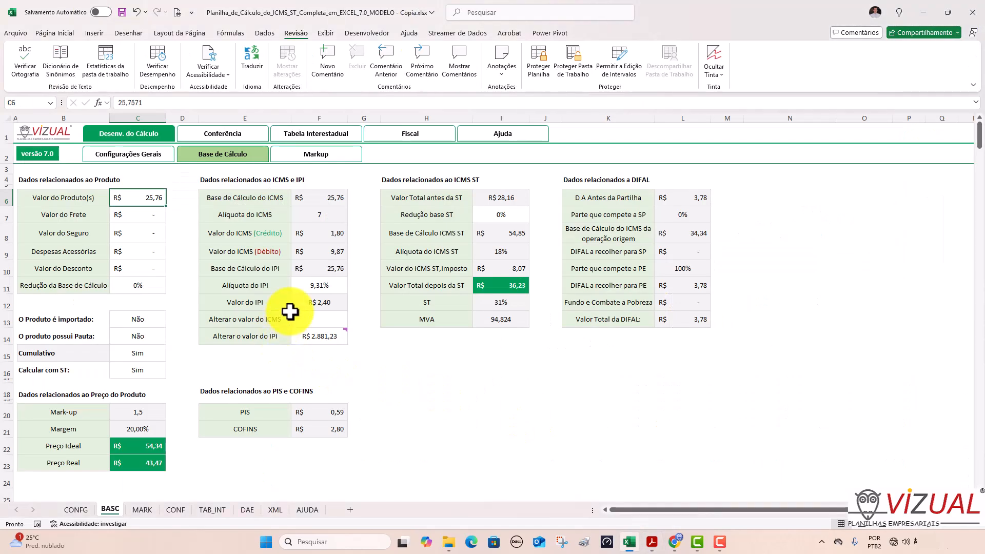
key(alt+Tab)
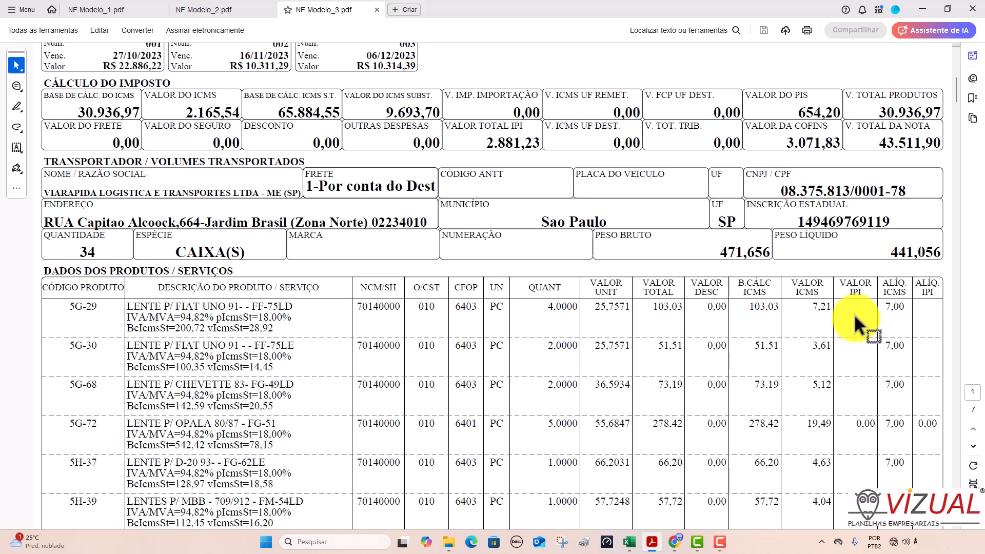
key(alt+Tab)
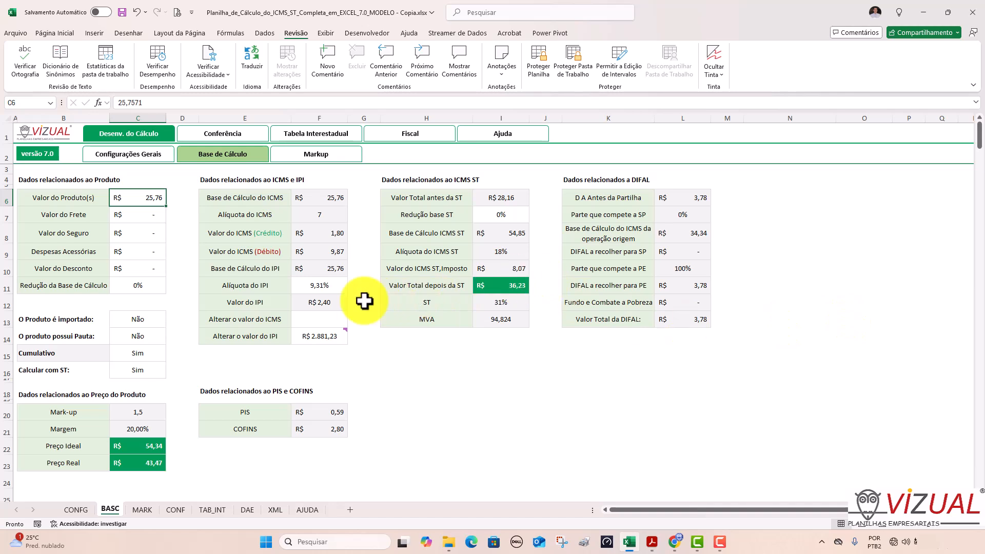
Clear the Alterar o valor do IPI cell and set Alíquota do IPI to 0% on Base de Cálculo.
click(337, 283)
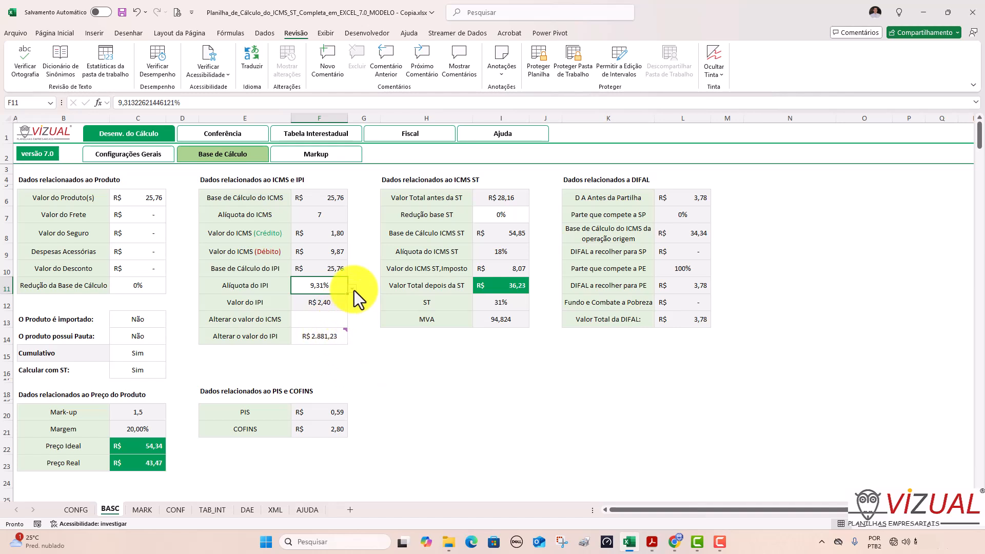
click(333, 331)
key(Delete)
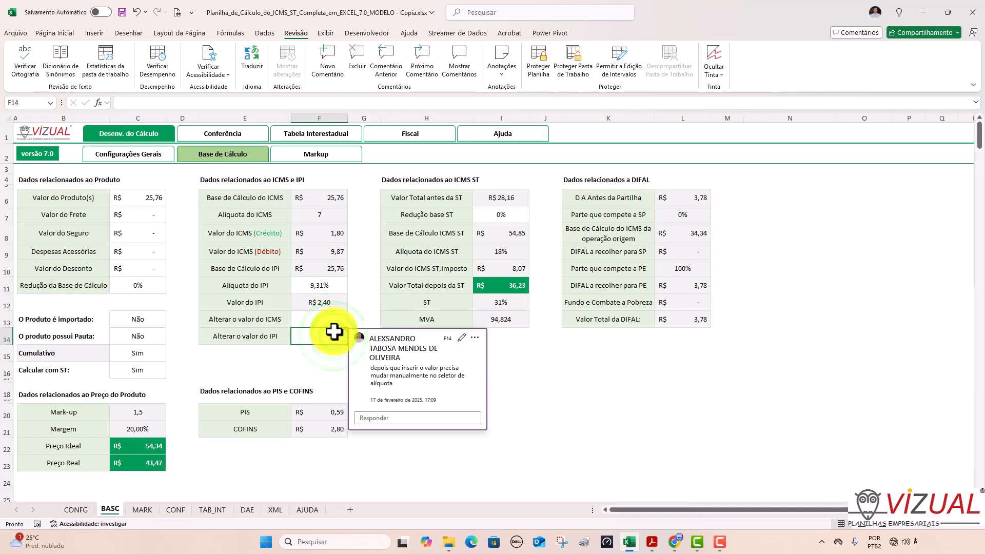
click(334, 286)
click(350, 290)
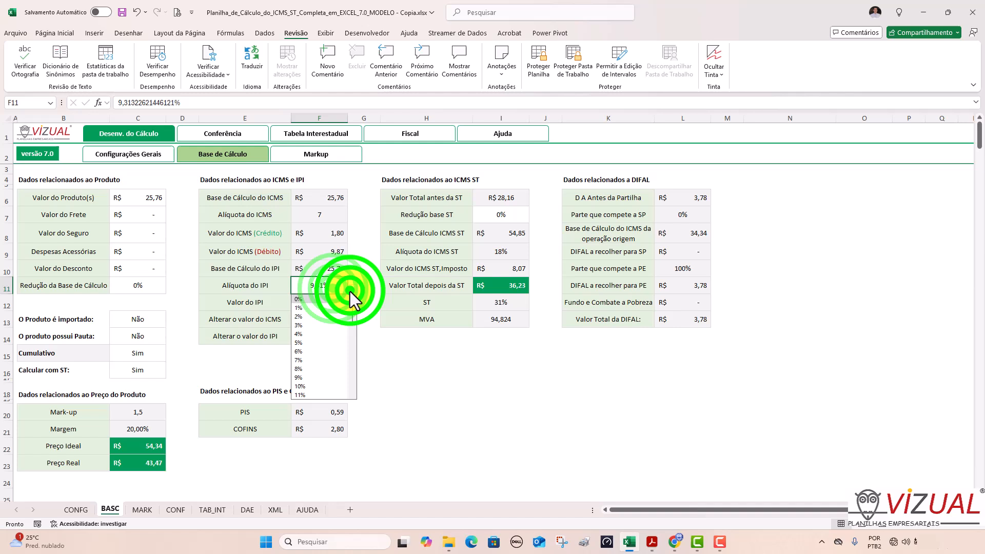
click(322, 300)
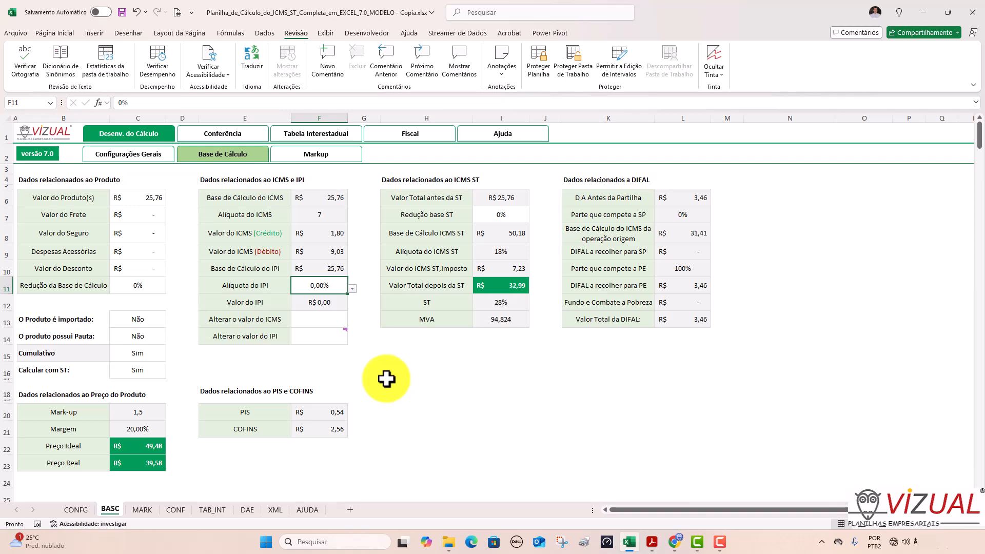
Check the product lines' IPI columns in NF Modelo_3.pdf against the tax data on Base de Cálculo, ending in Excel.
key(alt+Tab)
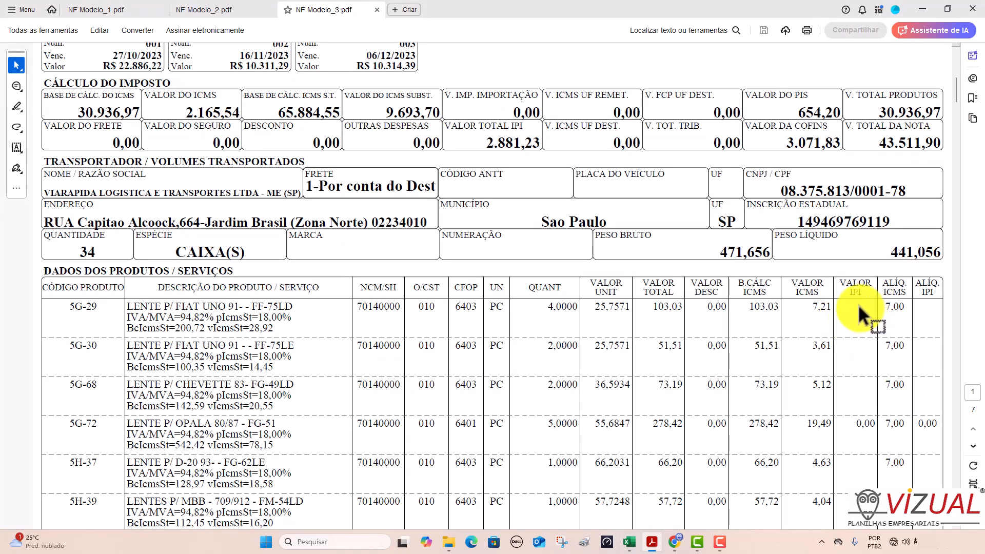
key(alt+Tab)
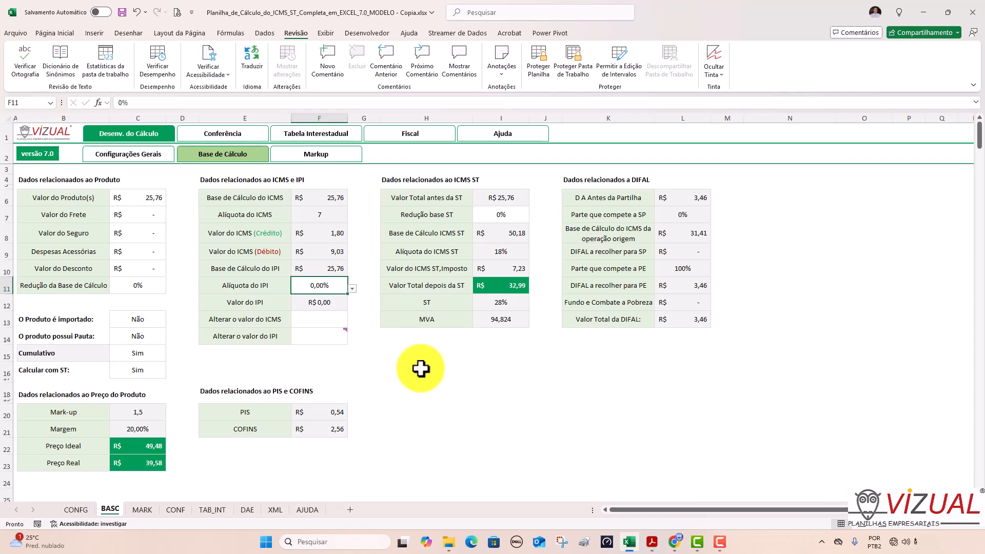
key(alt+Tab)
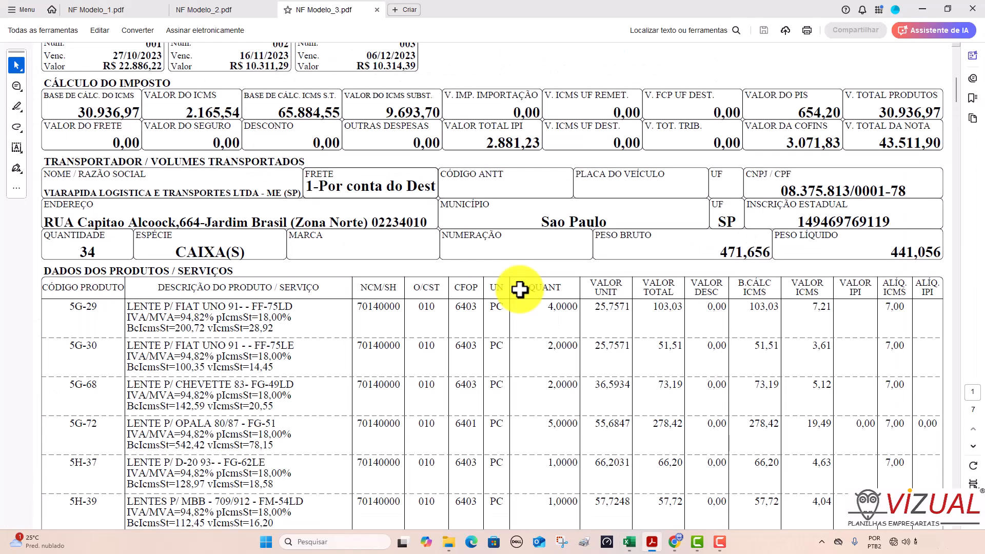
key(alt+Tab)
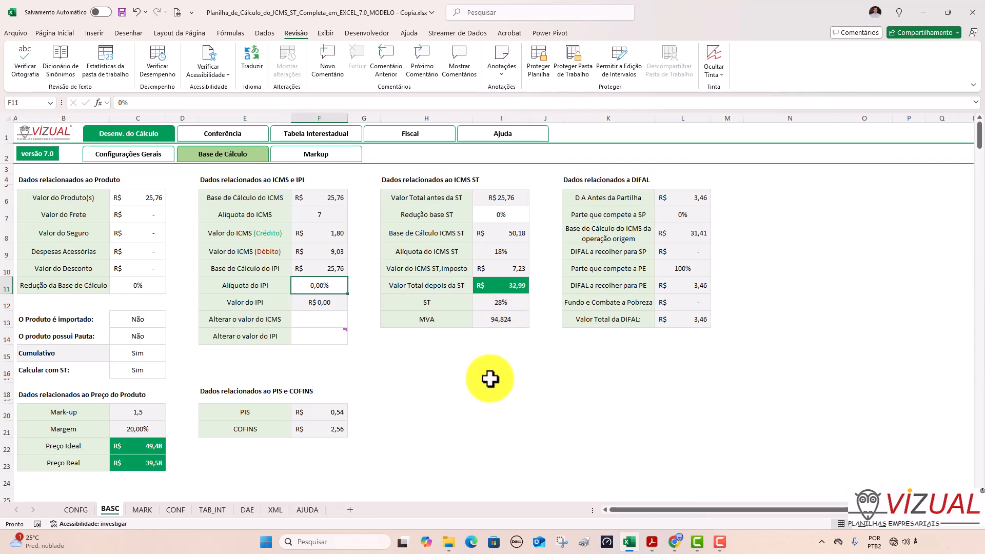
Set Usar Cálculo automático da Planilha to Sim under Configurações para Preço de venda on Configurações Gerais.
click(135, 154)
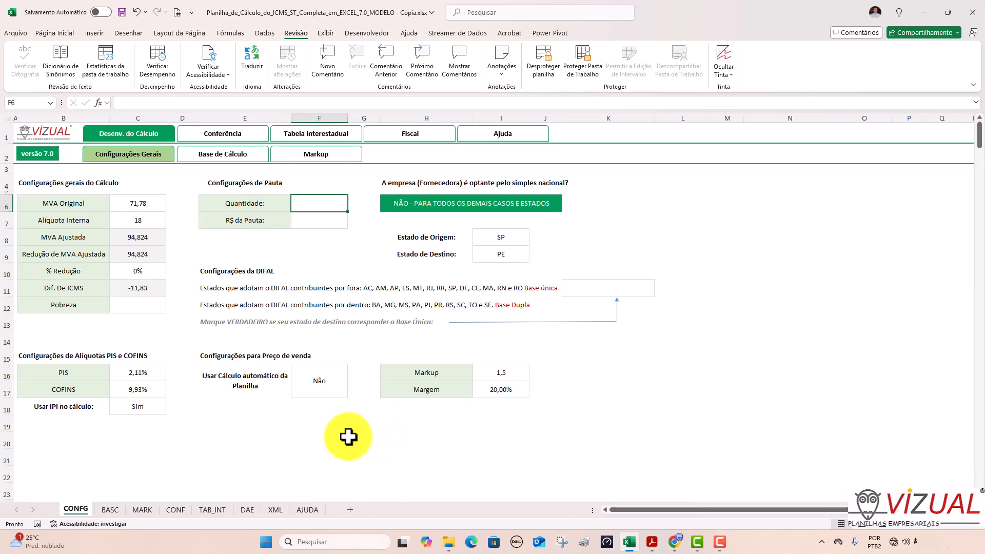
click(316, 378)
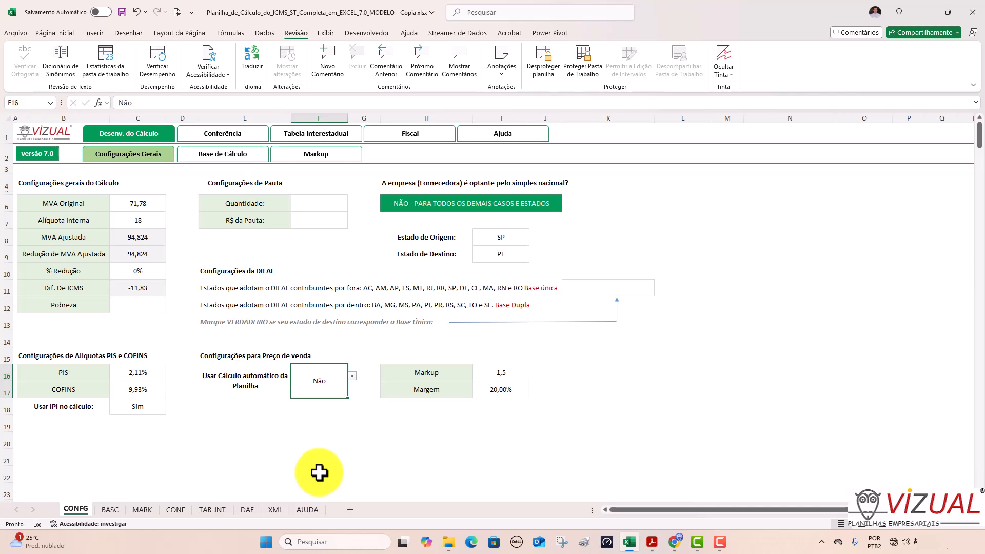
click(322, 154)
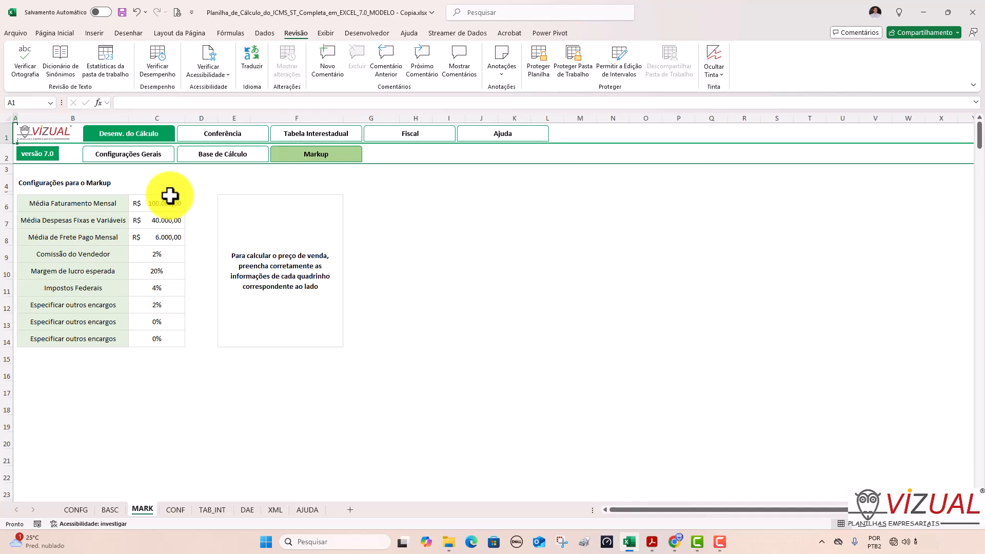
click(145, 154)
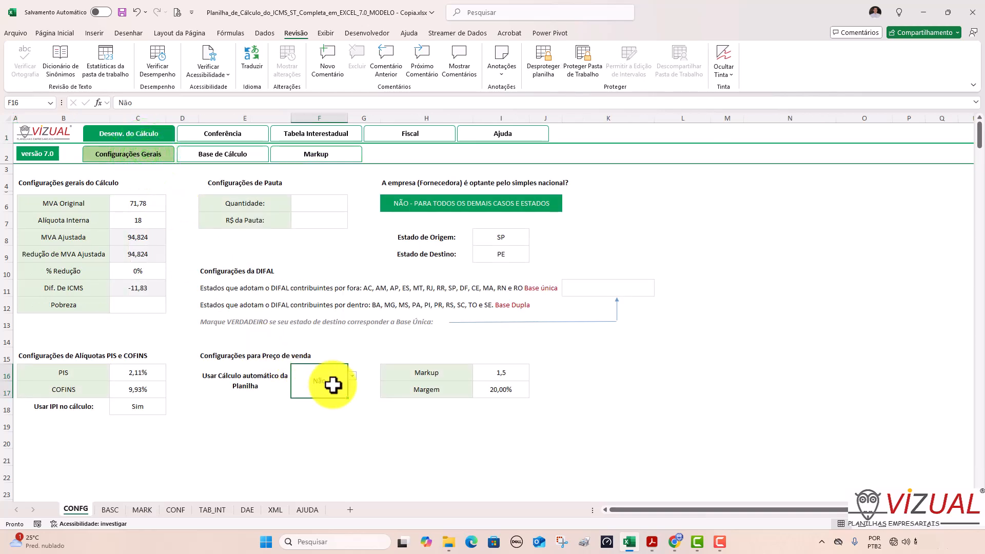
click(352, 377)
click(318, 403)
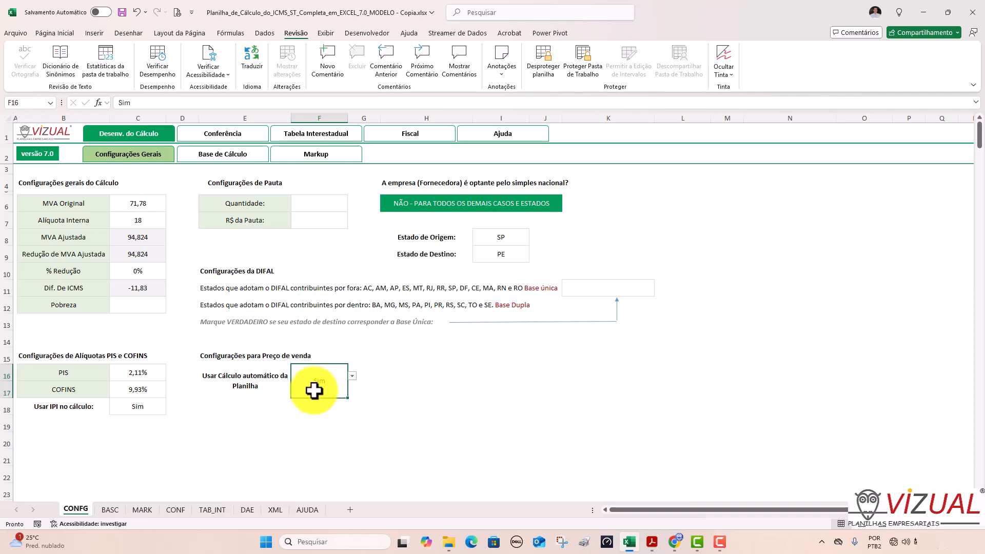
Review the Markup settings and check the Mark-up, Margem, Preço Ideal and Preço Real fields on Base de Cálculo.
click(319, 150)
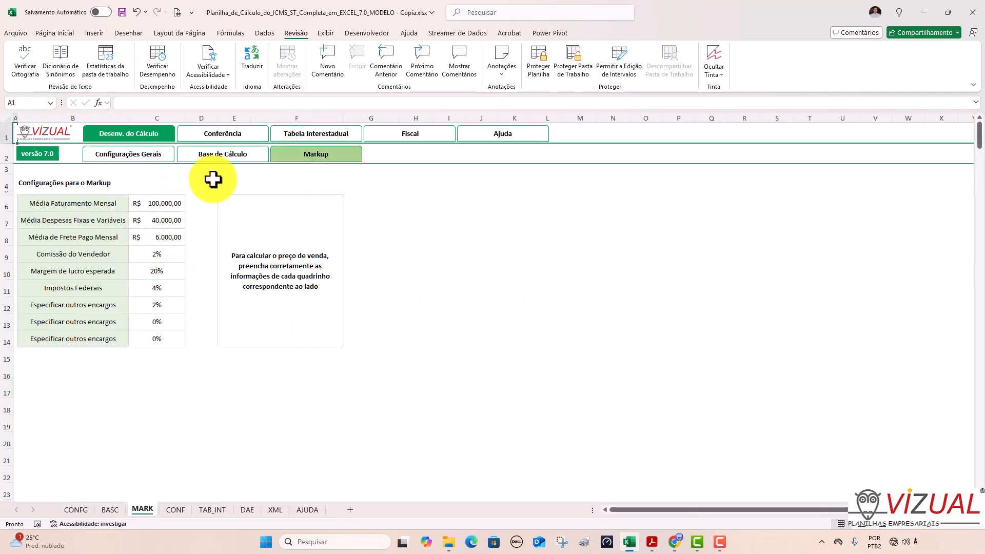
click(221, 154)
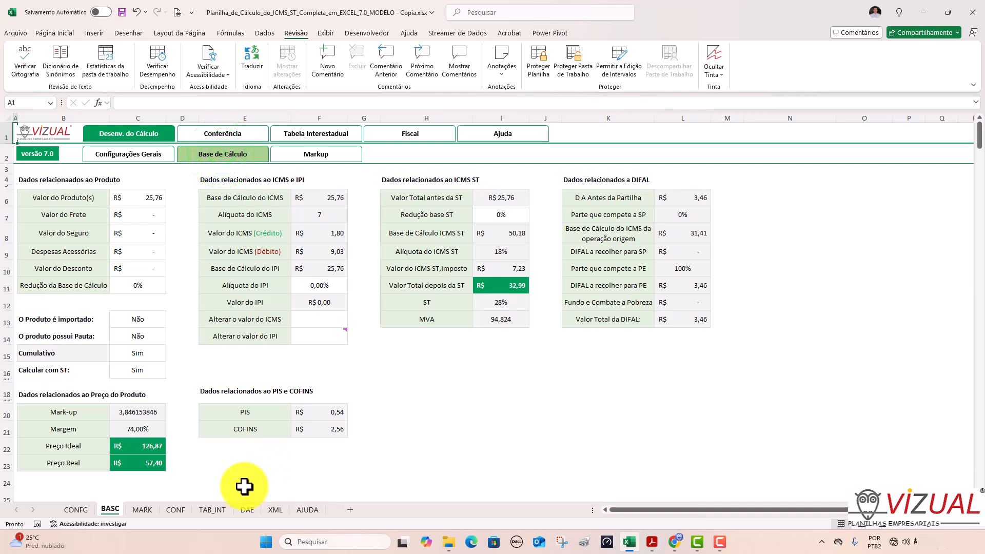
click(150, 447)
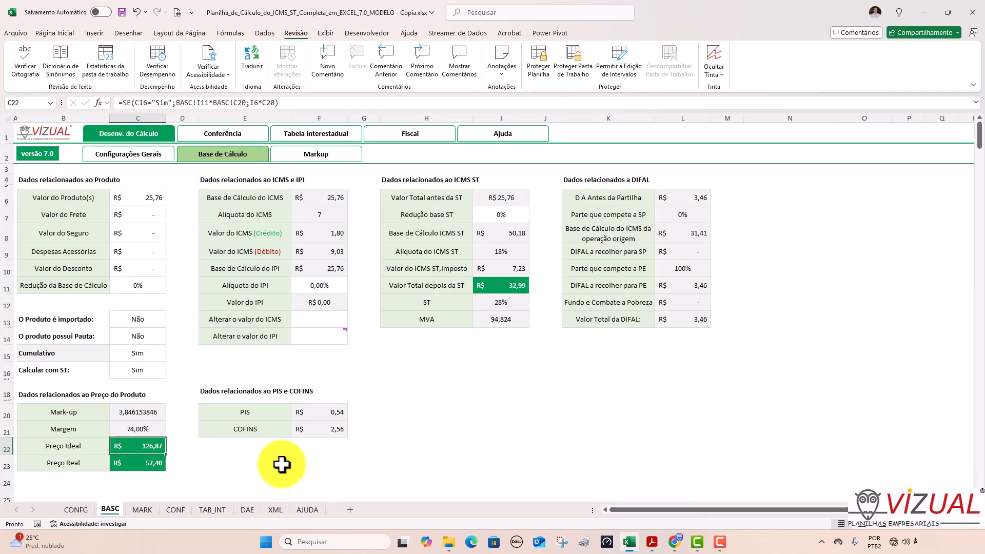
click(317, 159)
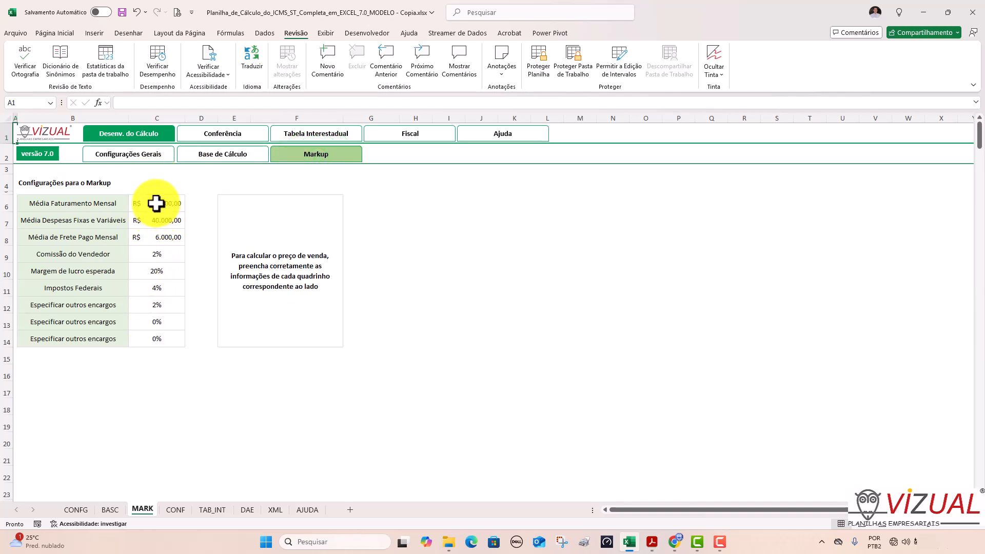
click(191, 159)
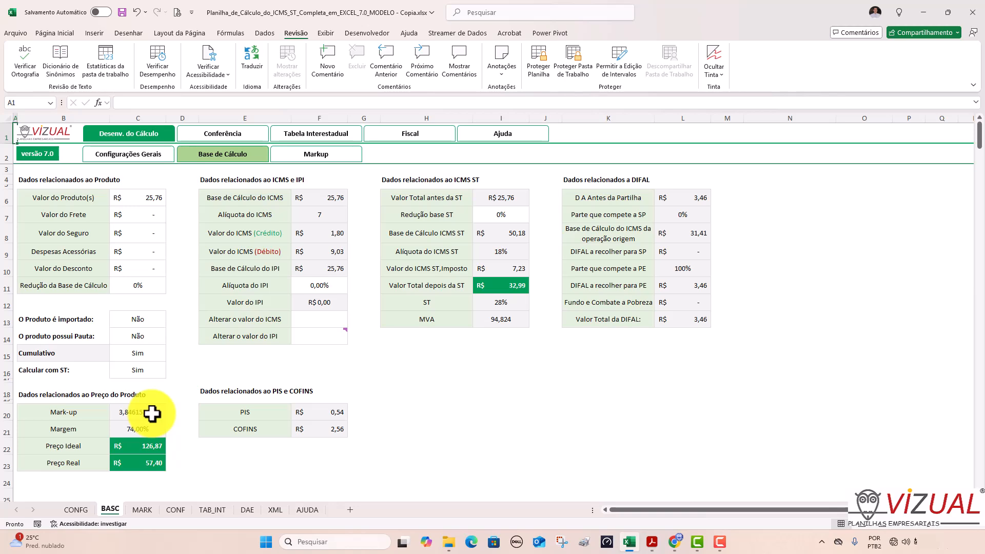
Set Média Faturamento Mensal to R$ 200.000,00 in the Markup settings.
click(305, 154)
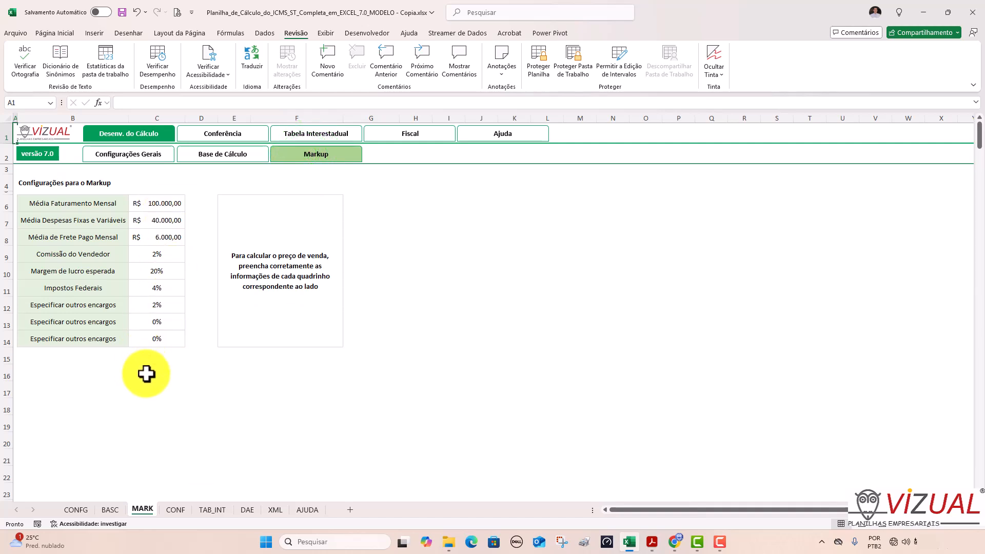
click(156, 202)
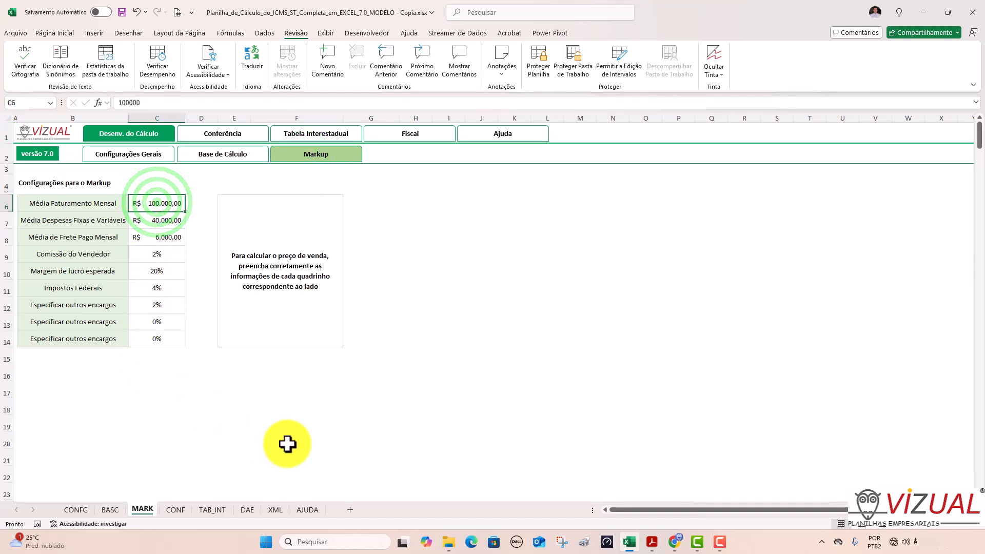
text(200000)
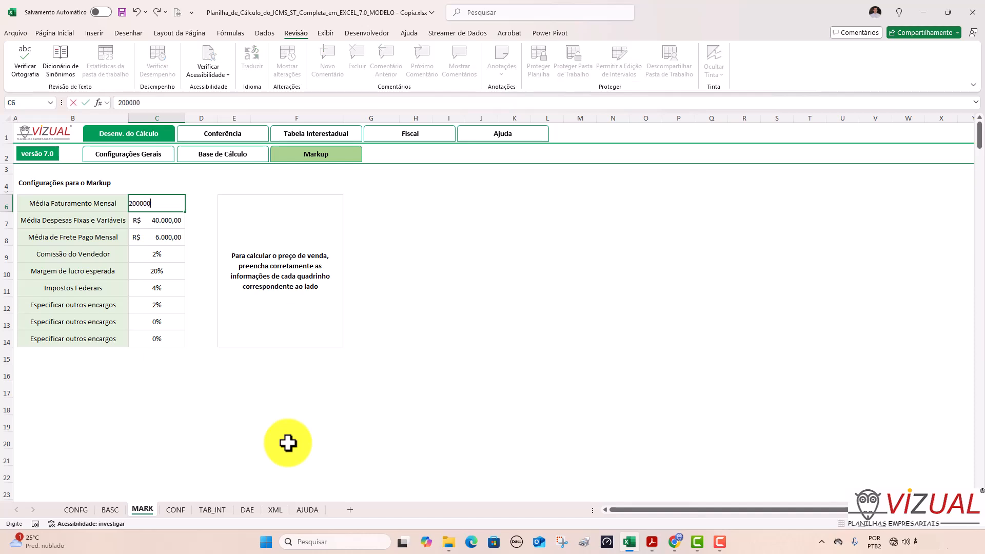
key(Tab)
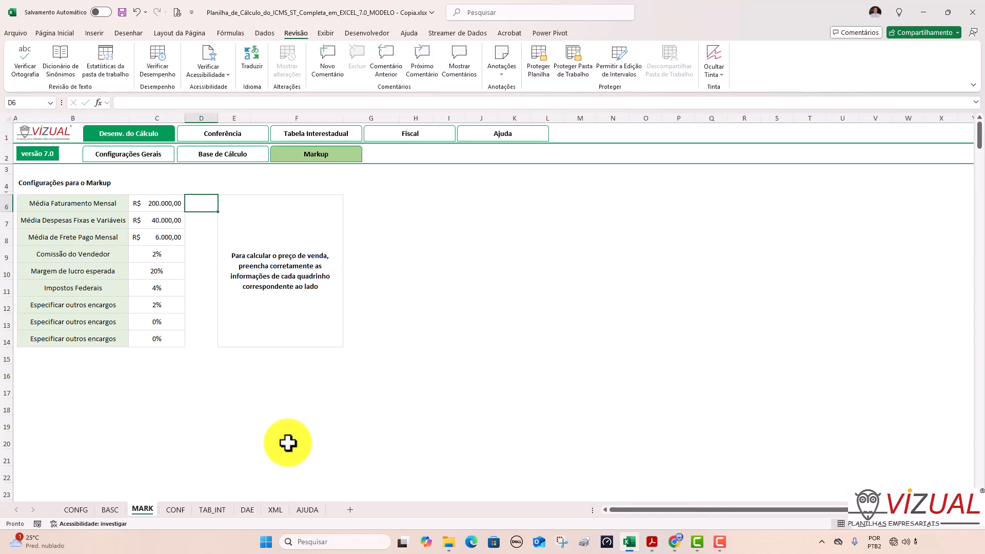
Compare the Mark-up, Margem, Preço Ideal and Preço Real fields on Base de Cálculo with the revenue, expense and profit margin entries on Markup.
click(198, 153)
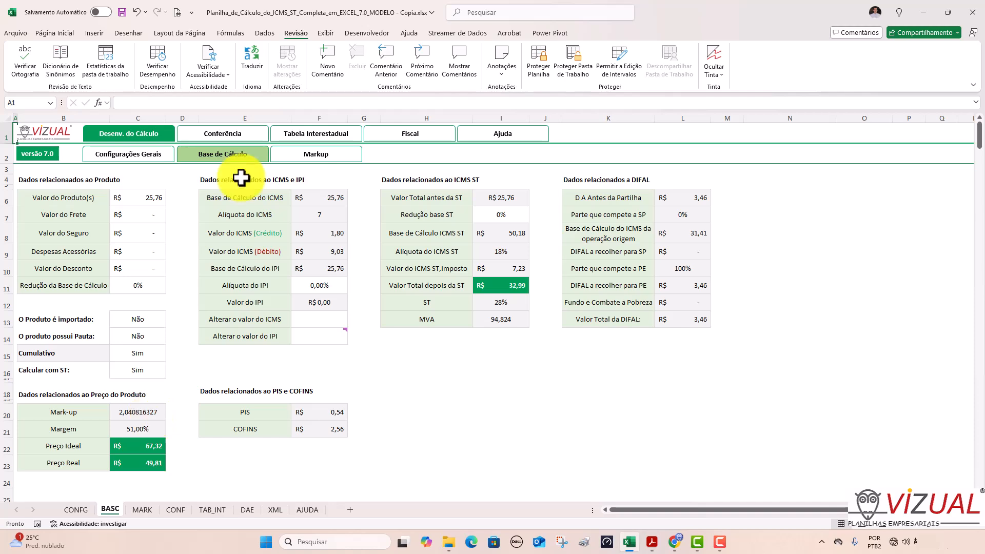
click(327, 150)
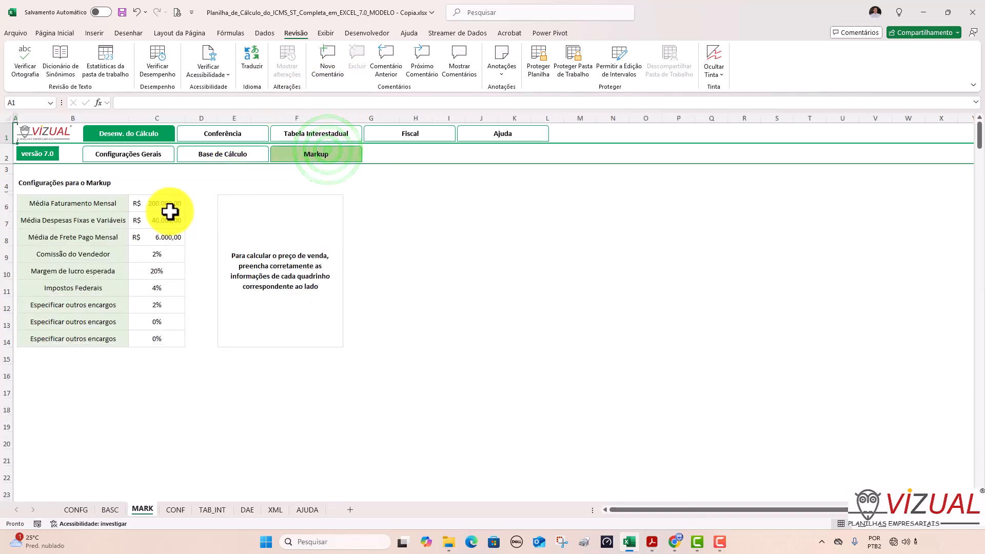
click(214, 156)
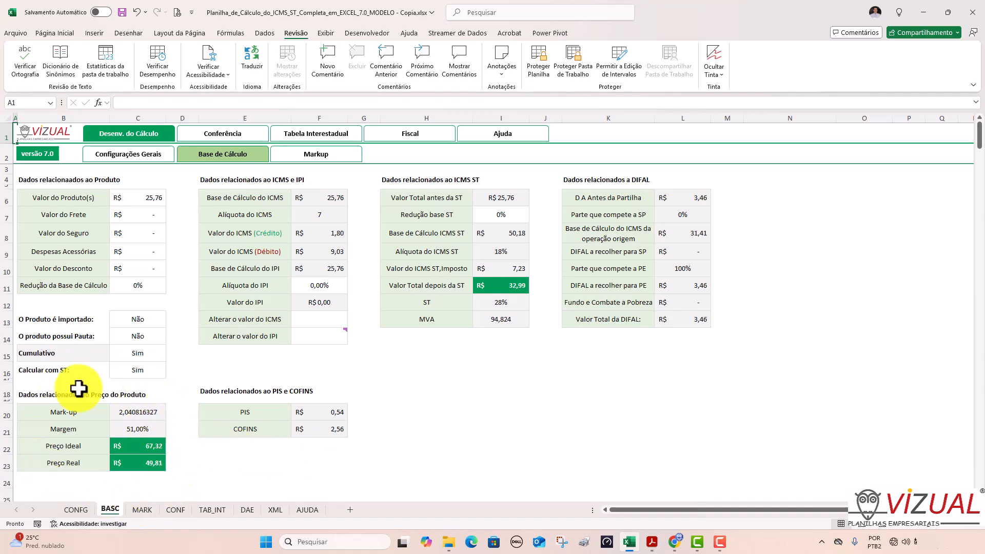
click(303, 157)
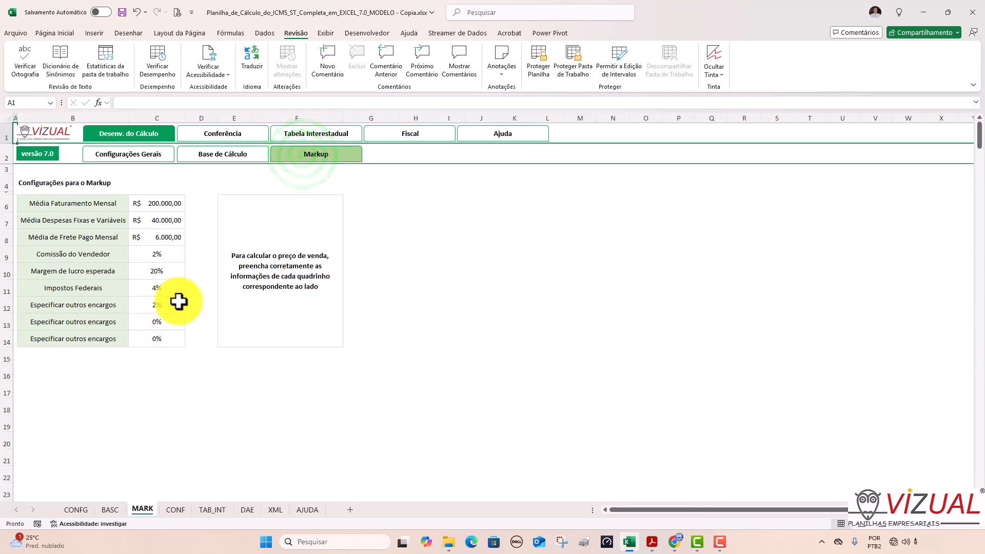
click(230, 156)
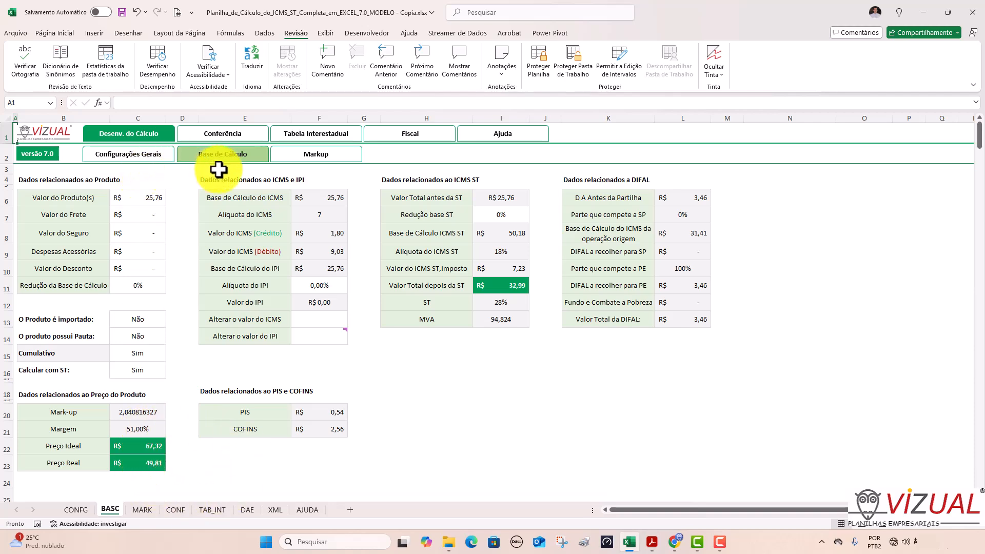
click(312, 155)
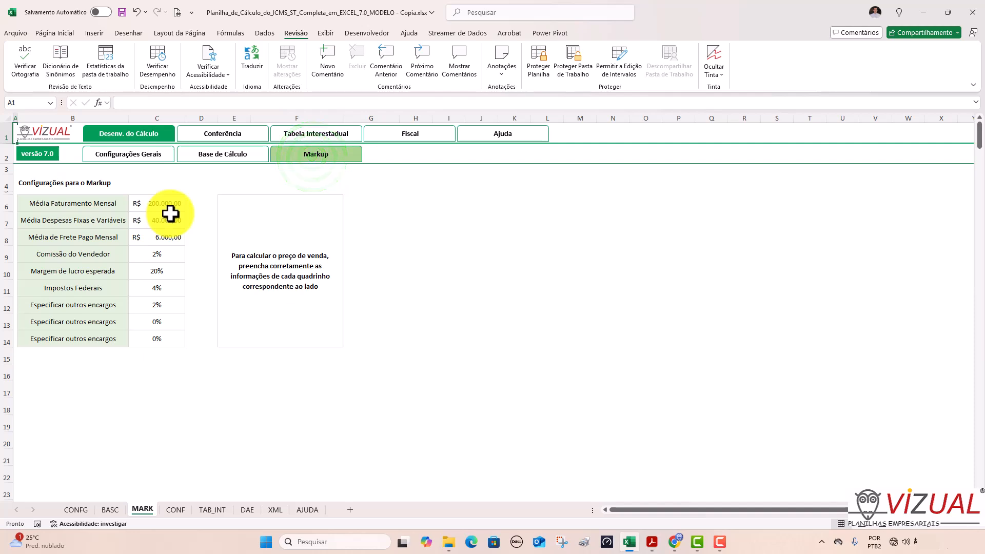
click(166, 270)
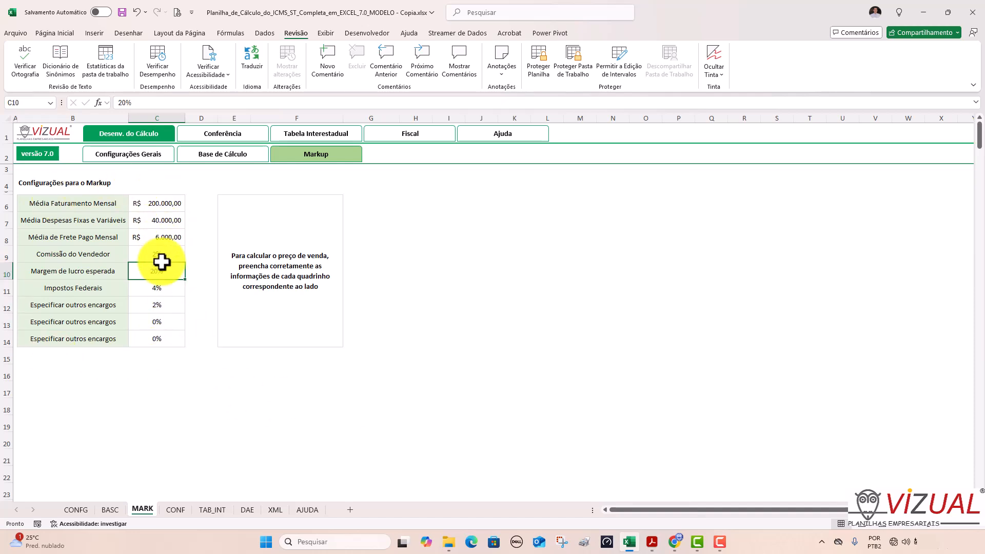
click(211, 157)
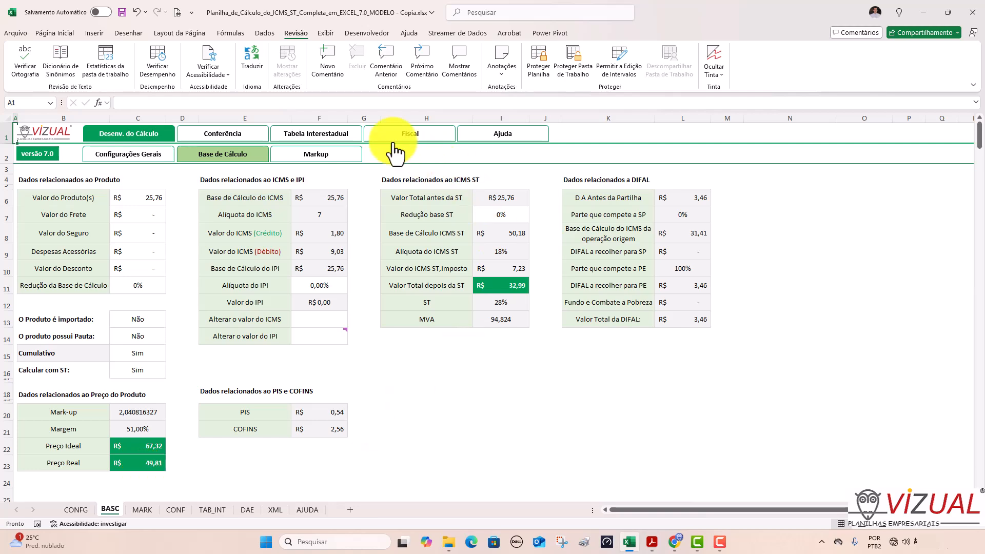
Set Usar Cálculo automático da Planilha to Não under Configurações para Preço de venda on Configurações Gerais.
click(327, 152)
click(138, 155)
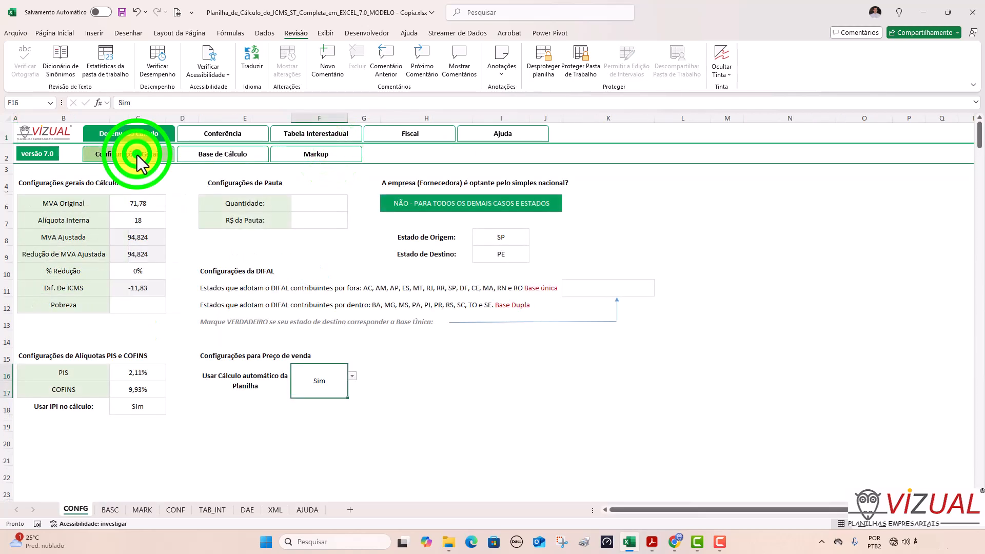
click(351, 376)
click(310, 413)
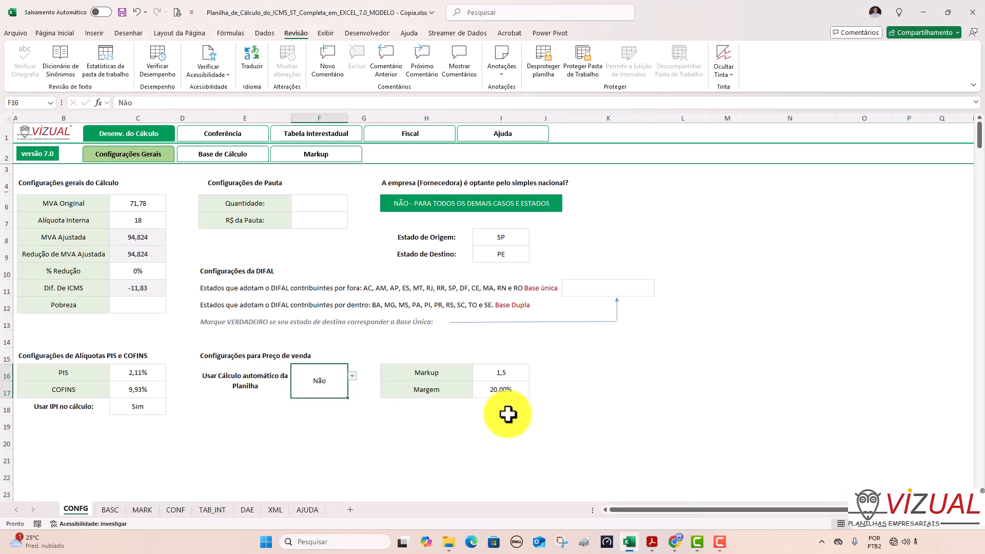
Enter 1,5 as the manual Markup and check the Margem field under Configurações para Preço de venda.
click(501, 373)
text(1,5)
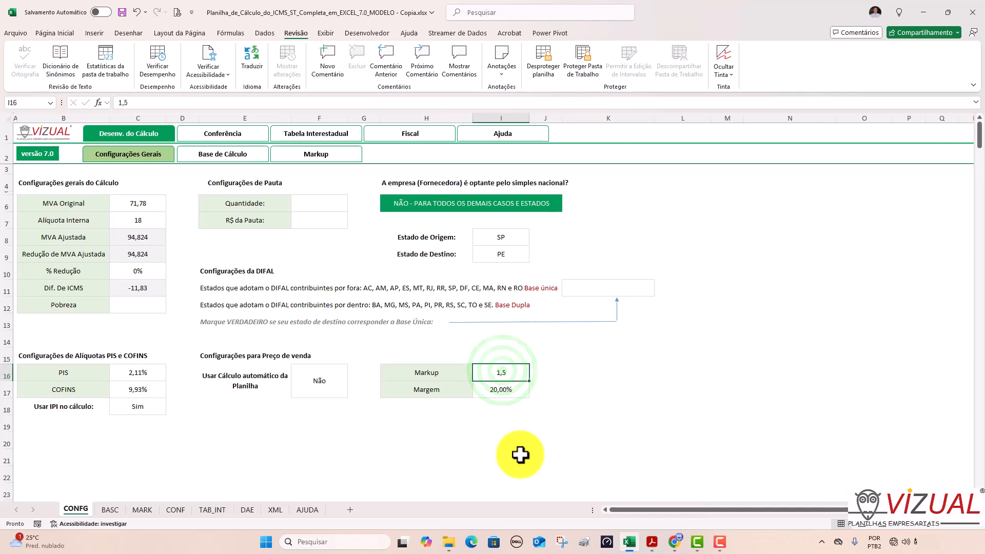
key(Return)
click(503, 385)
click(500, 371)
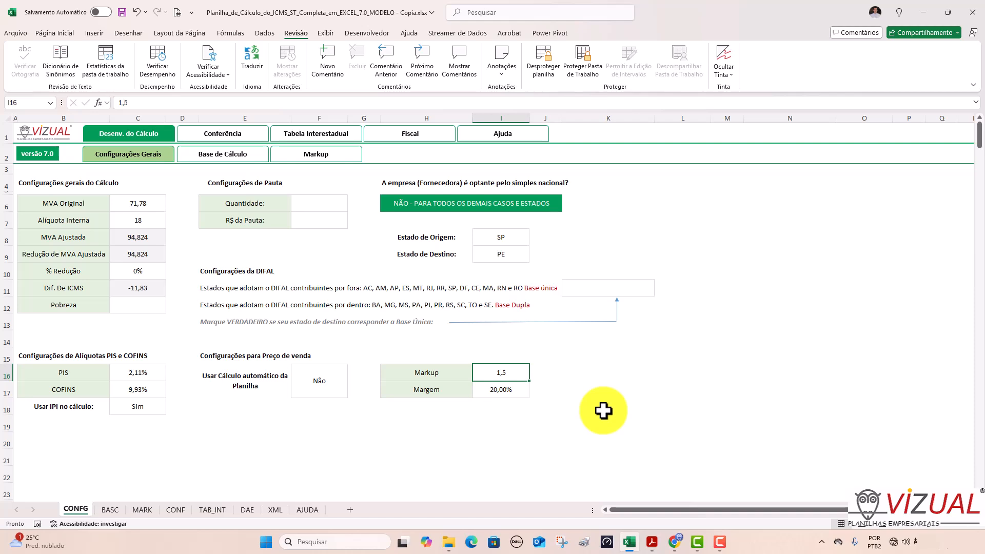
click(512, 388)
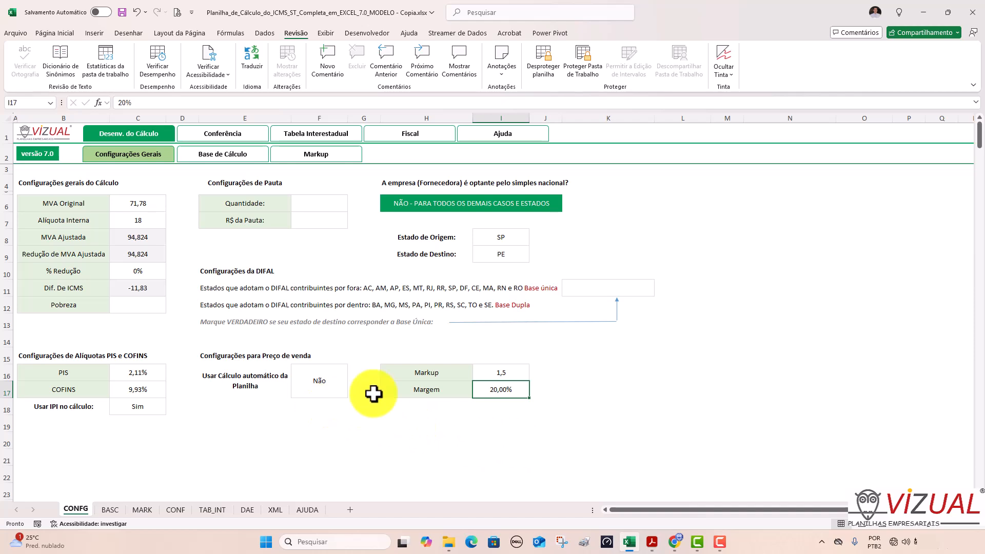
Check the Preço do Produto fields on Base de Cálculo against the manual Markup and Margem on Configurações Gerais.
click(231, 154)
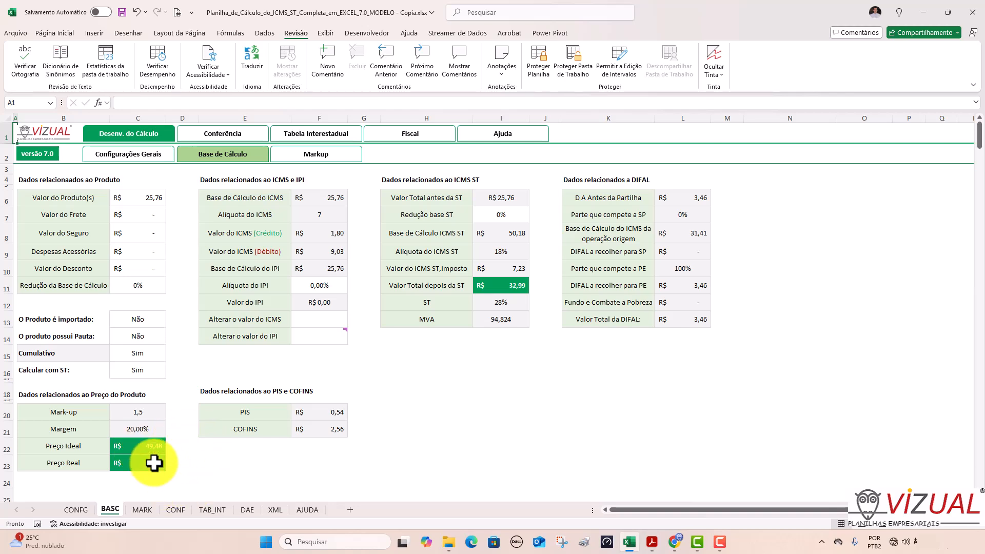
click(148, 156)
click(501, 388)
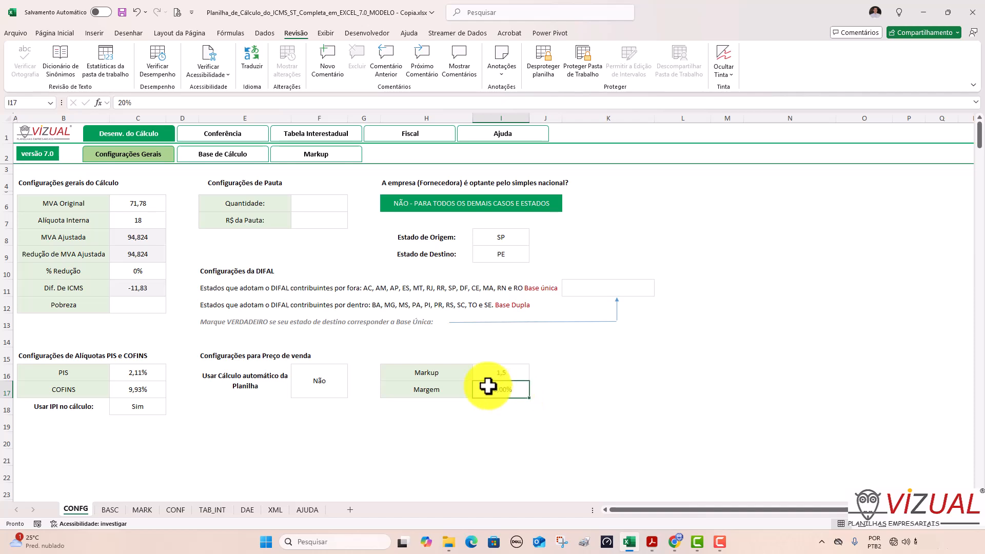
click(504, 370)
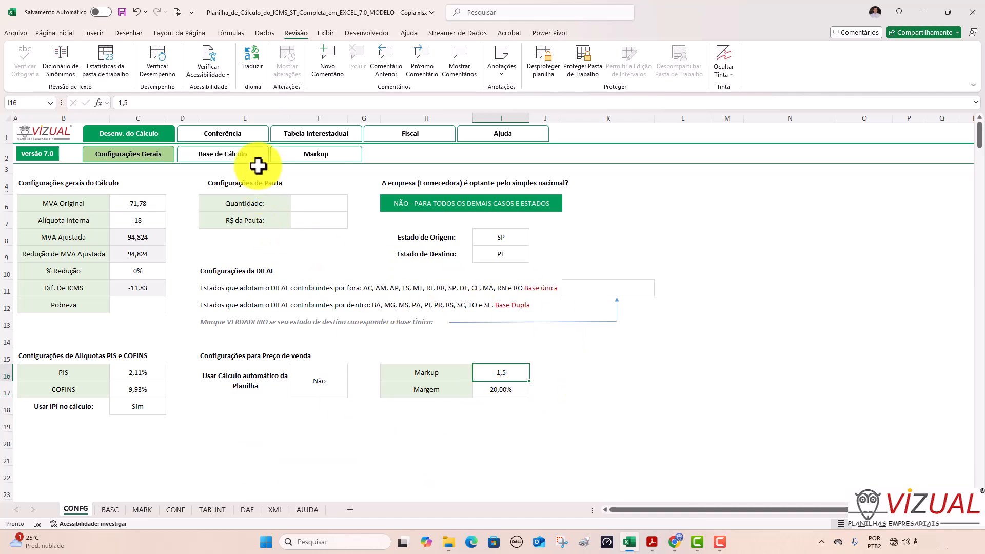
click(246, 153)
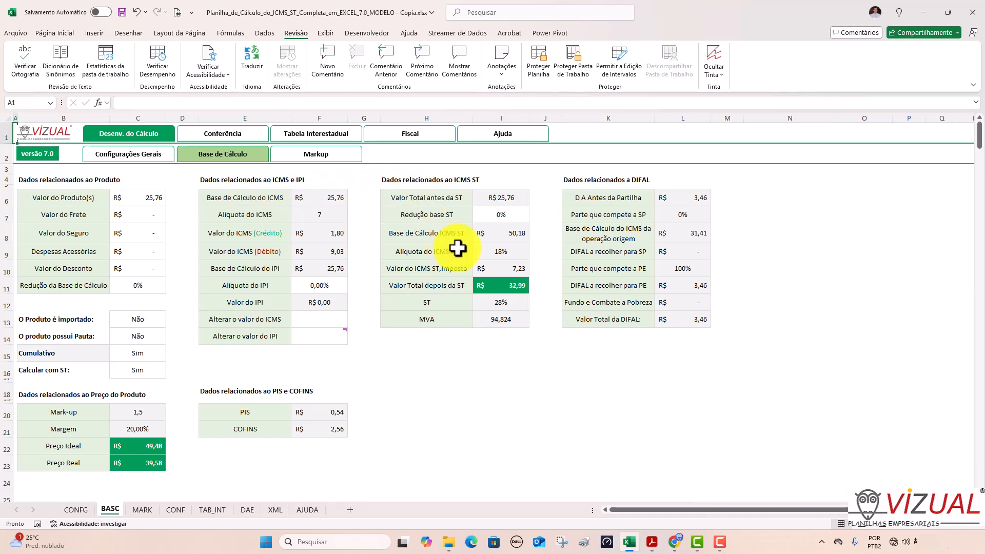
Look up item FD-46LE's unit value in NF Modelo_3.pdf and enter 103,6469 as Valor do Produto(s) on Base de Cálculo in Excel.
click(652, 544)
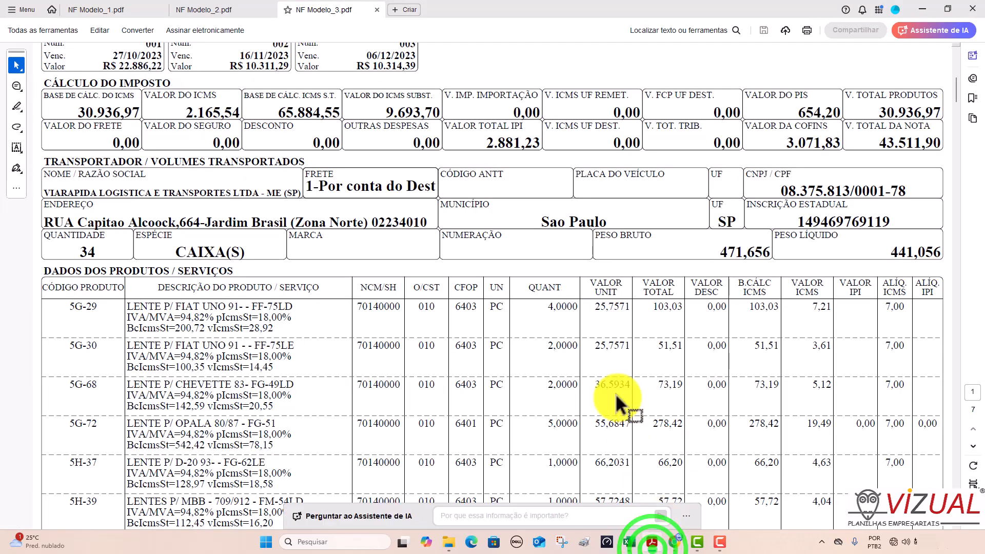
scroll(604, 362, down, 3)
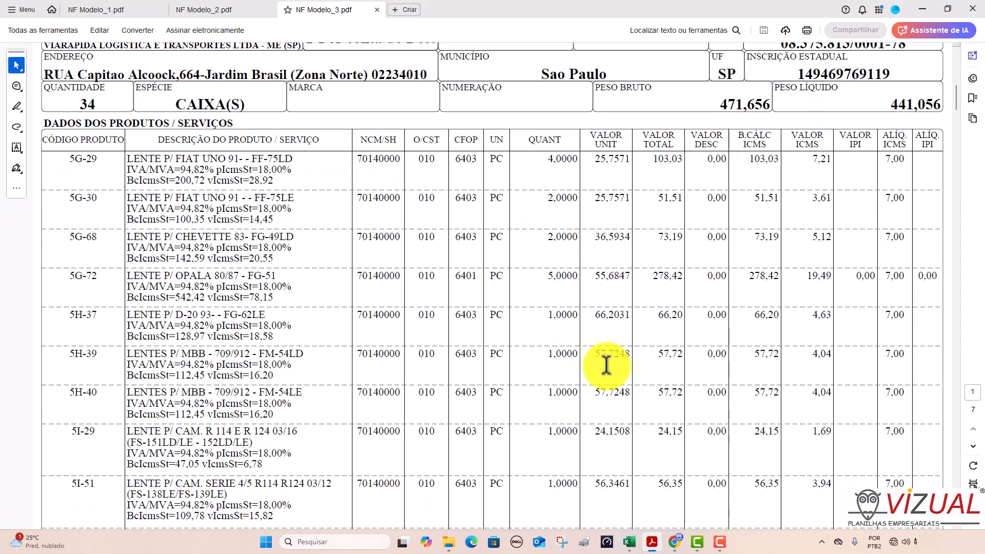
scroll(603, 312, down, 2)
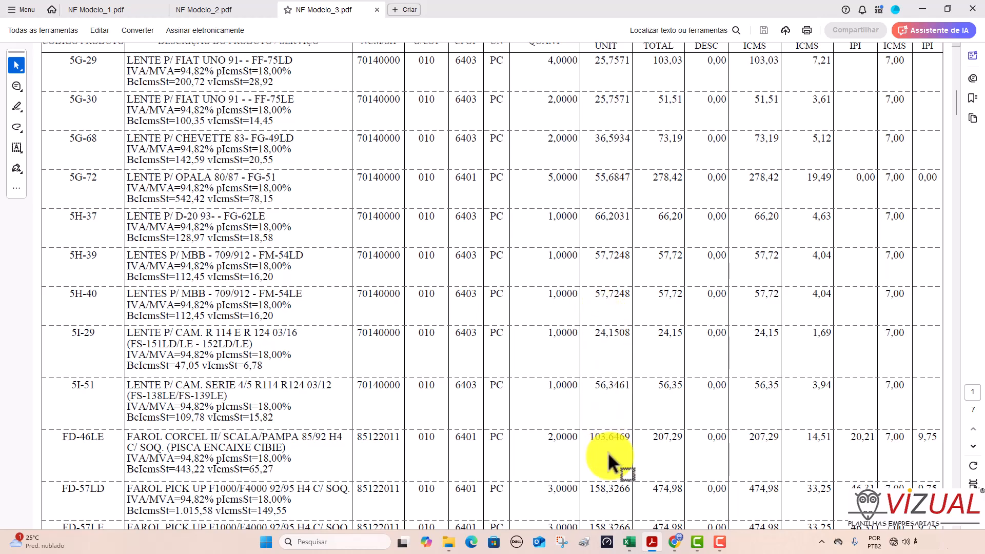
key(alt+Tab)
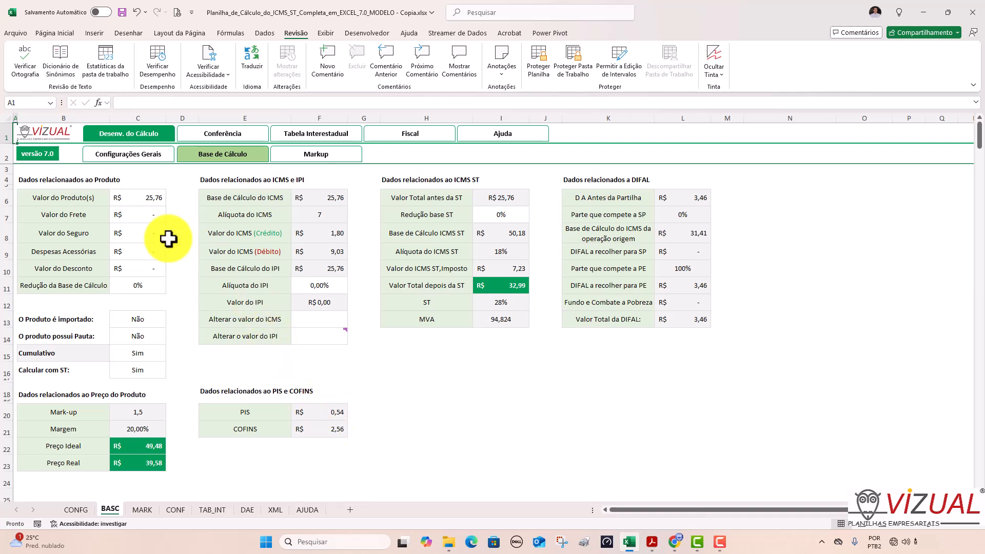
click(133, 201)
text(103,6469)
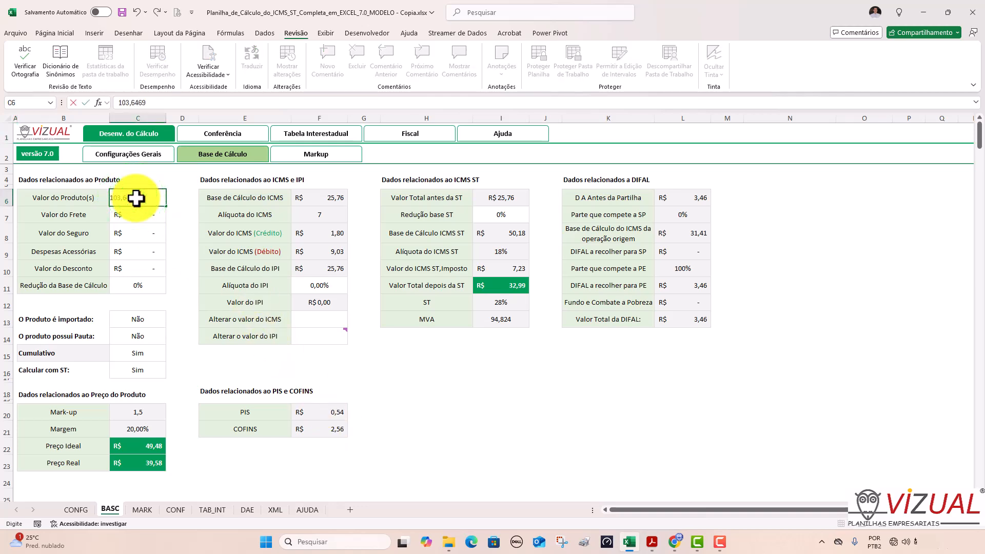
key(Tab)
Look up item FD-46LE's IPI value in NF Modelo_3.pdf and enter 20,21 in Alterar o valor do IPI on Base de Cálculo in Excel.
key(alt+Tab)
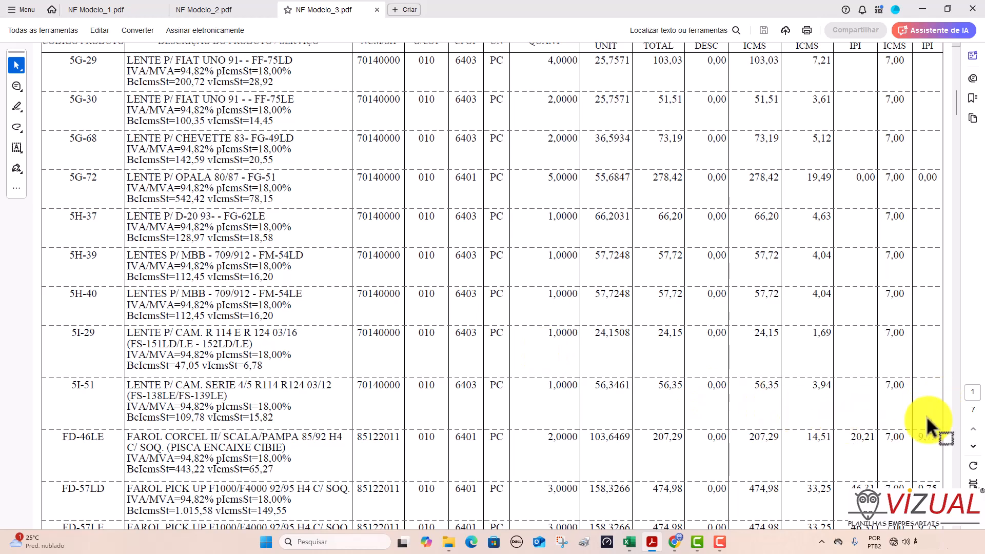
key(alt+Tab)
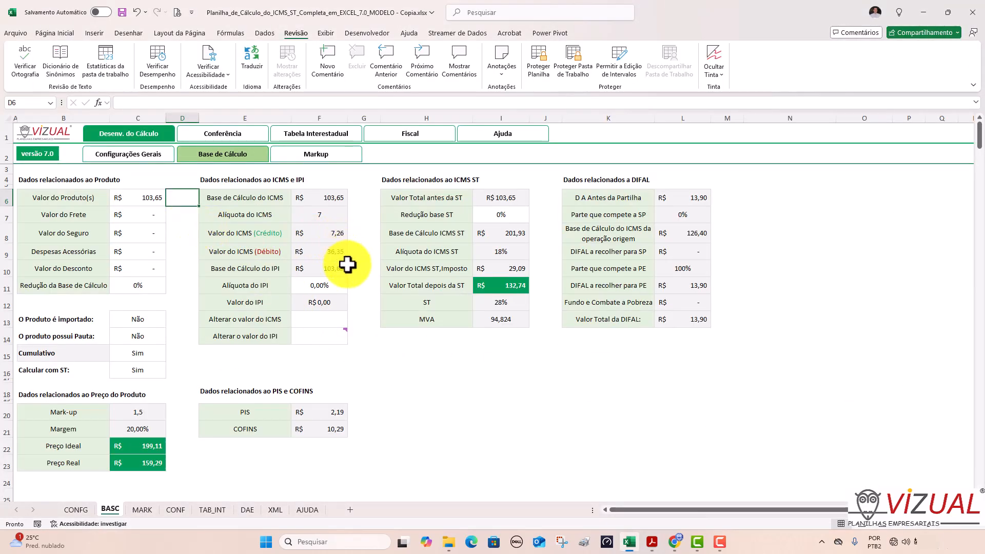
key(alt+Tab)
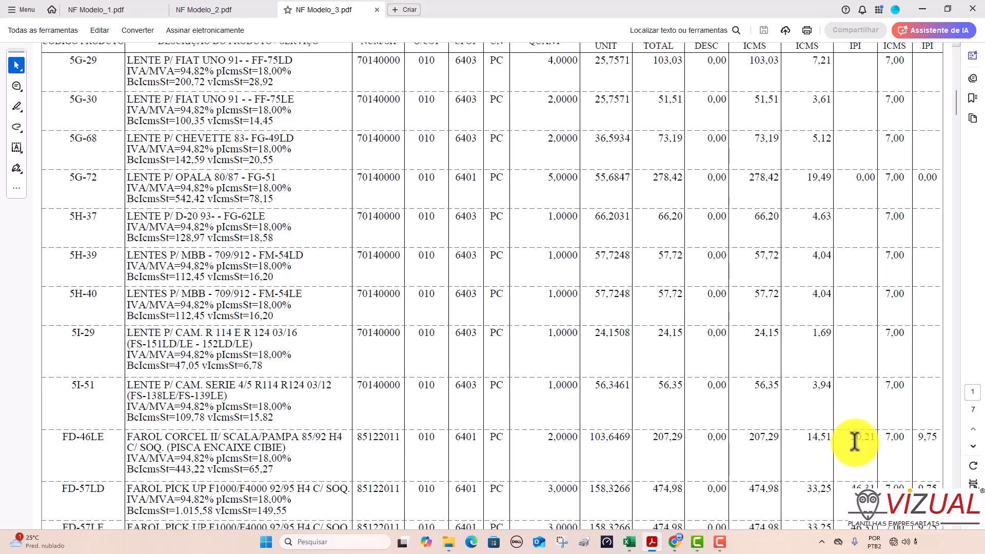
scroll(826, 431, up, 4)
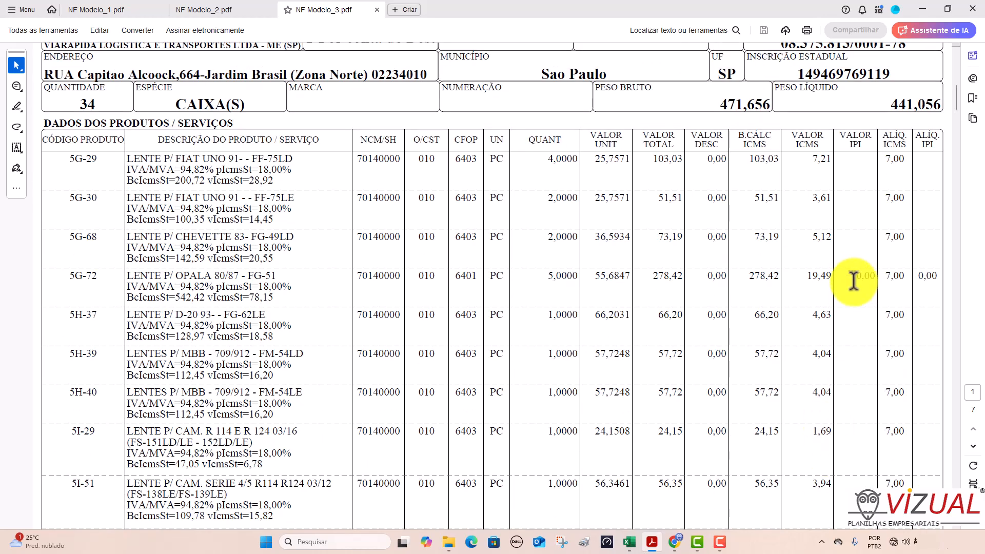
scroll(851, 285, down, 5)
key(alt+Tab)
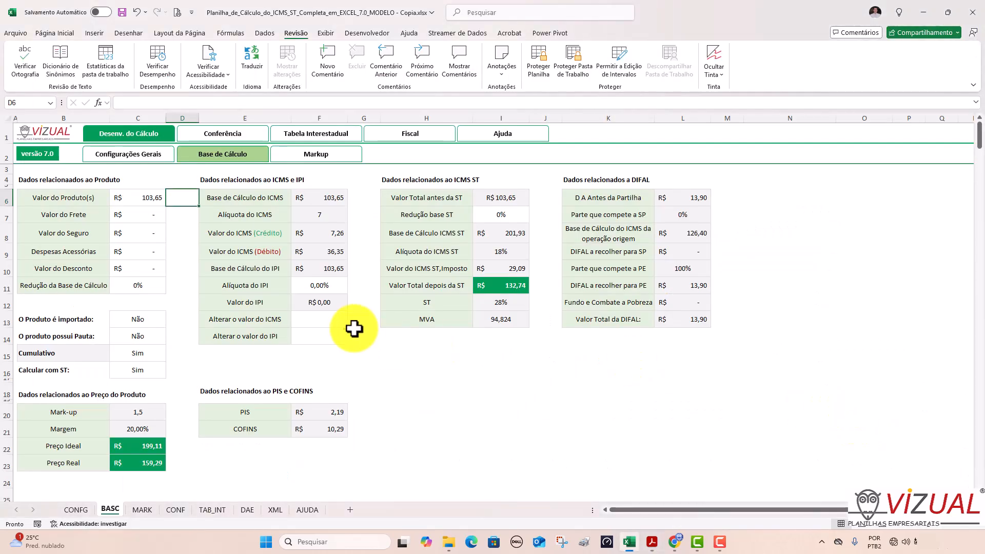
click(342, 335)
text(20,21)
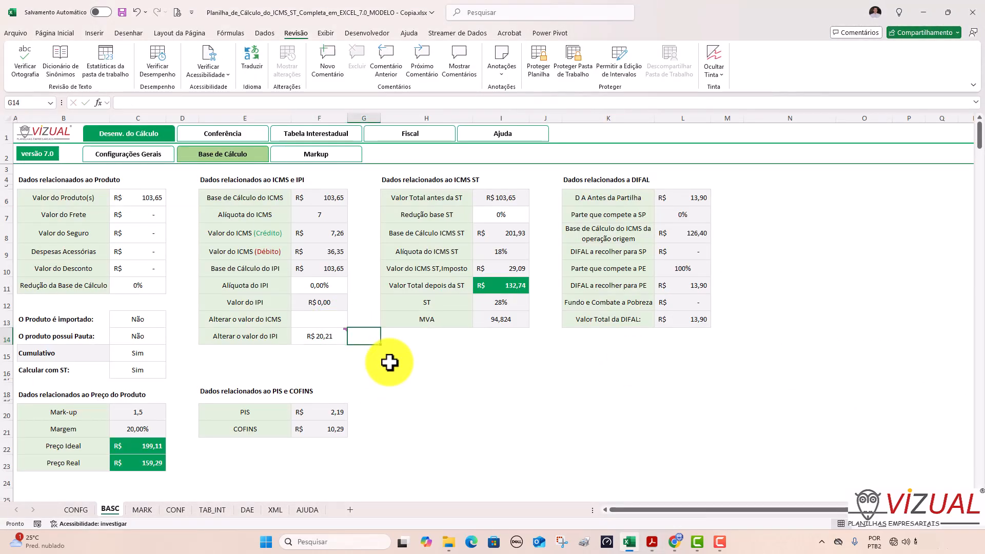
Recheck the item's IPI in NF Modelo_3.pdf and select 0% for Alíquota do IPI on Base de Cálculo in Excel.
key(alt+Tab)
key(alt+Tab)
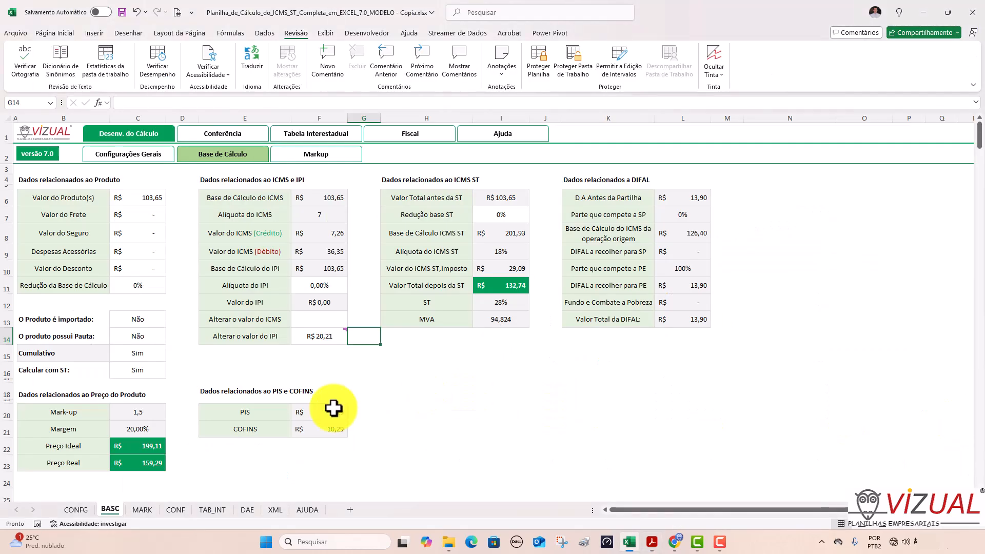
click(314, 285)
click(352, 289)
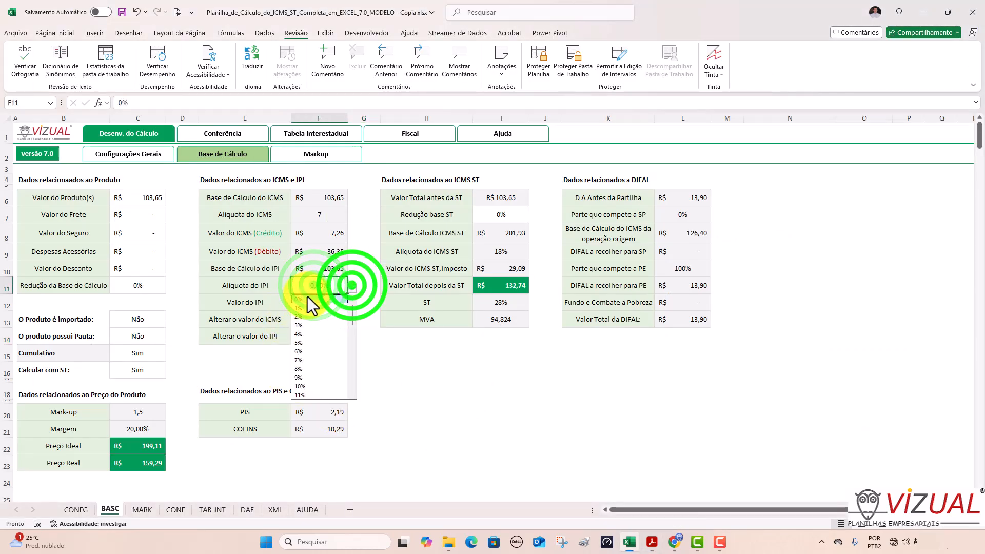
click(304, 302)
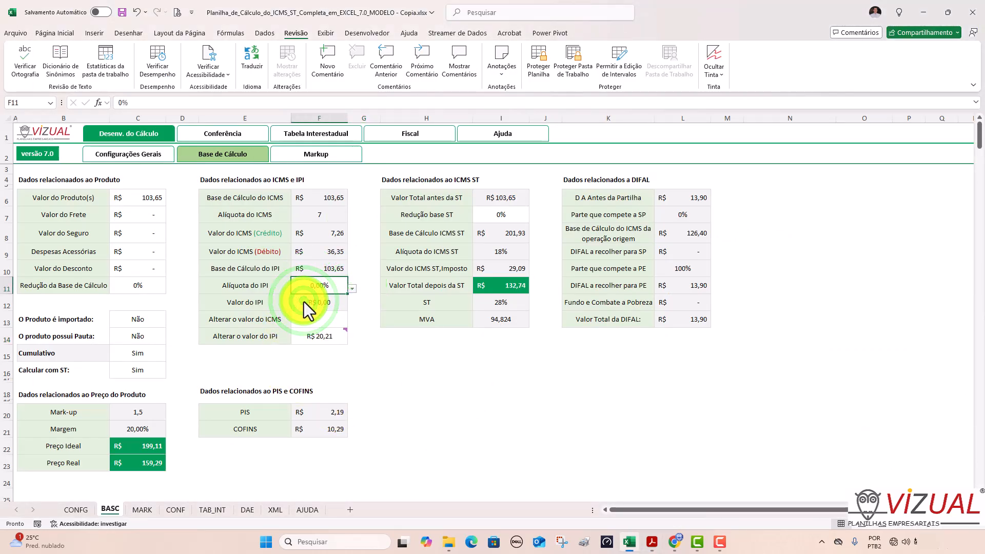
Select the 19% option for Alíquota do IPI on Base de Cálculo and compare it with item FD-46LE in NF Modelo_3.pdf.
click(319, 336)
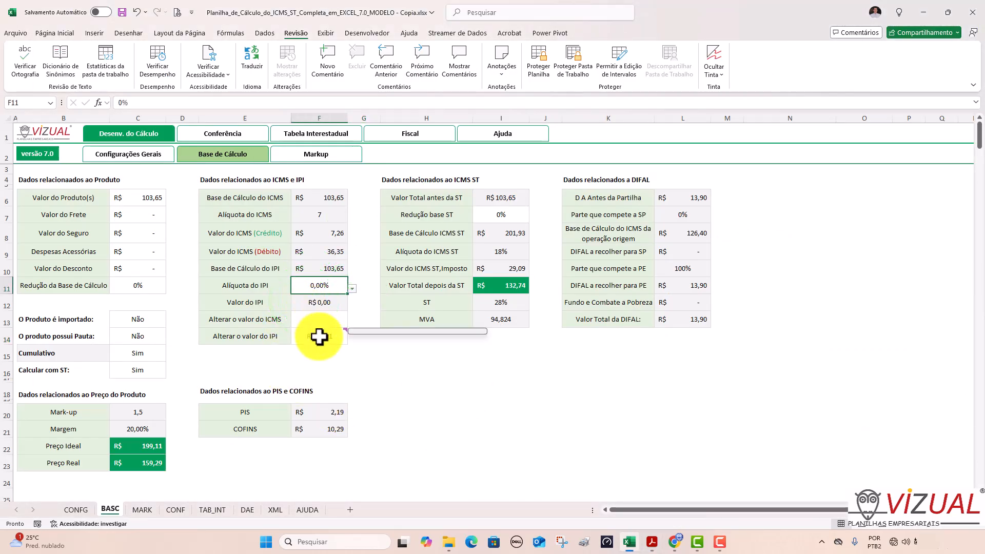
click(324, 286)
click(351, 289)
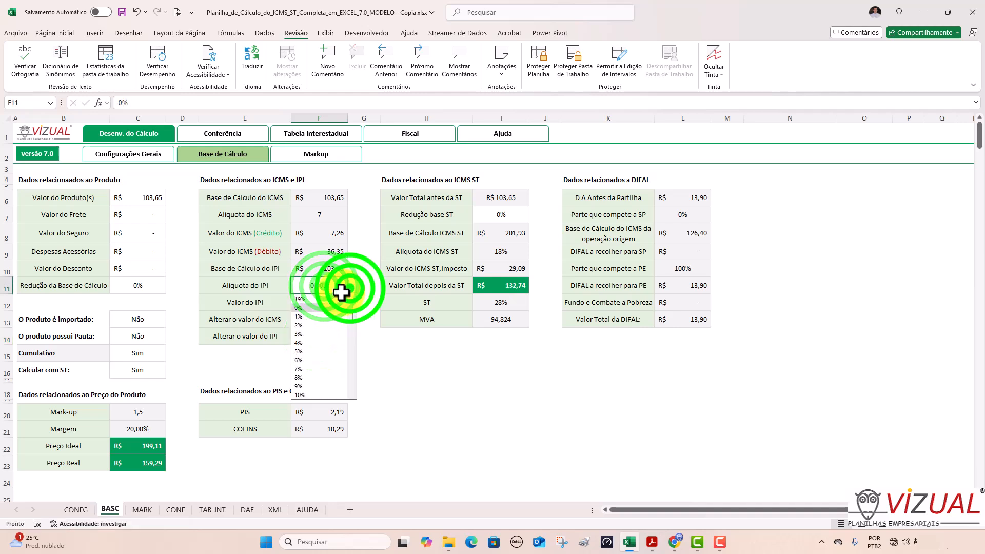
click(315, 299)
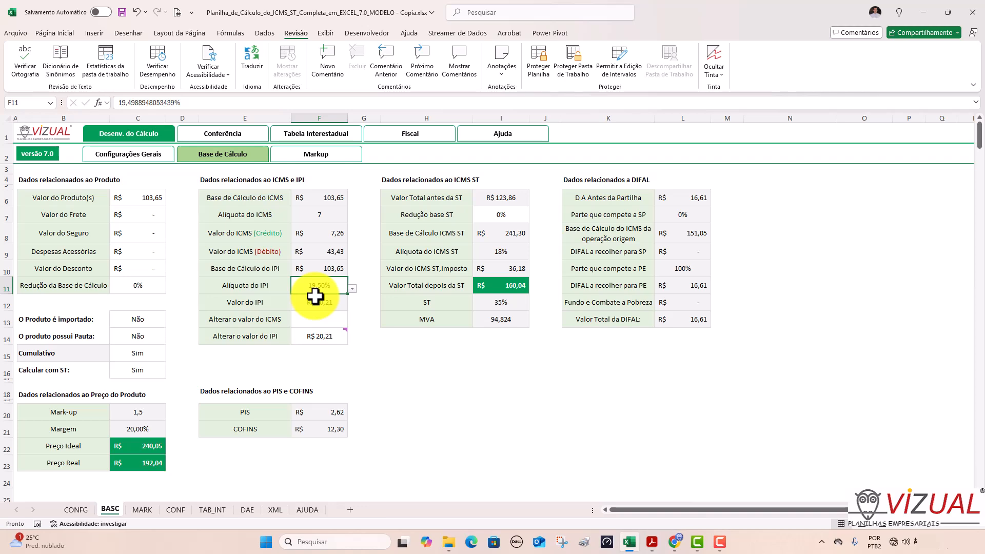
key(alt+Tab)
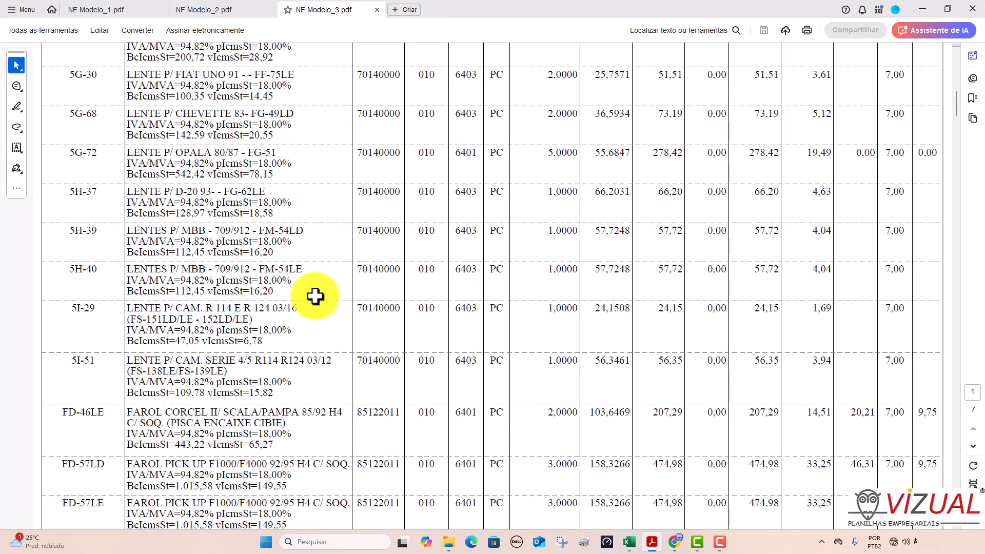
key(alt+Tab)
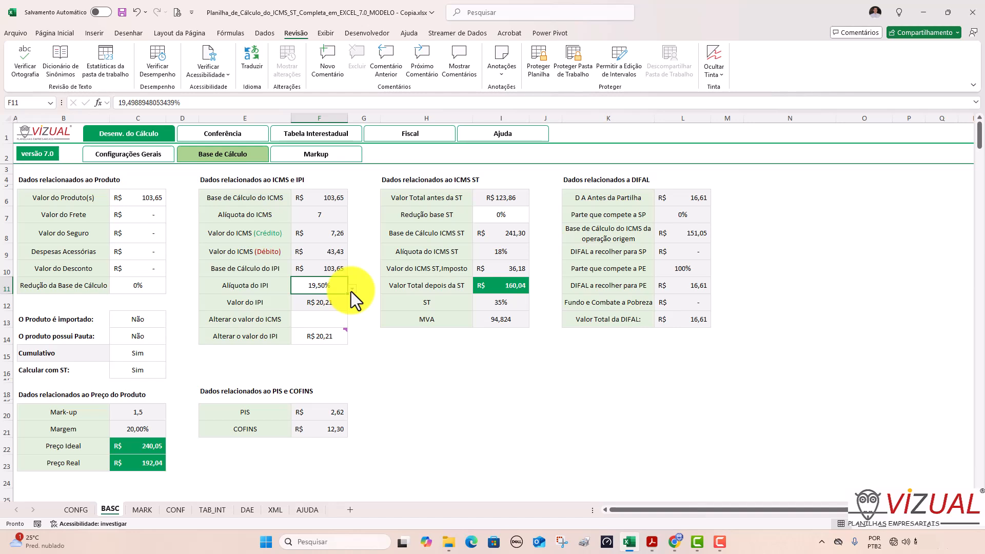
Recheck item FD-46LE's IPI in NF Modelo_3.pdf and enter 10,10 in Alterar o valor do IPI on Base de Cálculo in Excel.
click(323, 339)
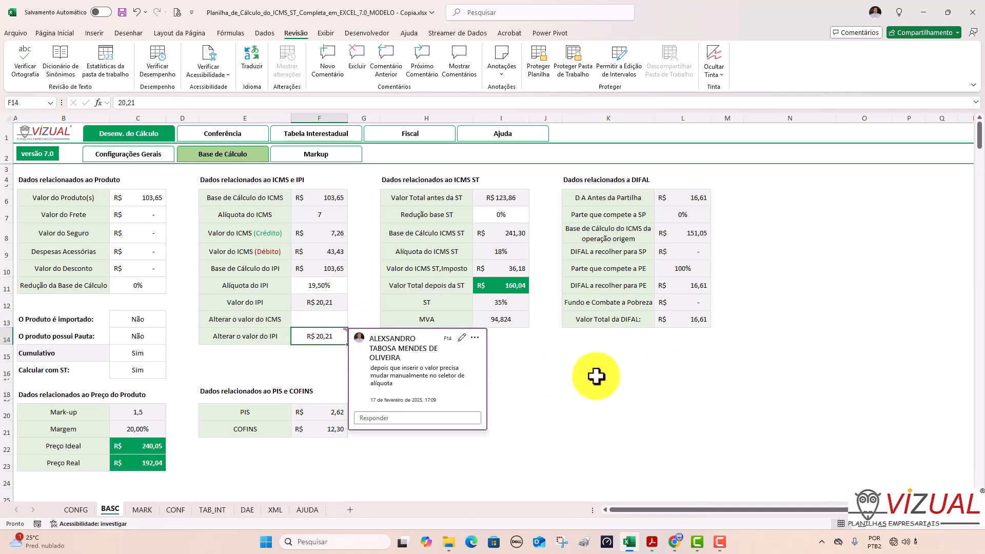
key(alt+Tab)
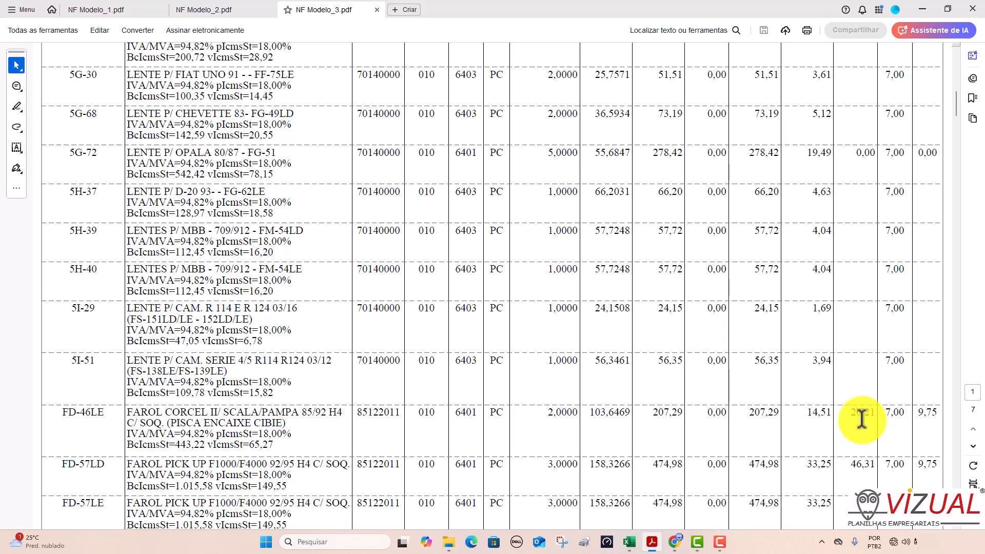
key(alt+Tab)
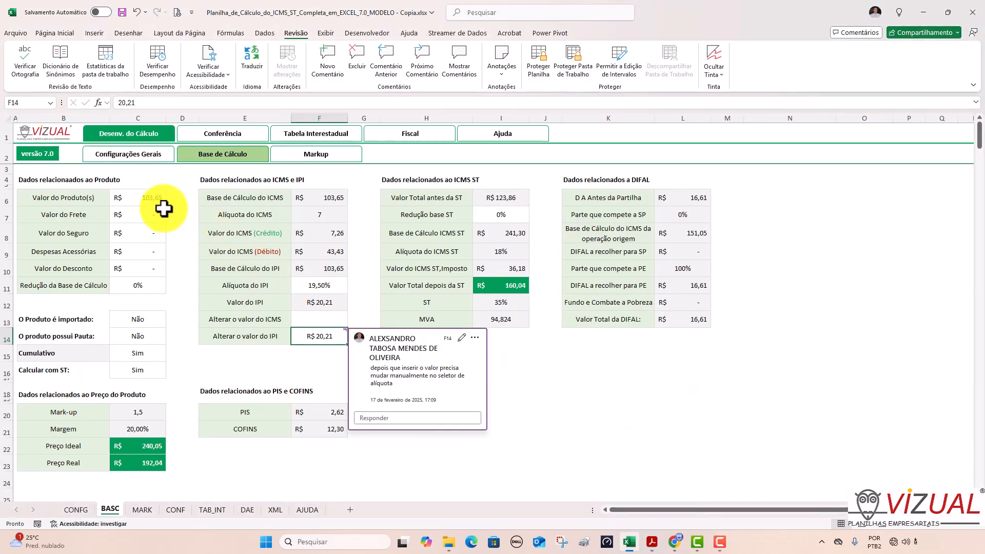
text(1)
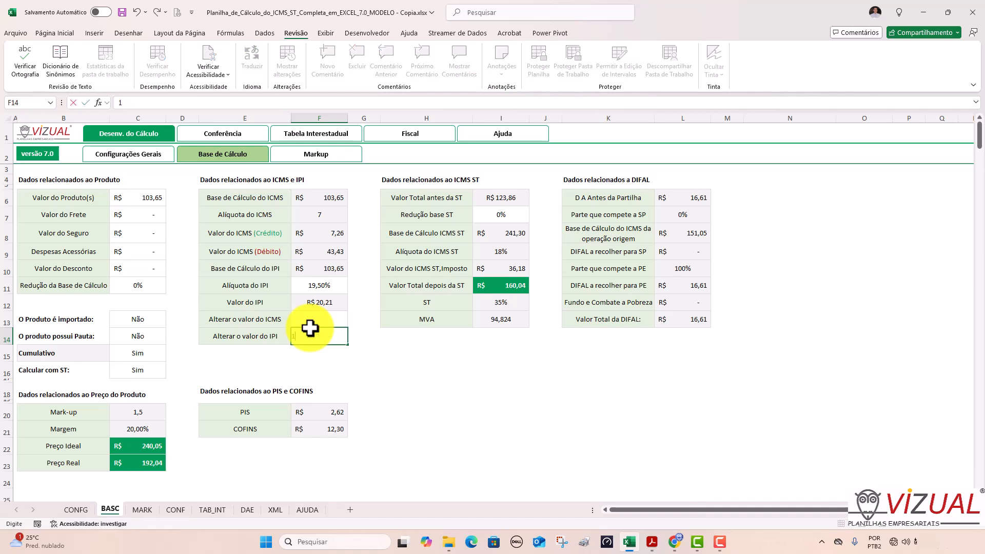
text(0,10)
key(Tab)
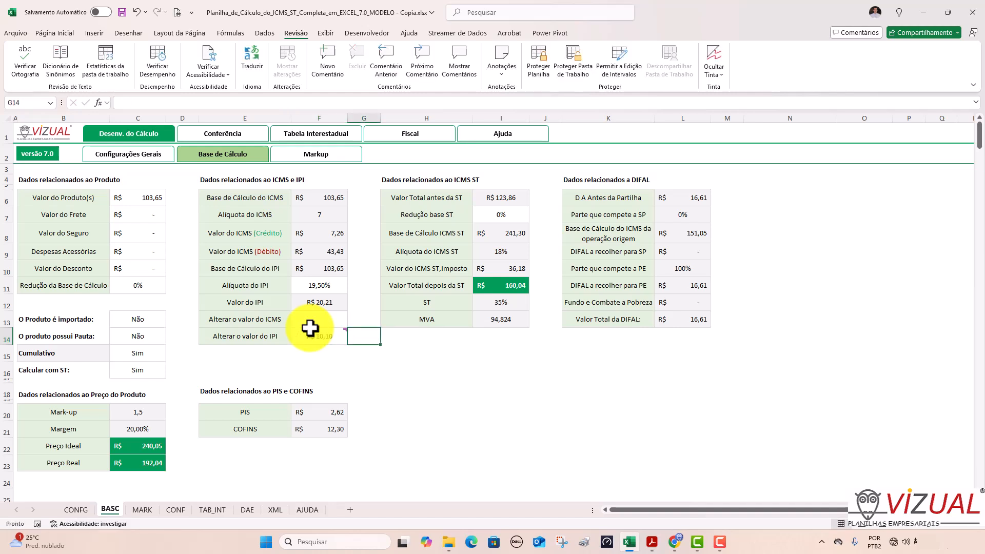
Select the 10% option for Alíquota do IPI and compare it with item FD-46LE's IPI rate in NF Modelo_3.pdf.
click(317, 285)
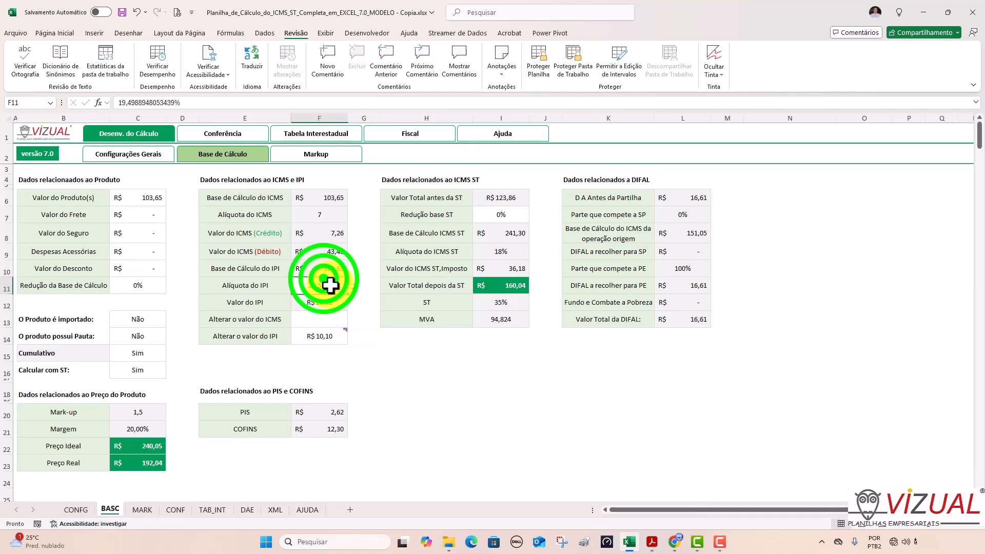
click(353, 289)
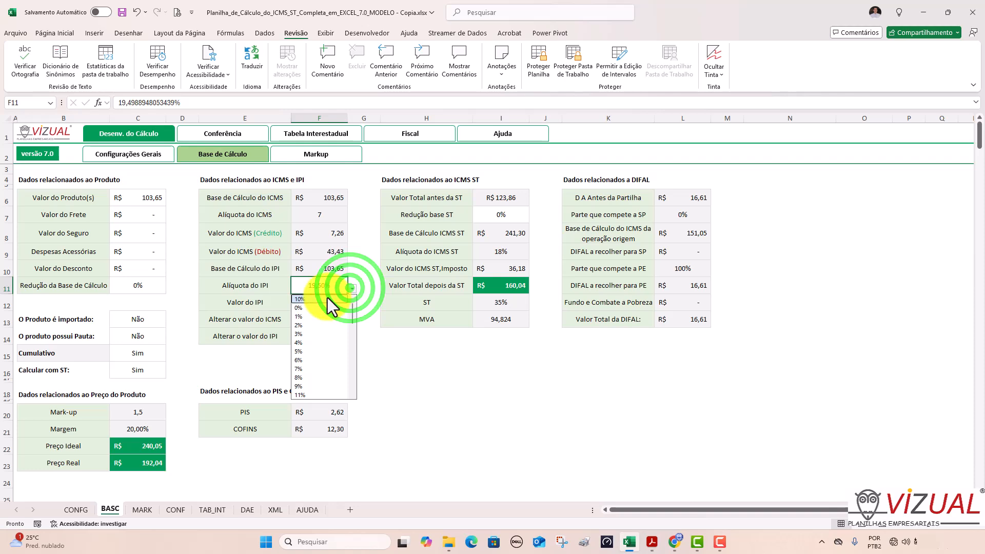
click(327, 297)
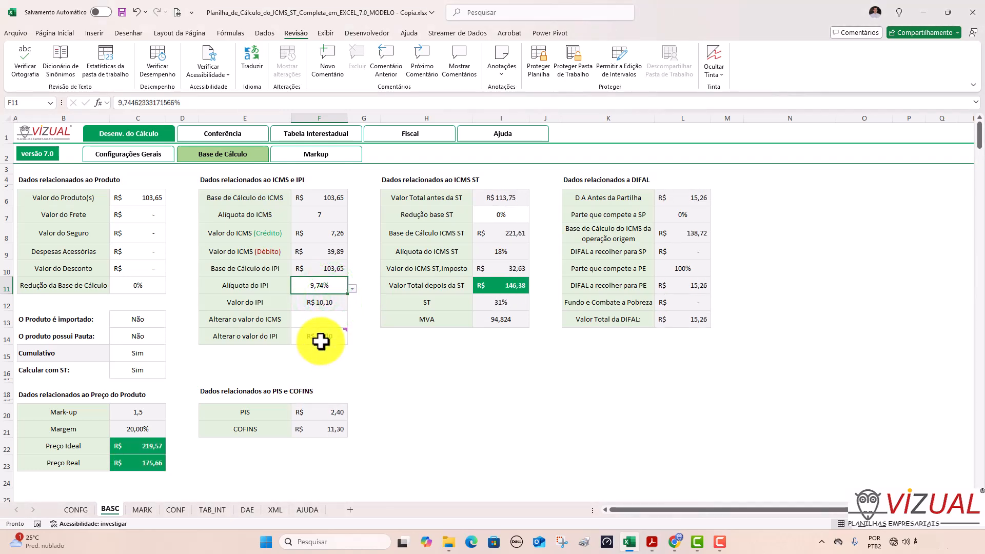
click(321, 334)
click(321, 286)
key(alt+Tab)
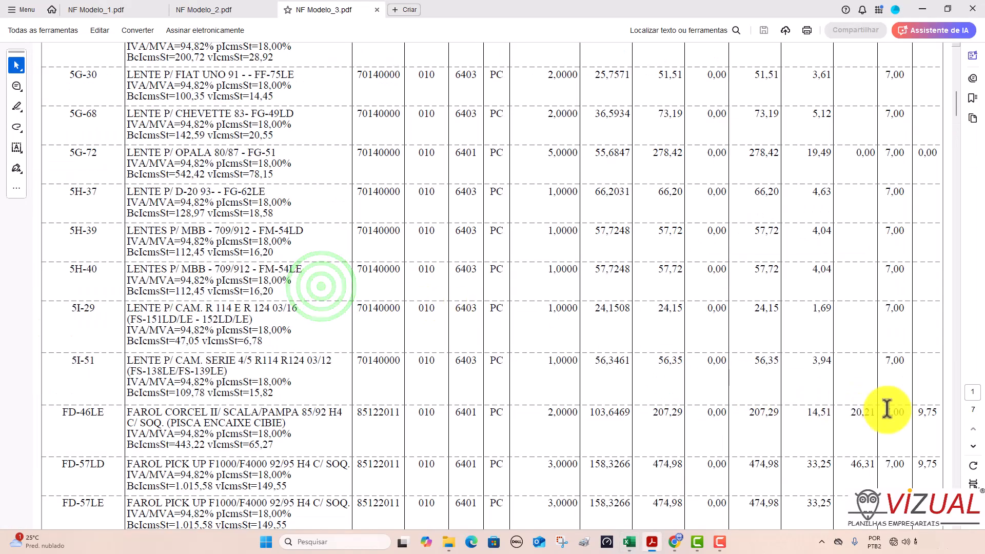
key(alt+Tab)
Review Alterar o valor do IPI, Alíquota do IPI and Valor do Produto(s) in Excel against item FD-46LE's line in NF Modelo_3.pdf.
click(319, 338)
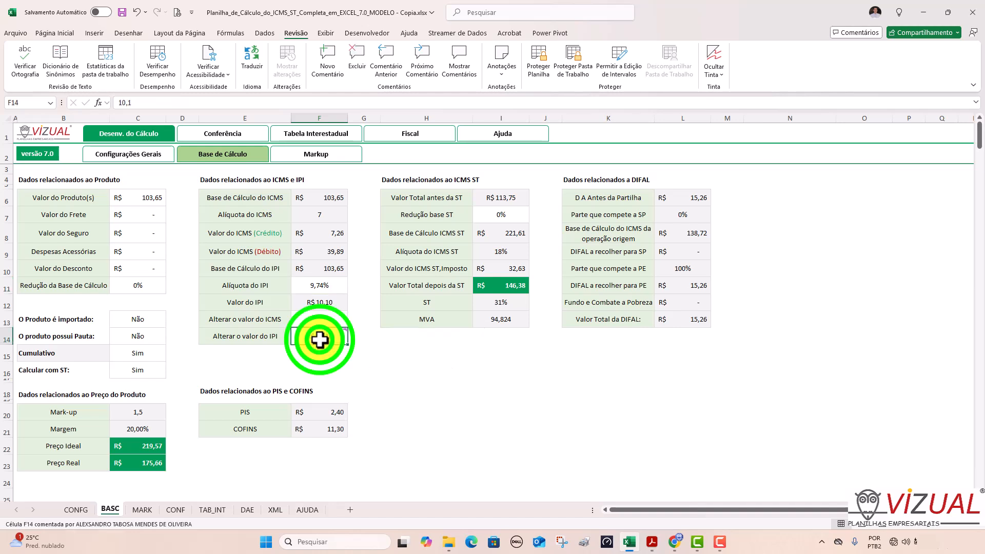
click(324, 289)
click(326, 337)
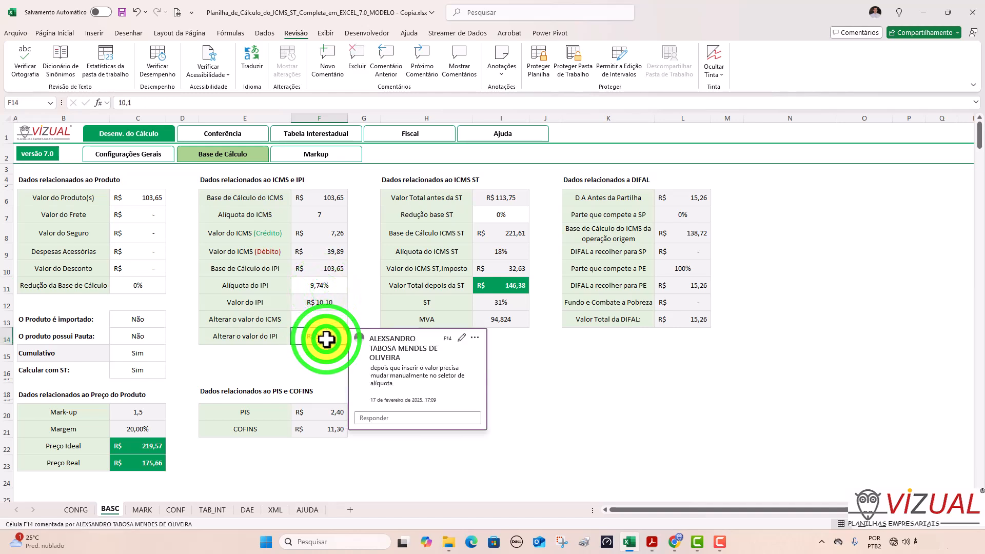
click(328, 285)
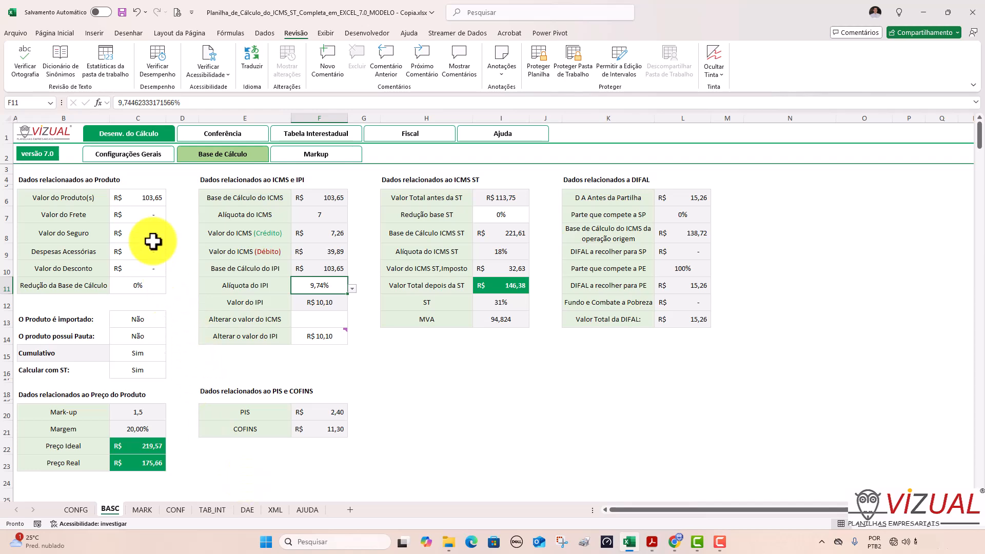
click(141, 195)
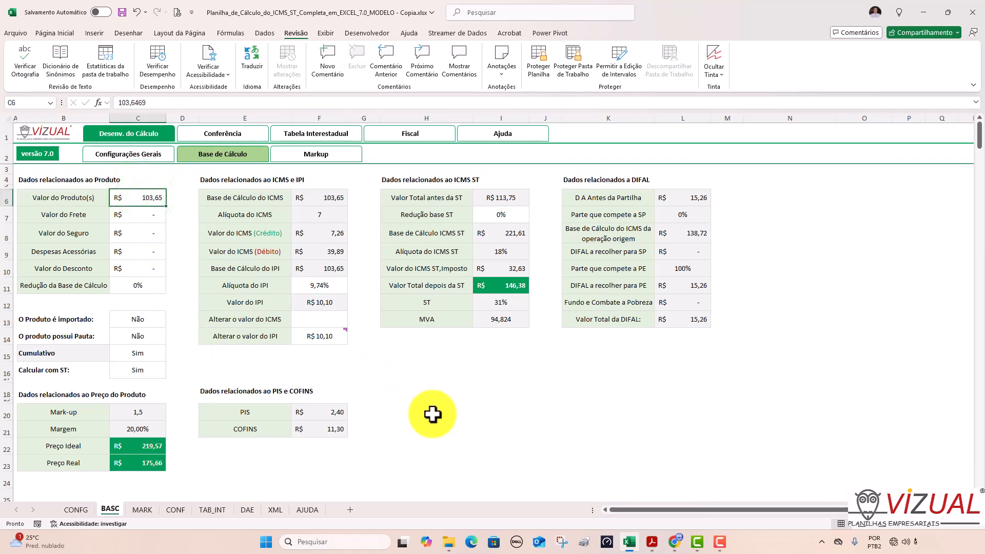
key(alt+Tab)
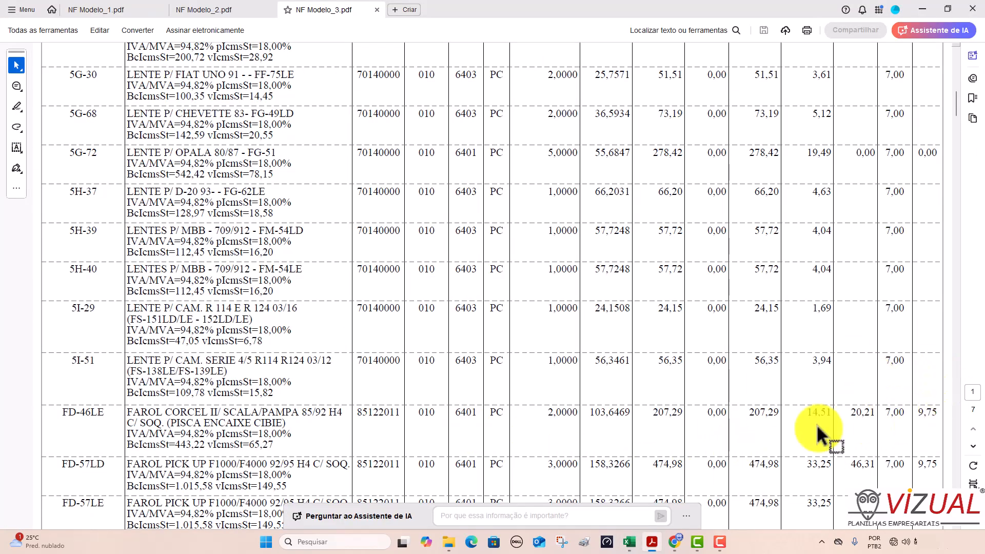
key(alt+Tab)
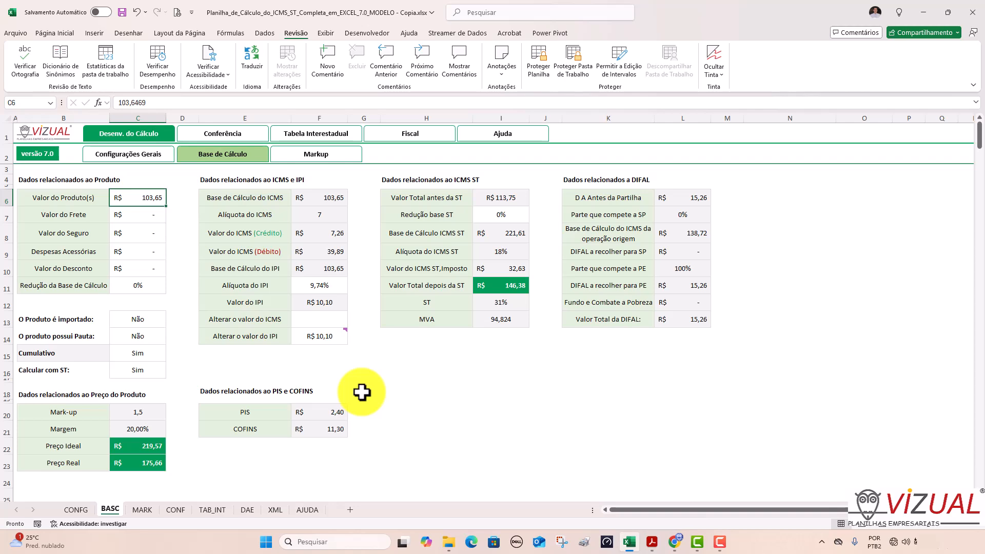
Review the Markup, Base de Cálculo and Configurações Gerais sheets, and examine the tax calculation on Conferência in Excel.
click(323, 154)
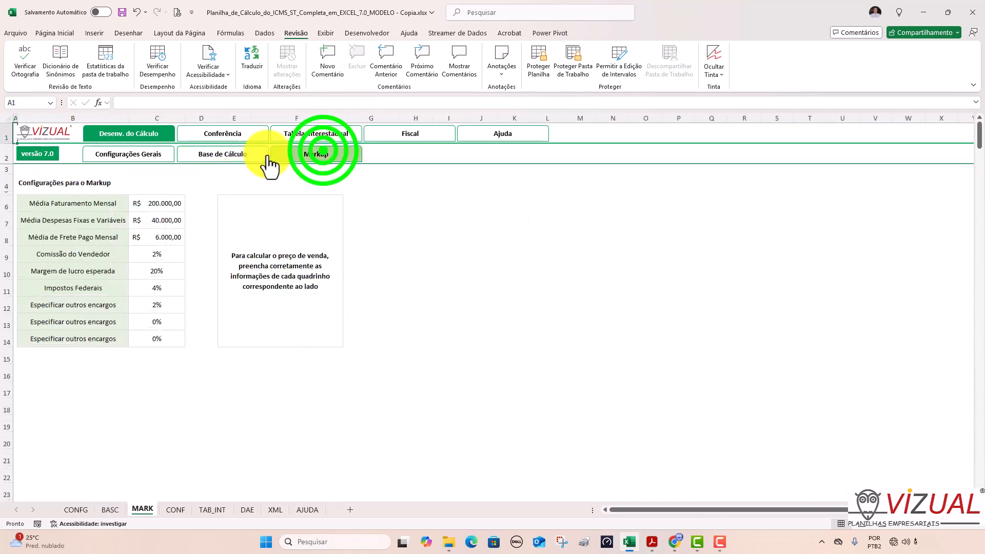
click(229, 156)
click(139, 154)
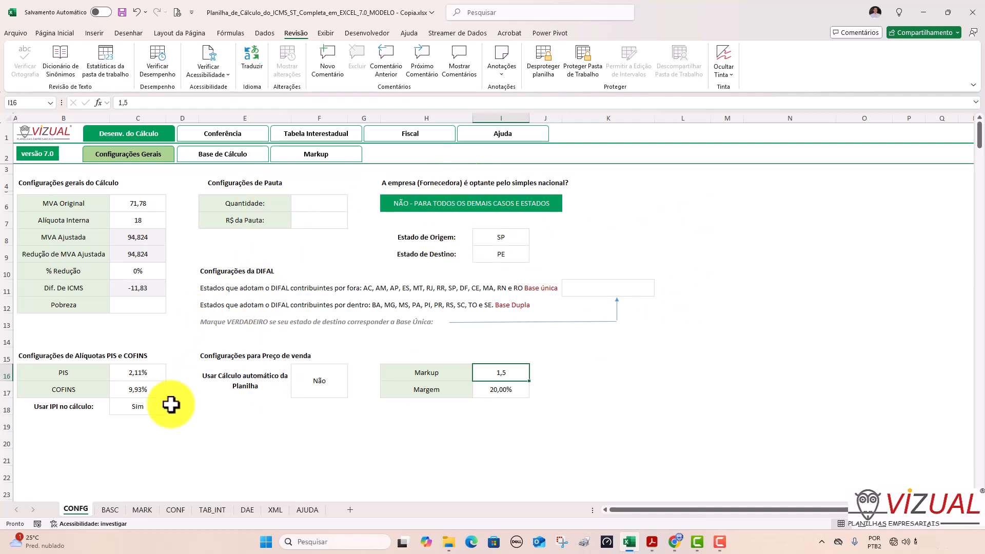
click(222, 133)
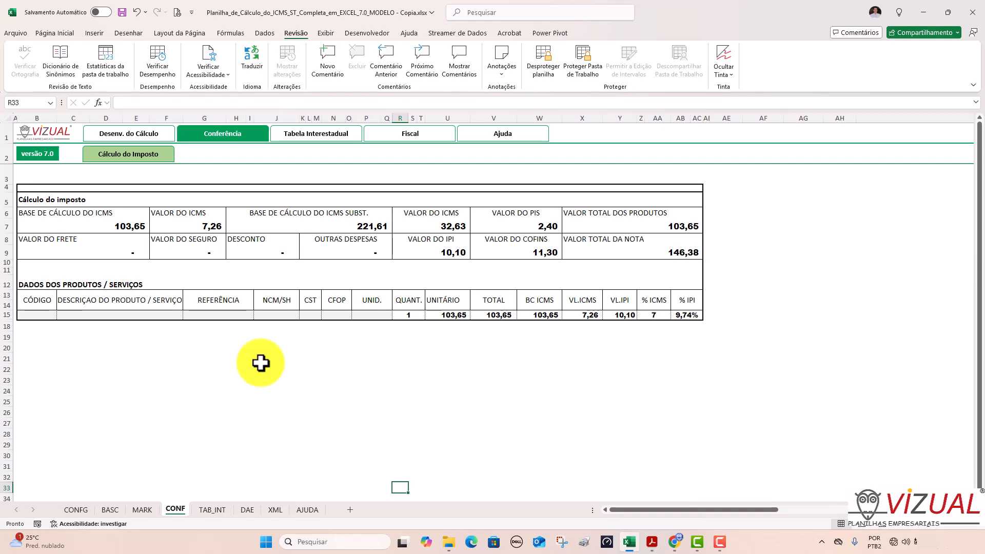
Look up the interstate ICMS rate from SP to PE in Tabela Interestadual, checking Base de Cálculo along the way.
click(317, 133)
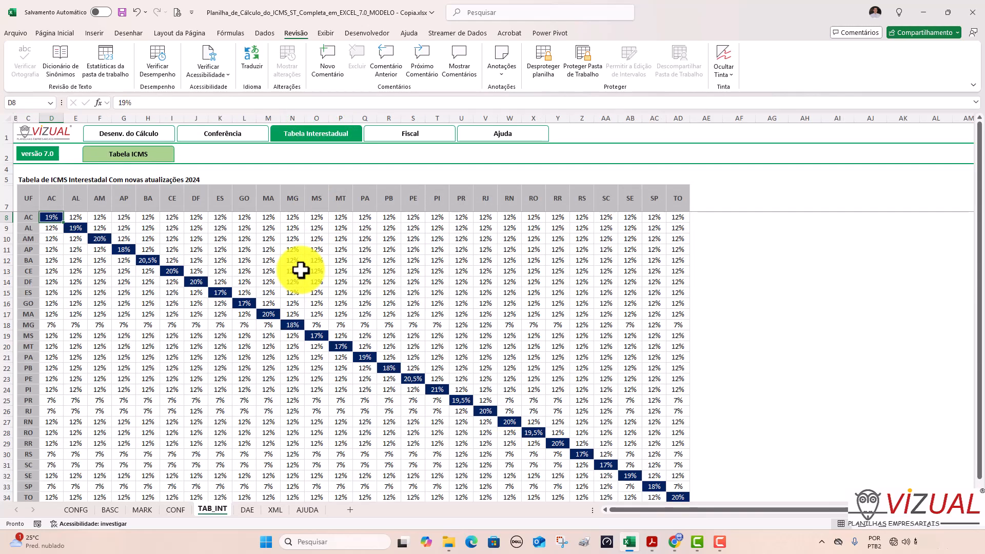
click(130, 133)
click(210, 153)
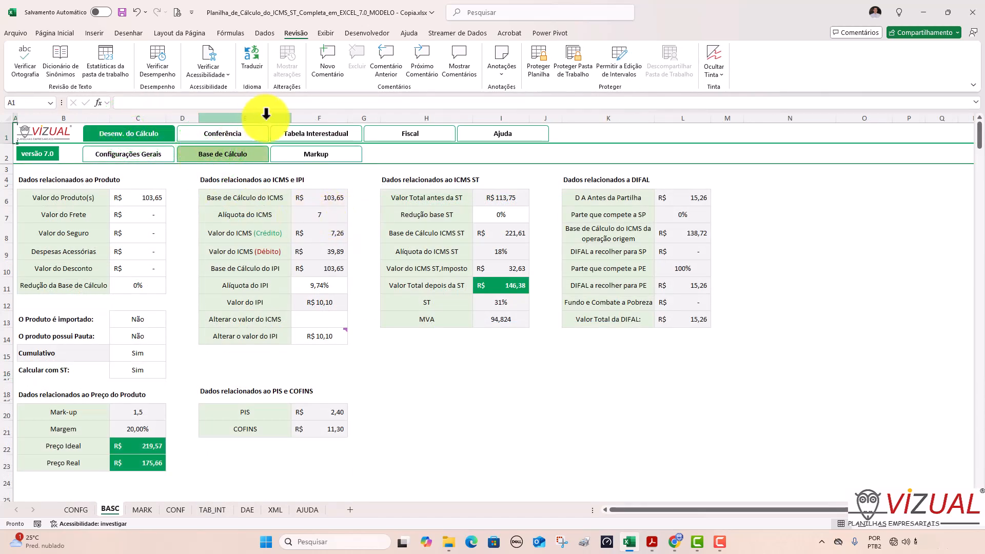
click(302, 133)
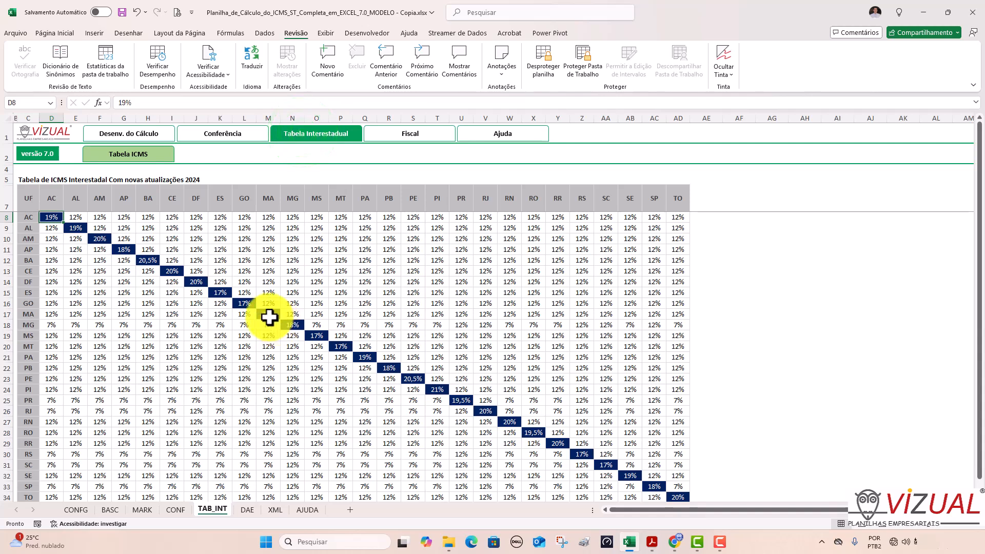
click(268, 314)
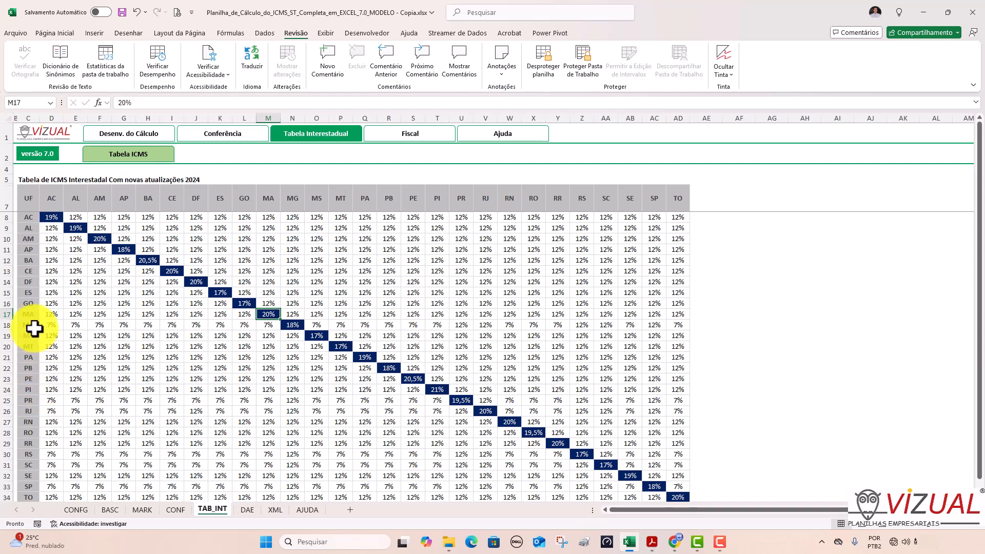
click(33, 486)
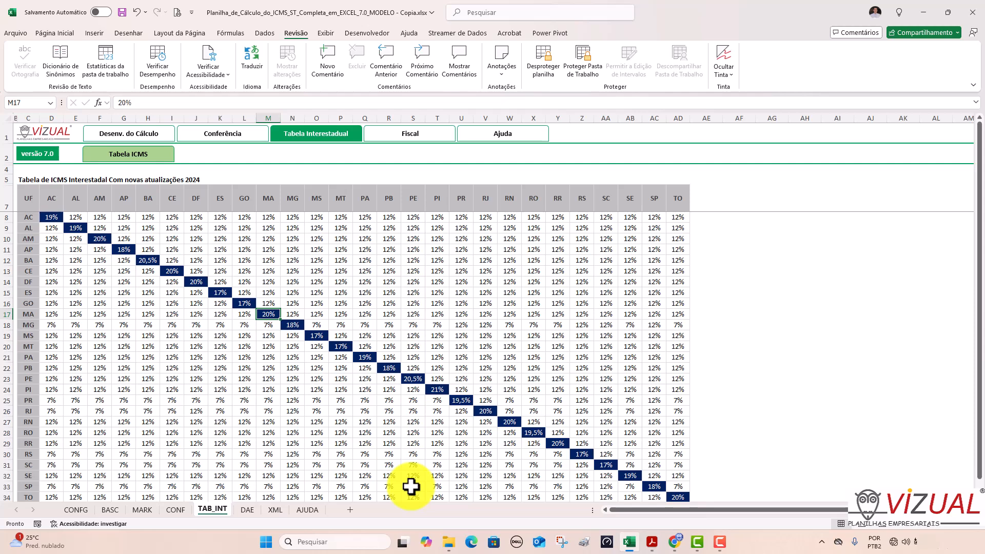
click(392, 489)
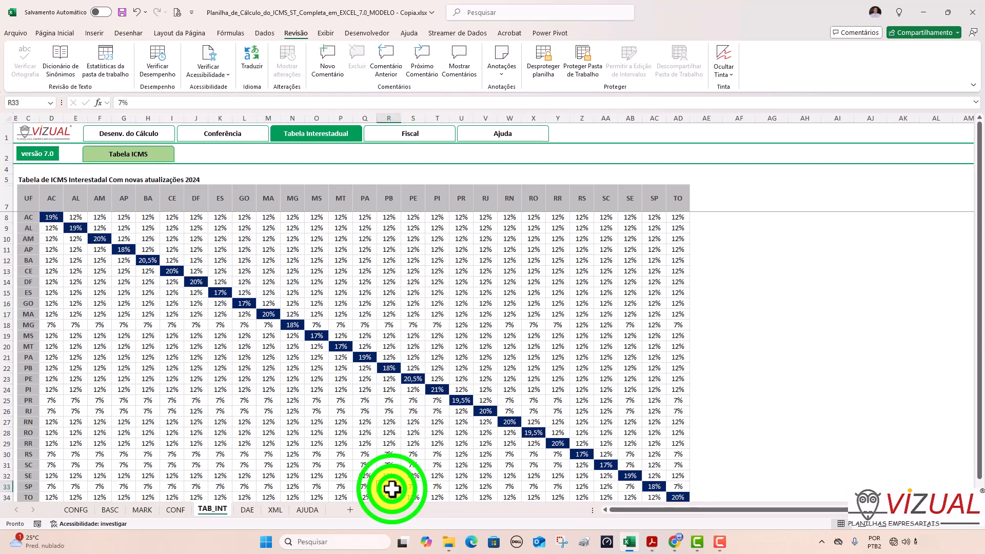
click(413, 485)
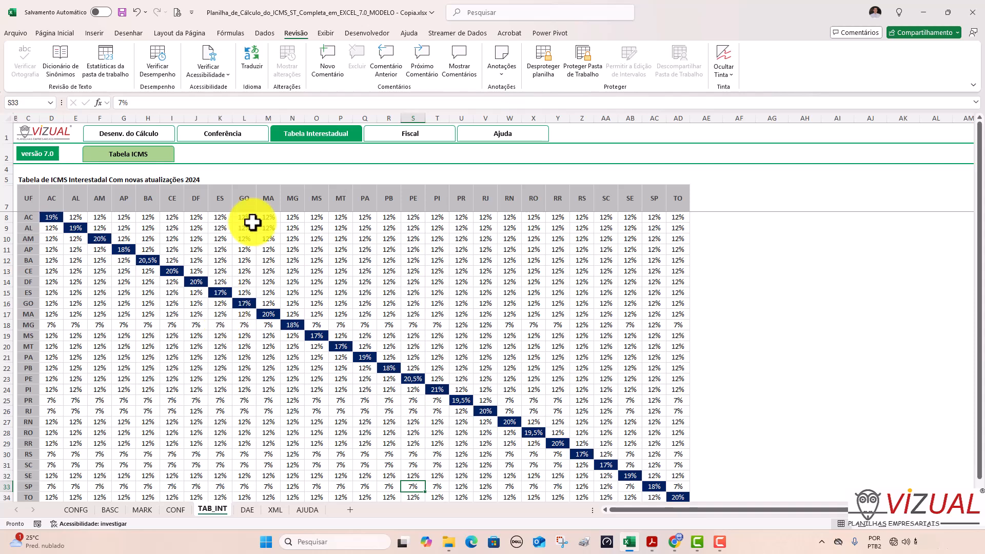
Show the Fiscal section, looking over its Importar XML sheet before returning to Conferência do DAE.
click(414, 137)
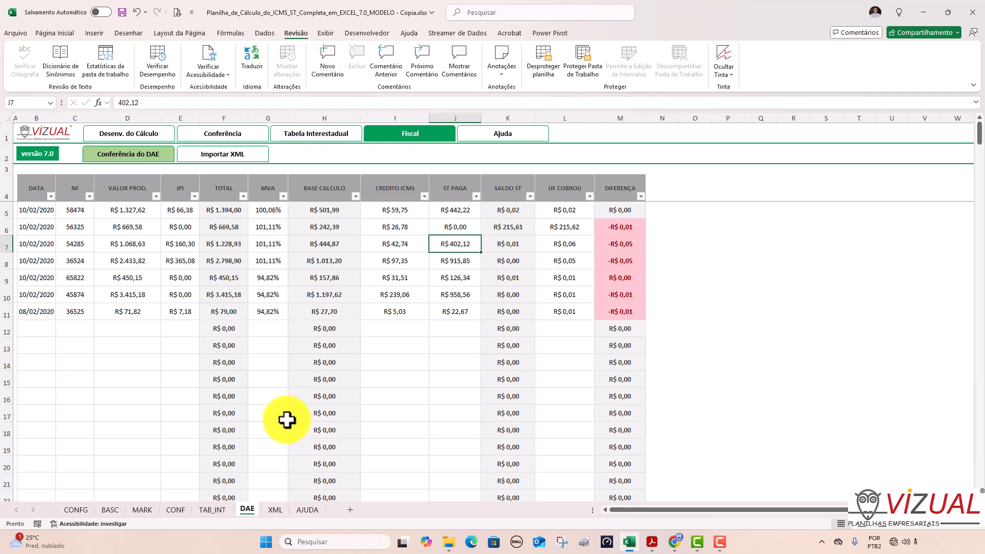
click(214, 156)
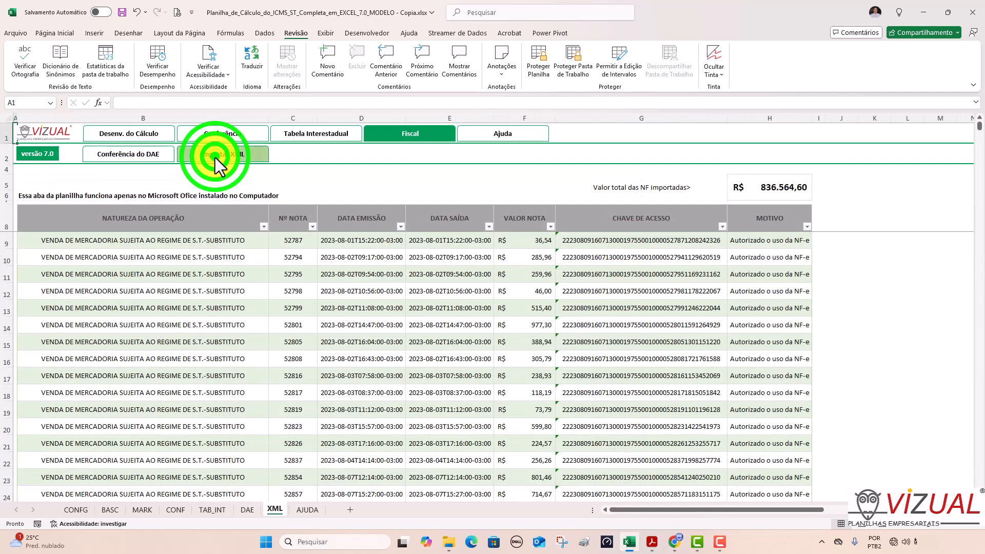
click(128, 160)
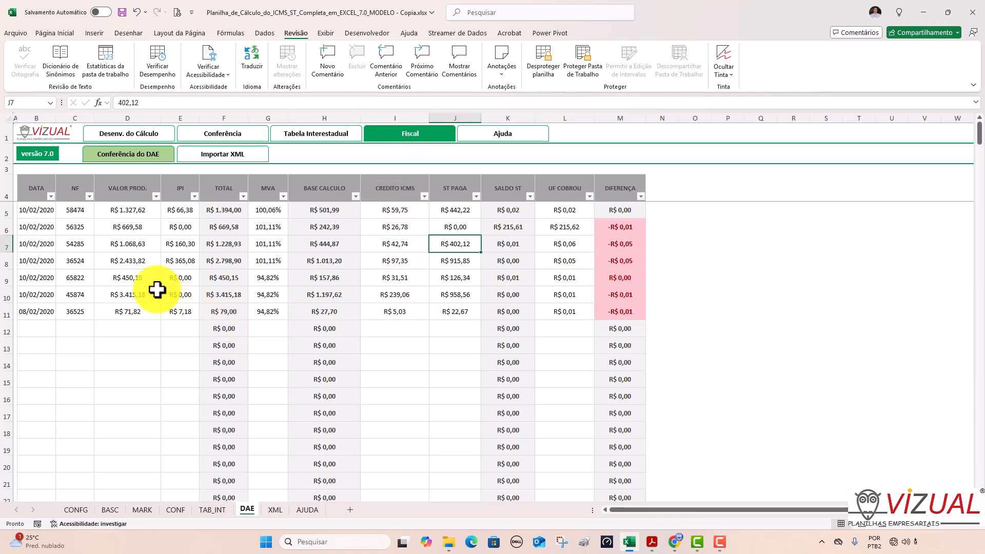
Examine the first invoice in row 5 across Data, NF, Valor Prod., IPI, MVA, Credito ICMS, ST Paga and UF Cobrou.
click(35, 214)
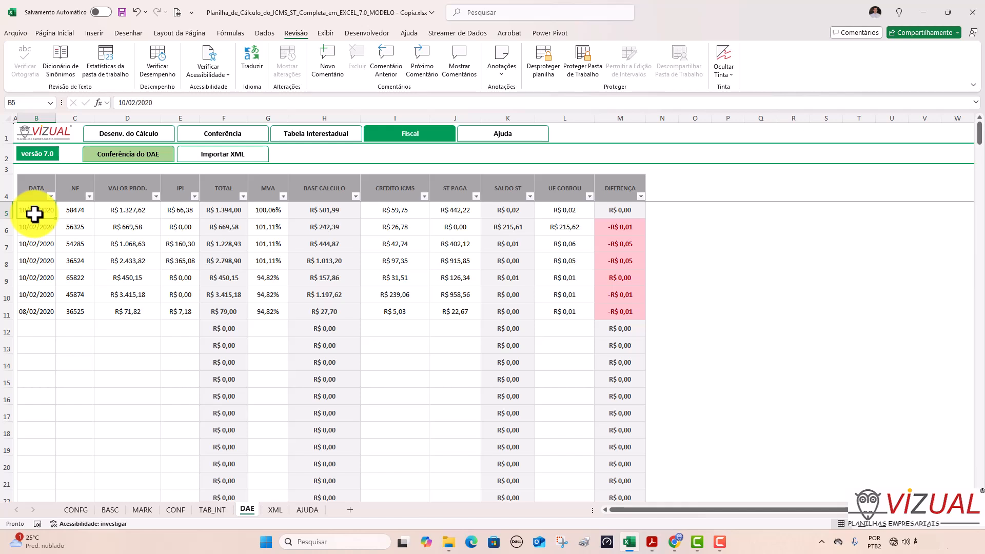
click(71, 213)
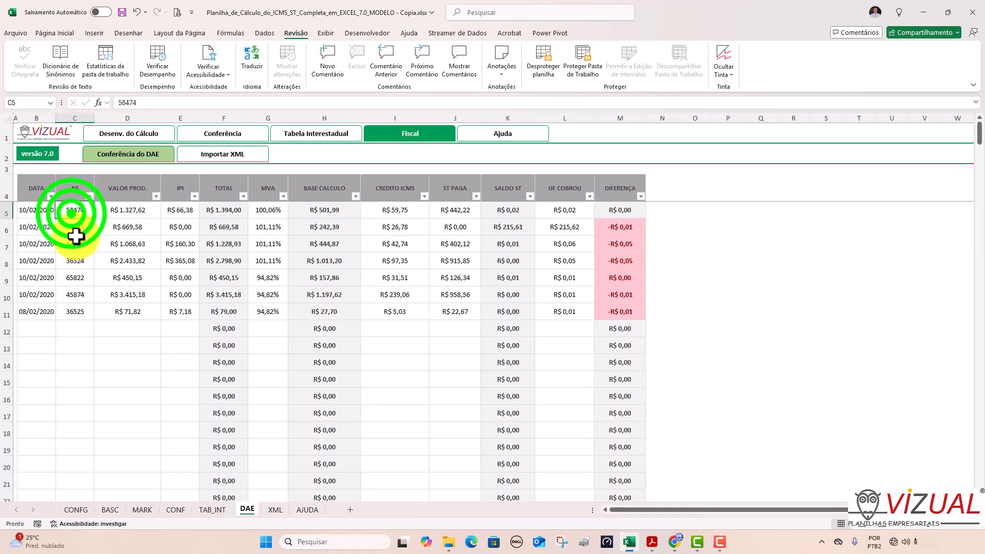
click(125, 207)
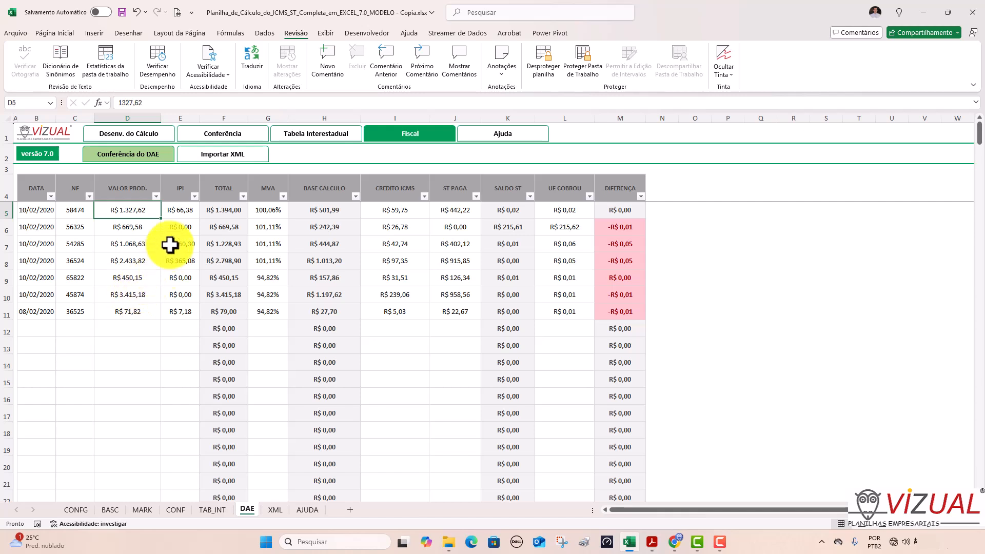
click(178, 211)
click(267, 209)
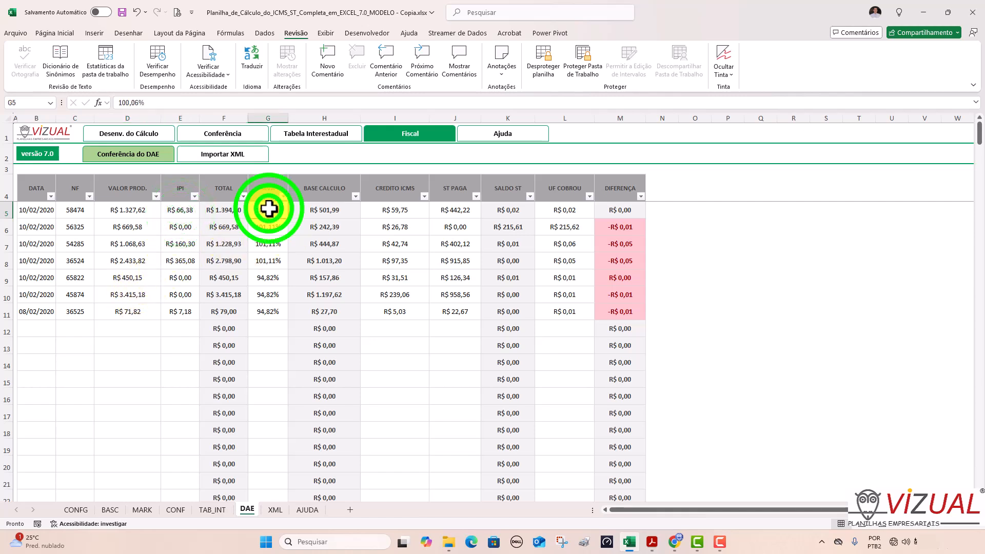
click(395, 209)
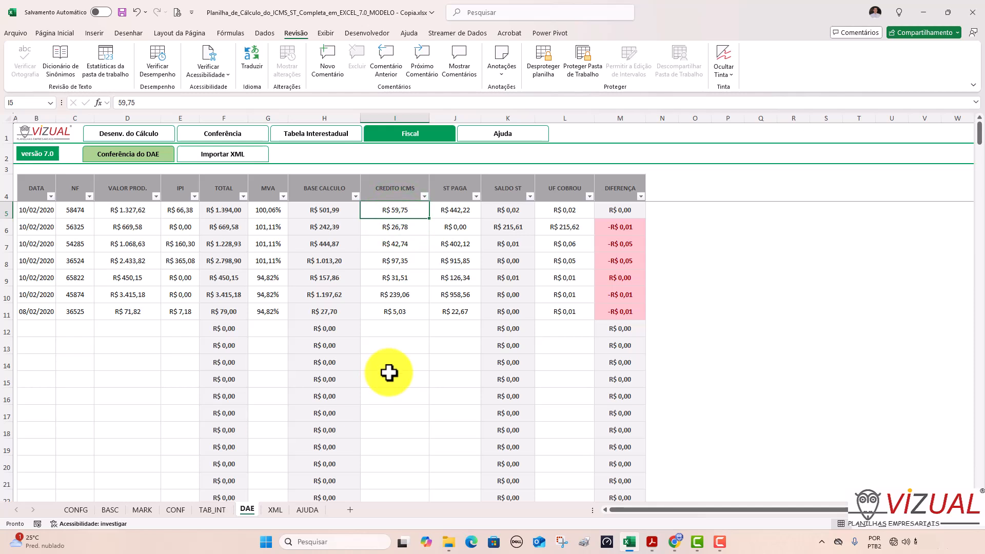
click(454, 210)
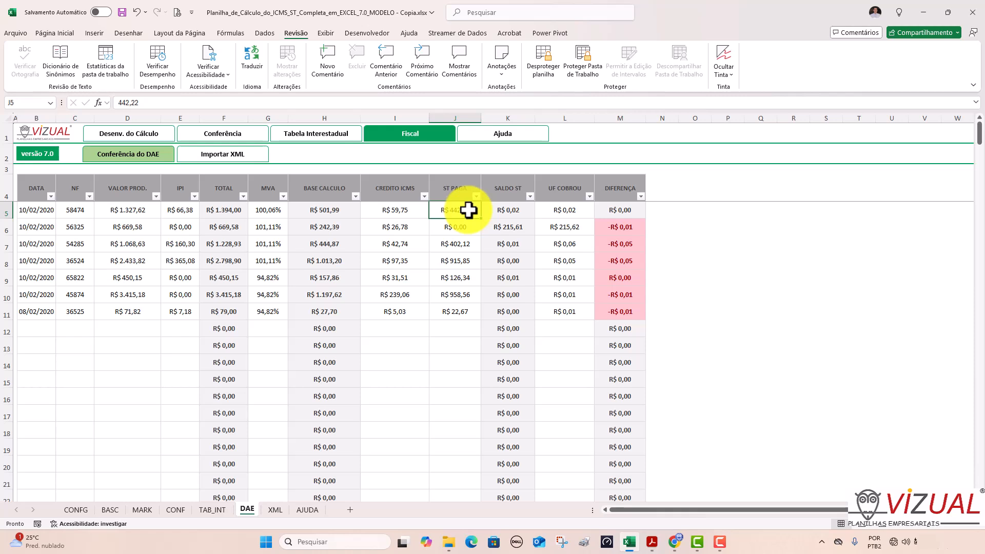
click(570, 213)
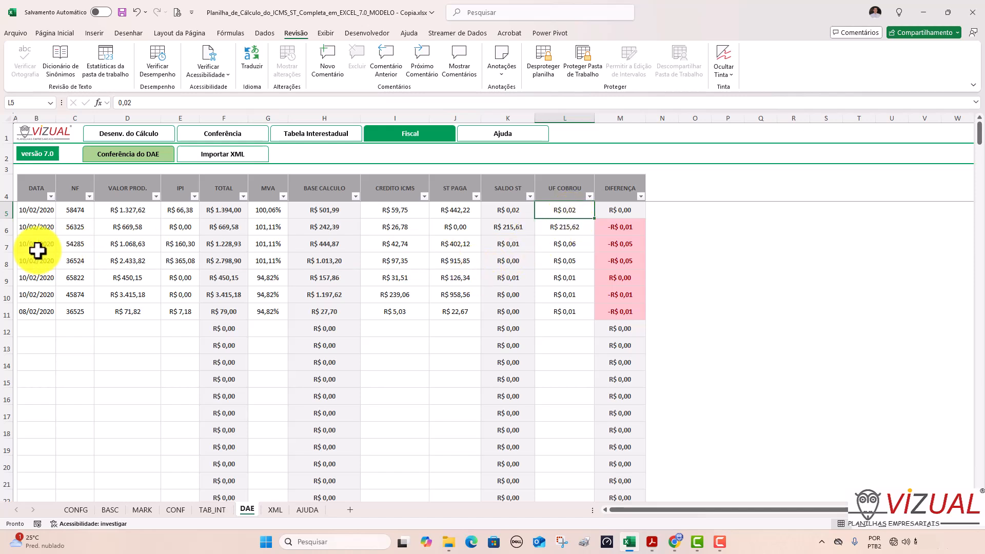
Compare ST Paga, Credito ICMS and UF Cobrou for the second invoice in row 6 of Conferência do DAE.
click(460, 226)
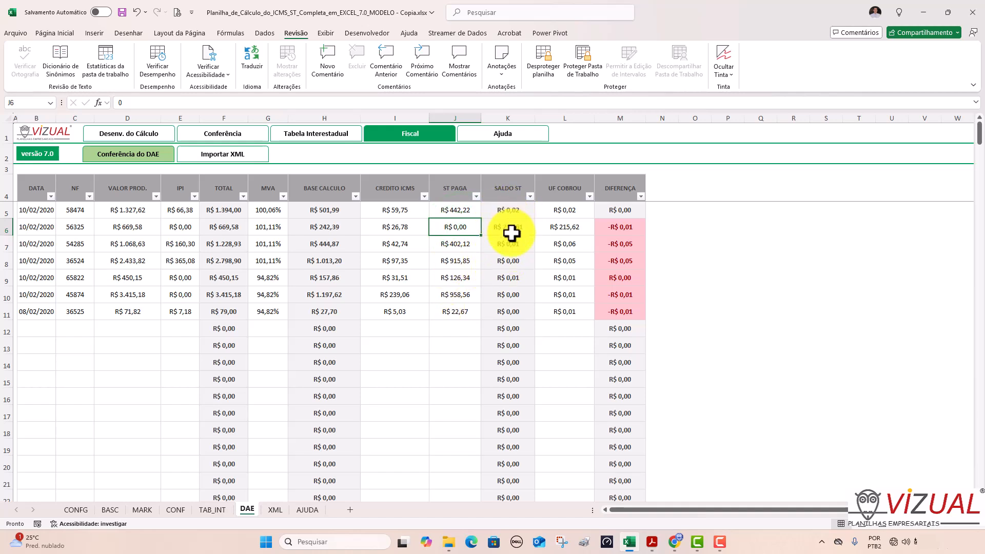
click(460, 229)
click(402, 230)
click(448, 231)
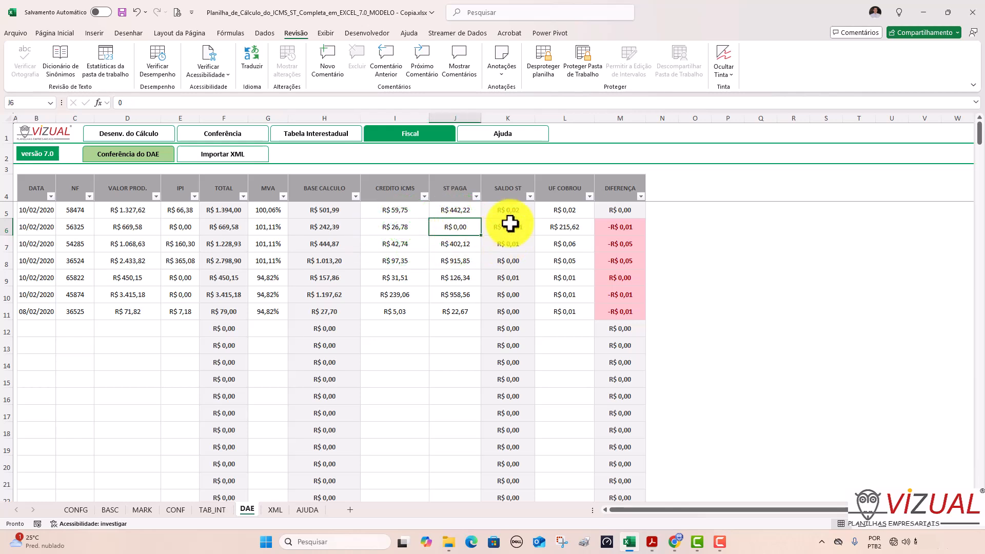
click(553, 230)
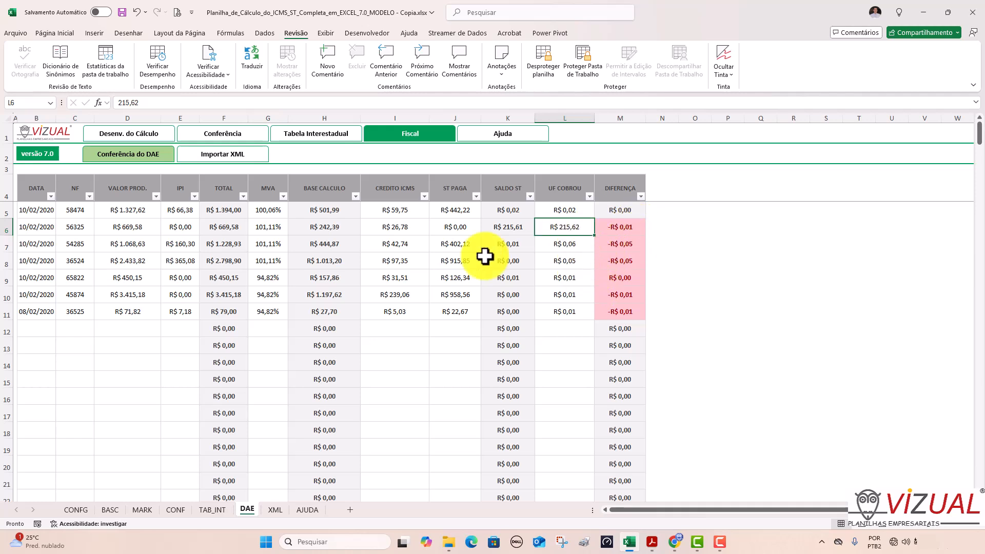
click(451, 228)
click(562, 244)
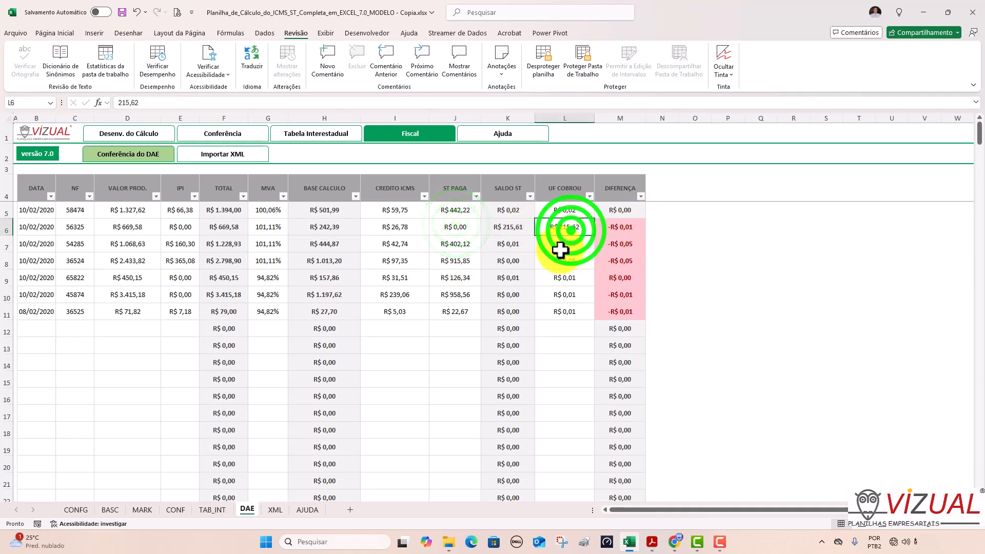
Review the third invoice in row 7 field by field, from Data and NF through IPI and MVA to ST Paga.
click(455, 245)
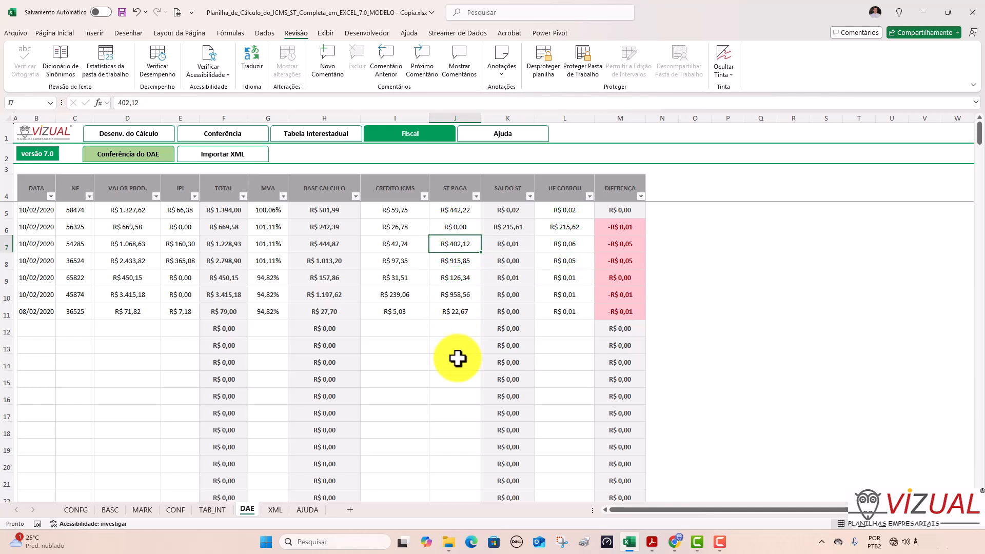
click(39, 245)
click(78, 245)
click(148, 247)
click(180, 245)
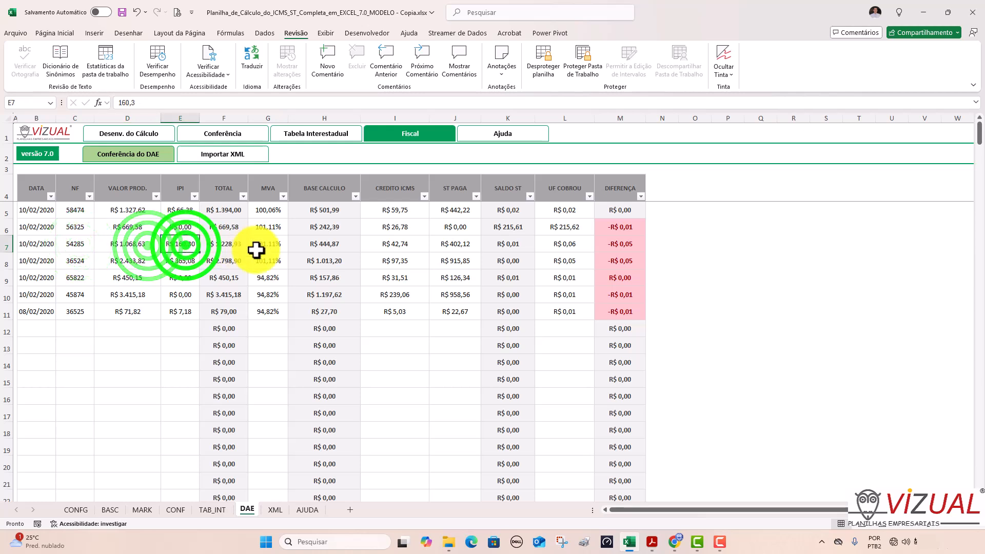
click(268, 246)
click(396, 248)
click(455, 244)
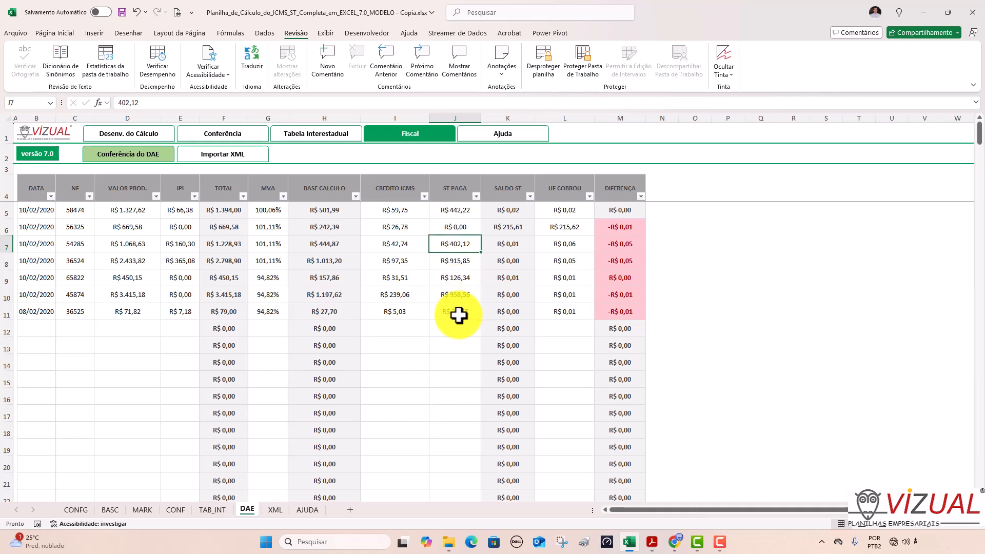
Try a UF Cobrou value of 400 for the invoice in row 6 and undo the change.
click(452, 229)
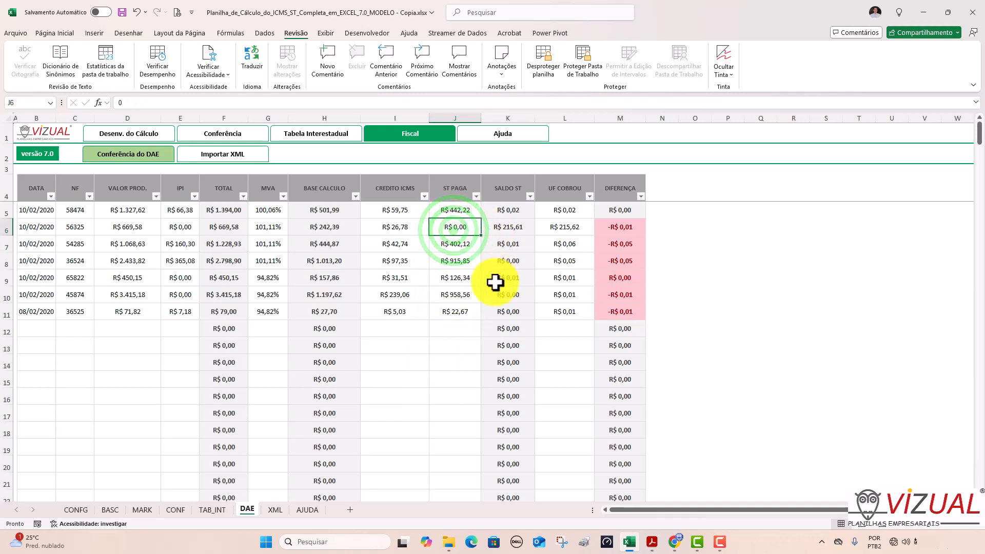
click(563, 226)
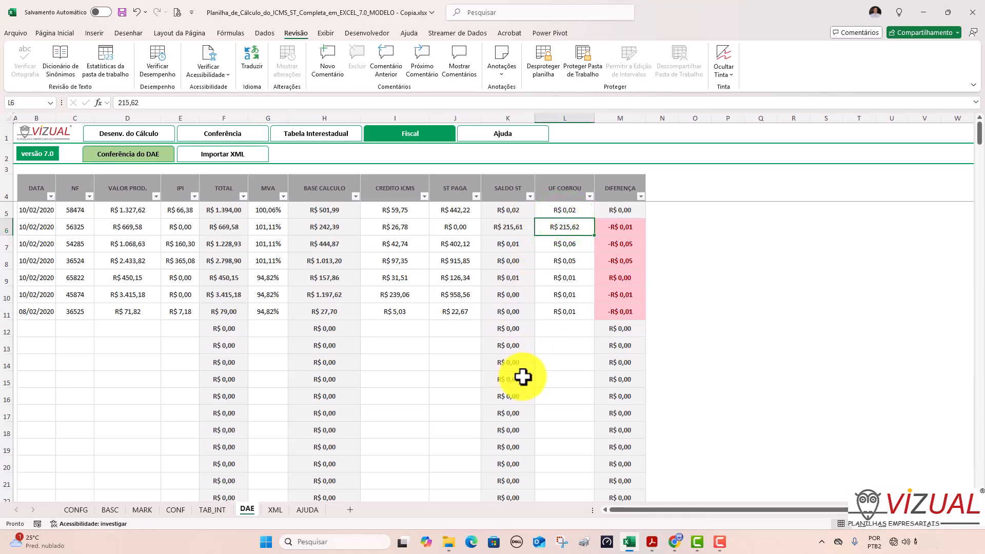
text(400)
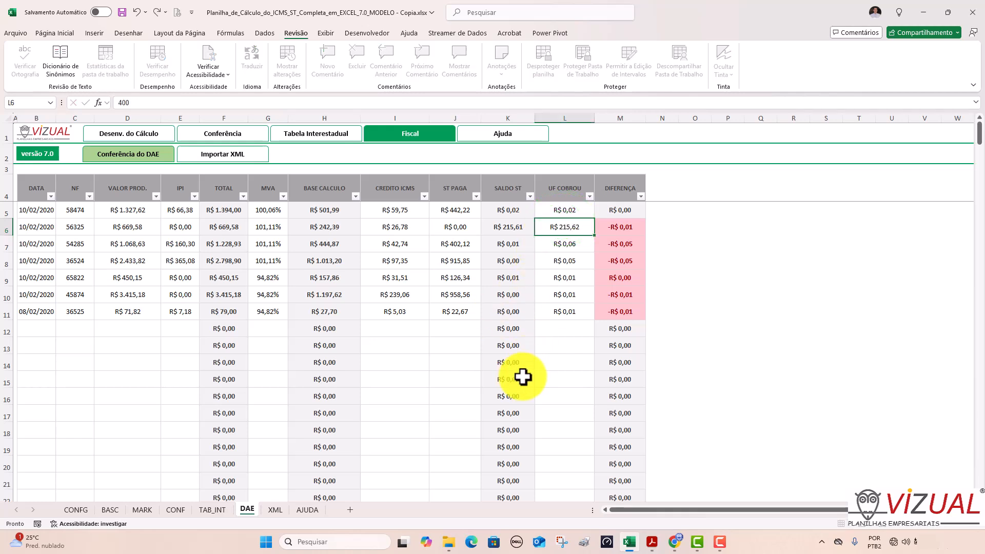
key(Return)
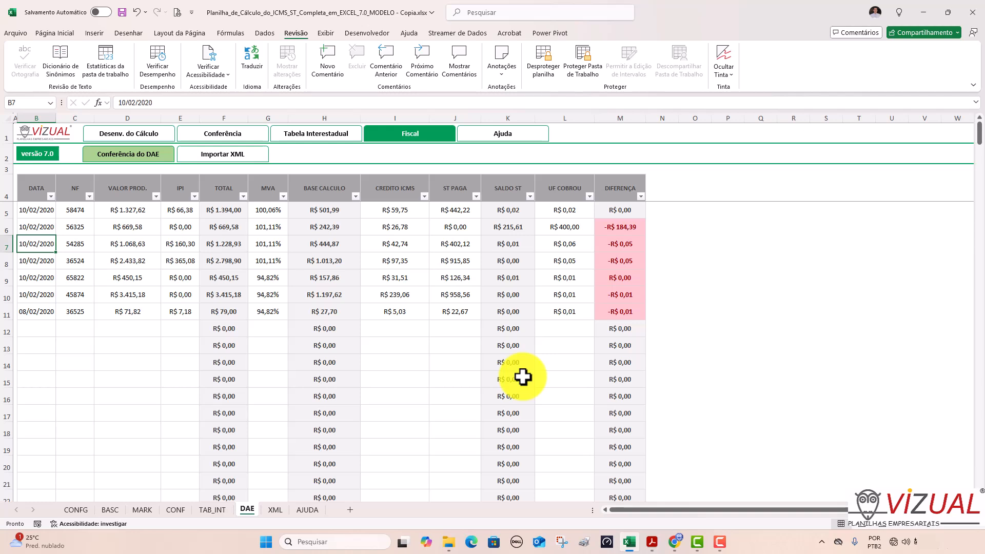
click(566, 230)
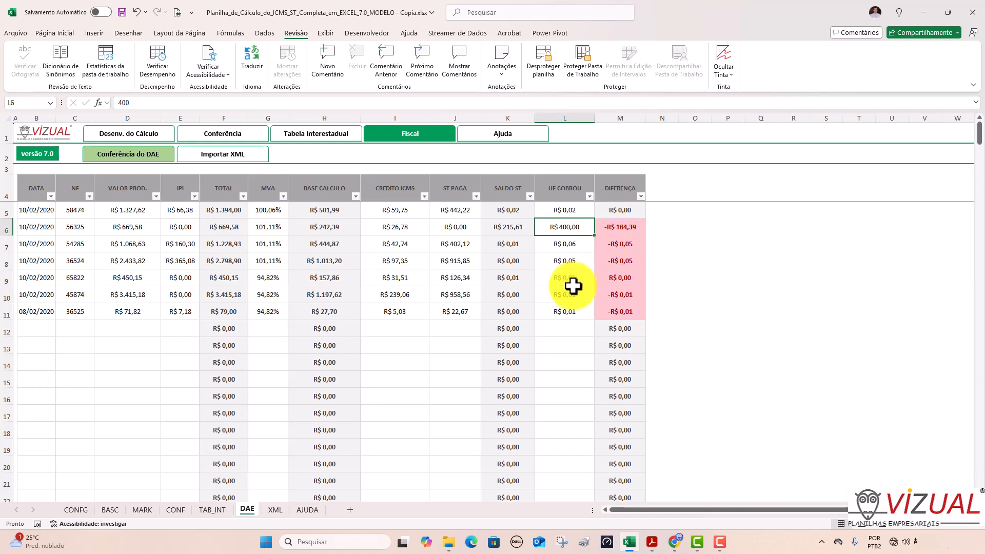
key(ctrl+z)
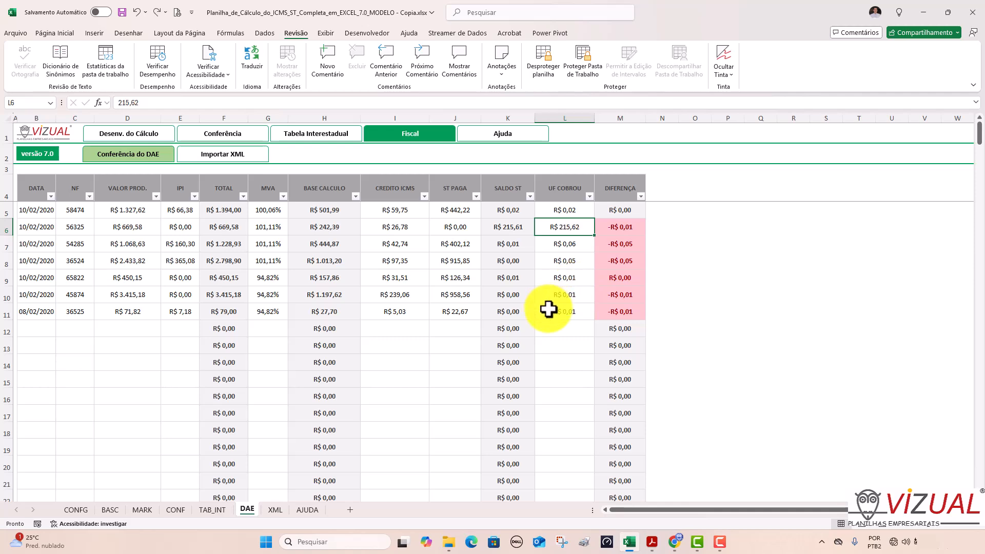
Start an XML import on the Importar XML sheet and open the XML folder in Área de Trabalho.
click(222, 156)
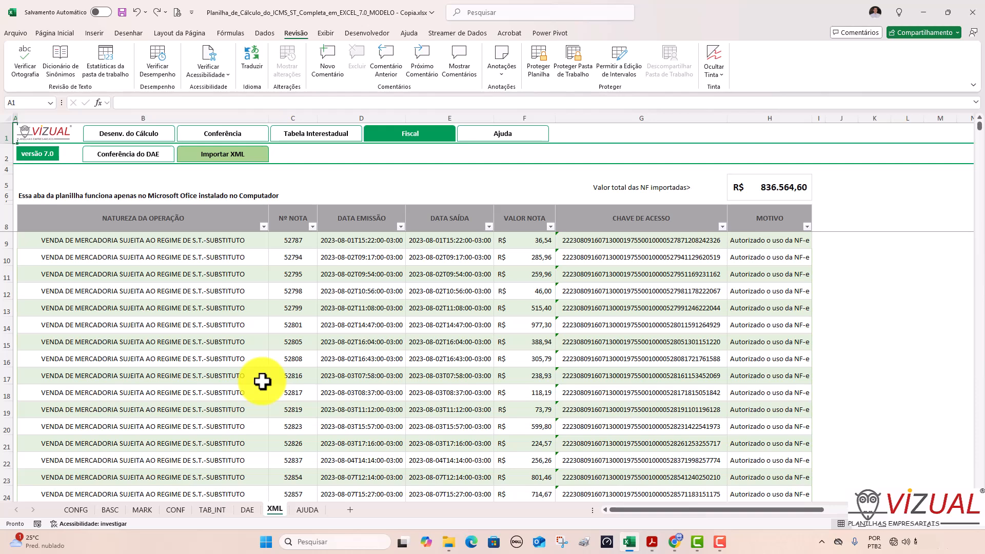
click(218, 241)
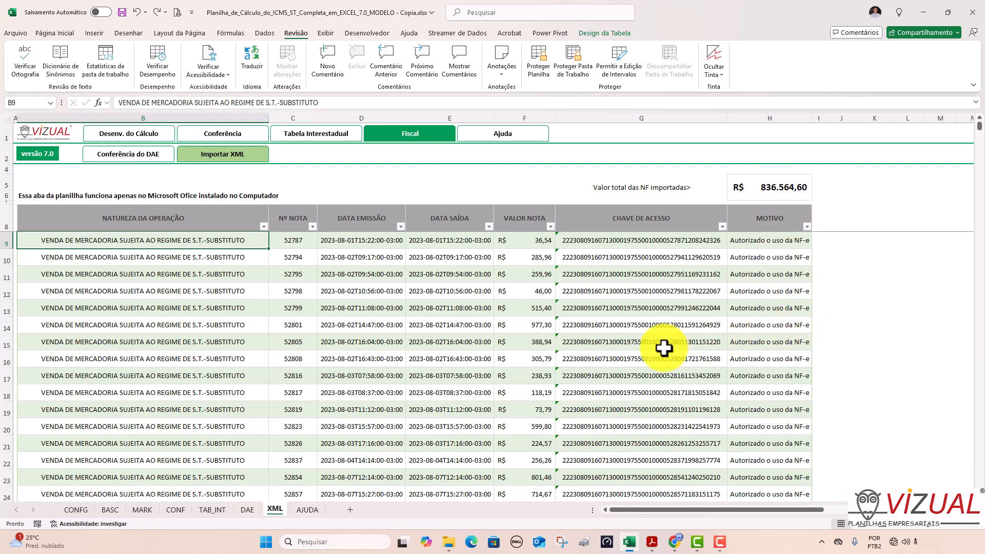
click(379, 35)
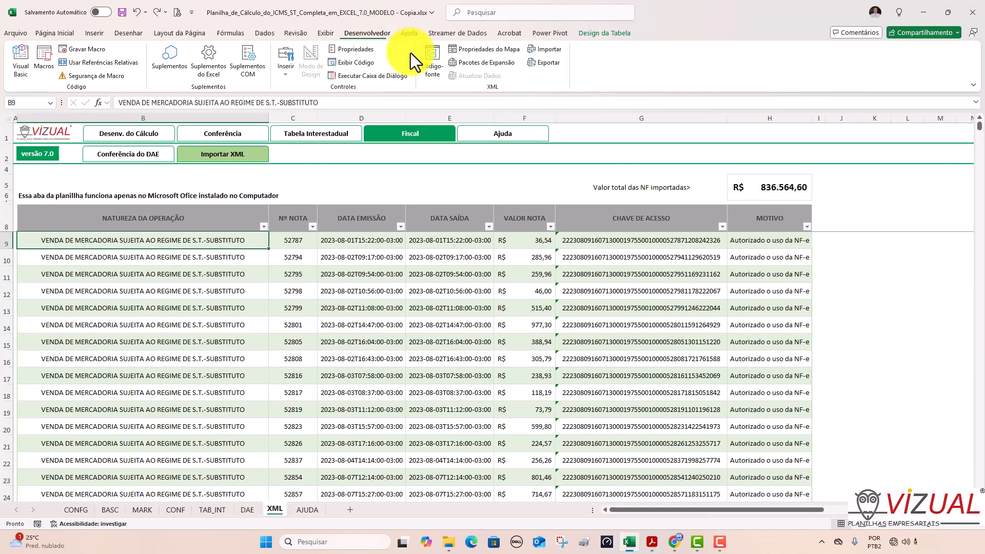
click(553, 49)
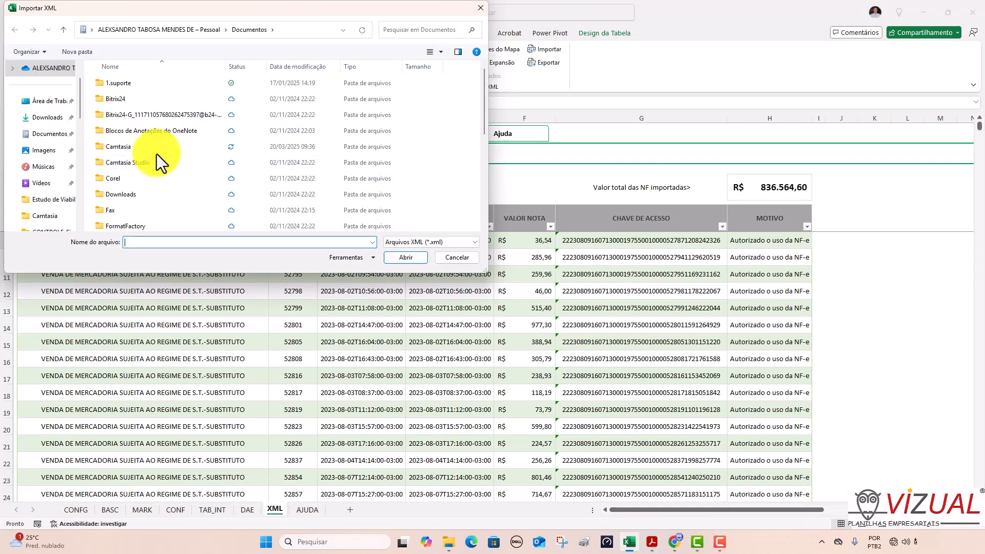
click(31, 103)
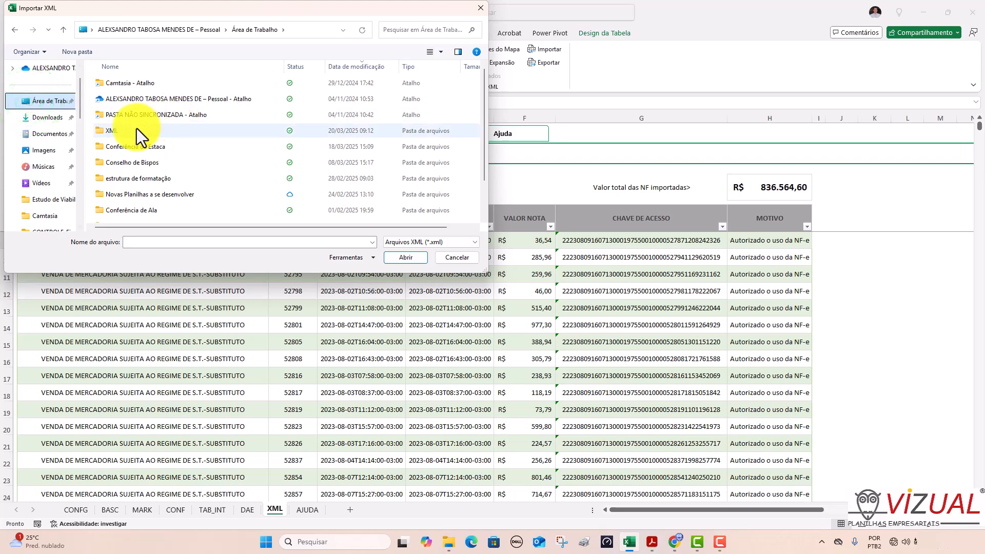
double_click(131, 128)
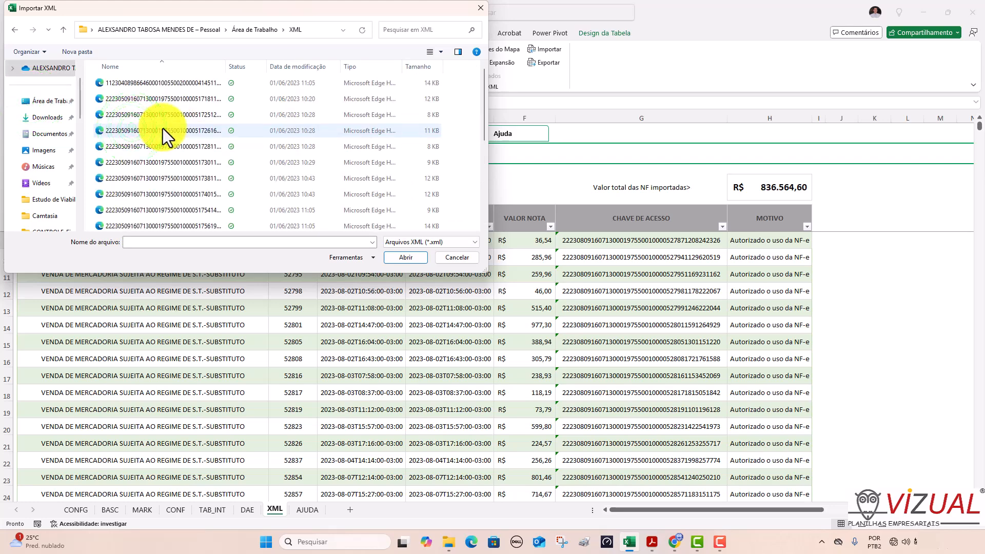
Import a consecutive block of invoice XML files beginning with the folder's first file, check the import status list and dismiss it.
click(149, 86)
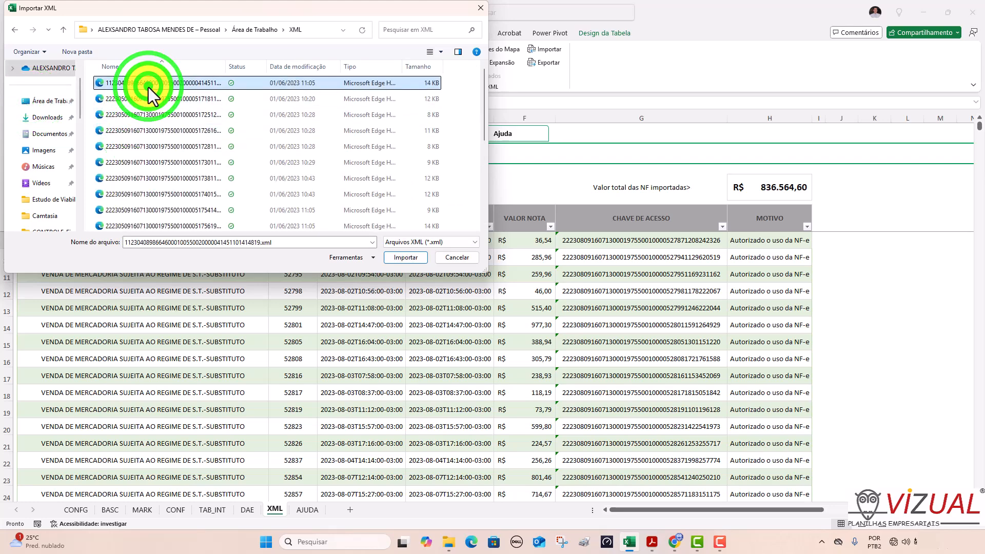
key(shift+Down)
key(shift+Down)
key(shift+Down)
key(shift+Down)
key(shift+Down)
key(shift+Down)
key(shift+Down)
key(shift+Down)
key(shift+Down)
key(shift+Down)
key(shift+Down)
key(shift+Down)
key(shift+Down)
key(shift+Down)
key(shift+Down)
key(shift+Down)
key(shift+Down)
key(shift+Down)
key(shift+Down)
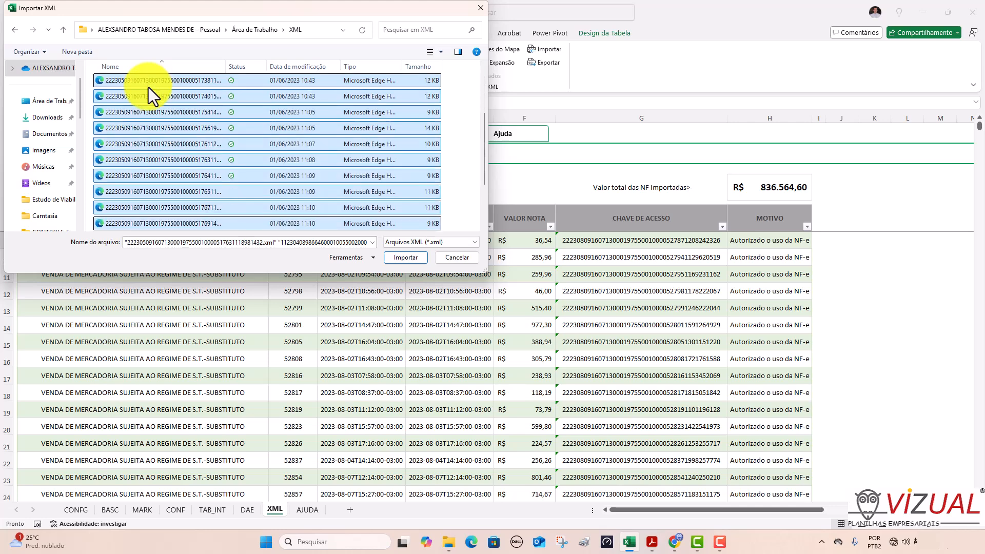
click(399, 257)
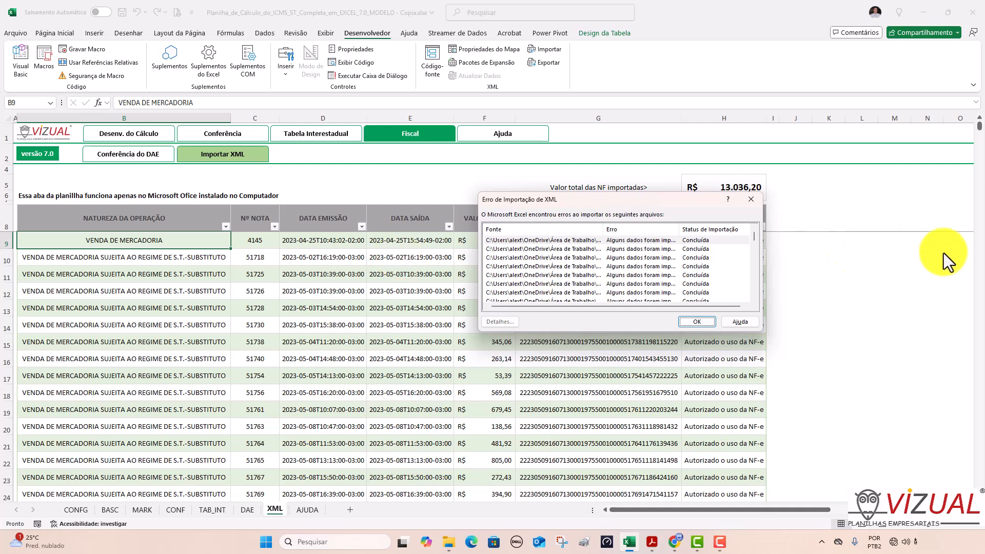
scroll(697, 270, down, 1)
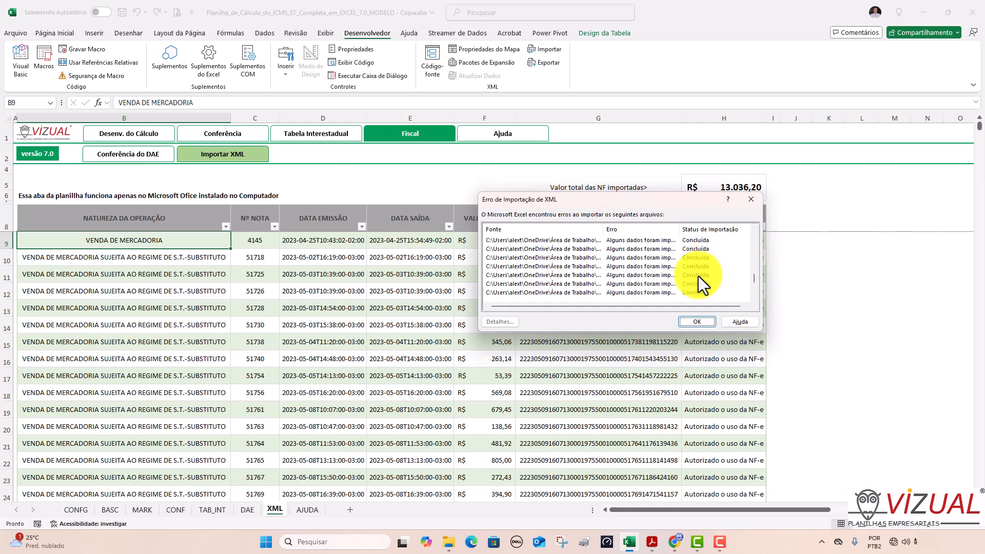
scroll(698, 276, up, 2)
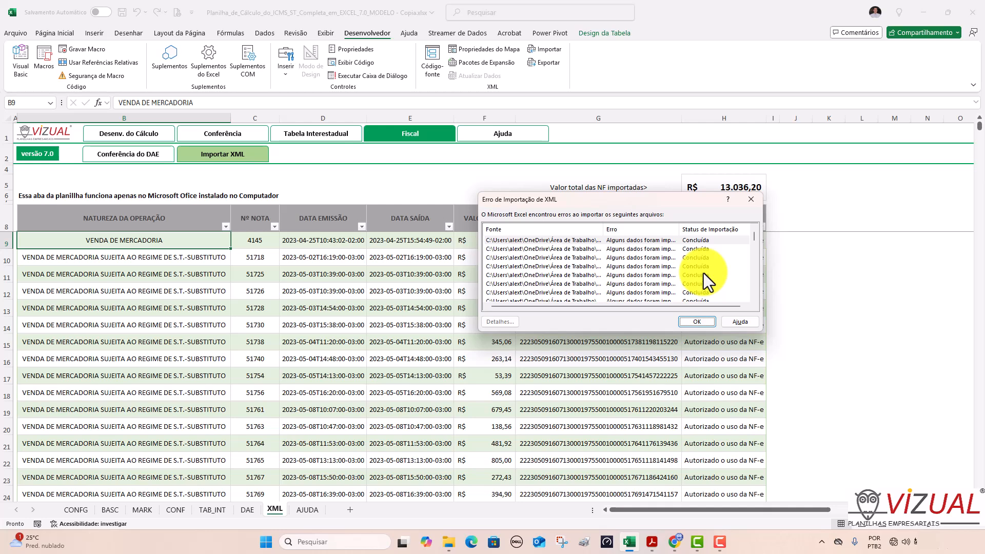
click(698, 321)
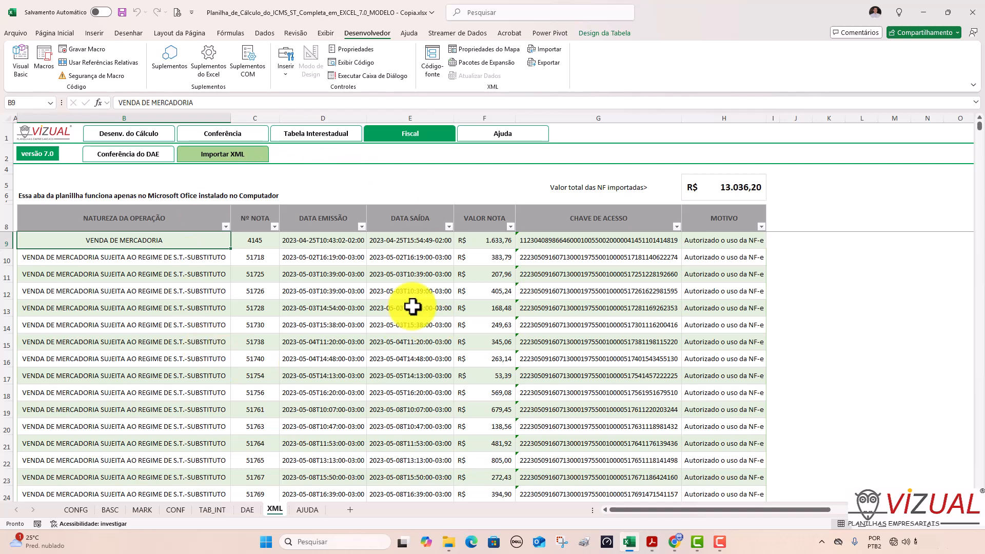
Review the workbook's main sections again: Configurações Gerais, Base de Cálculo, Conferência, Tabela Interestadual and Fiscal's Conferência do DAE.
click(226, 135)
click(136, 136)
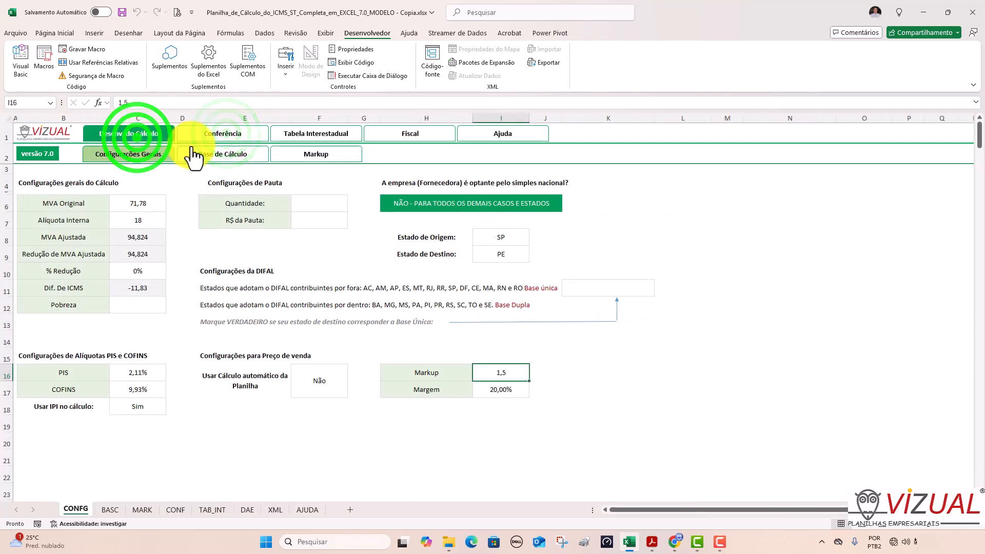
click(212, 154)
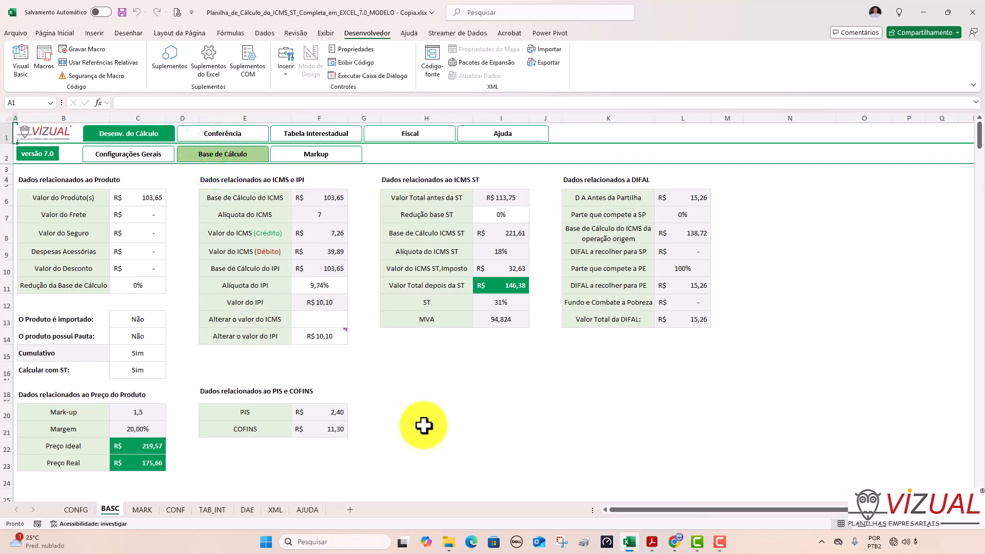
click(408, 136)
click(123, 133)
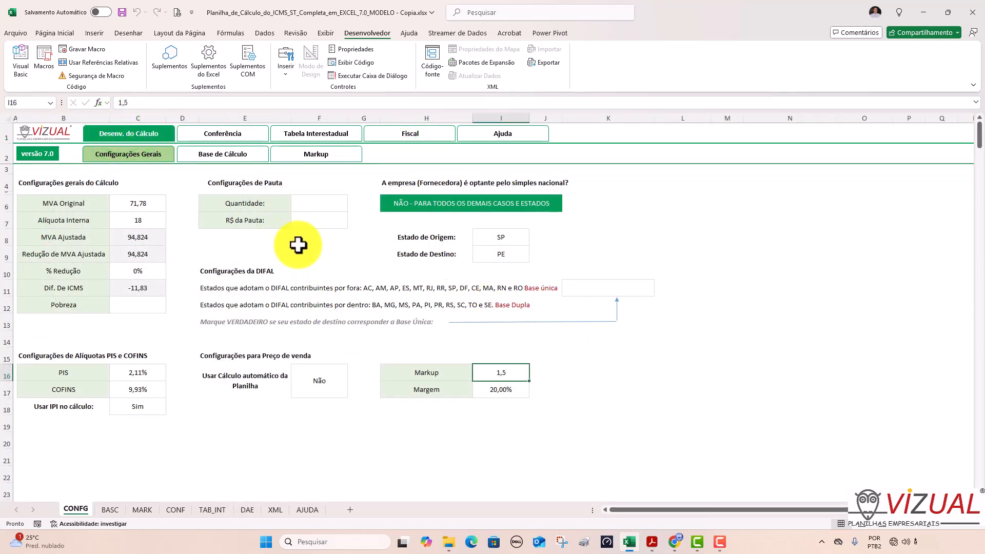
click(214, 155)
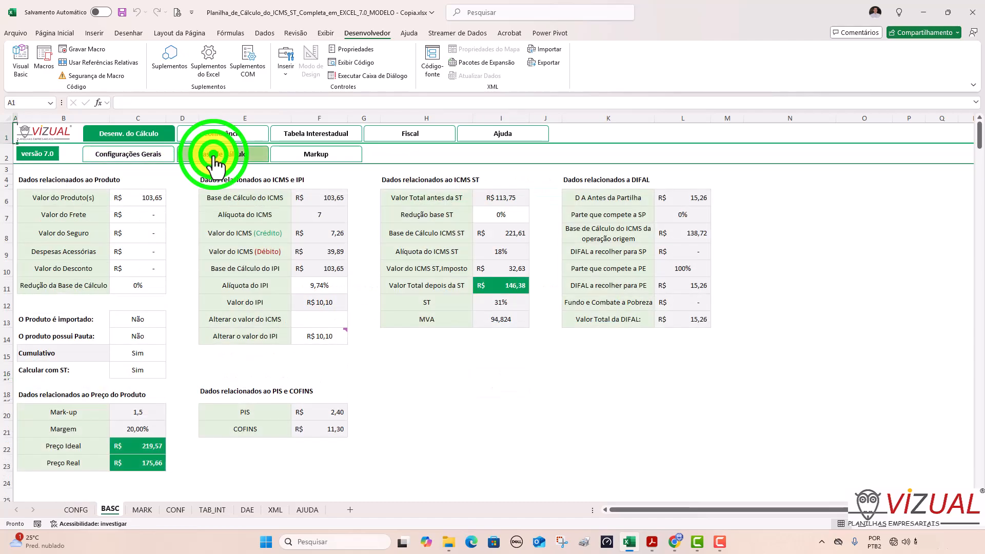
click(218, 135)
click(318, 134)
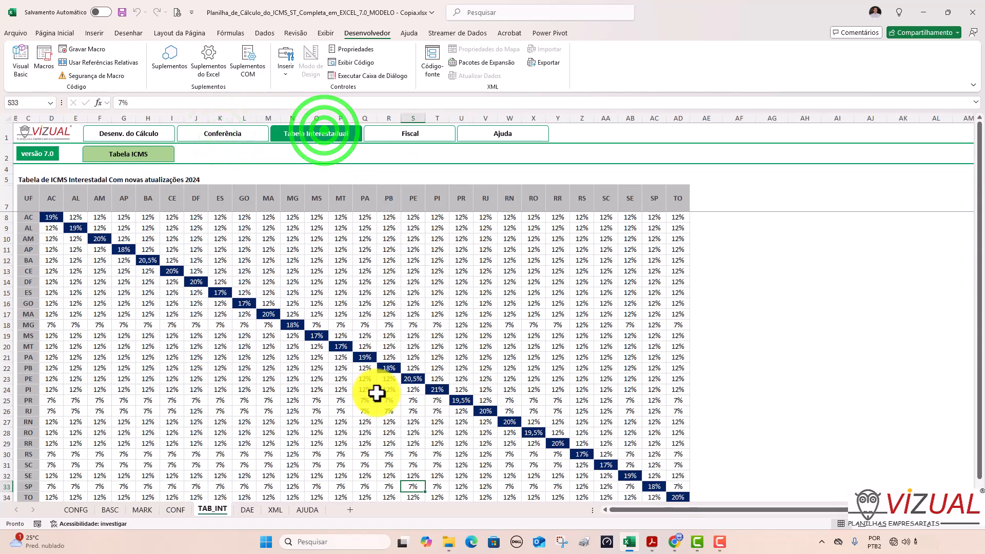
click(423, 141)
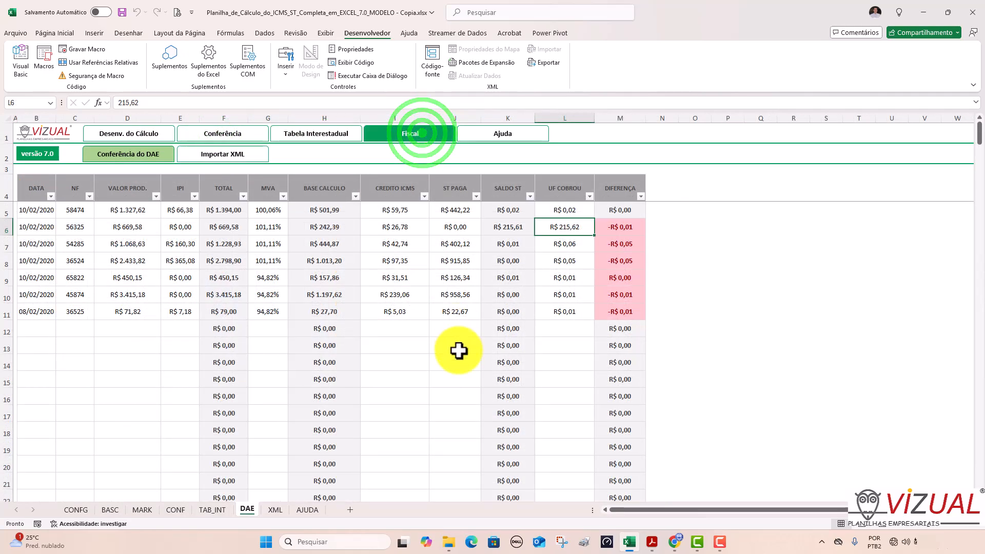